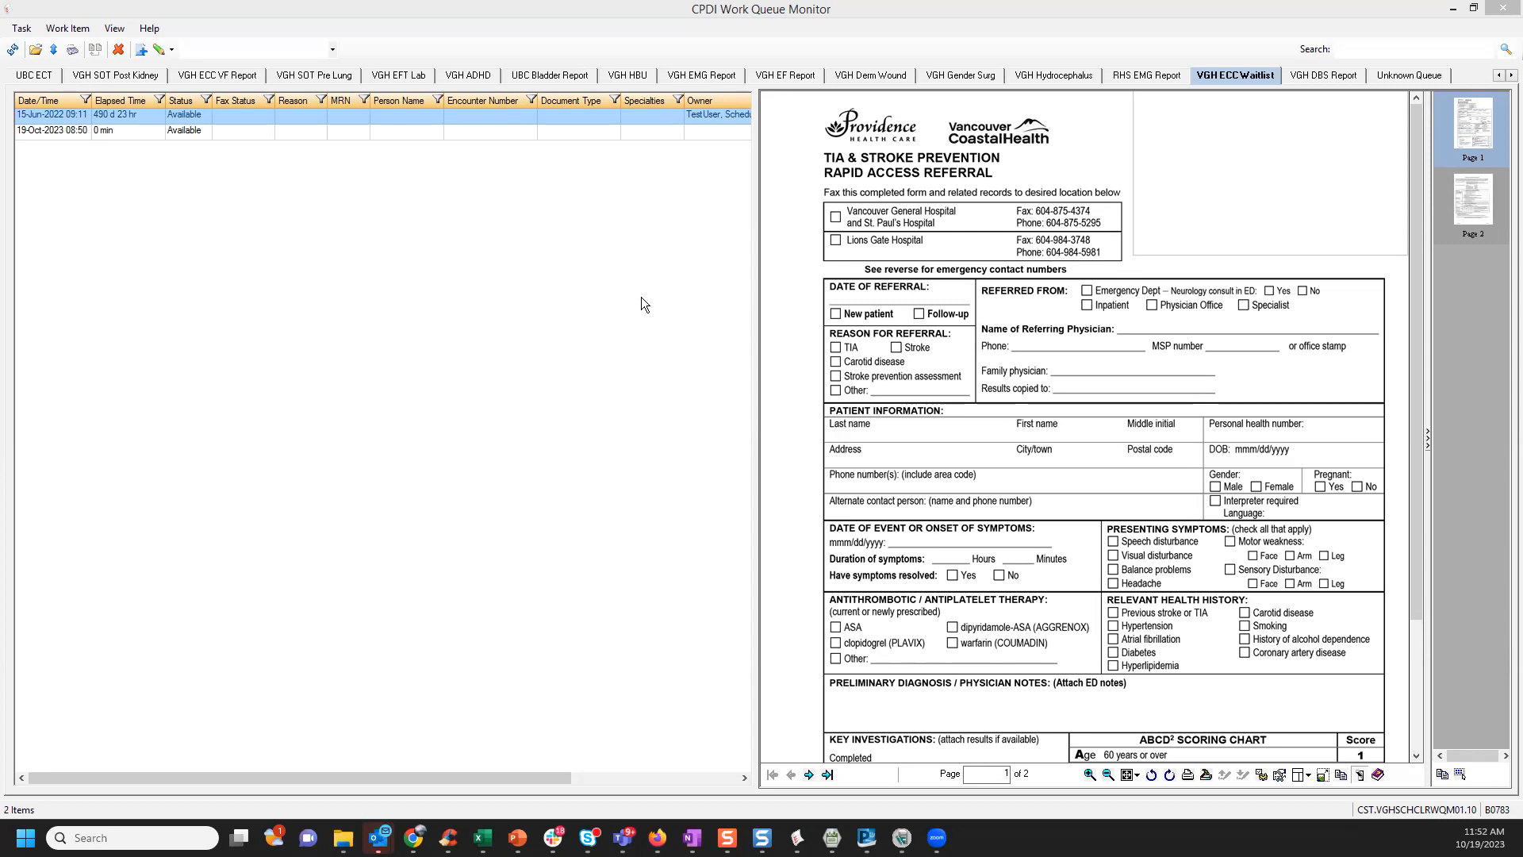
- Open the 19-Oct-2023 colposcopy referral work item and search for the patient by last name
{"action": "left_click", "coordinate": [596, 131]}
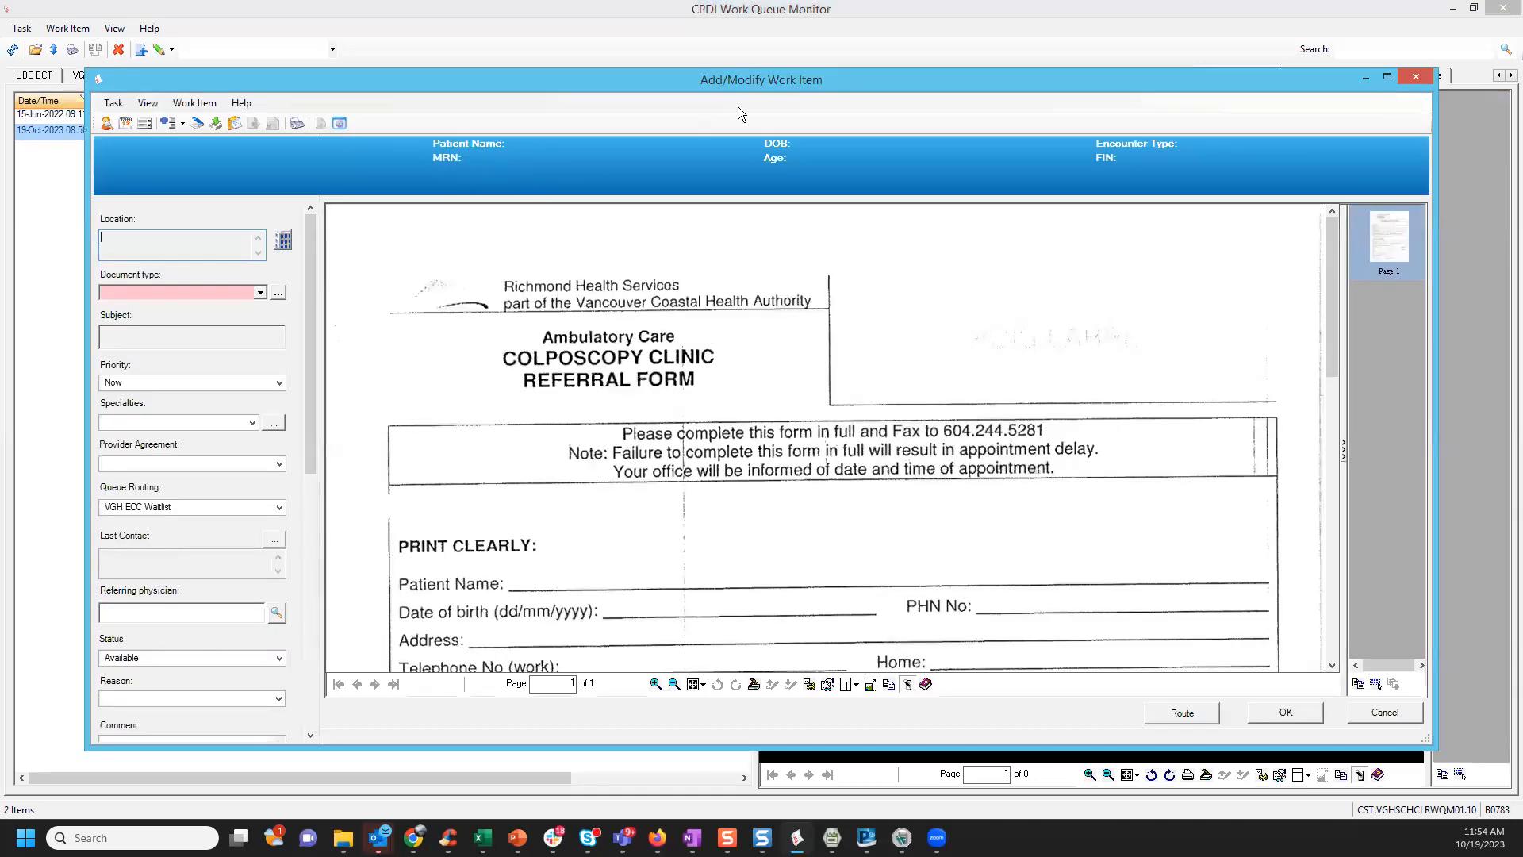
{"action": "left_click_drag", "start_coordinate": [807, 70], "coordinate": [805, 16]}
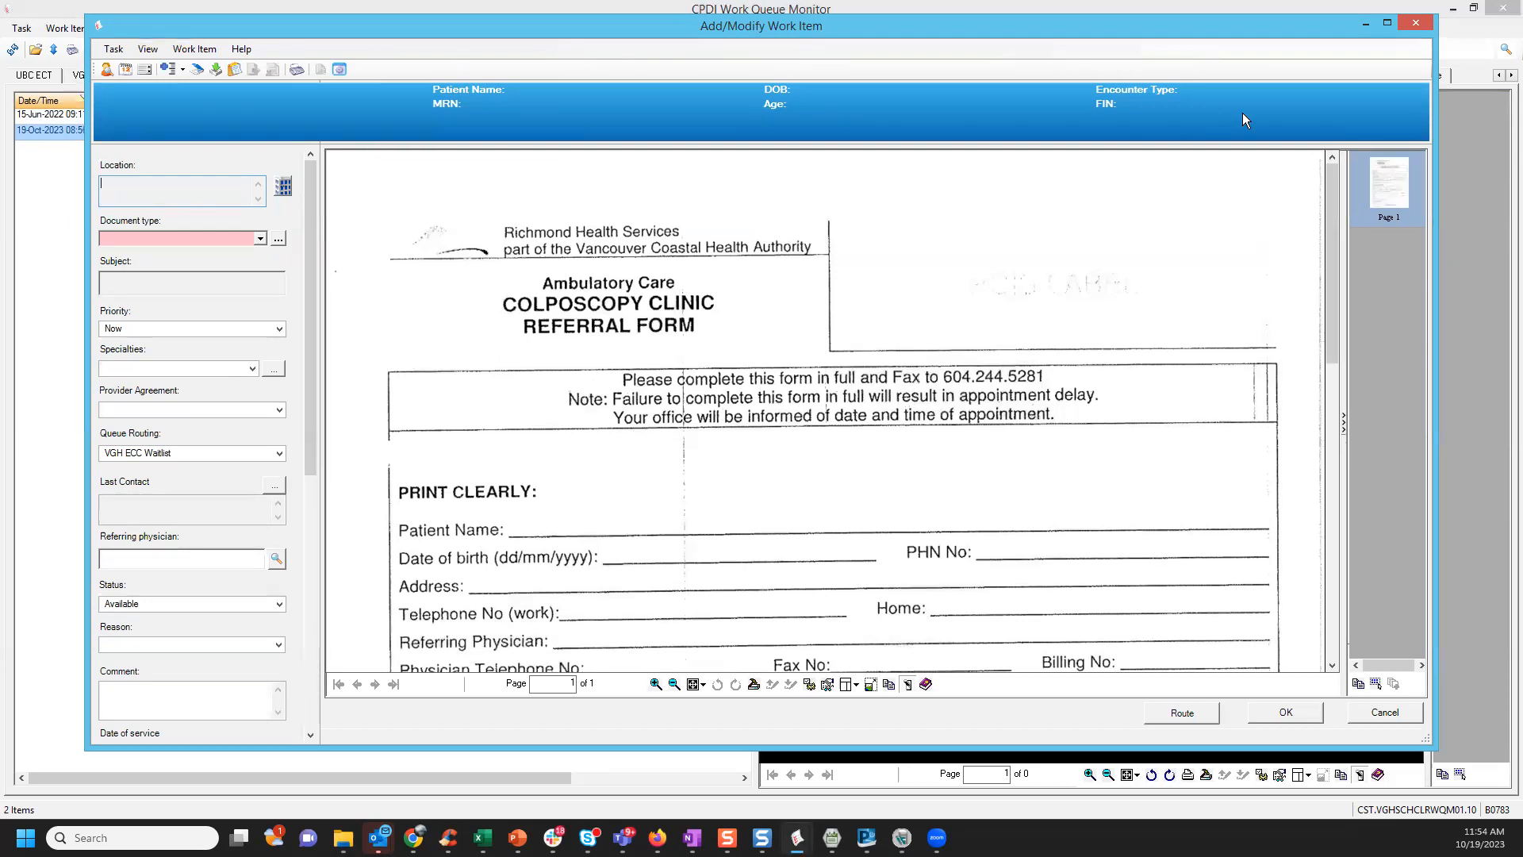
{"action": "left_click", "coordinate": [107, 70]}
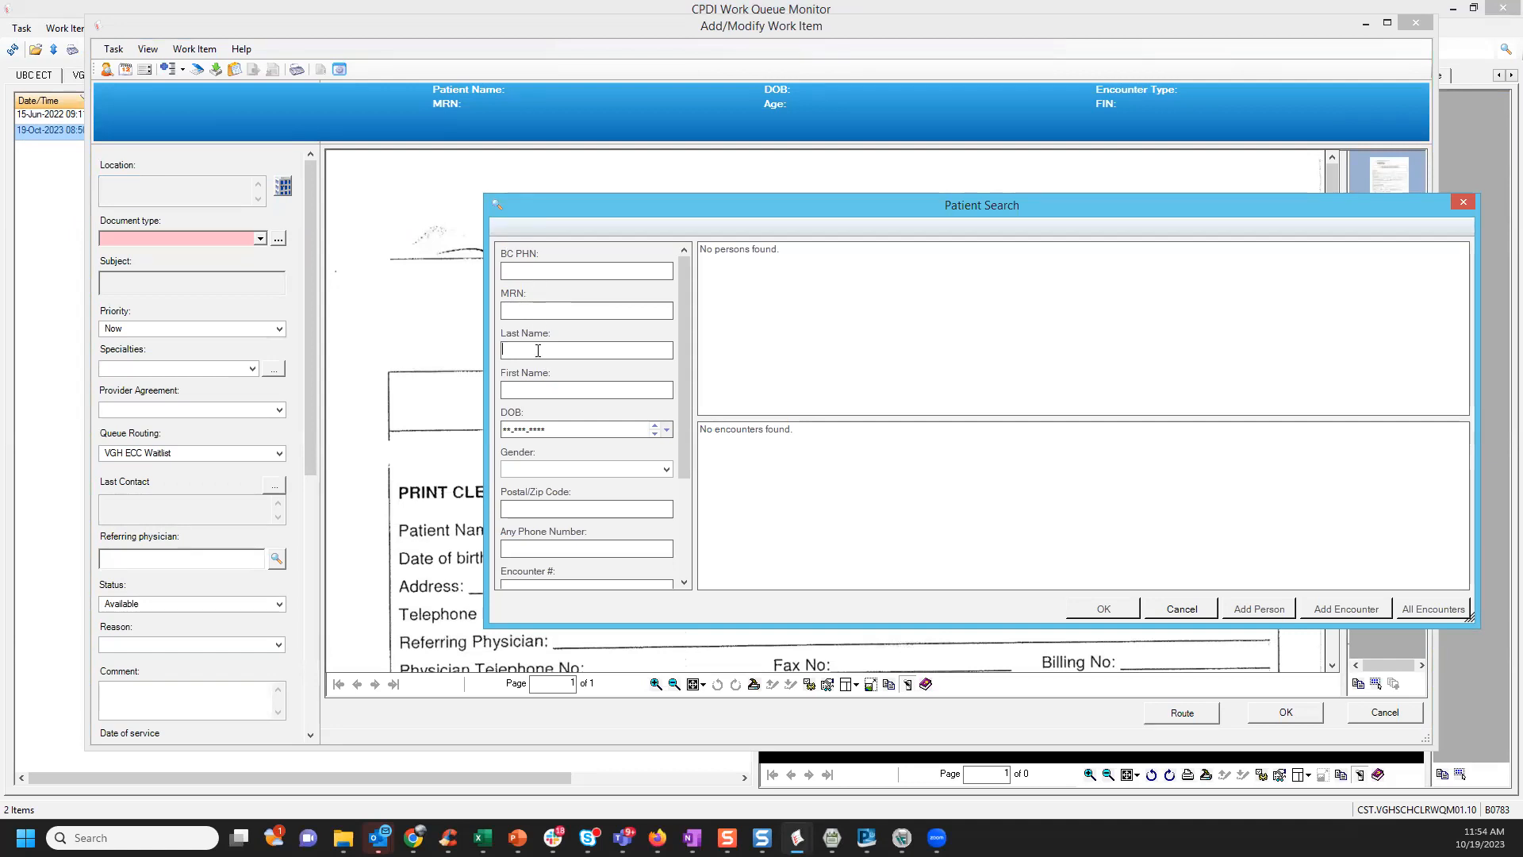
{"action": "type", "text": "sdsys"}
{"action": "key", "text": "Return"}
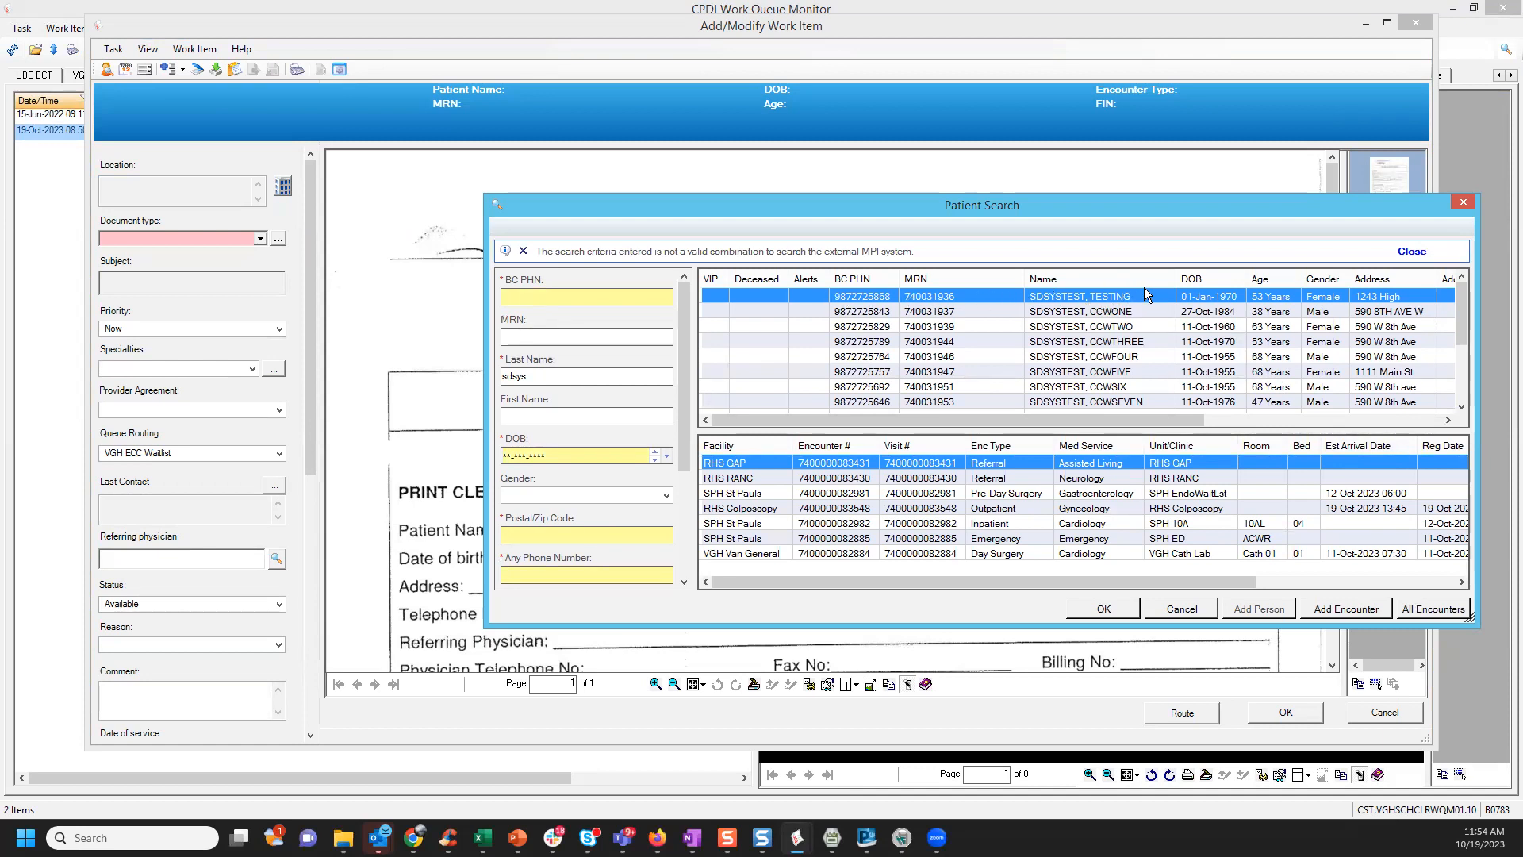
- Add an encounter for the matching test patient at the RHS Colposcopy facility
{"action": "left_click", "coordinate": [1348, 610]}
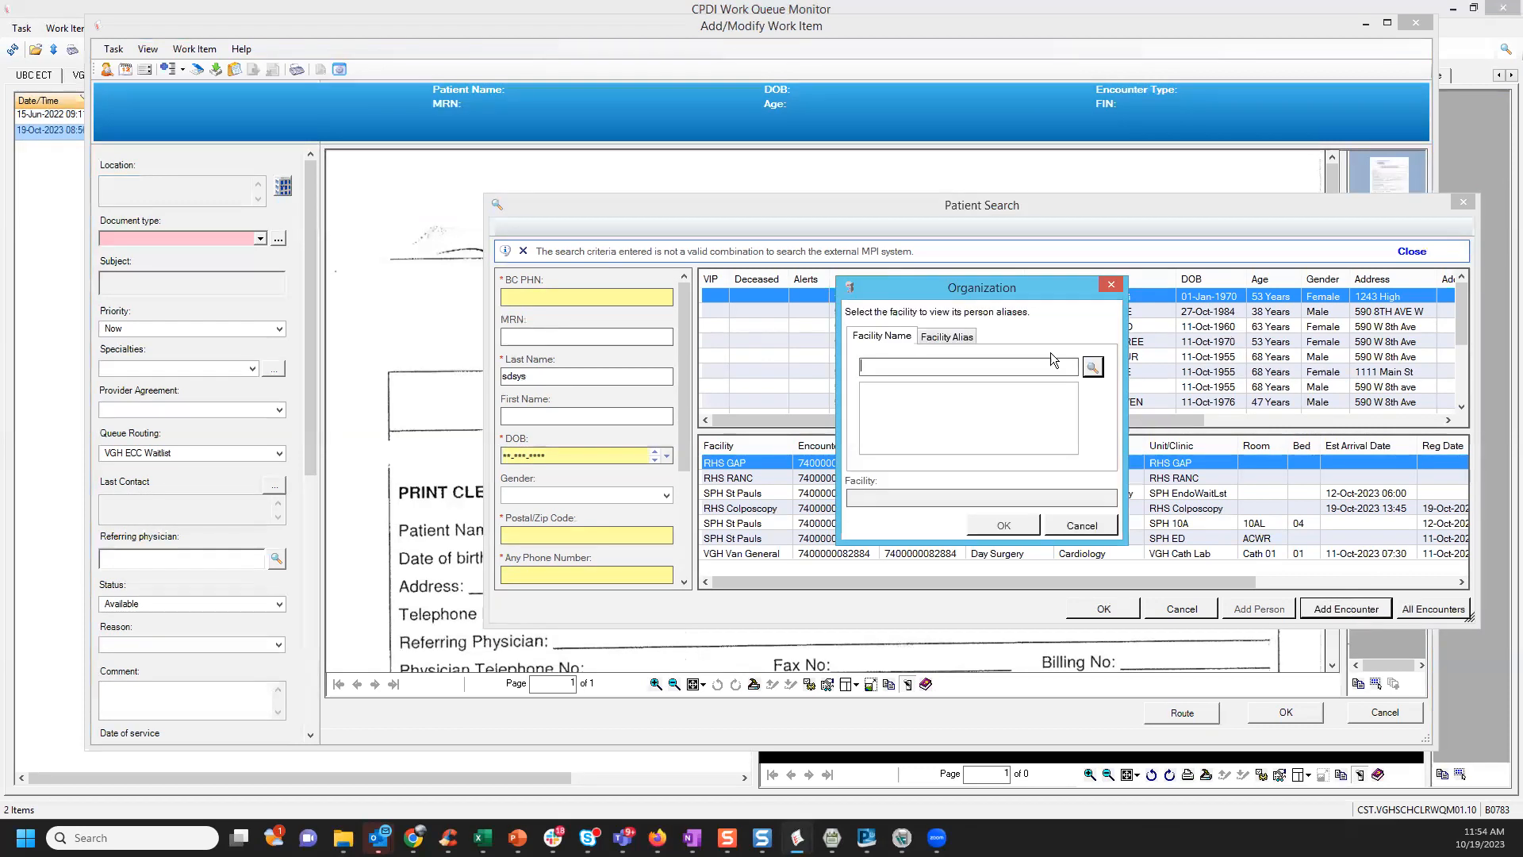
{"action": "type", "text": "rhs colp"}
{"action": "left_click", "coordinate": [1093, 367]}
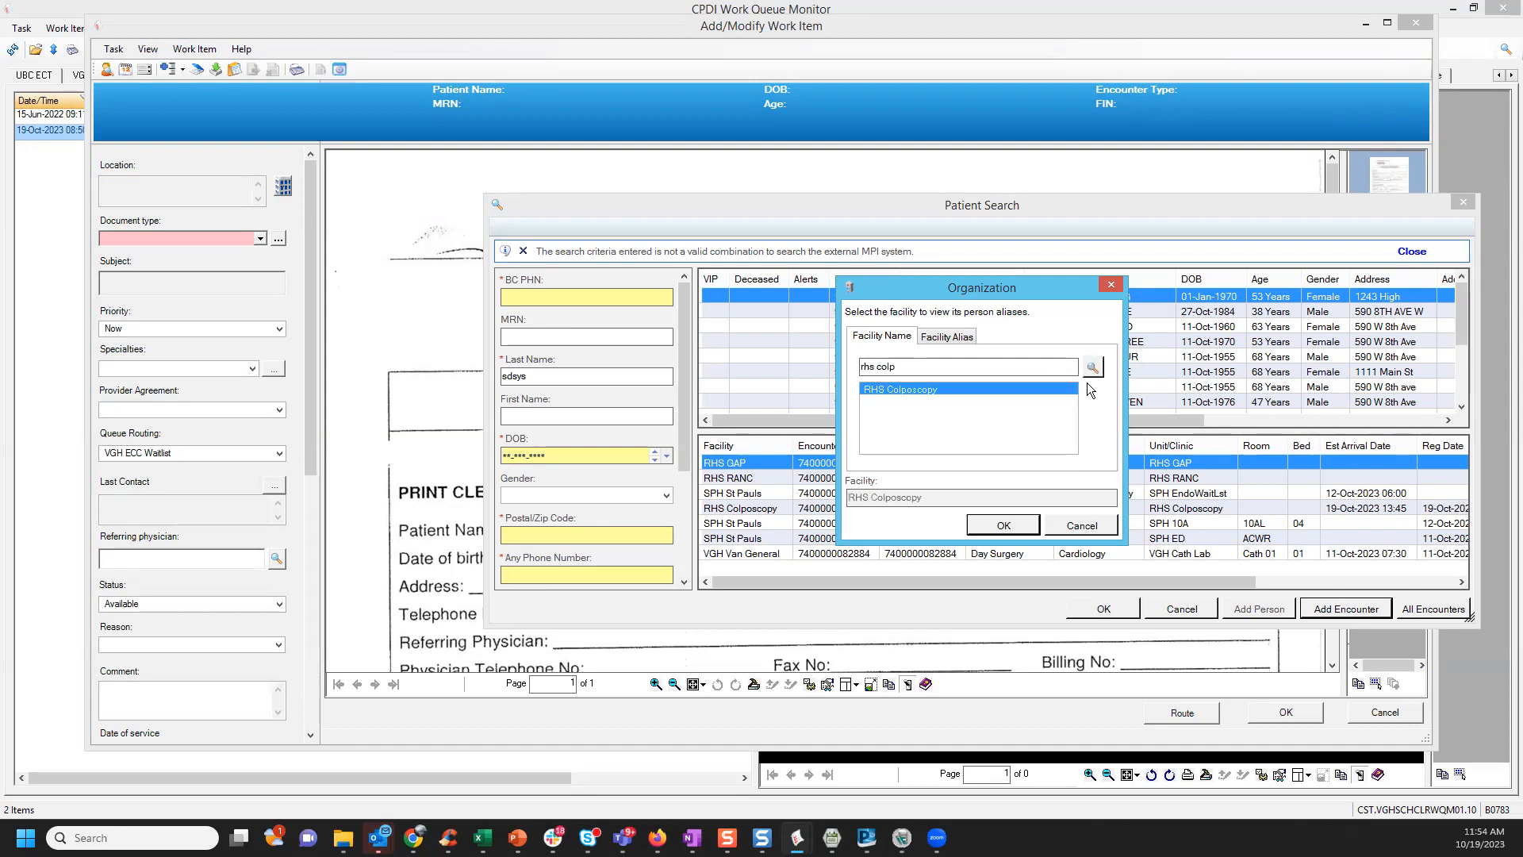
{"action": "left_click", "coordinate": [1019, 533]}
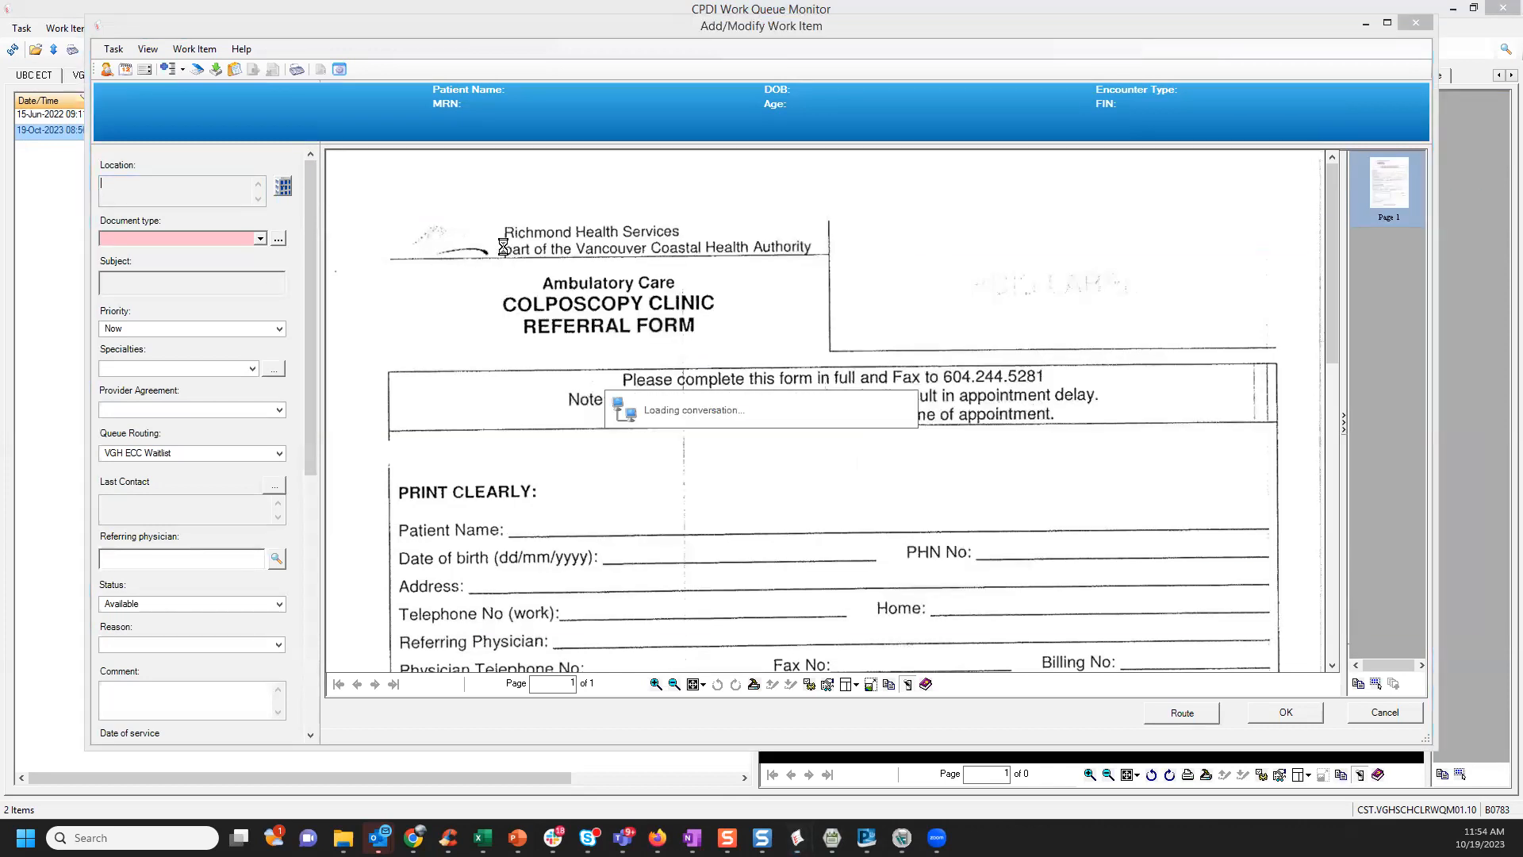
{"action": "left_click", "coordinate": [691, 312]}
{"action": "type", "text": "rhs colp"}
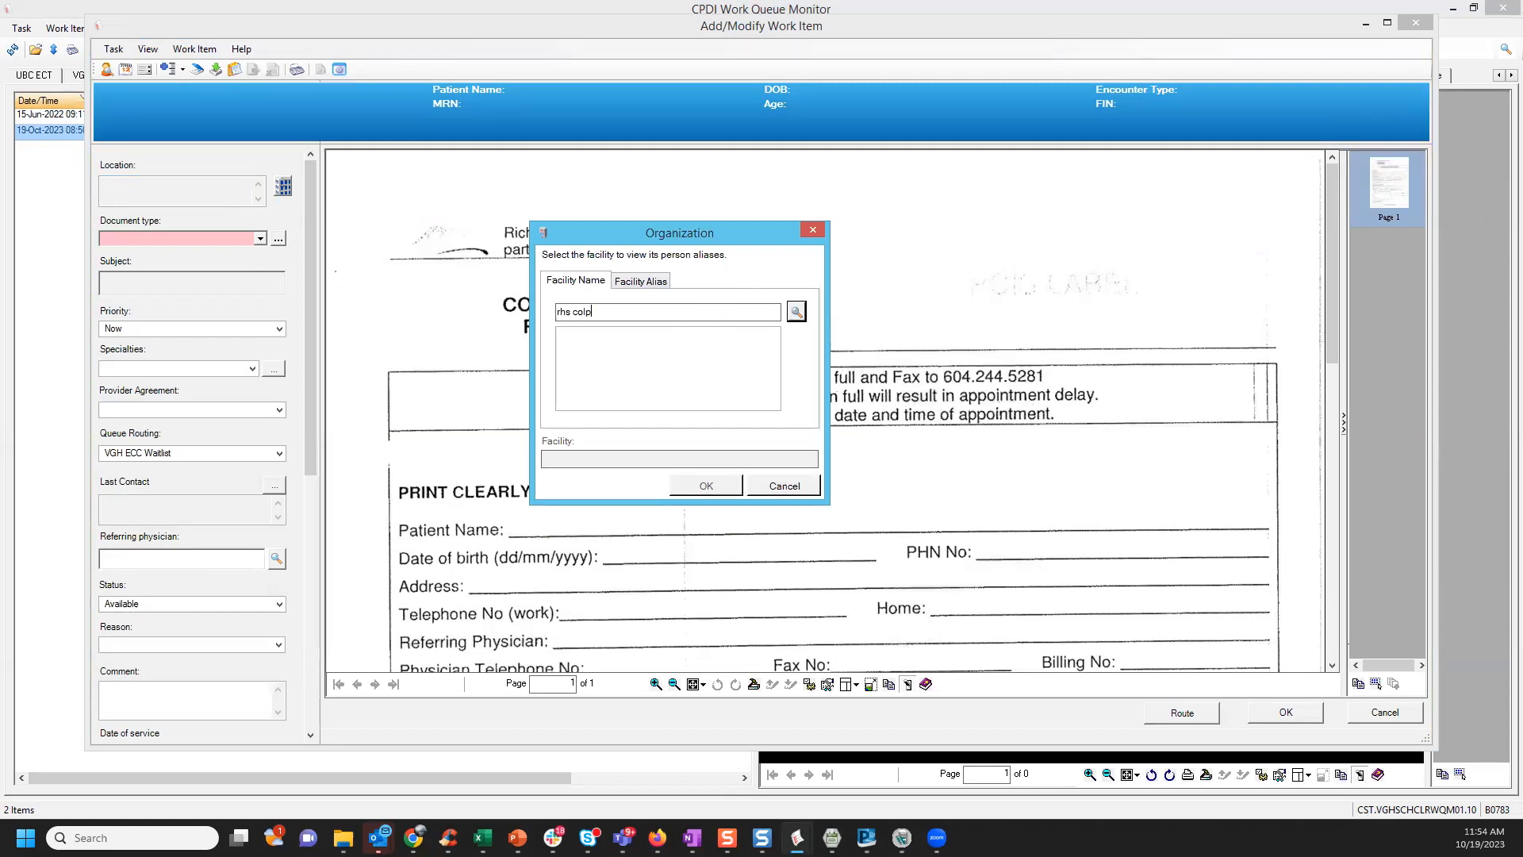
{"action": "left_click", "coordinate": [800, 306]}
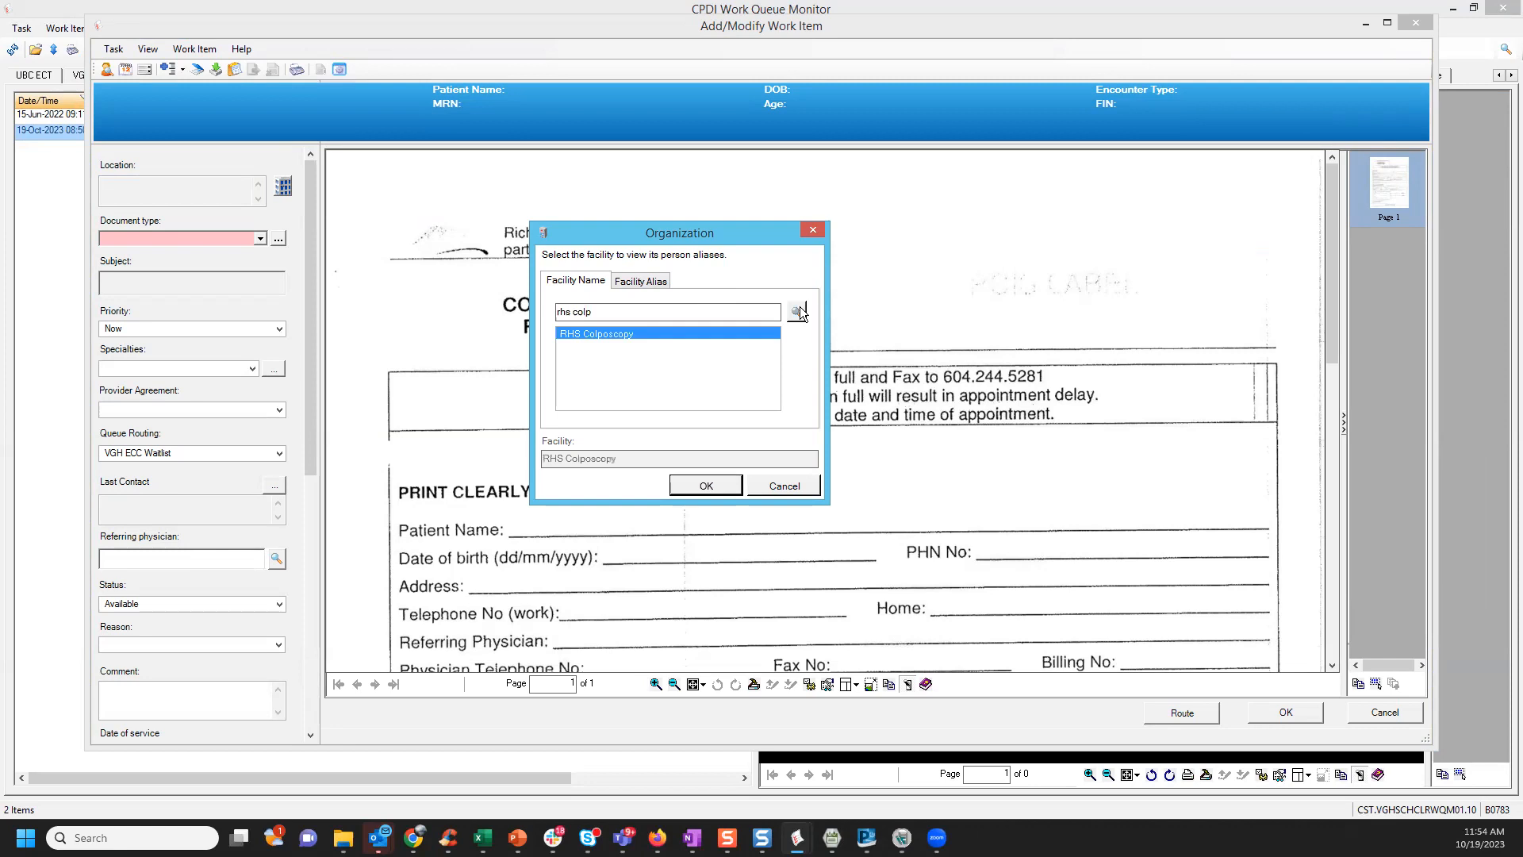
{"action": "left_click", "coordinate": [690, 485]}
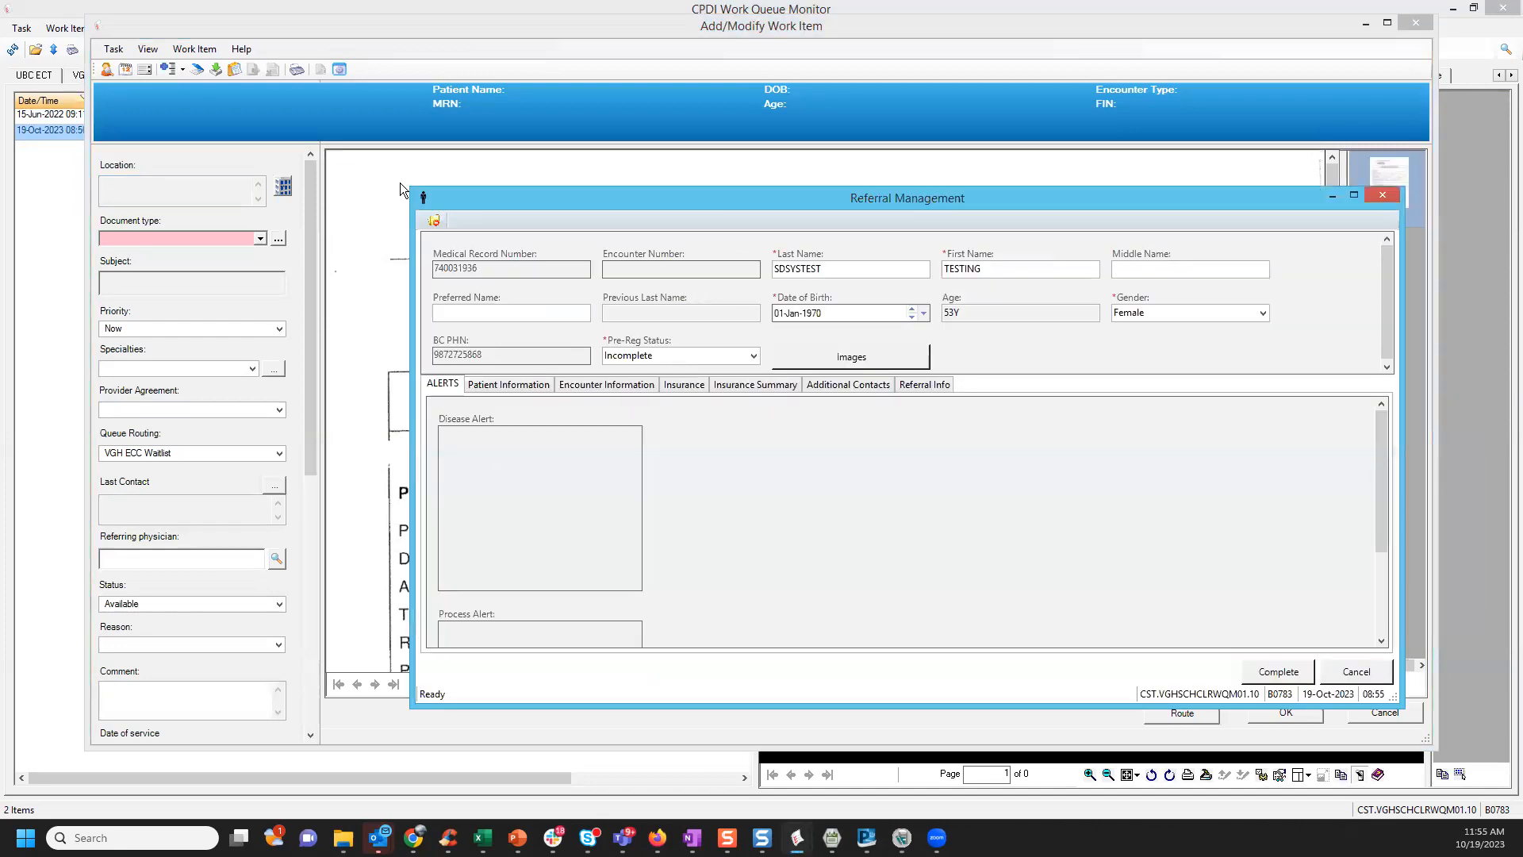
- Set the medical service to Gynecology in the referral's encounter information
{"action": "left_click_drag", "start_coordinate": [412, 188], "coordinate": [411, 156]}
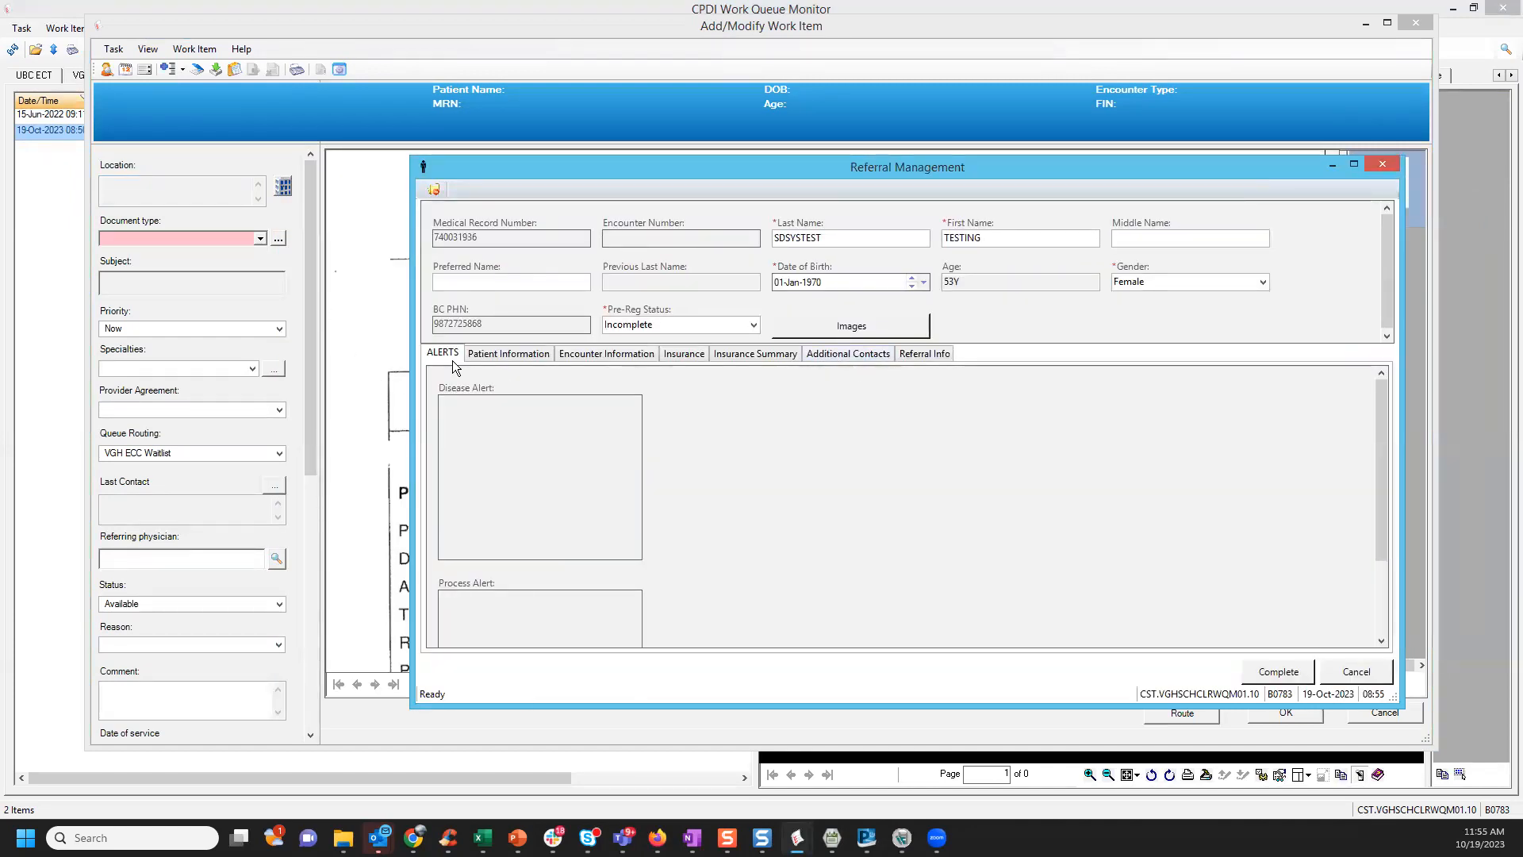
{"action": "left_click", "coordinate": [544, 355]}
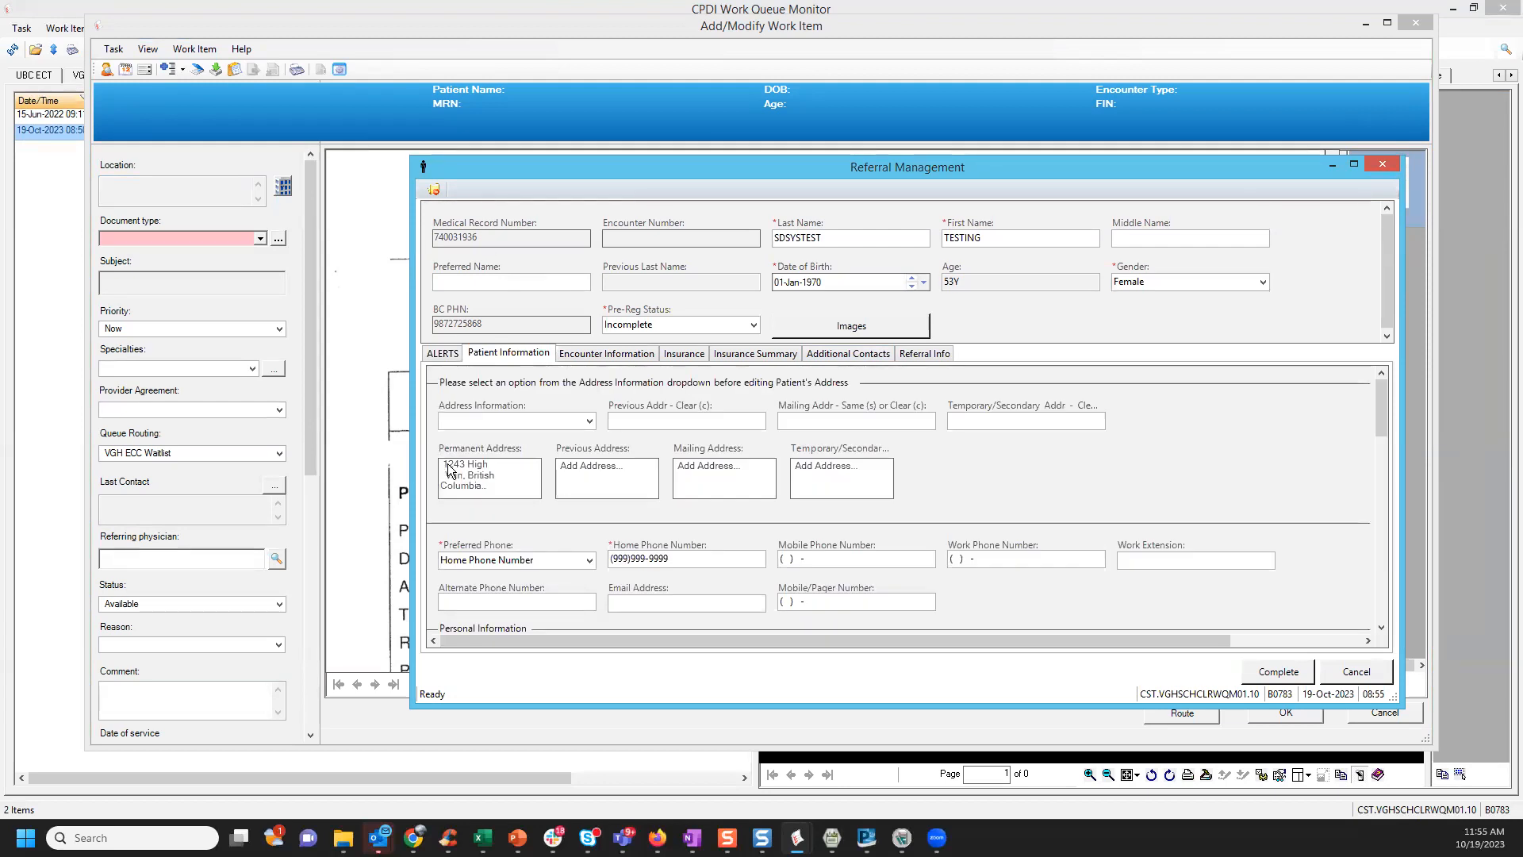
{"action": "left_click", "coordinate": [643, 355]}
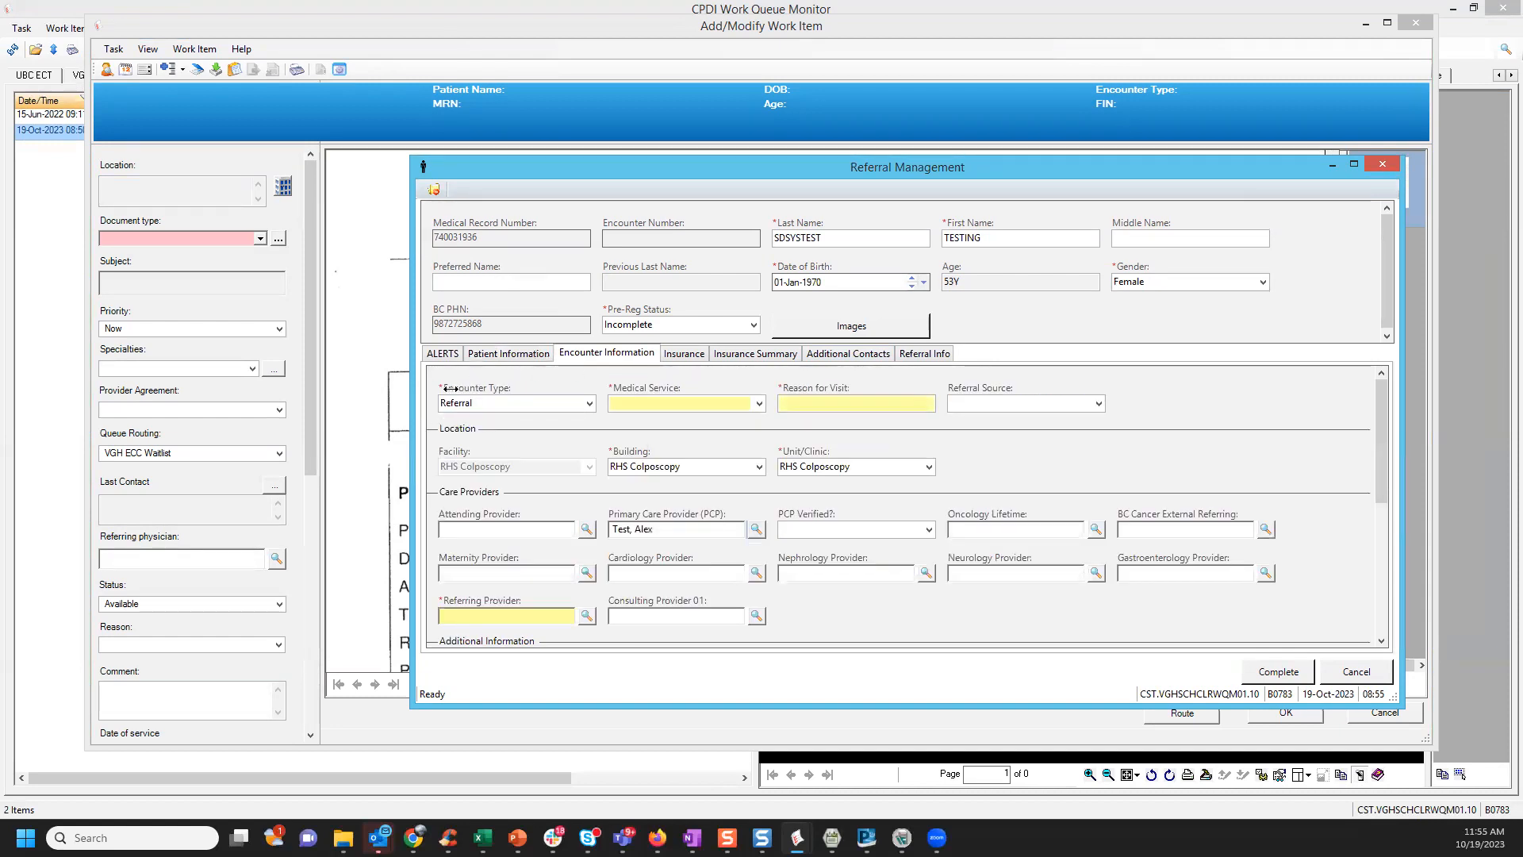
{"action": "left_click", "coordinate": [736, 403]}
{"action": "type", "text": "Gynecologic Oncology"}
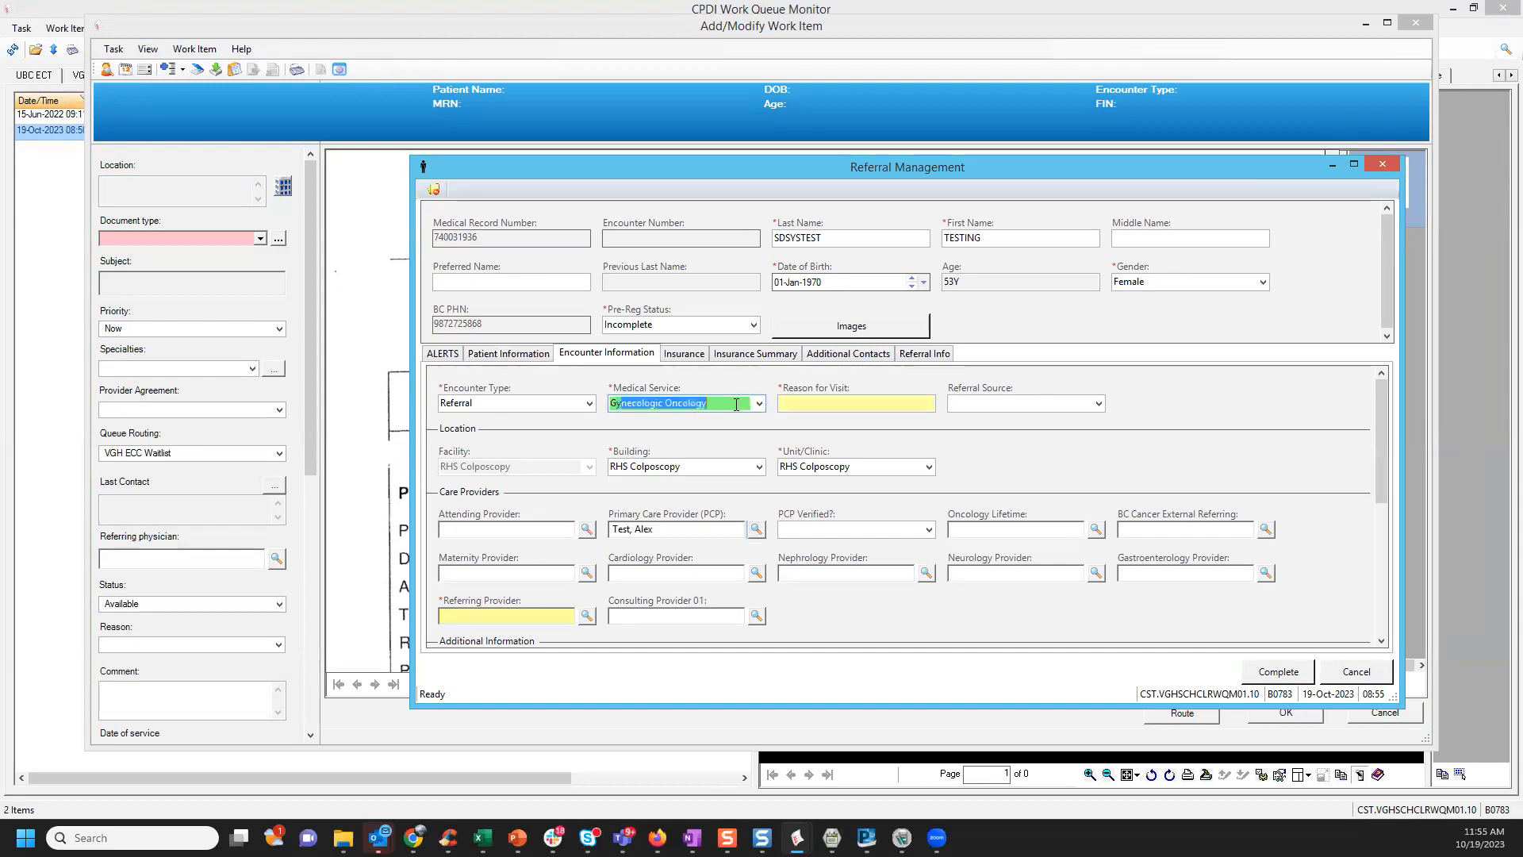
{"action": "left_click", "coordinate": [759, 403]}
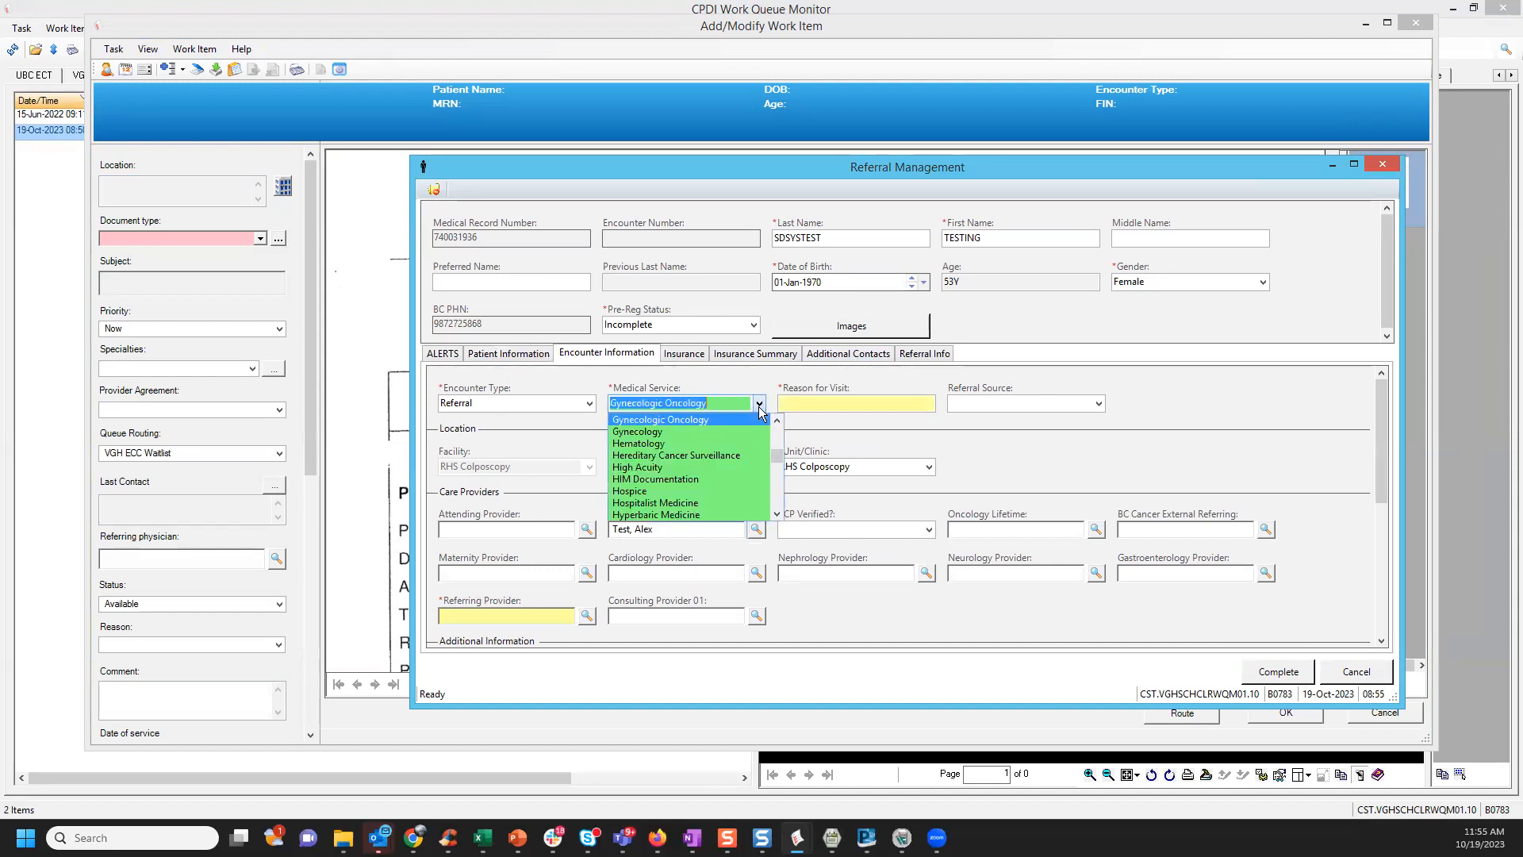
{"action": "left_click", "coordinate": [658, 433]}
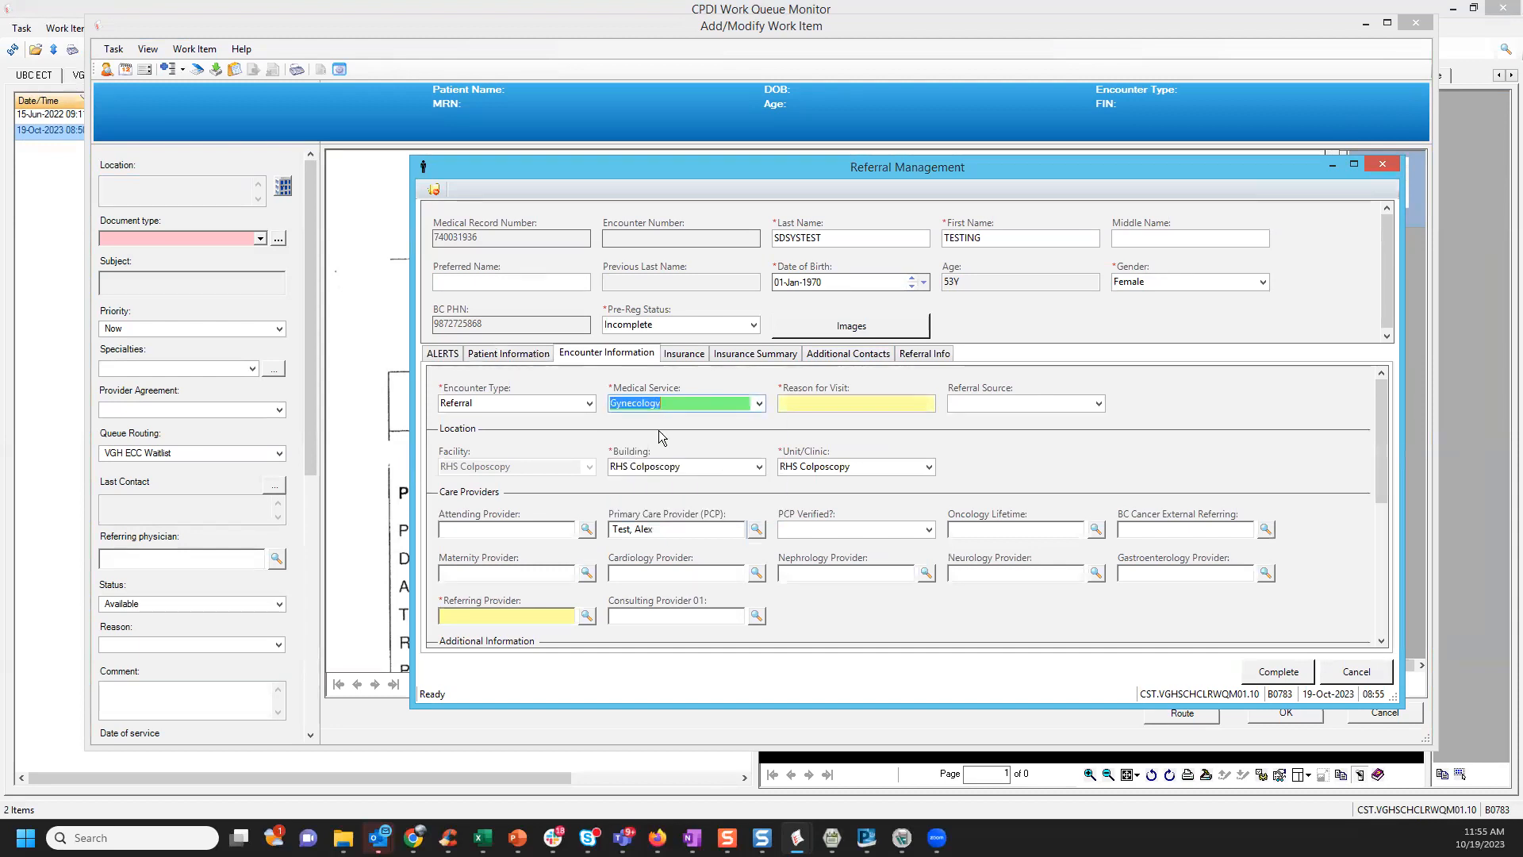
- Enter Colposcopy as the reason for visit and fill in the referring provider's name
{"action": "left_click", "coordinate": [847, 402]}
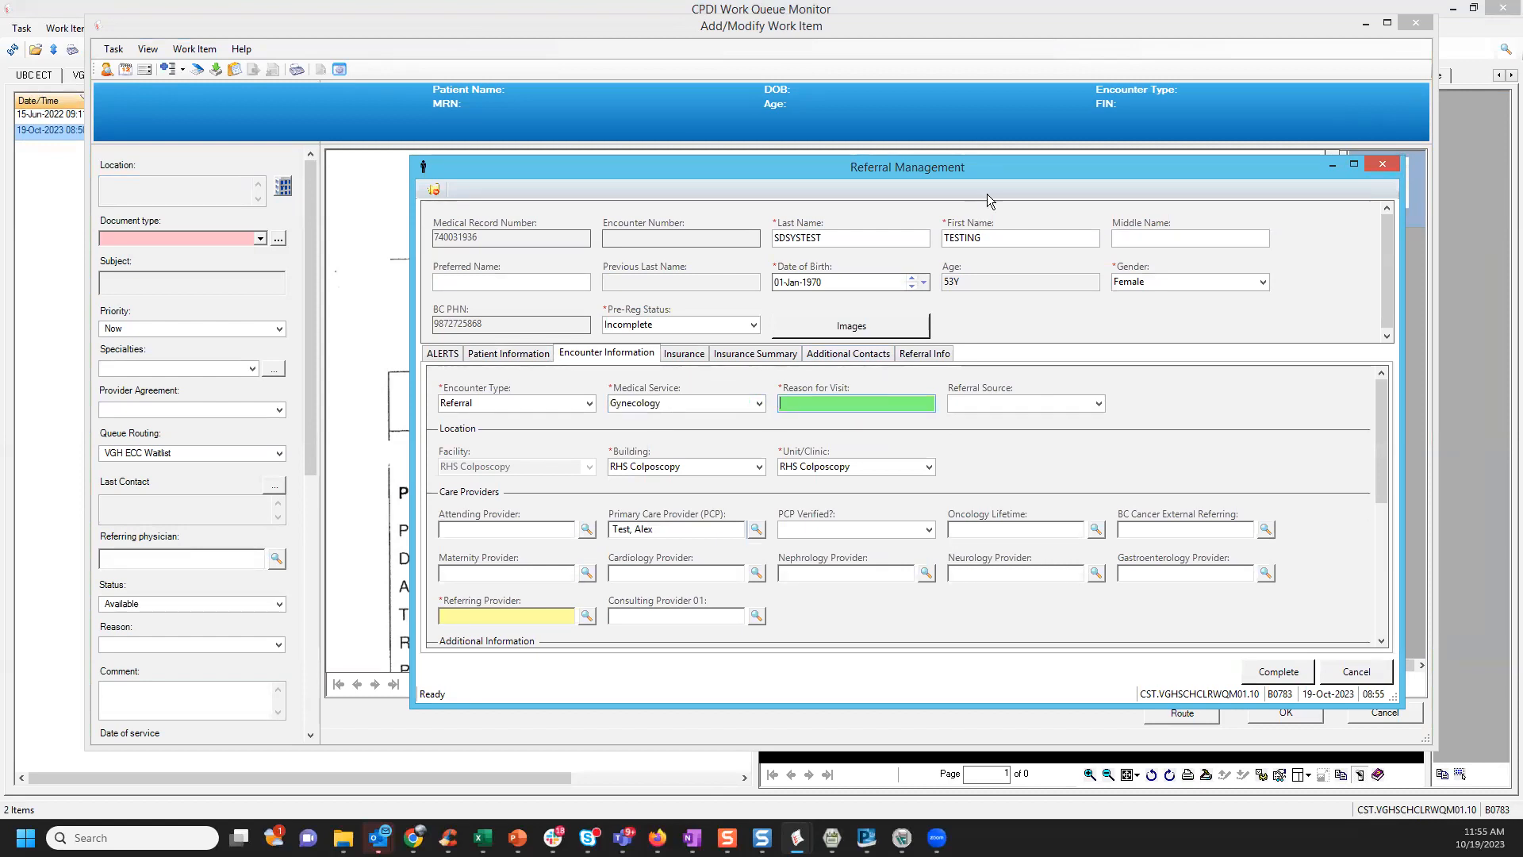
{"action": "left_click_drag", "start_coordinate": [1018, 177], "coordinate": [1029, 138]}
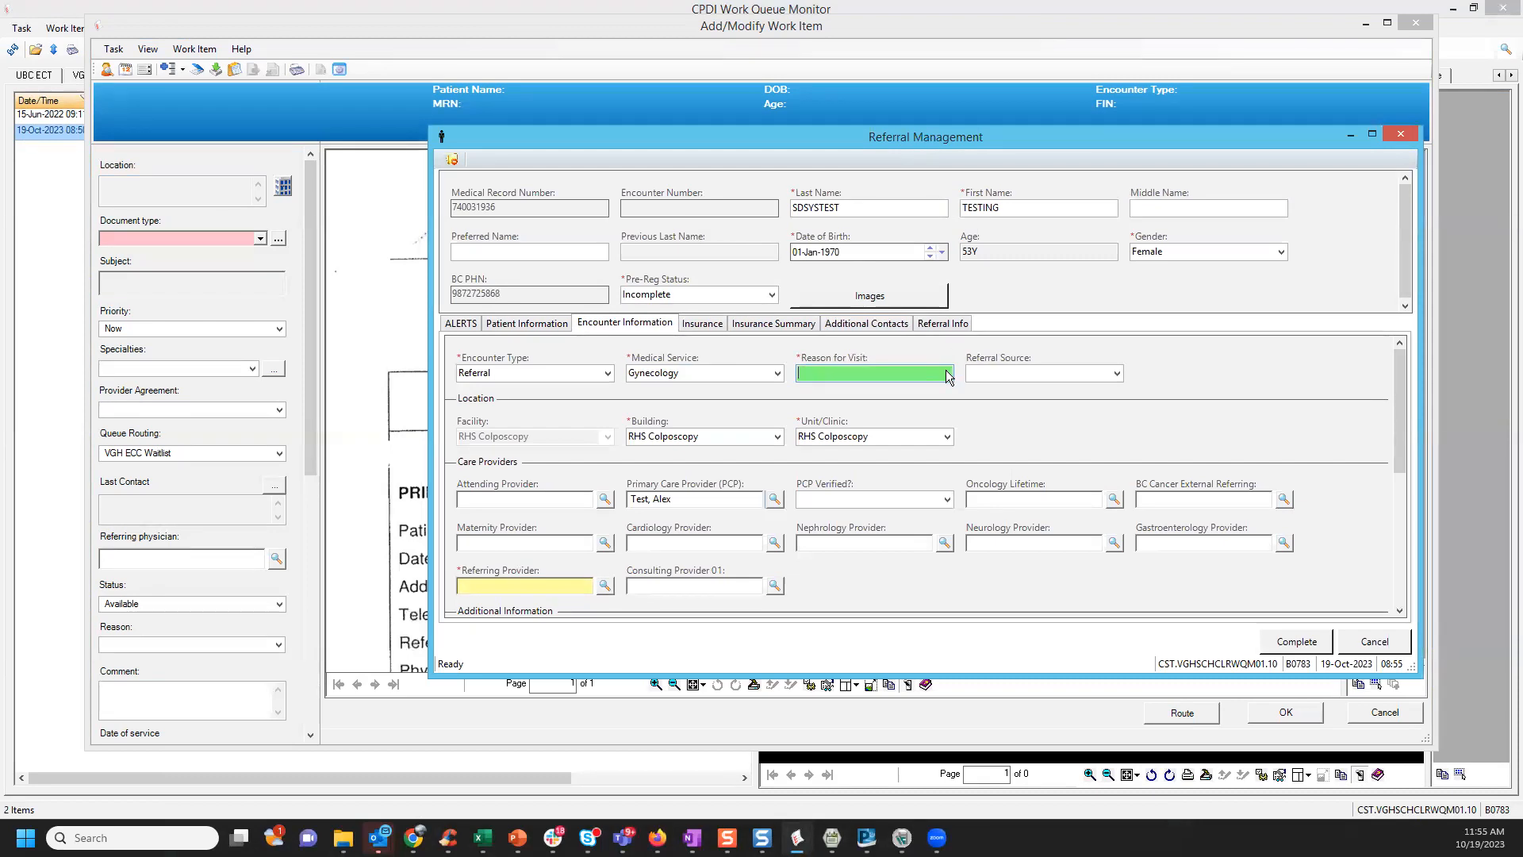
{"action": "type", "text": "Colposcopy"}
{"action": "left_click", "coordinate": [533, 587]}
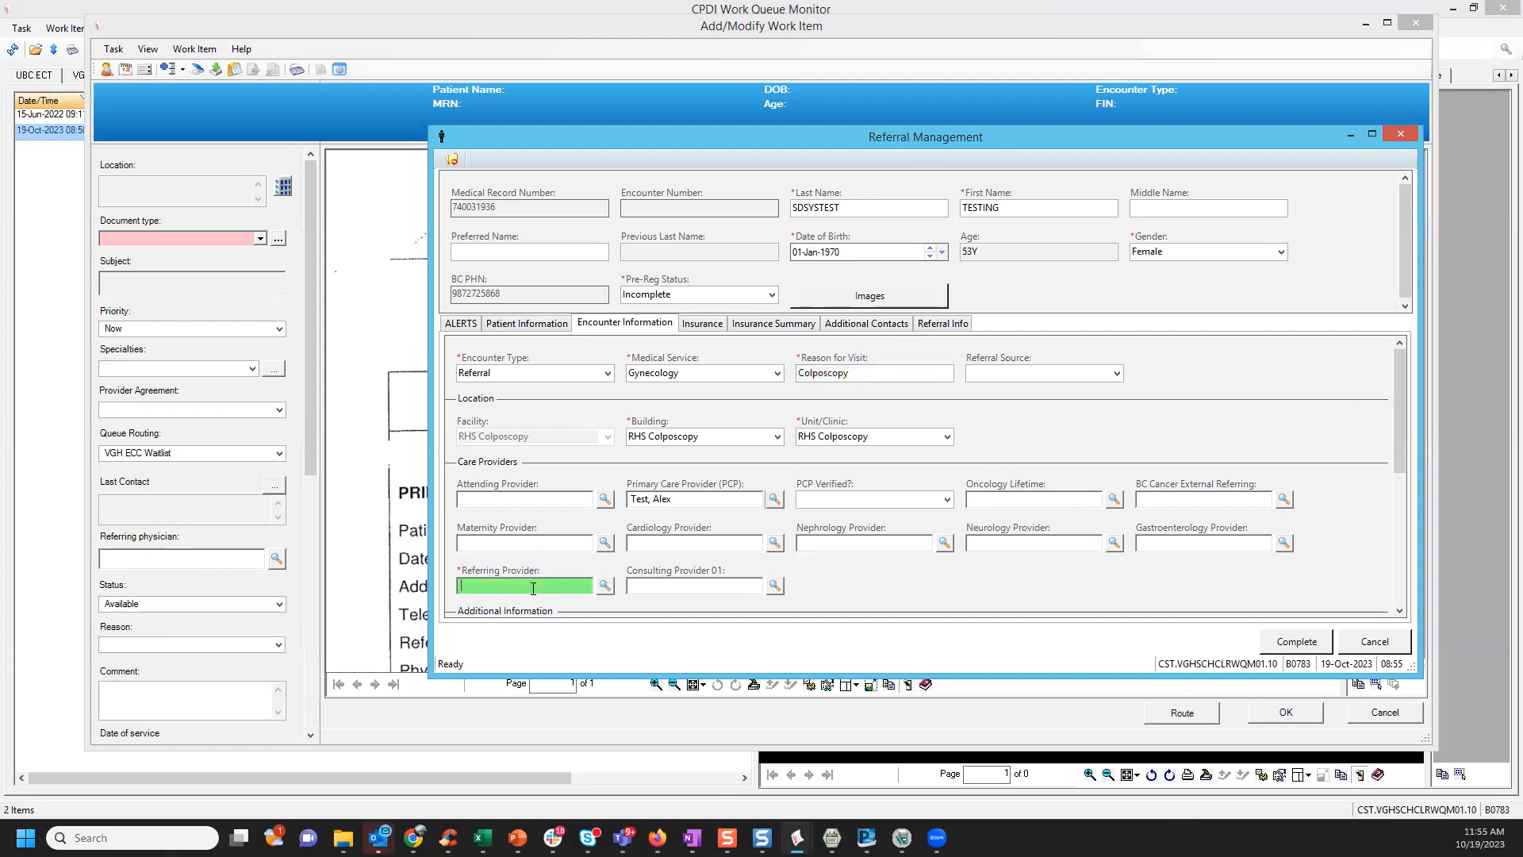
{"action": "type", "text": "Test, Alex"}
{"action": "left_click_drag", "start_coordinate": [1401, 457], "coordinate": [1394, 411]}
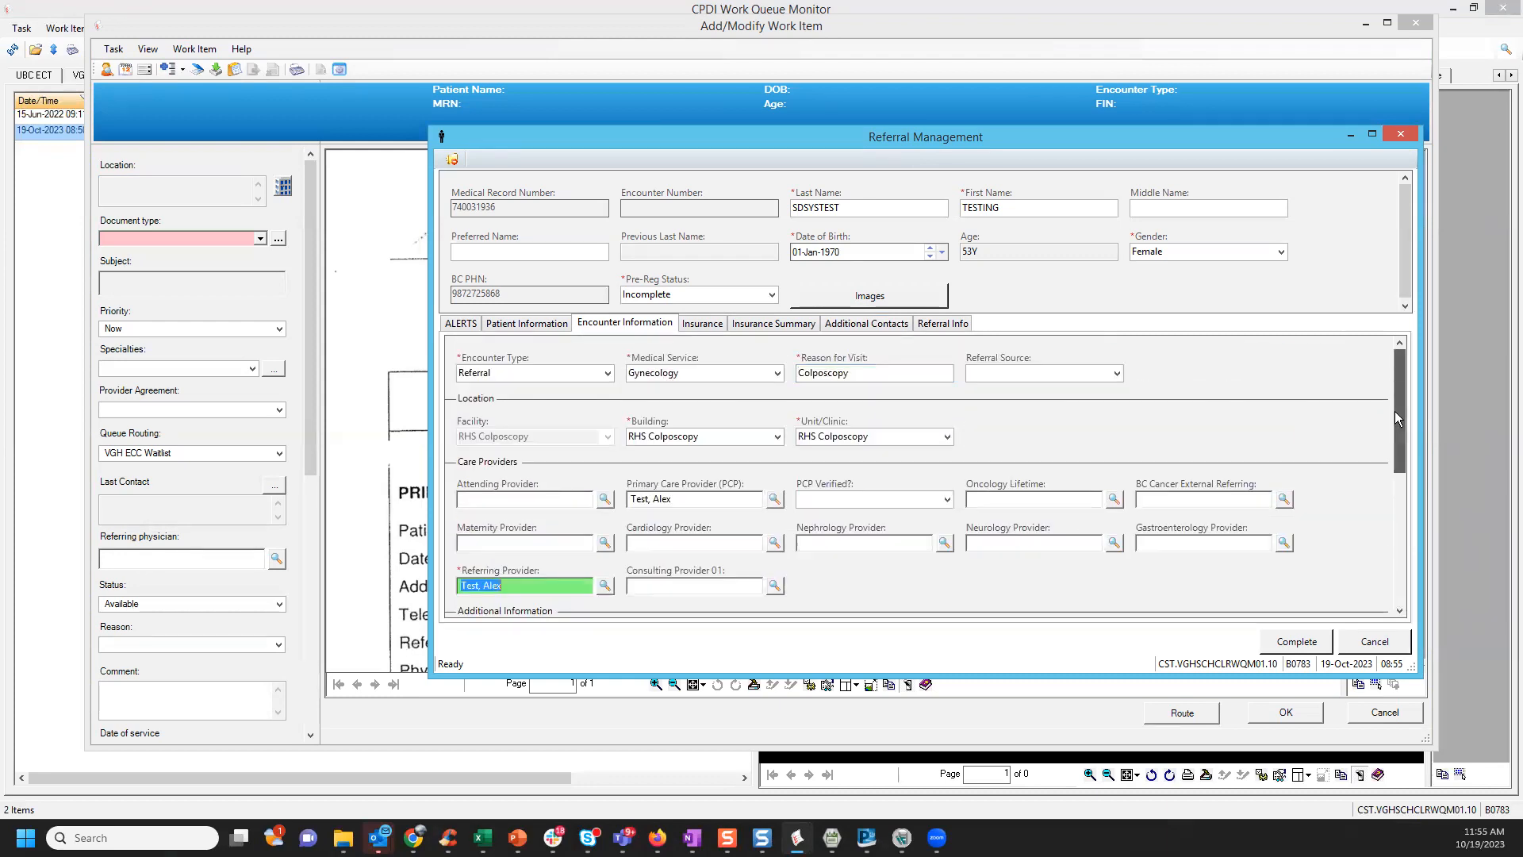
- In the referral info, set the referral received date to 19-Oct-2023 and the referral status to Ready for Triage
{"action": "left_click", "coordinate": [956, 323]}
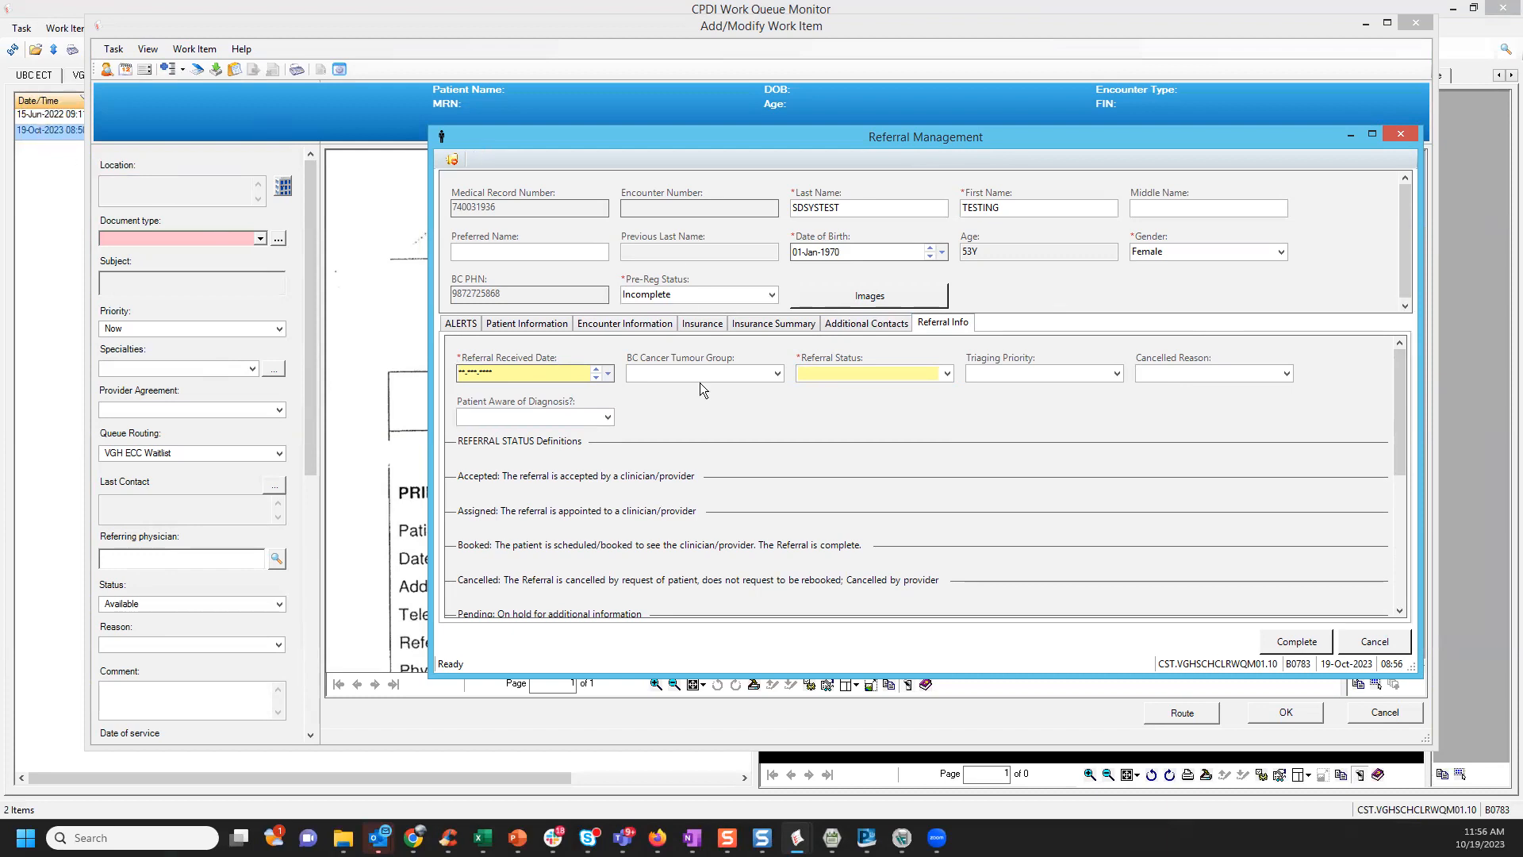
{"action": "left_click", "coordinate": [566, 377]}
{"action": "key", "text": "t"}
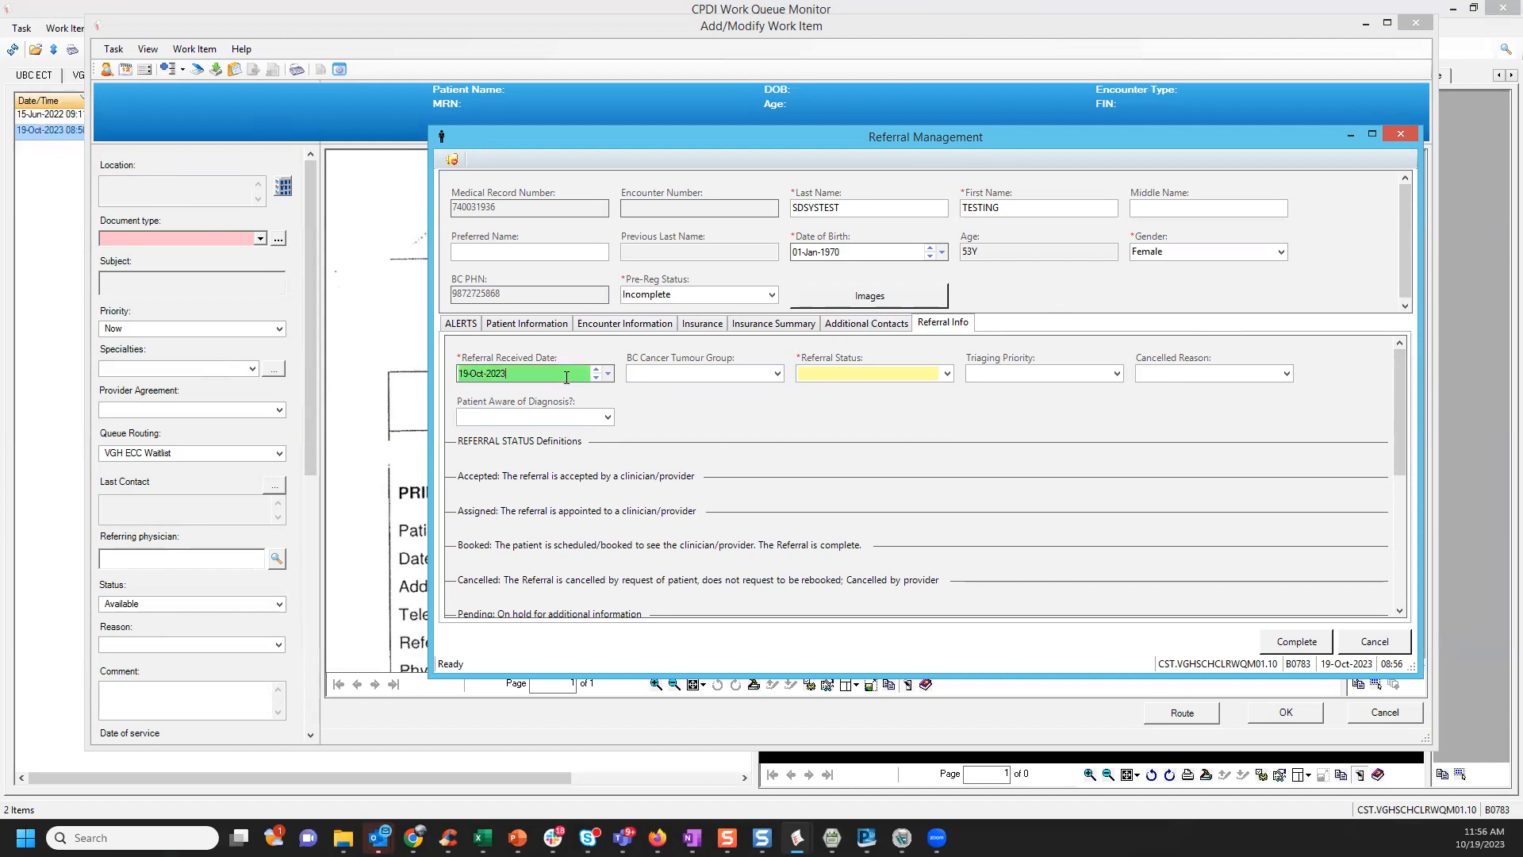
{"action": "left_click", "coordinate": [609, 375]}
{"action": "left_click", "coordinate": [596, 378]}
{"action": "left_click", "coordinate": [595, 369]}
{"action": "double_click", "coordinate": [571, 372]}
{"action": "key", "text": "t"}
{"action": "left_click", "coordinate": [947, 374]}
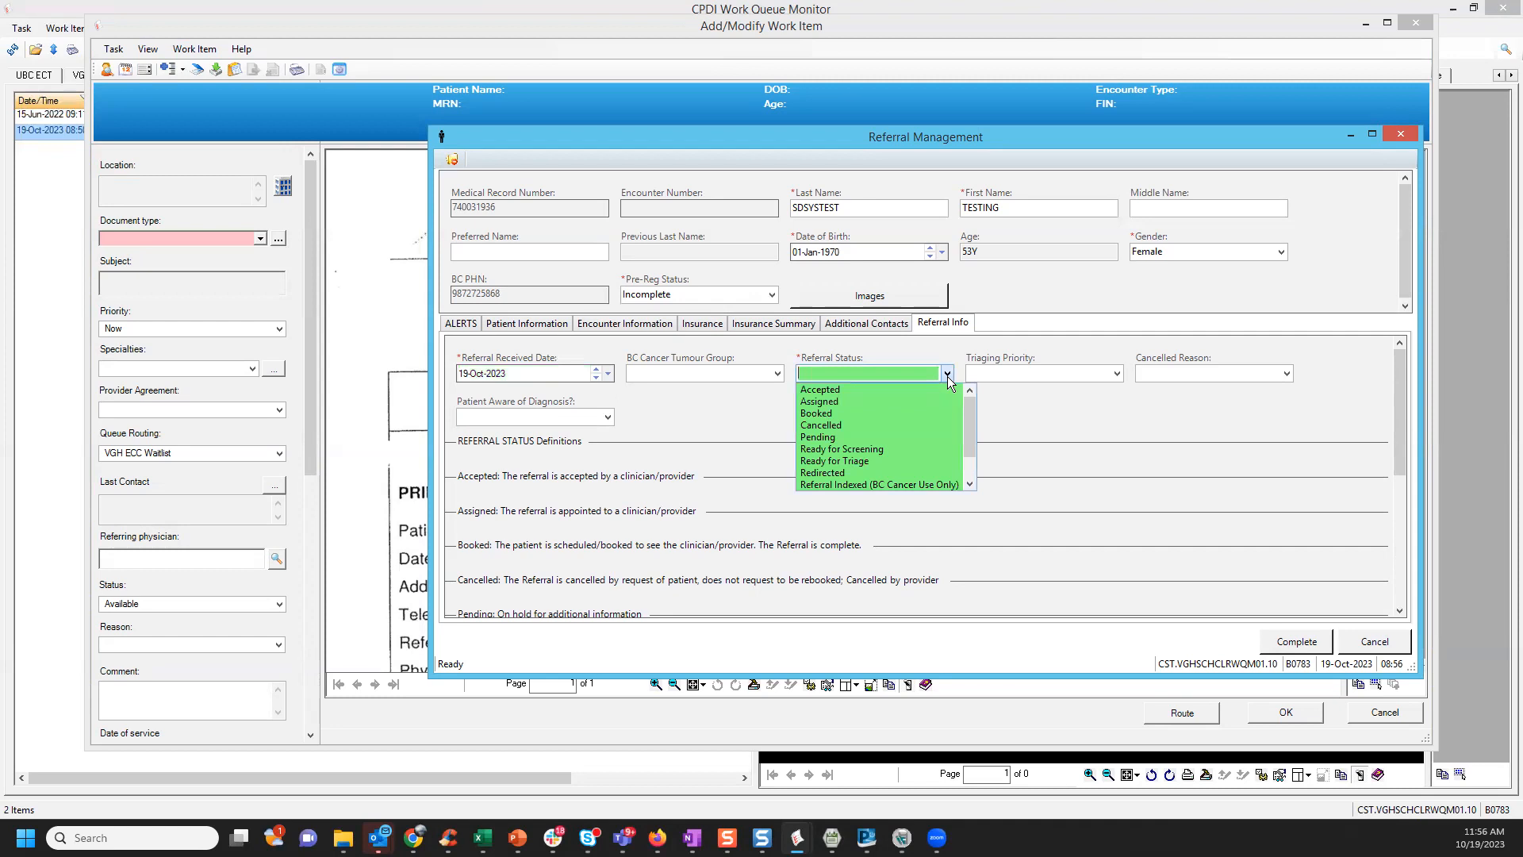
{"action": "left_click", "coordinate": [844, 461]}
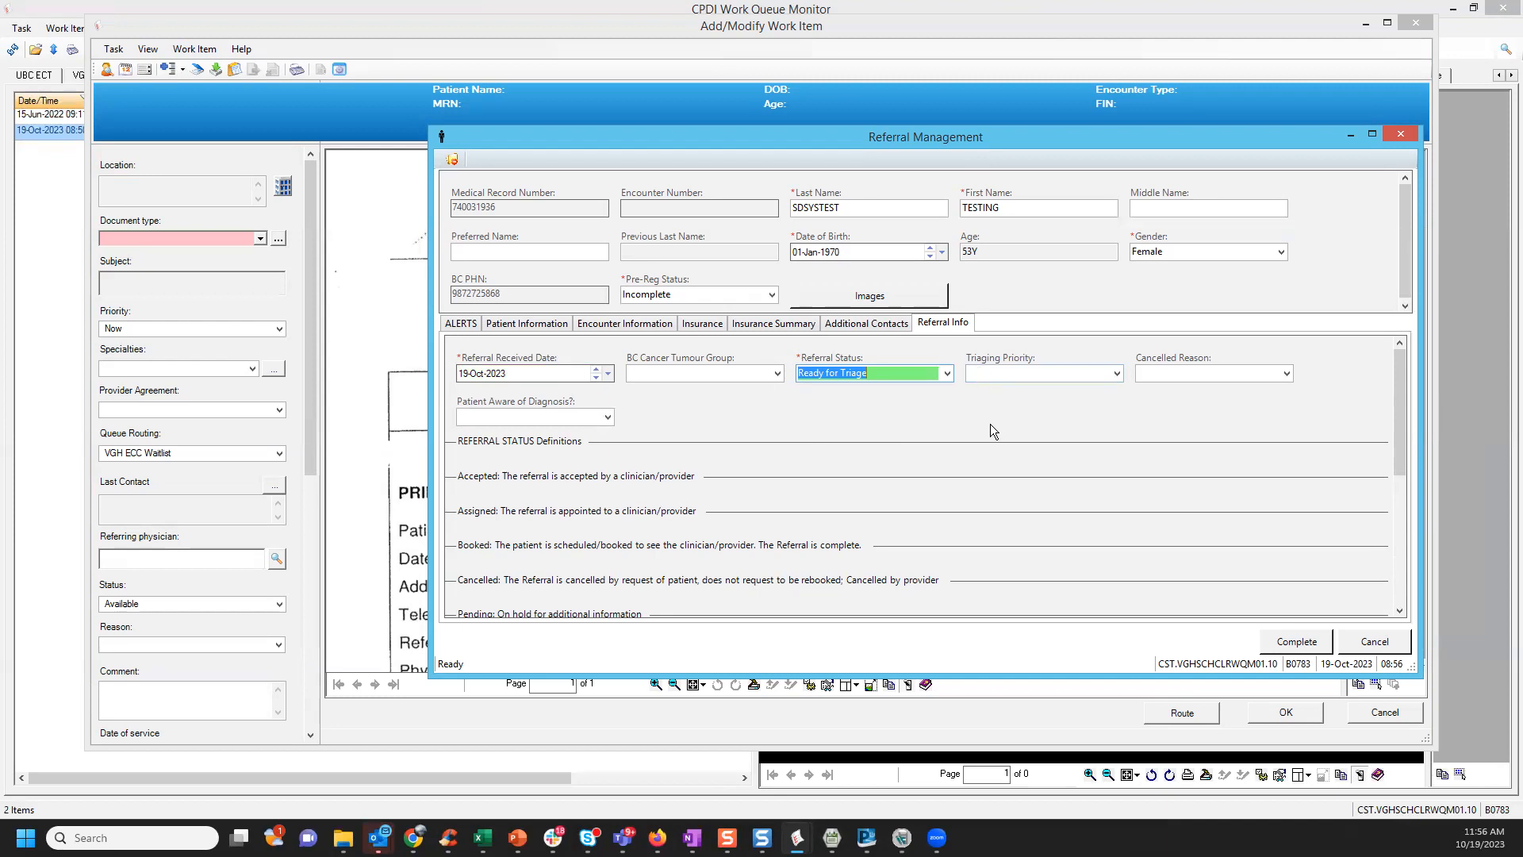
- Complete the referral encounter without printing its documents and acknowledge the assigned encounter aliases
{"action": "left_click", "coordinate": [1296, 646]}
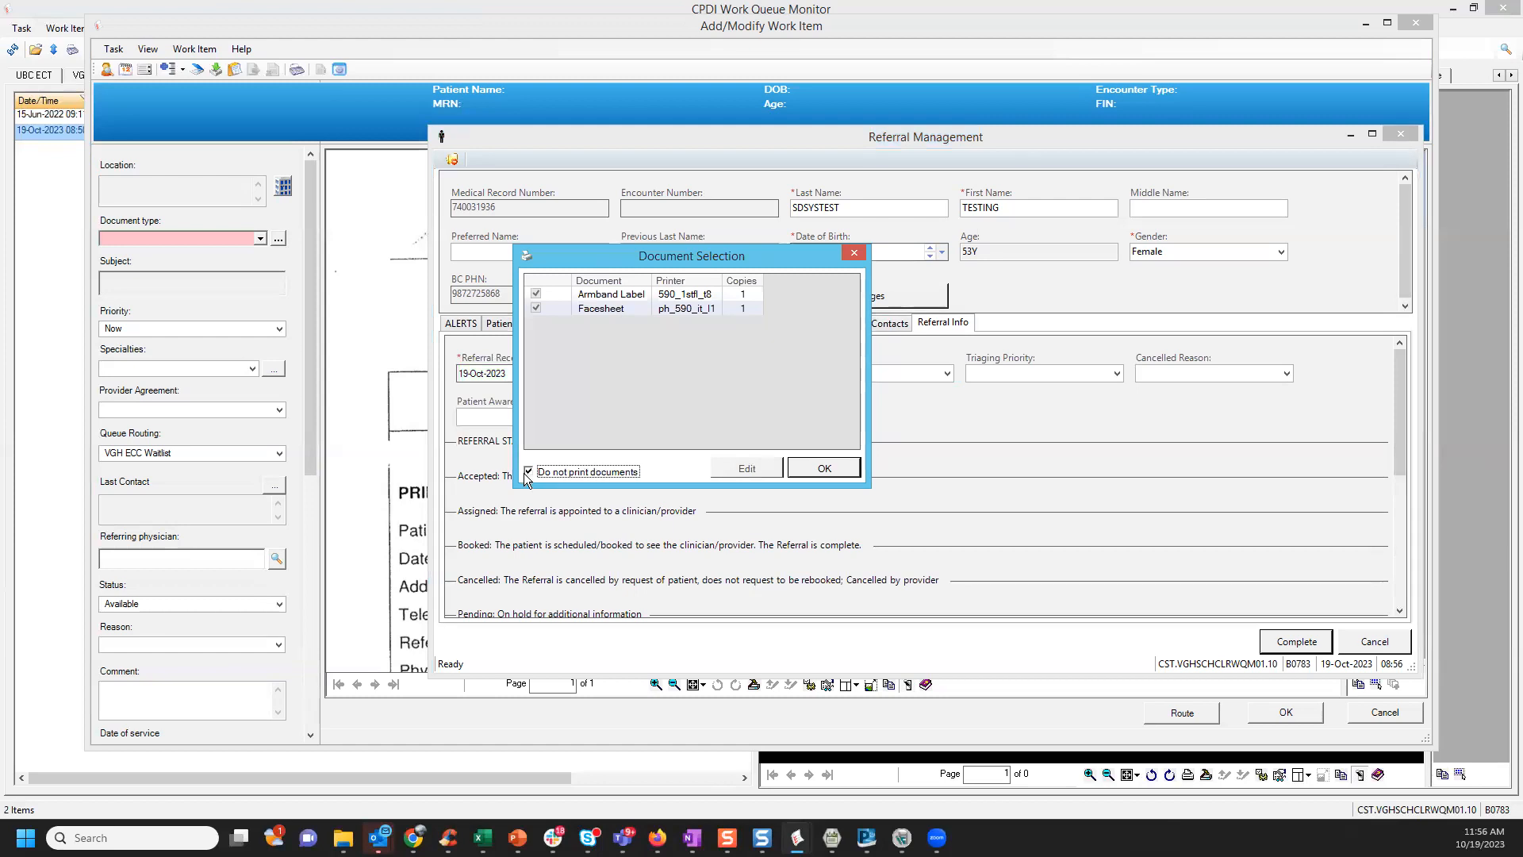
{"action": "left_click", "coordinate": [825, 469]}
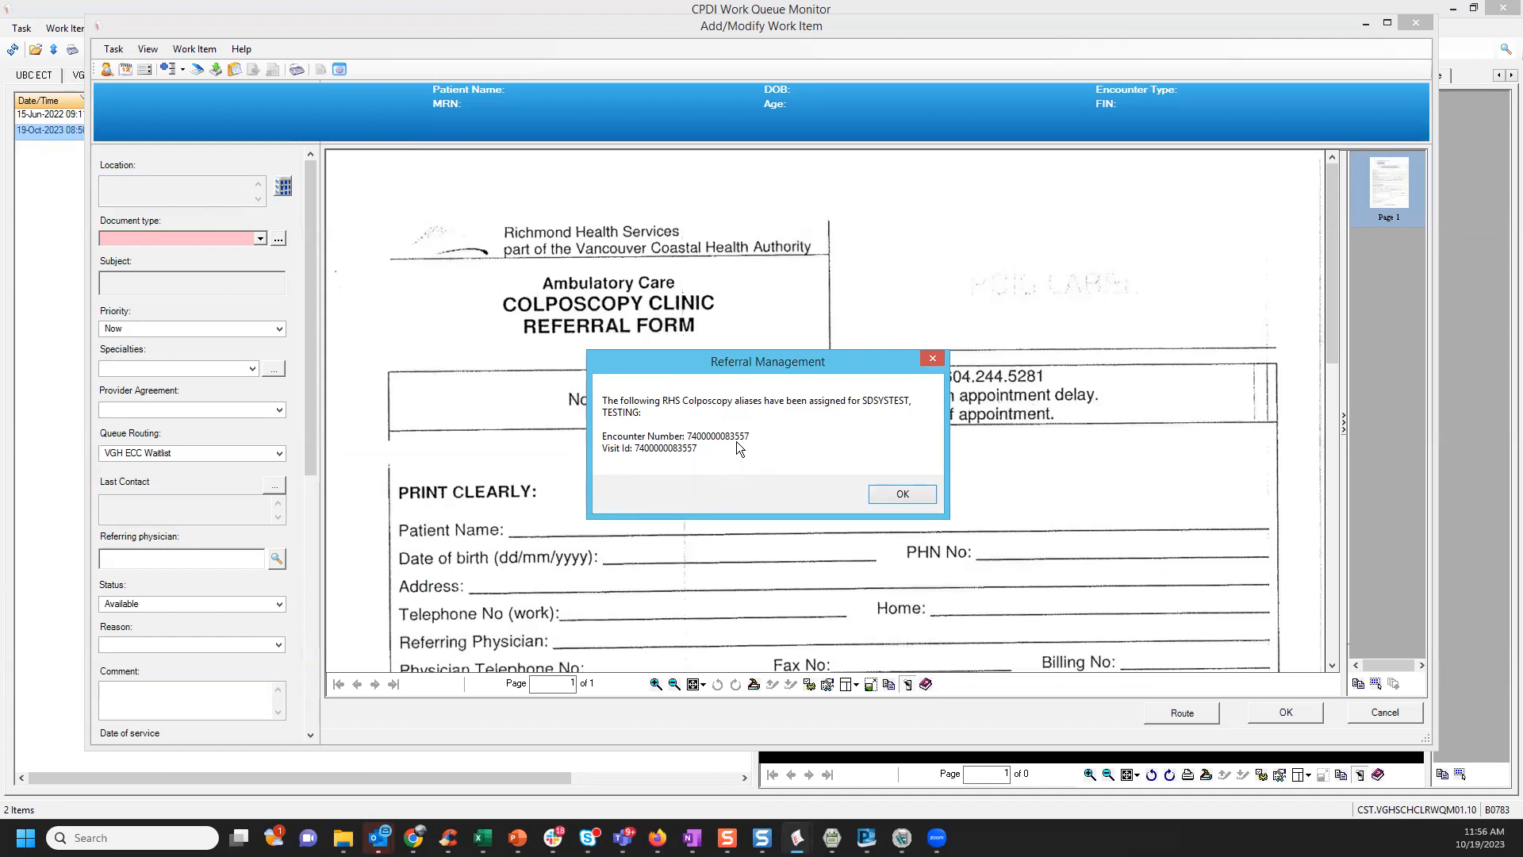
{"action": "left_click", "coordinate": [882, 494]}
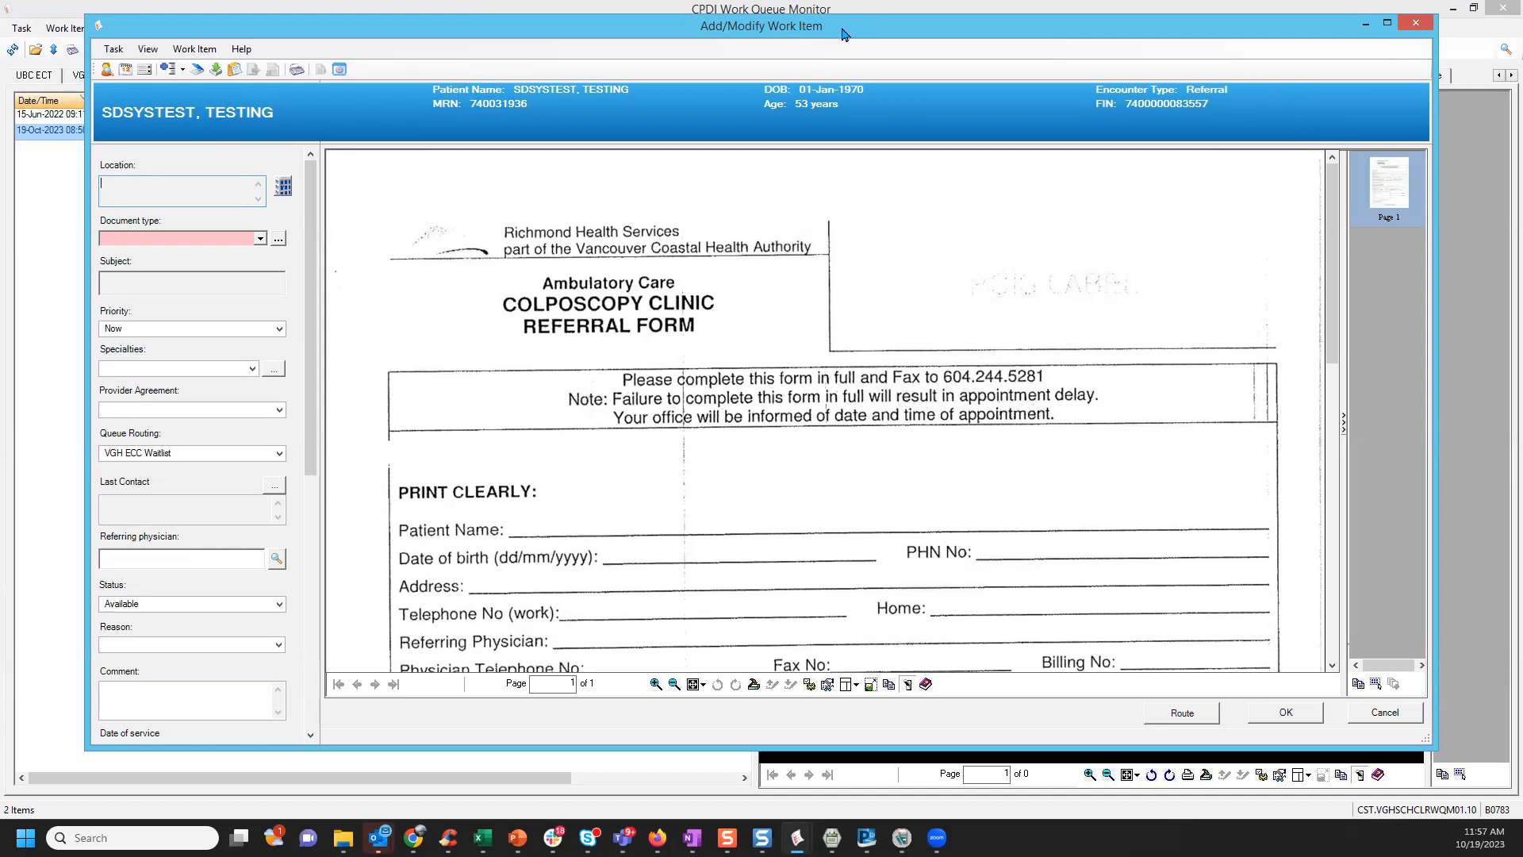
- Switch to the Schedule Inquiry window with the Request List by Location and choose the AMB Colposcopy Future Requests queue
{"action": "left_click_drag", "start_coordinate": [844, 34], "coordinate": [917, 47]}
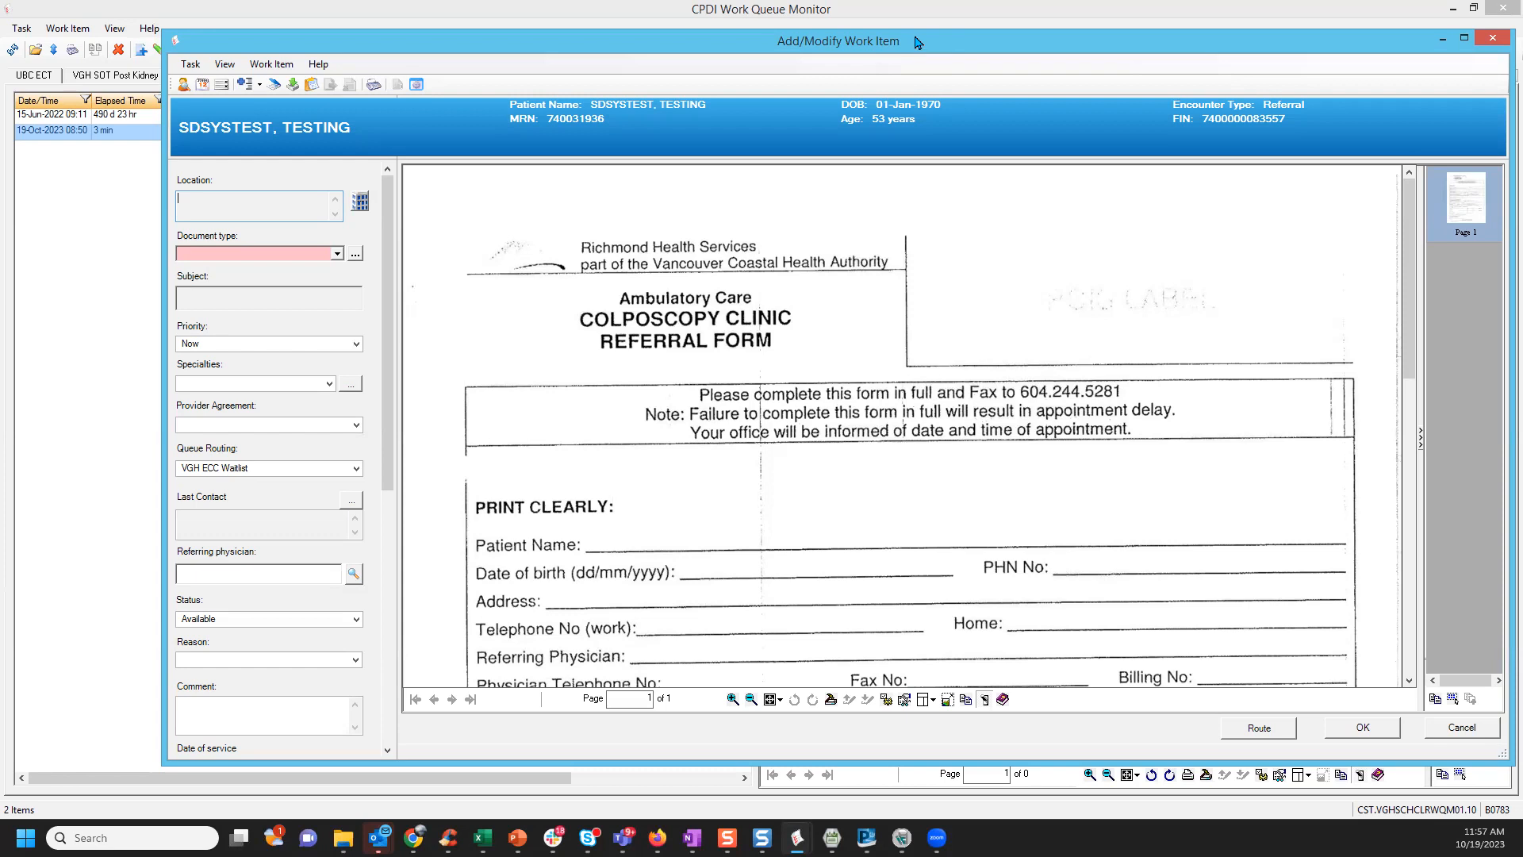
{"action": "left_click_drag", "start_coordinate": [917, 42], "coordinate": [917, 42]}
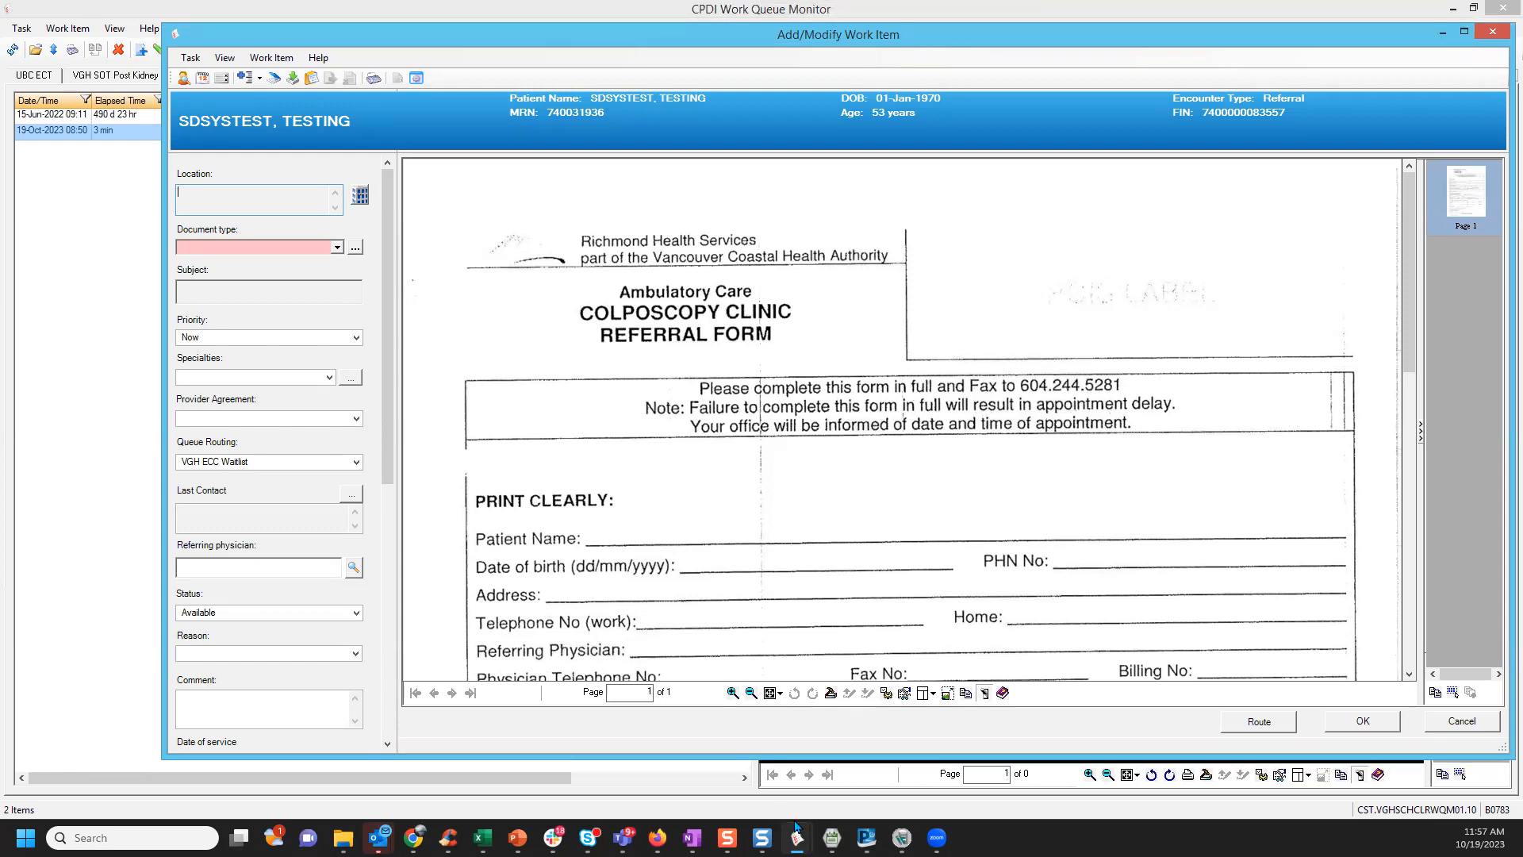
{"action": "mouse_move", "coordinate": [832, 837]}
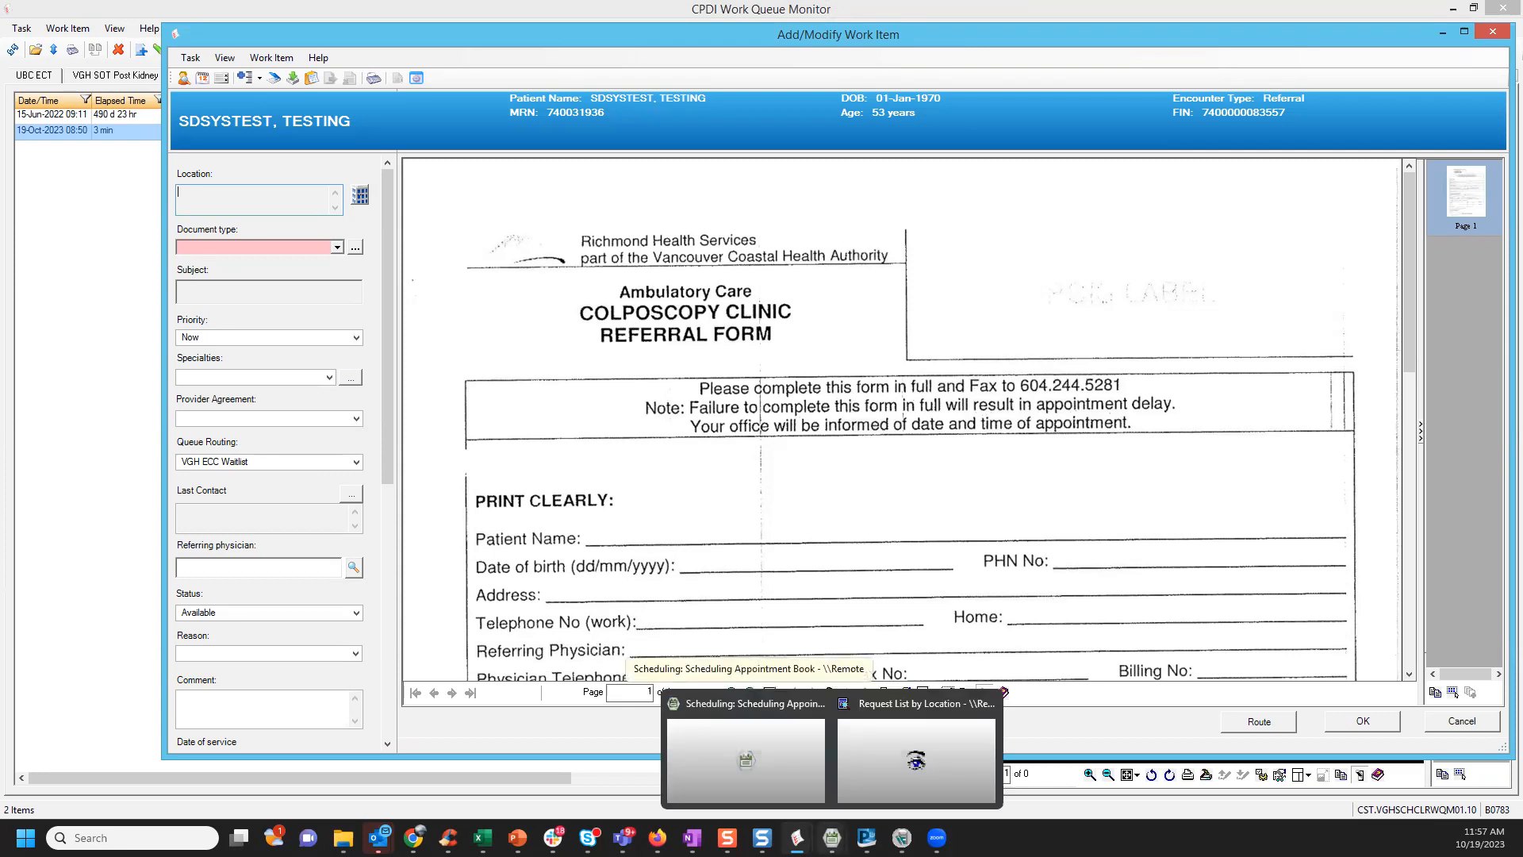
{"action": "left_click", "coordinate": [812, 766]}
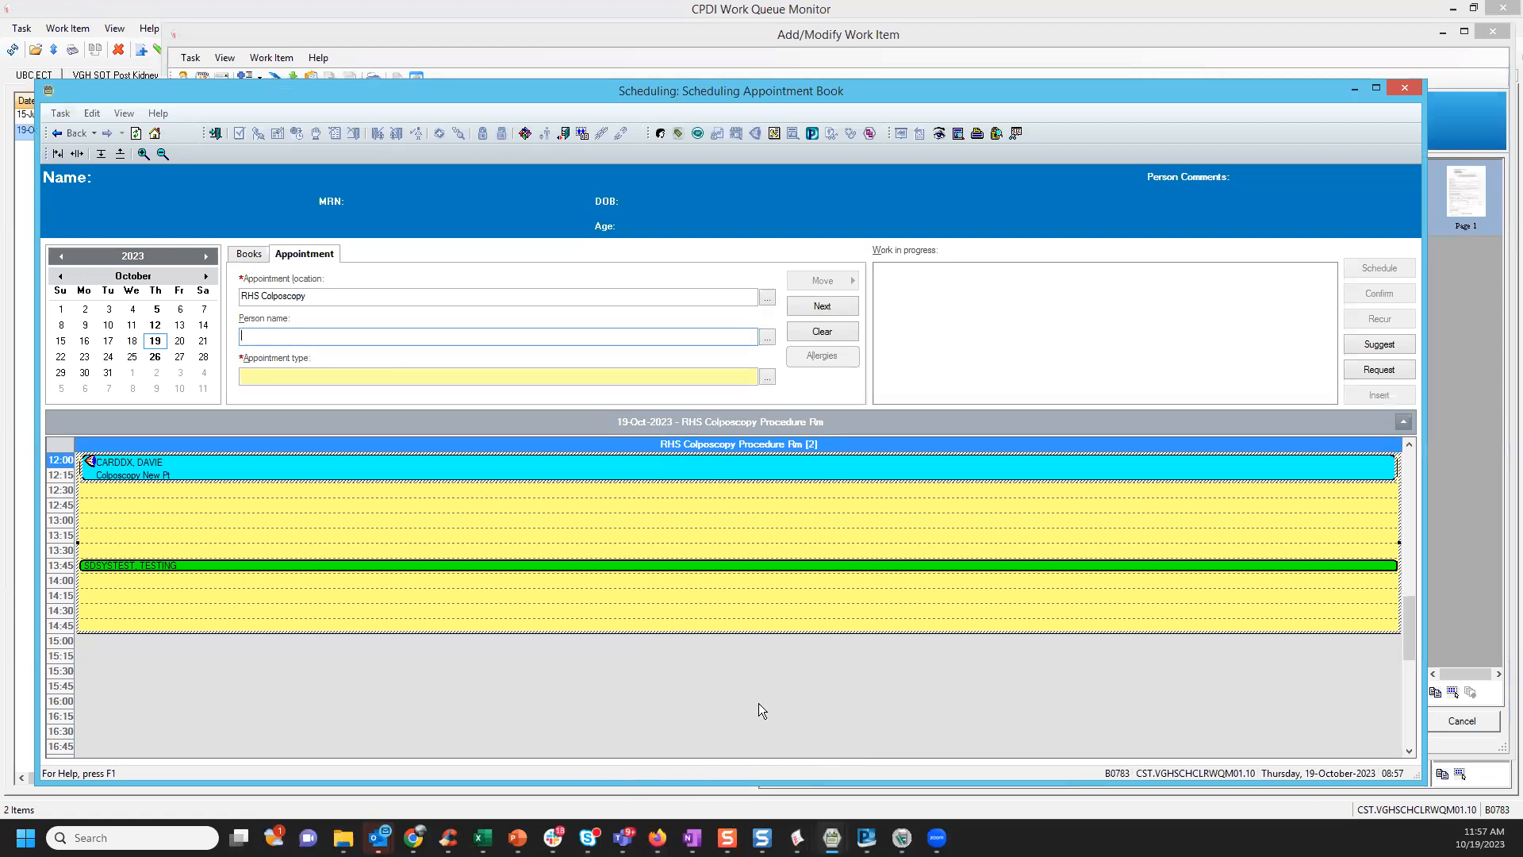
{"action": "mouse_move", "coordinate": [832, 838]}
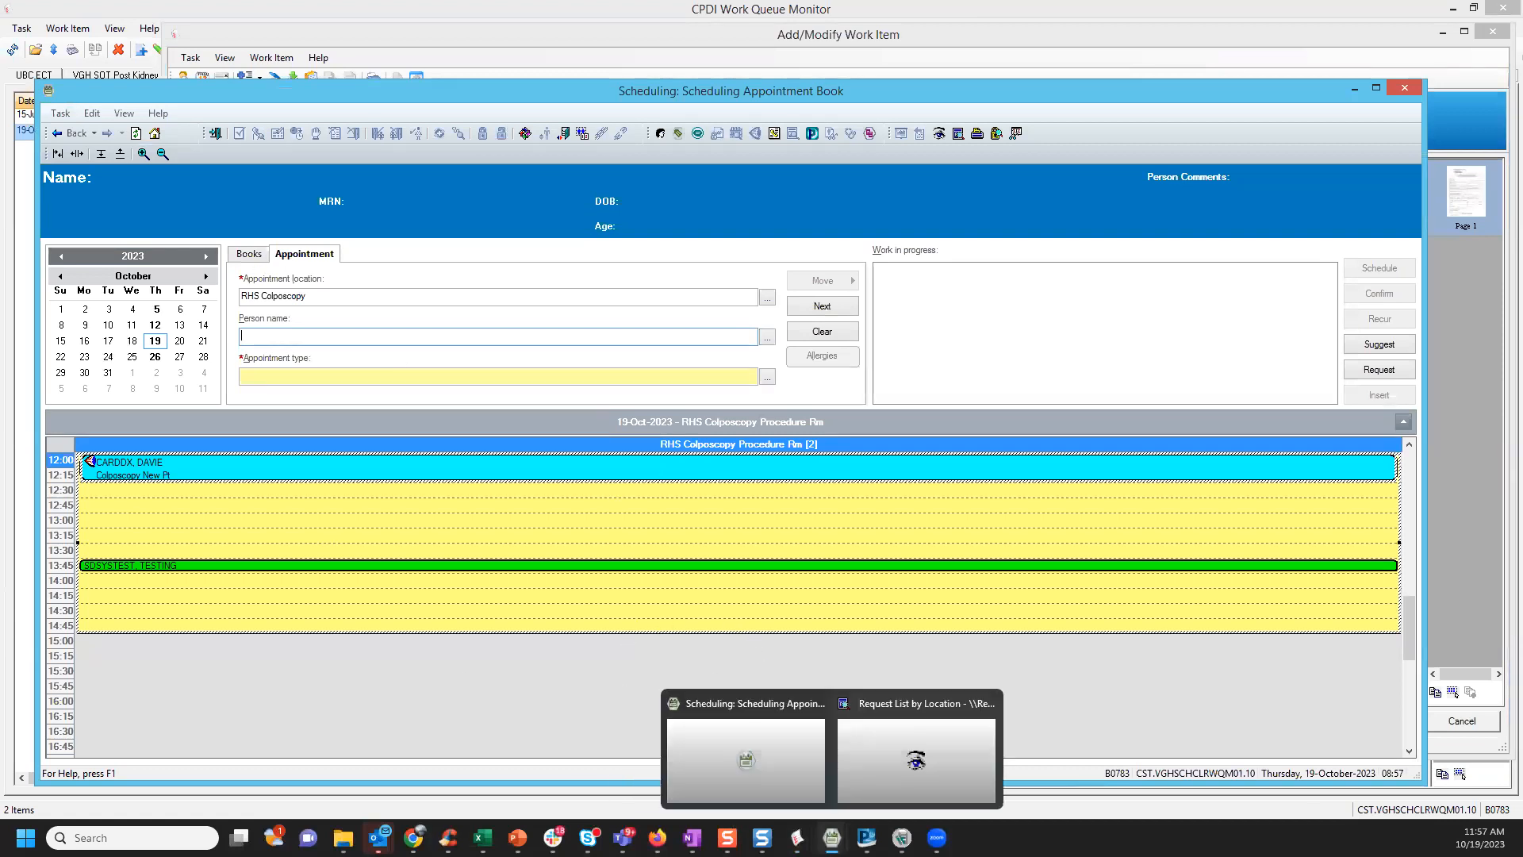
{"action": "left_click", "coordinate": [894, 764]}
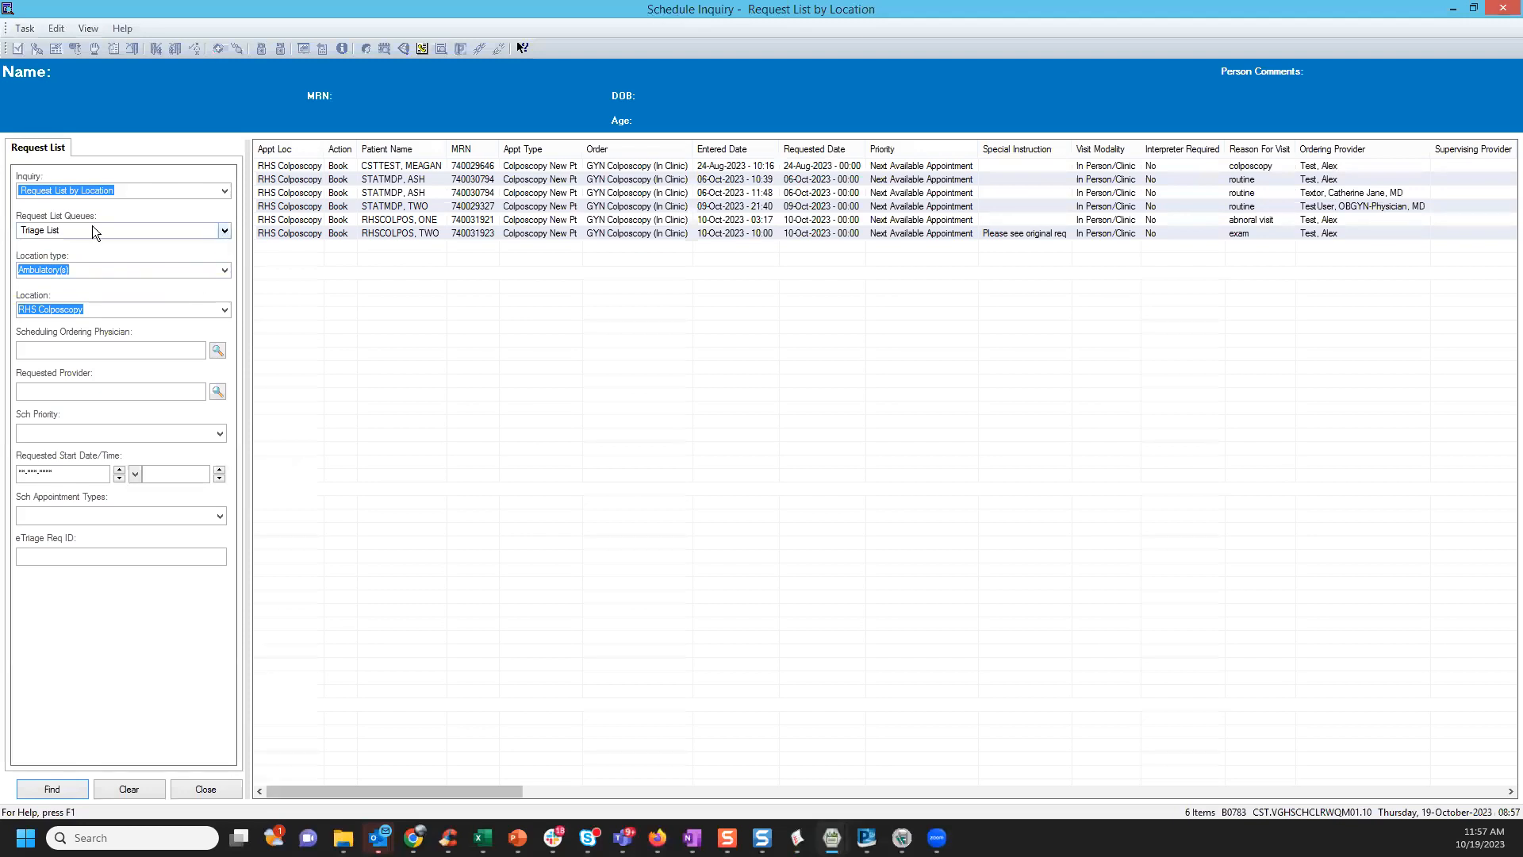
{"action": "left_click", "coordinate": [225, 230]}
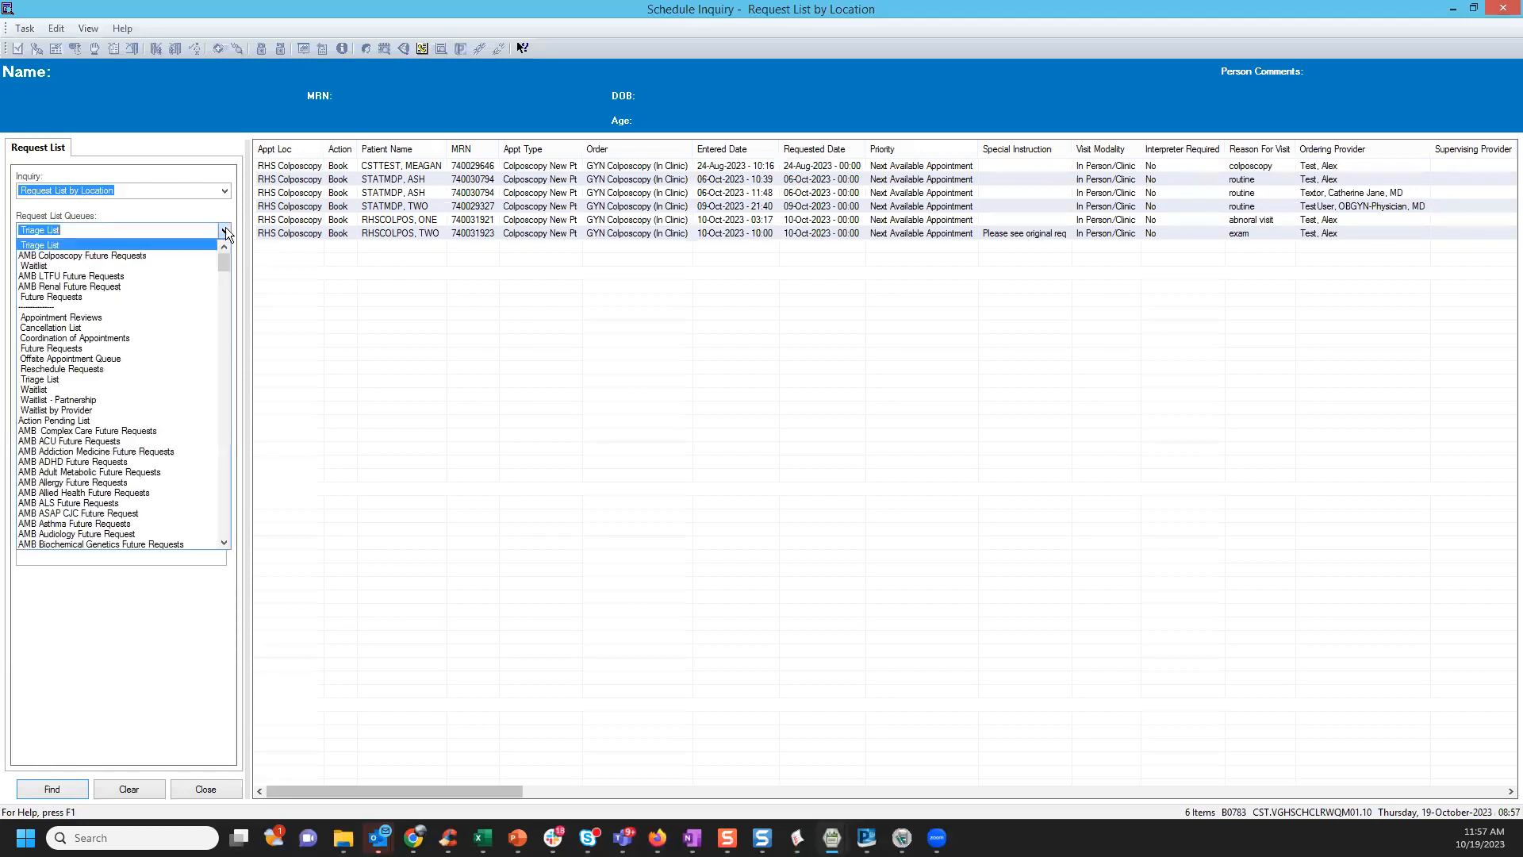
{"action": "left_click", "coordinate": [117, 254]}
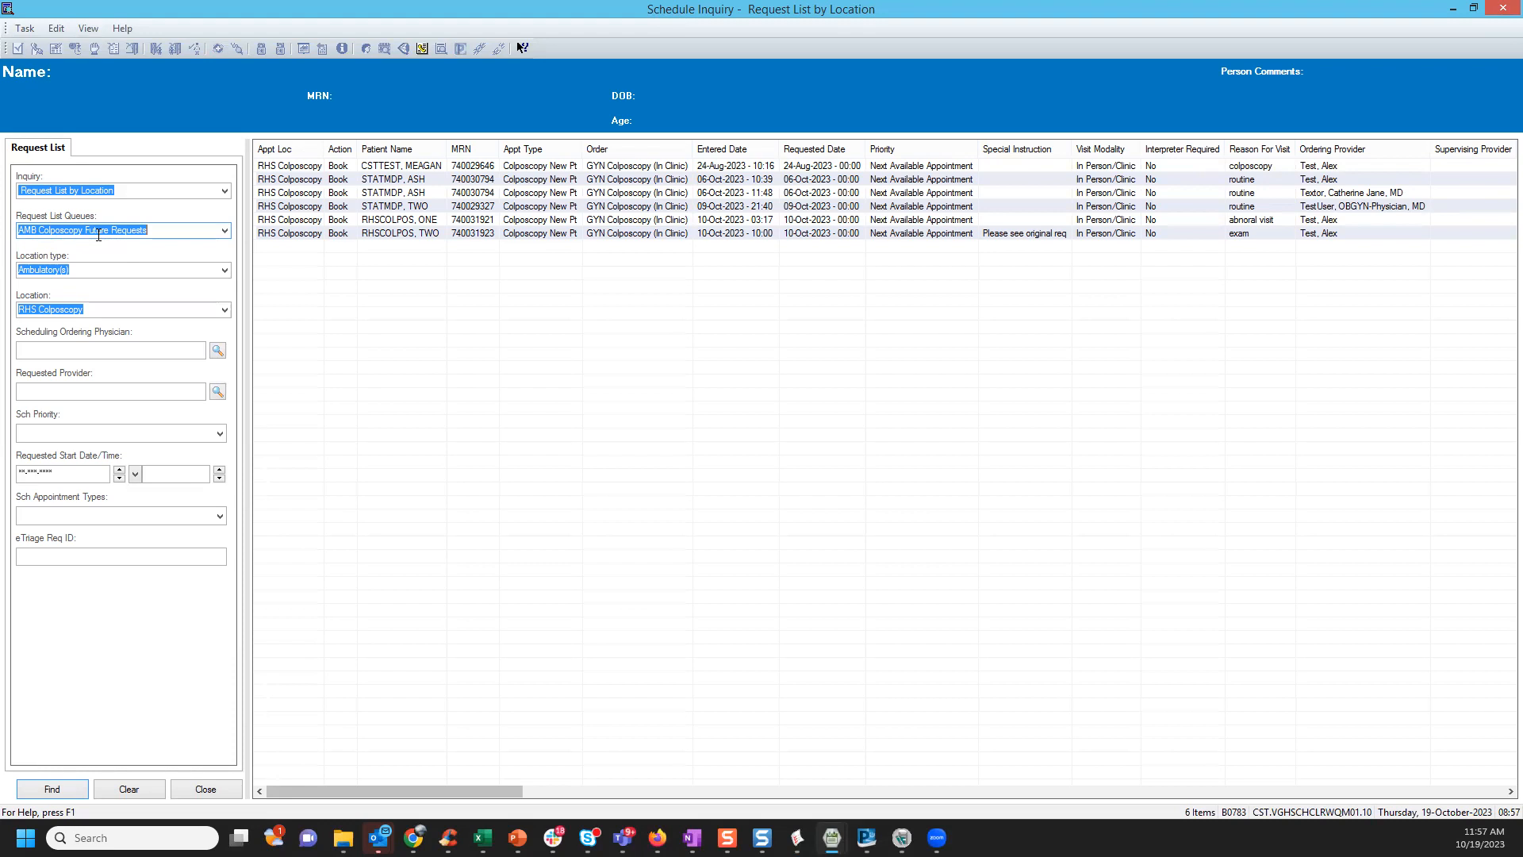
{"action": "left_click", "coordinate": [226, 231]}
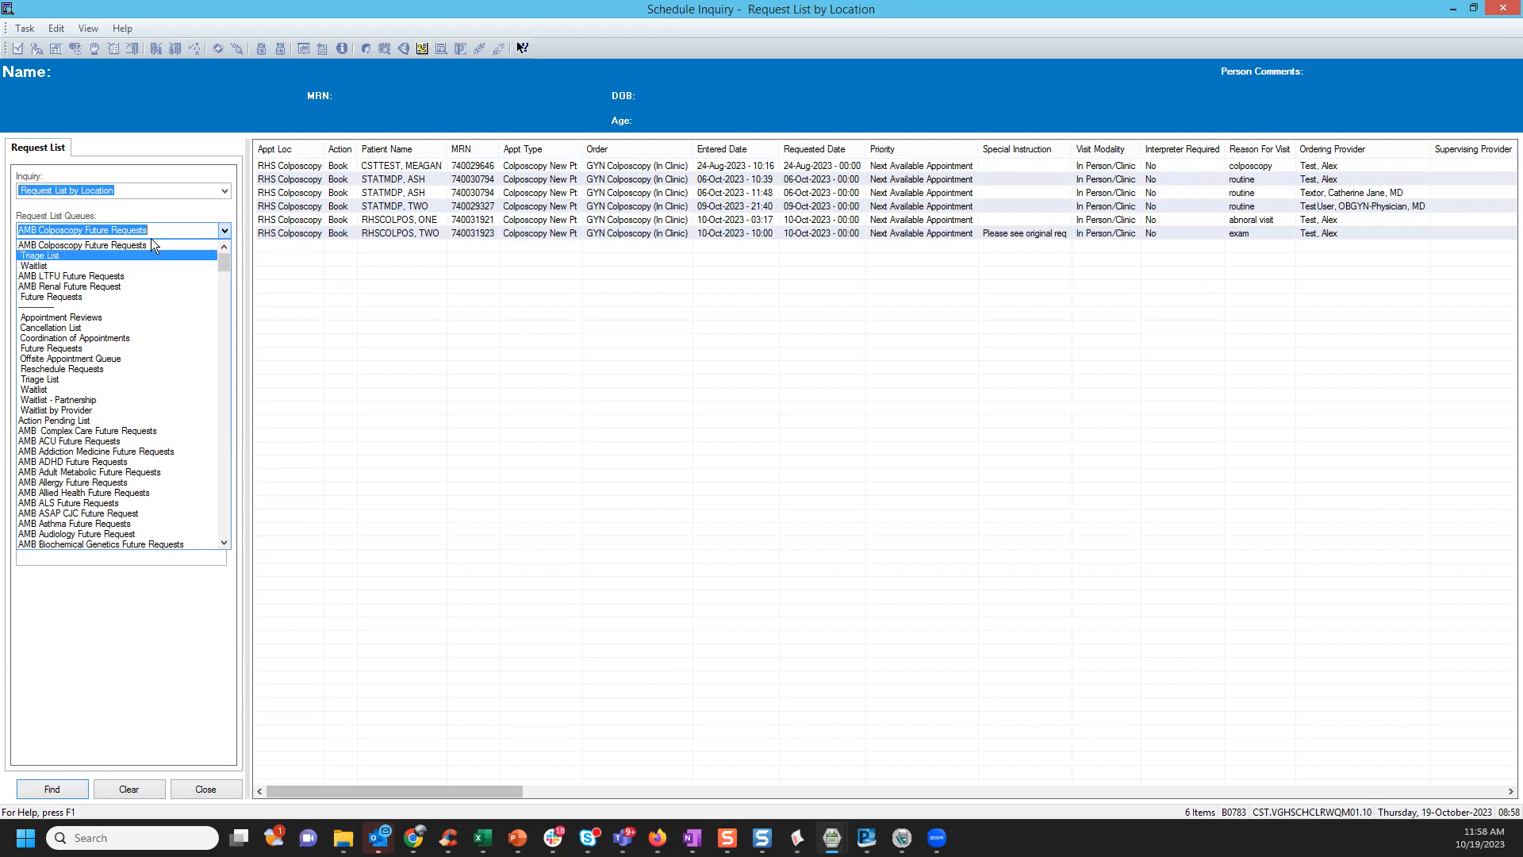
{"action": "left_click", "coordinate": [166, 213]}
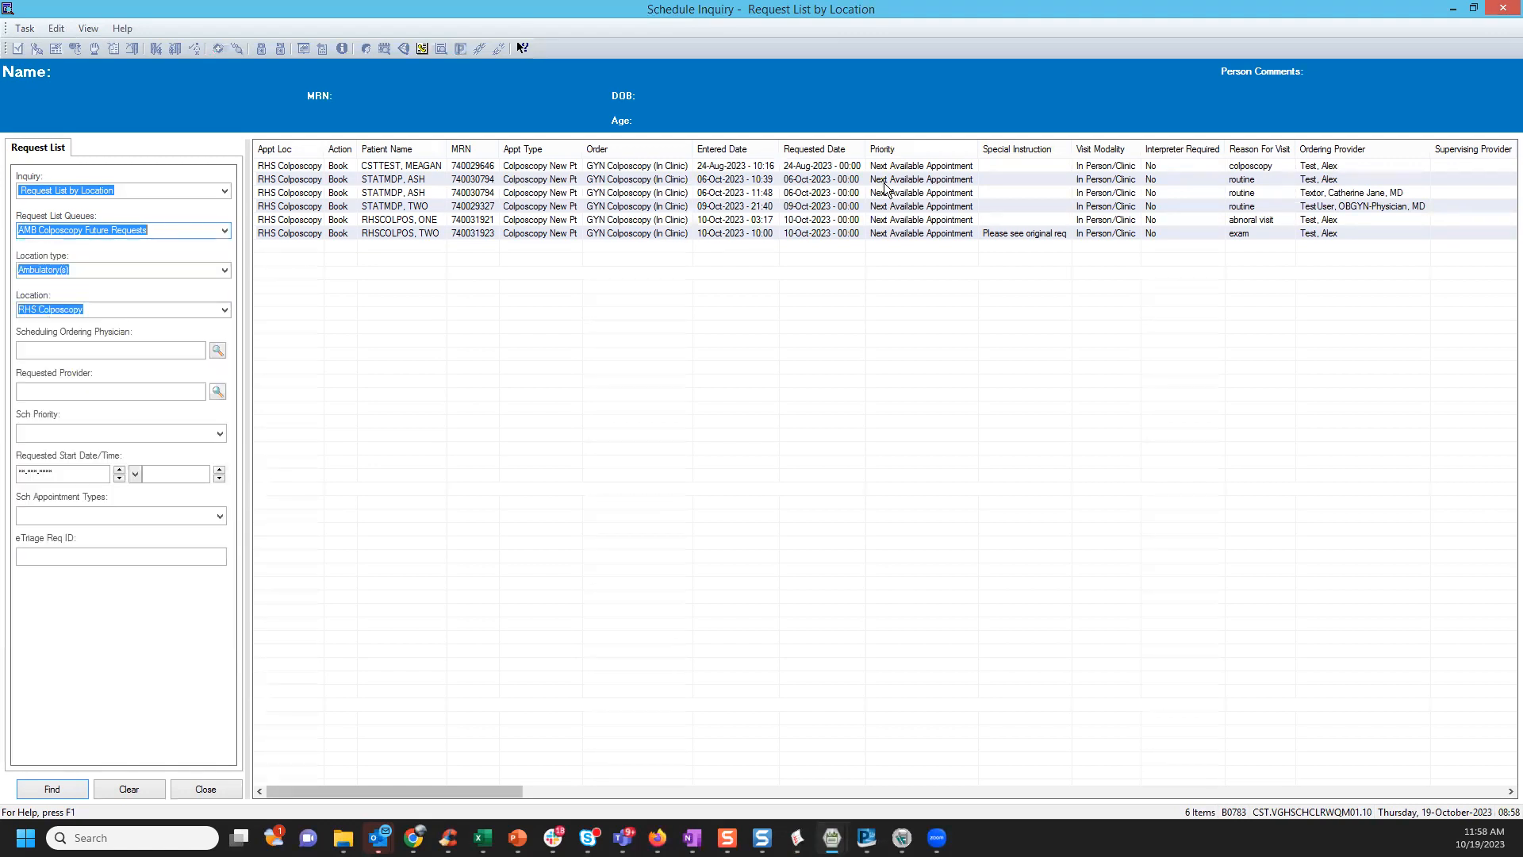
- Switch to the Scheduling Appointment Book, search for the patient by last name and choose the RHS Colposcopy referral encounter
{"action": "left_click", "coordinate": [1455, 8]}
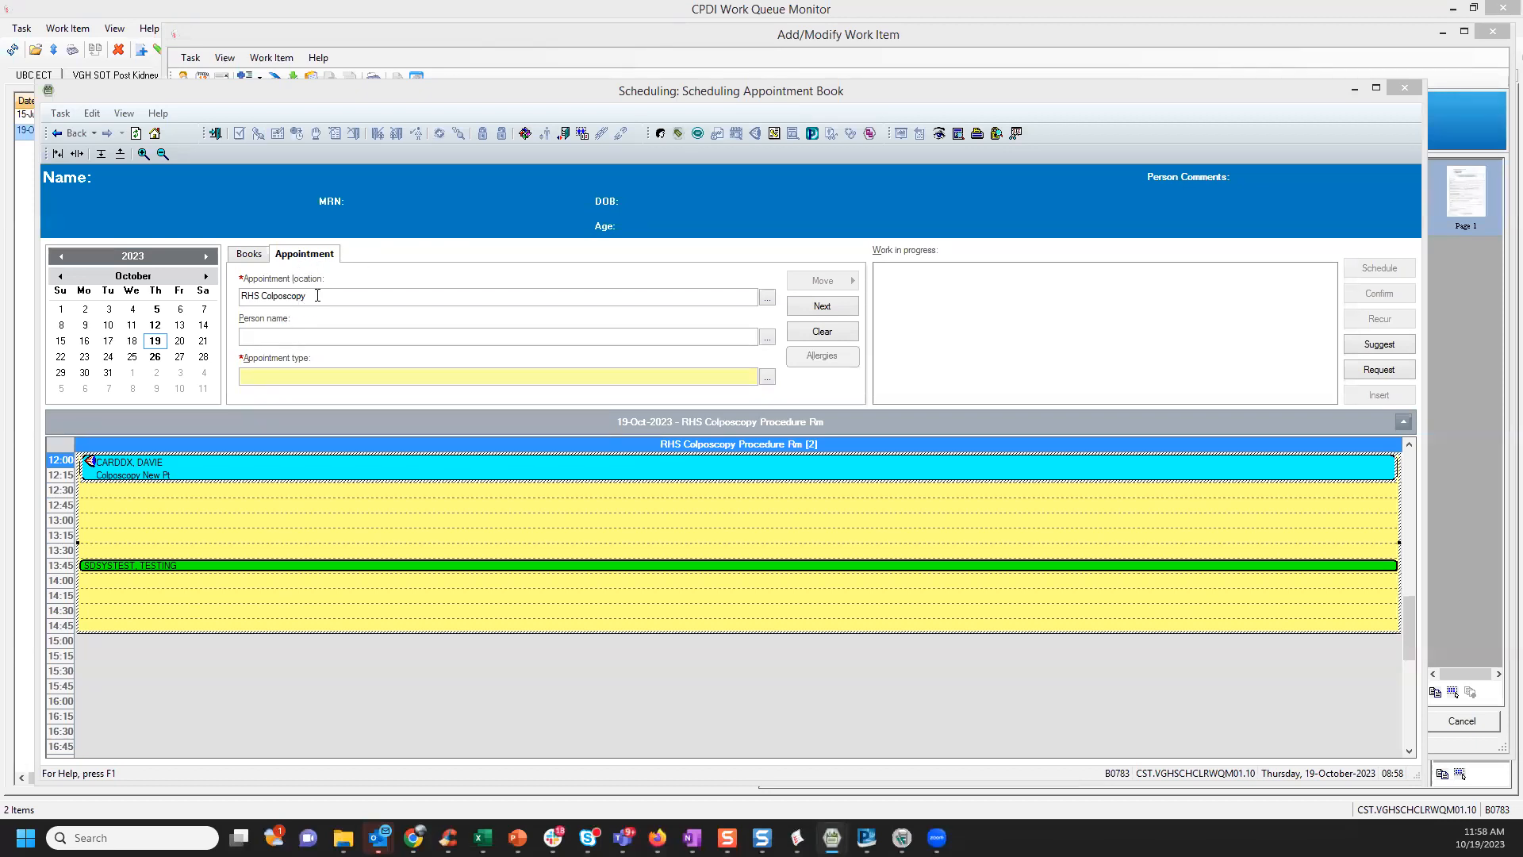
{"action": "left_click", "coordinate": [341, 299]}
{"action": "left_click", "coordinate": [314, 338]}
{"action": "type", "text": "sdsy"}
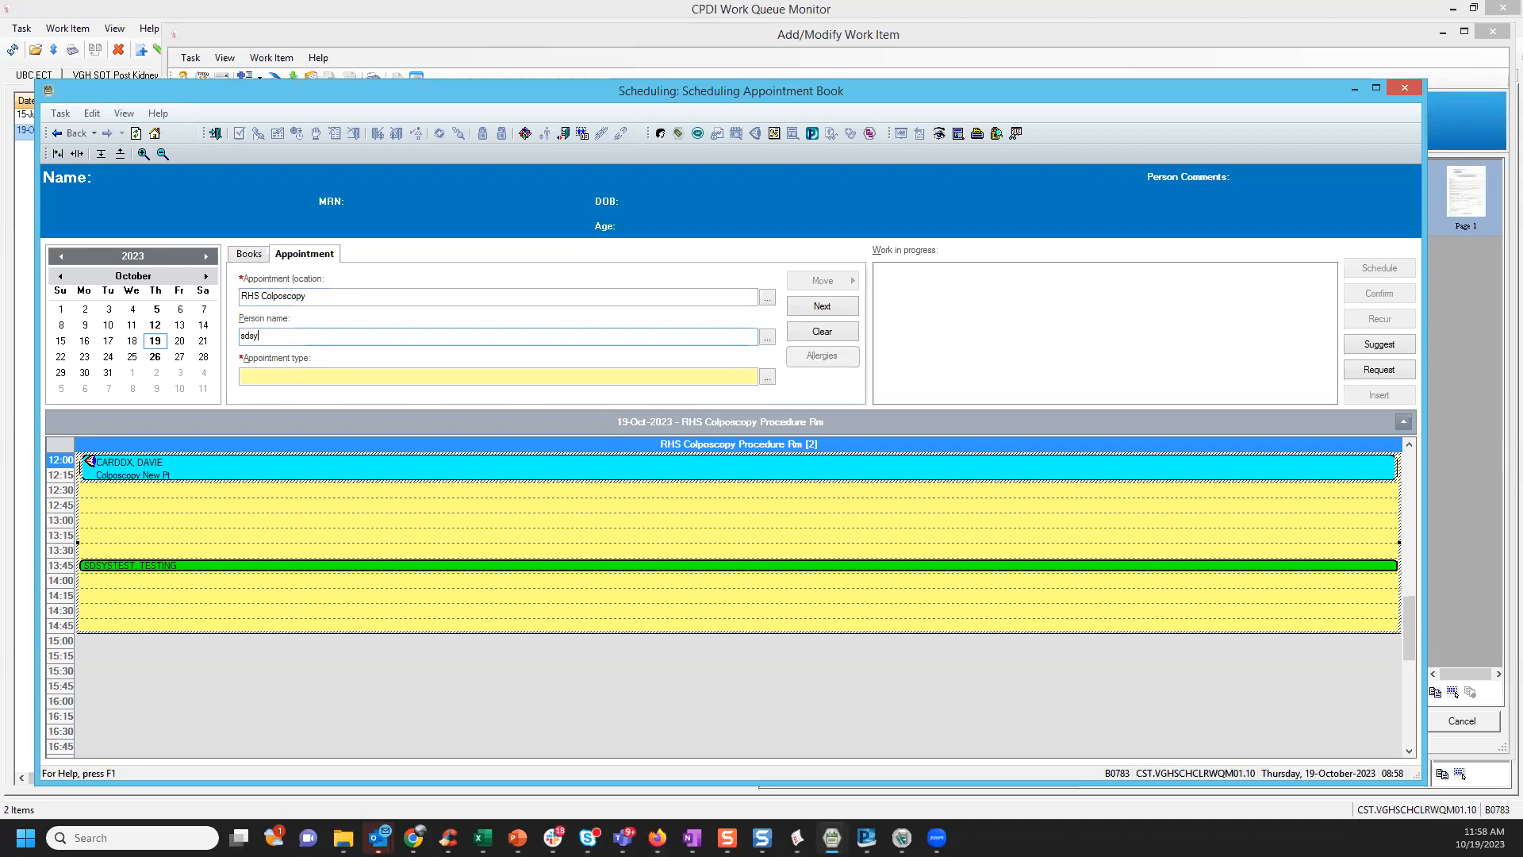
{"action": "type", "text": "s"}
{"action": "left_click", "coordinate": [767, 337]}
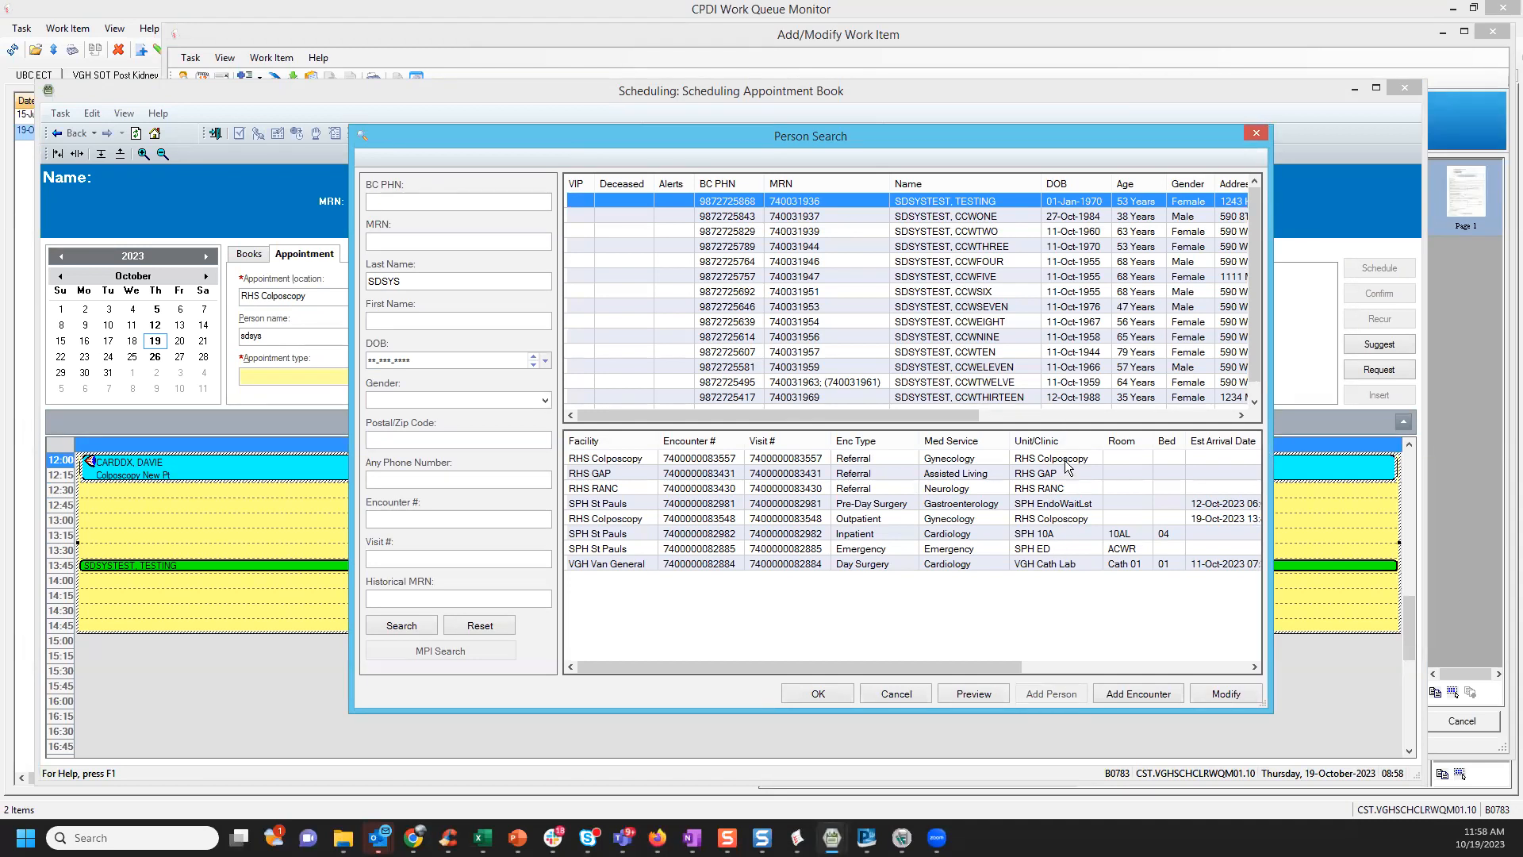
{"action": "left_click", "coordinate": [1067, 462]}
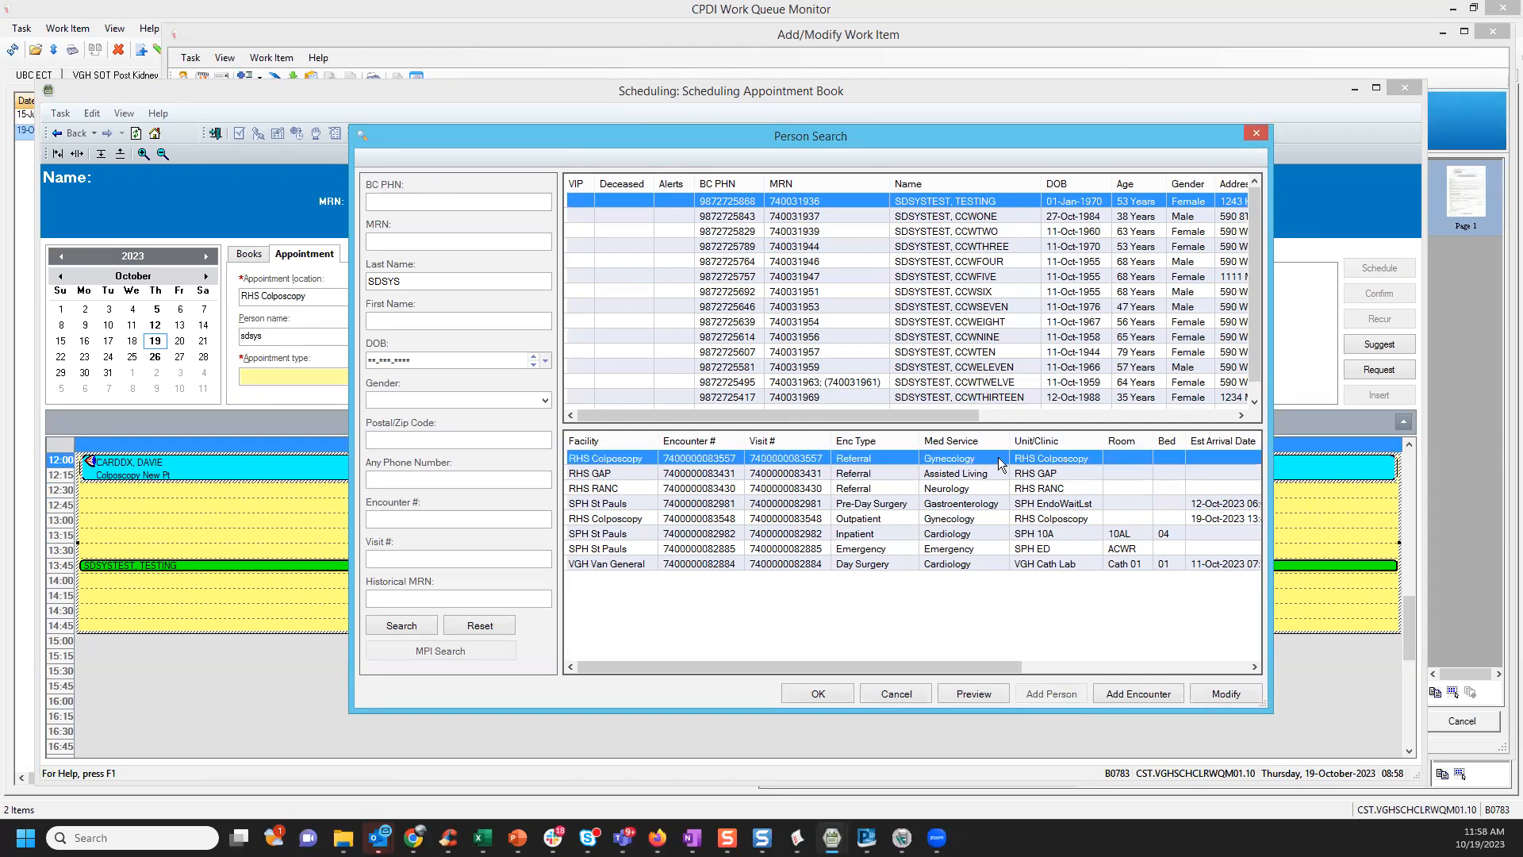
{"action": "left_click", "coordinate": [817, 697]}
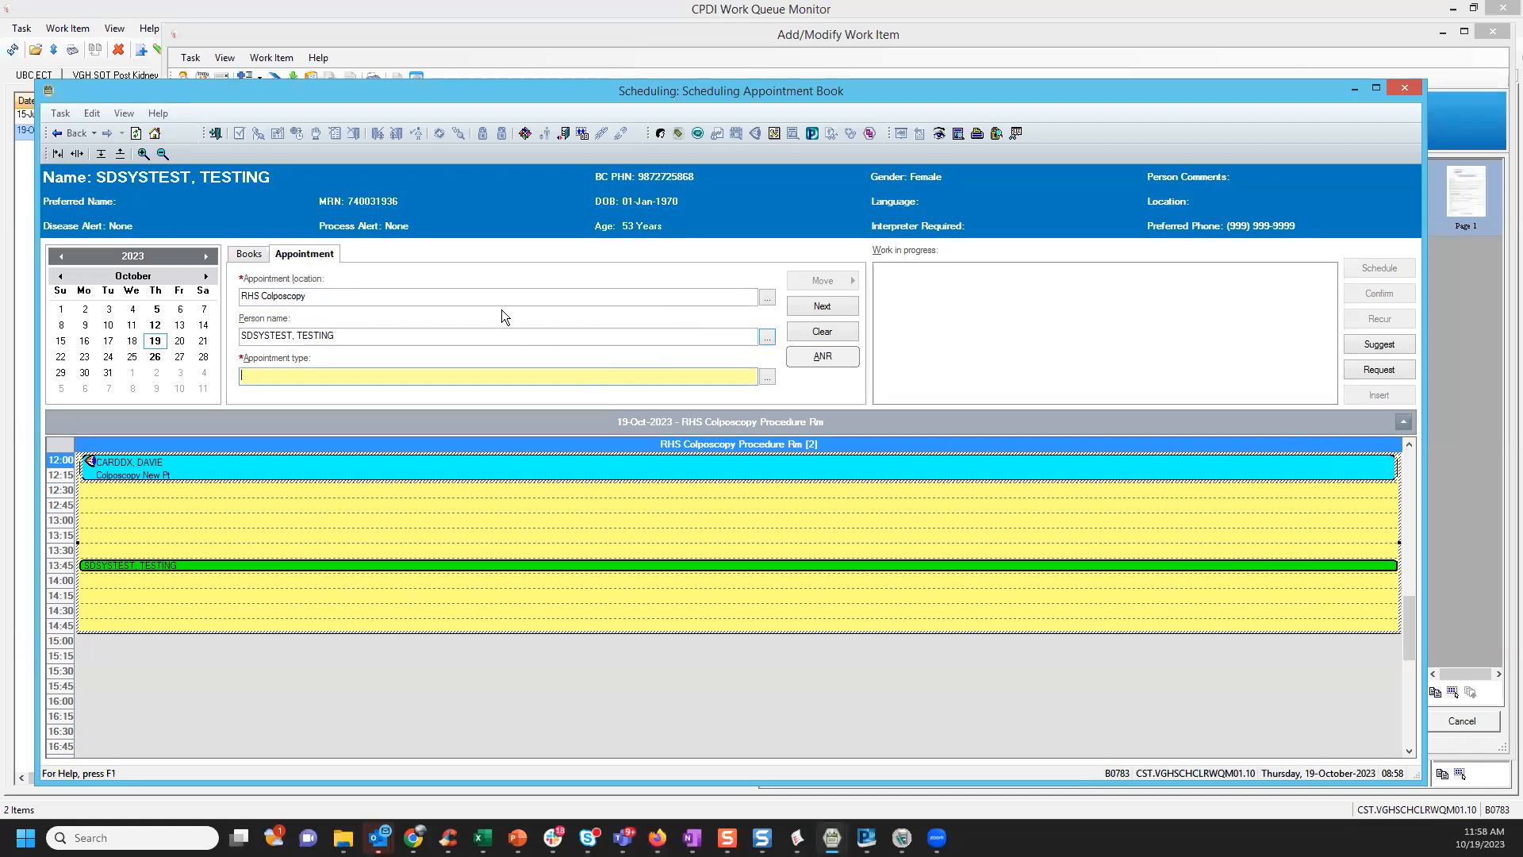
- Set the appointment type to Colposcopy New Pt
{"action": "left_click", "coordinate": [767, 378]}
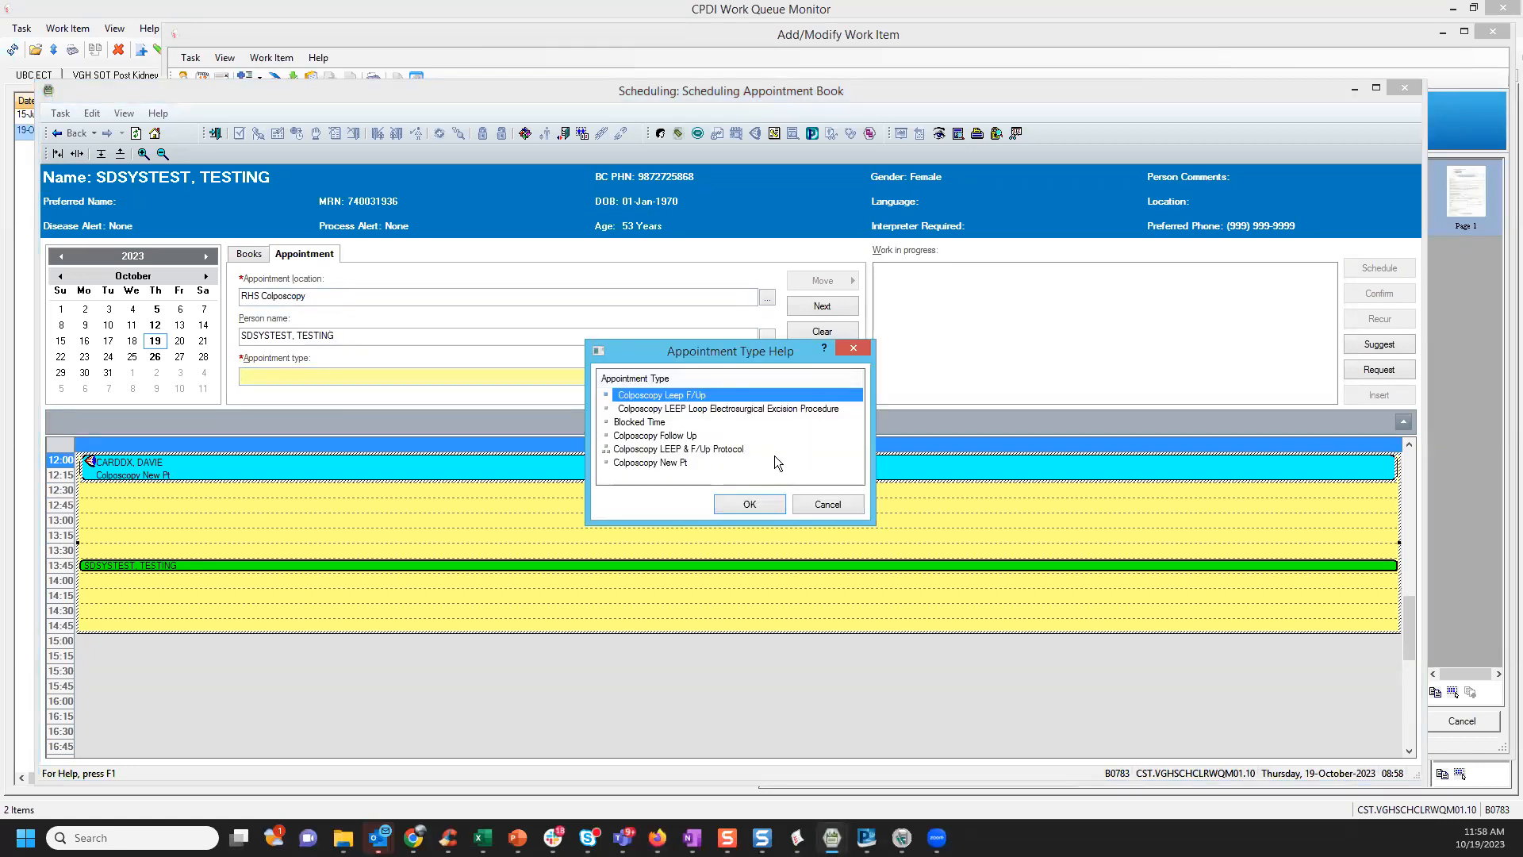
{"action": "left_click", "coordinate": [718, 463]}
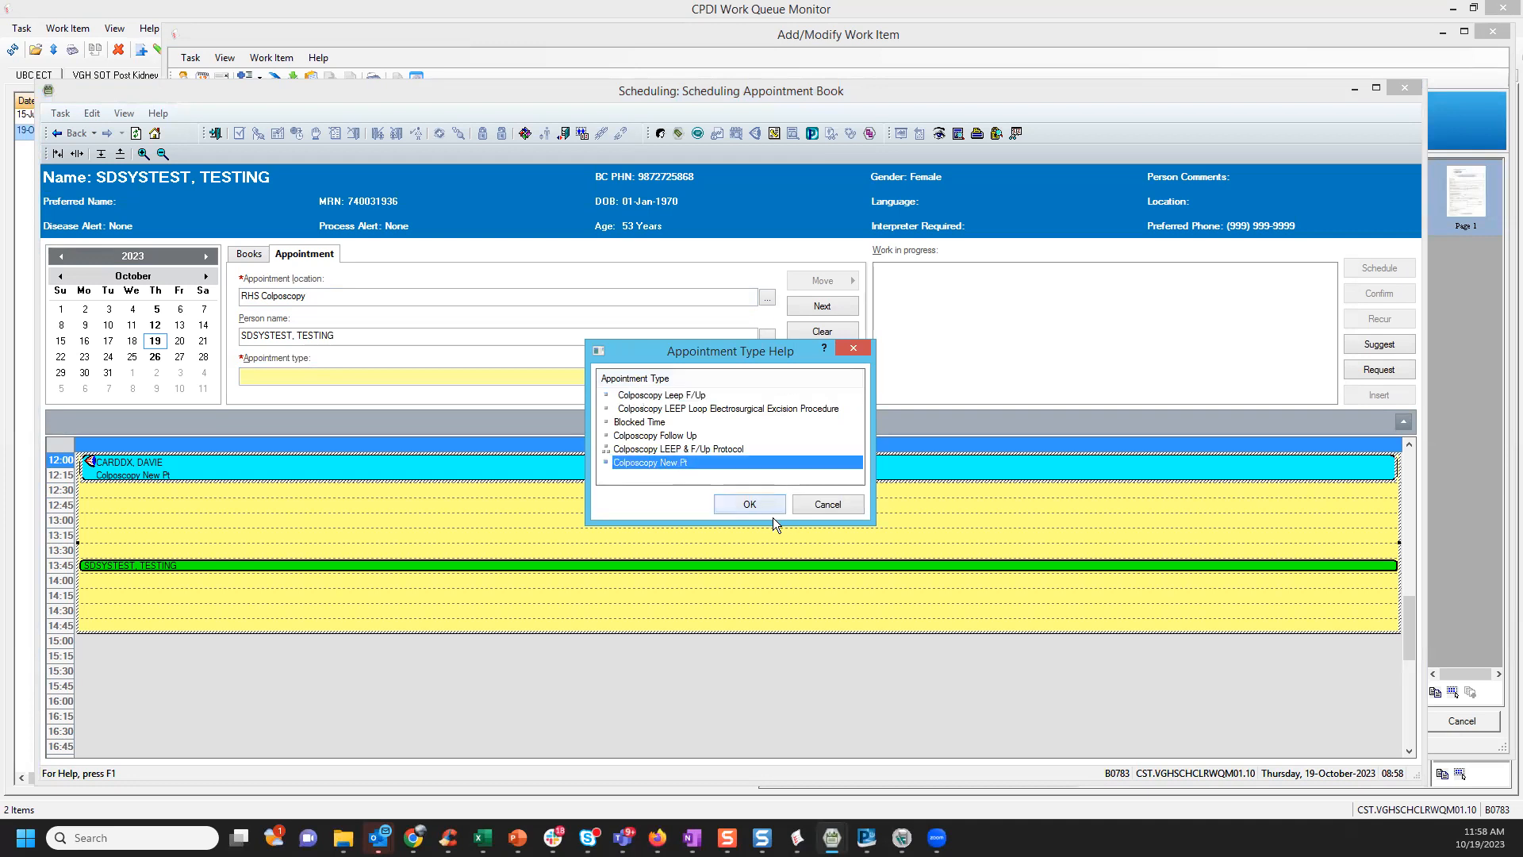
{"action": "left_click", "coordinate": [749, 506]}
- Enter colposcopy as the appointment's reason for visit
{"action": "left_click", "coordinate": [774, 389]}
{"action": "left_click", "coordinate": [774, 389]}
{"action": "left_click", "coordinate": [775, 389]}
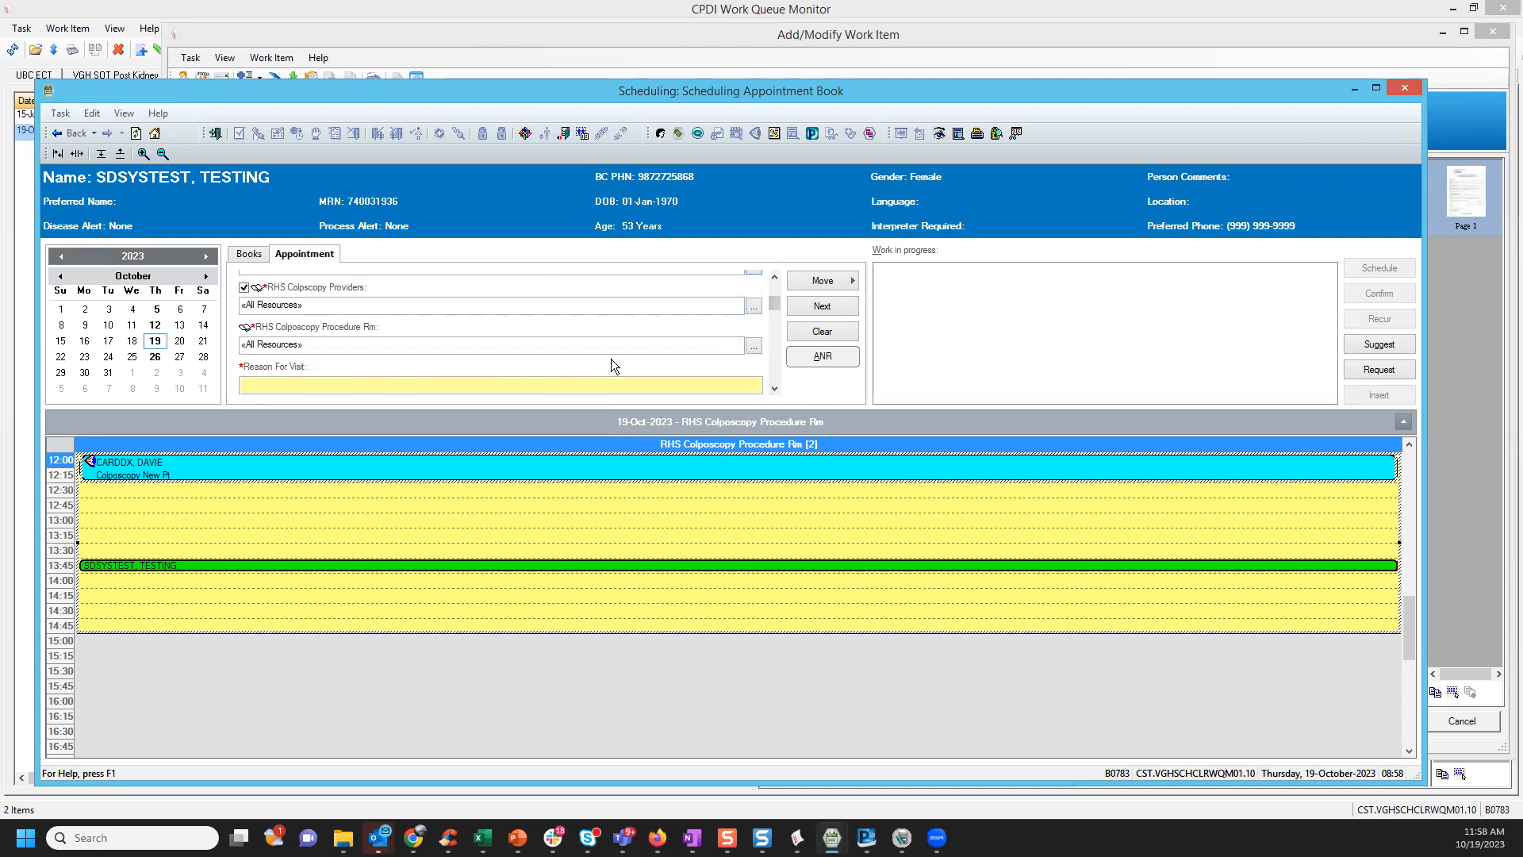
{"action": "left_click", "coordinate": [775, 388]}
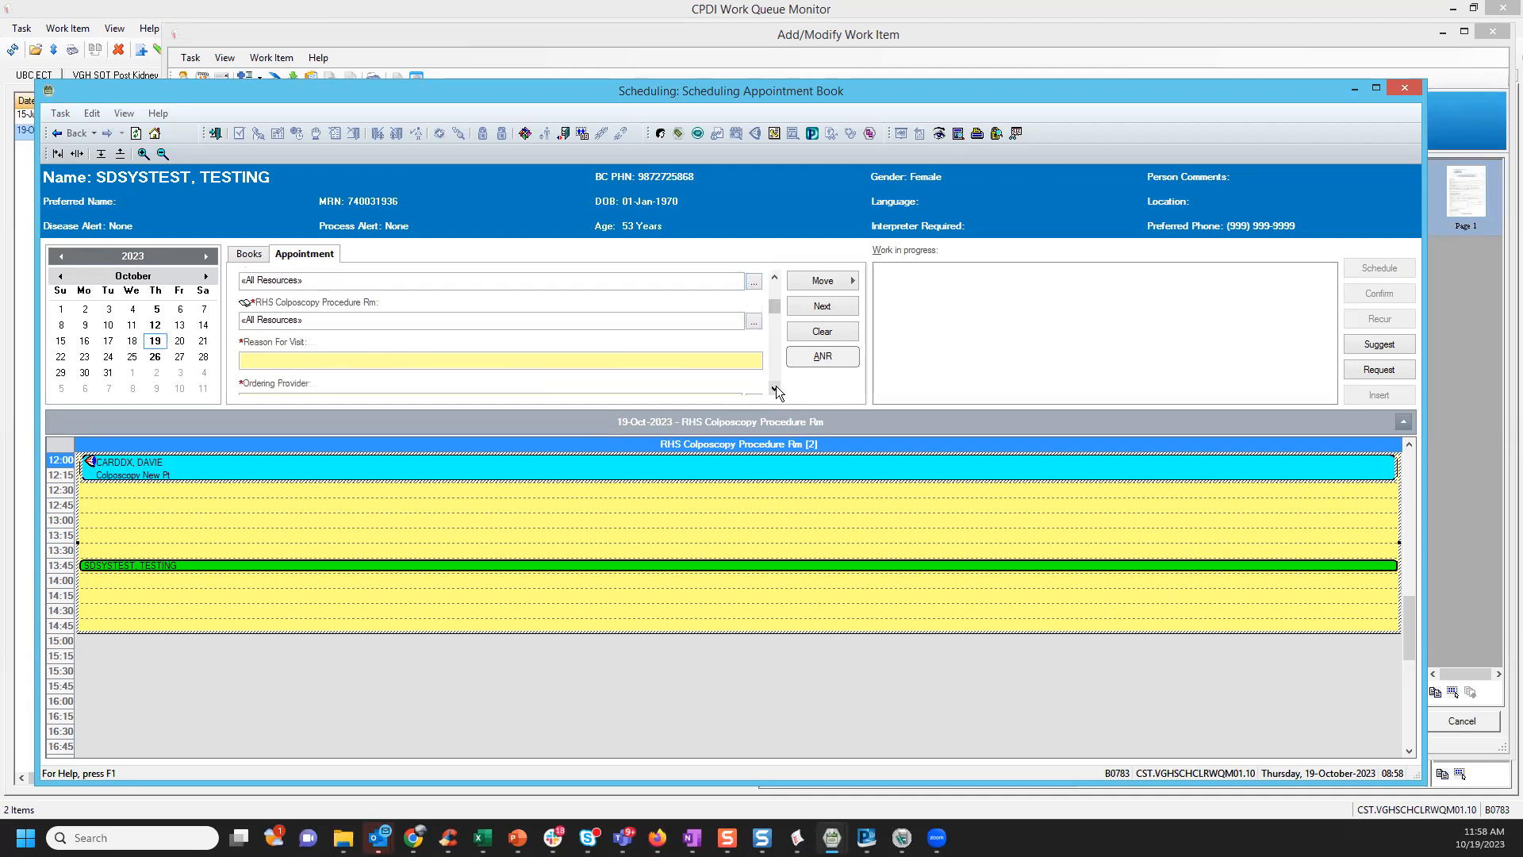
{"action": "left_click", "coordinate": [775, 389]}
{"action": "left_click", "coordinate": [706, 340]}
{"action": "type", "text": "c"}
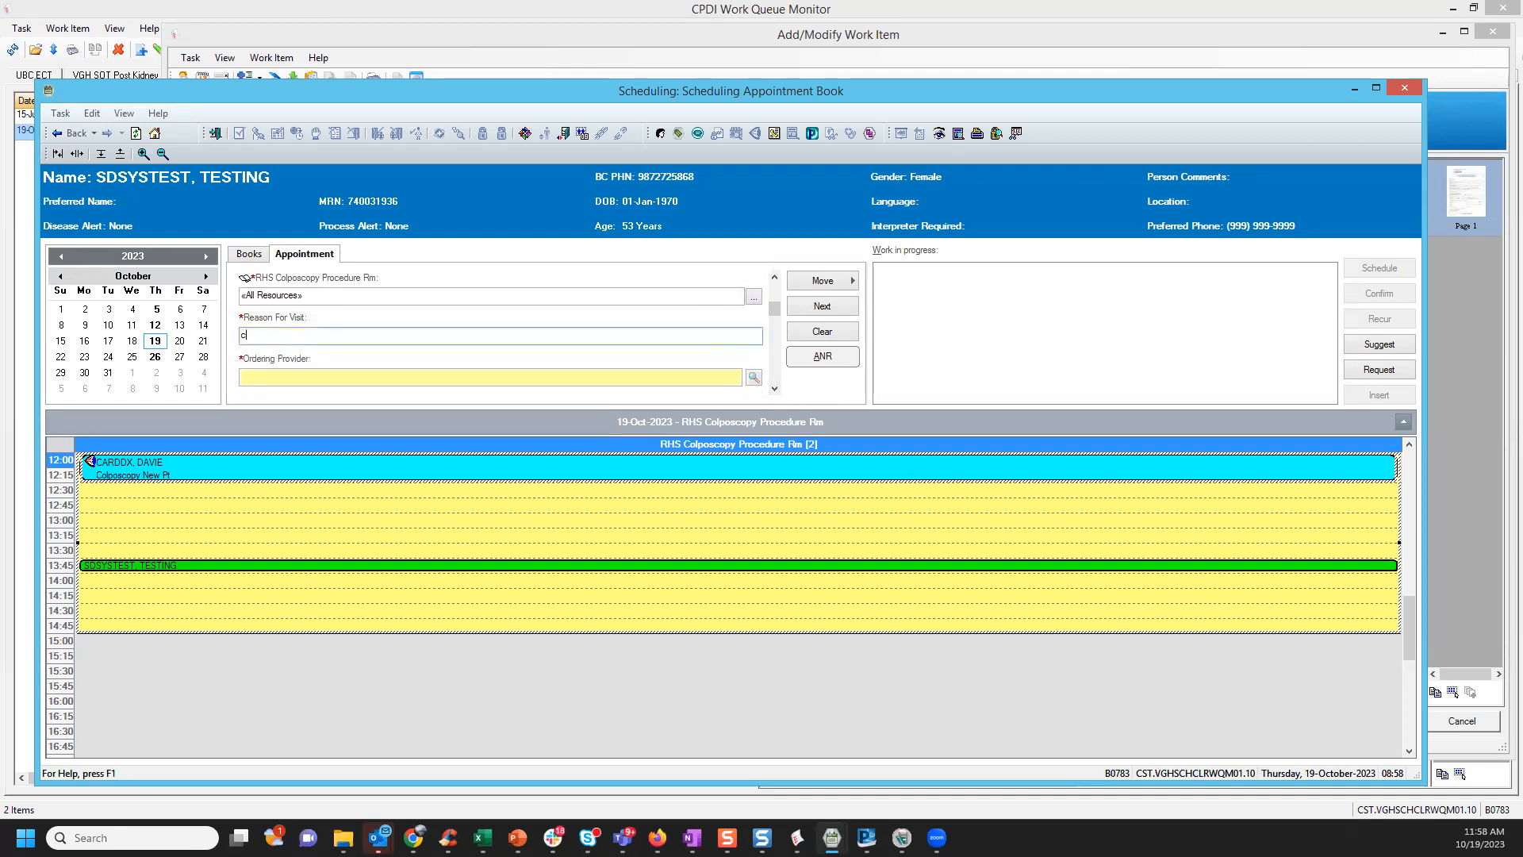
{"action": "type", "text": "olposcopy"}
- Fill in the names of the ordering provider and the referring provider for the appointment
{"action": "left_click", "coordinate": [723, 378]}
{"action": "type", "text": "test, ale"}
{"action": "key", "text": "Tab"}
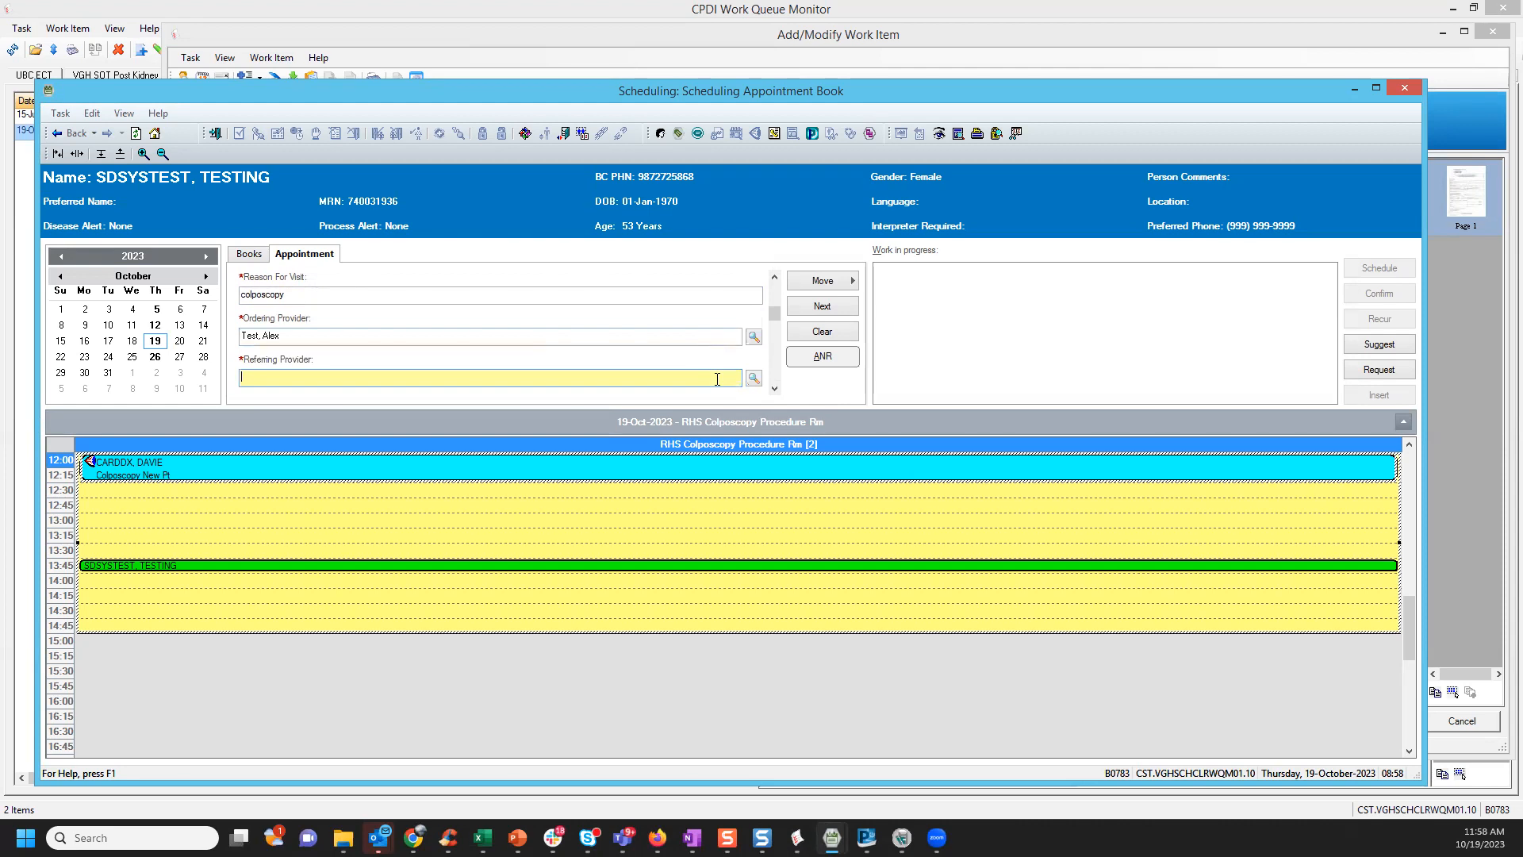
{"action": "type", "text": "test, alex"}
{"action": "key", "text": "Tab"}
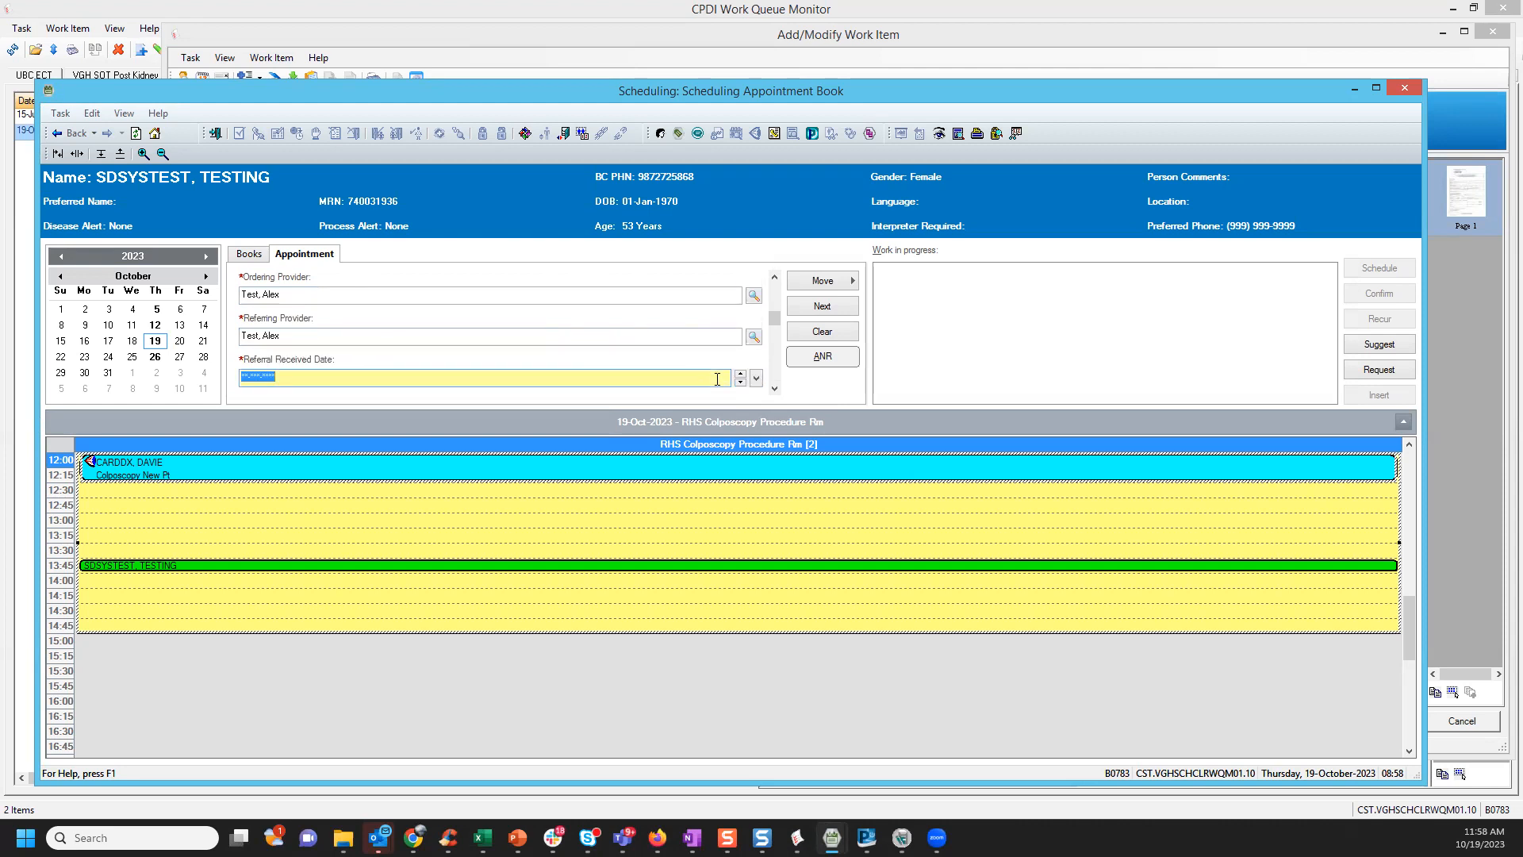
- Set the referral received date to 19-Oct-2023 and the priority to Next Available Appointment
{"action": "type", "text": "t"}
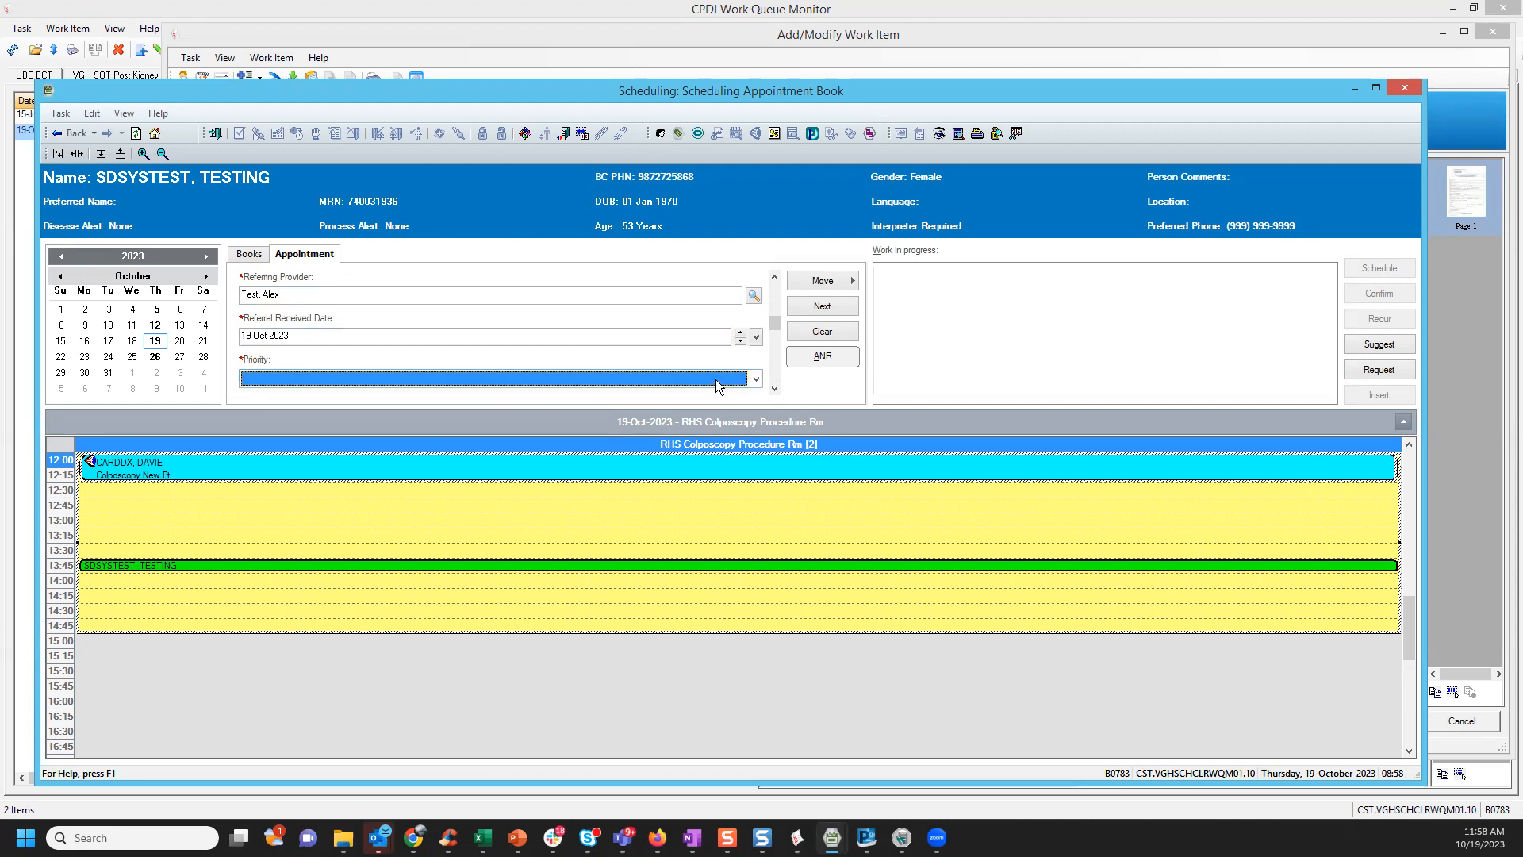
{"action": "key", "text": "n"}
{"action": "left_click", "coordinate": [755, 379]}
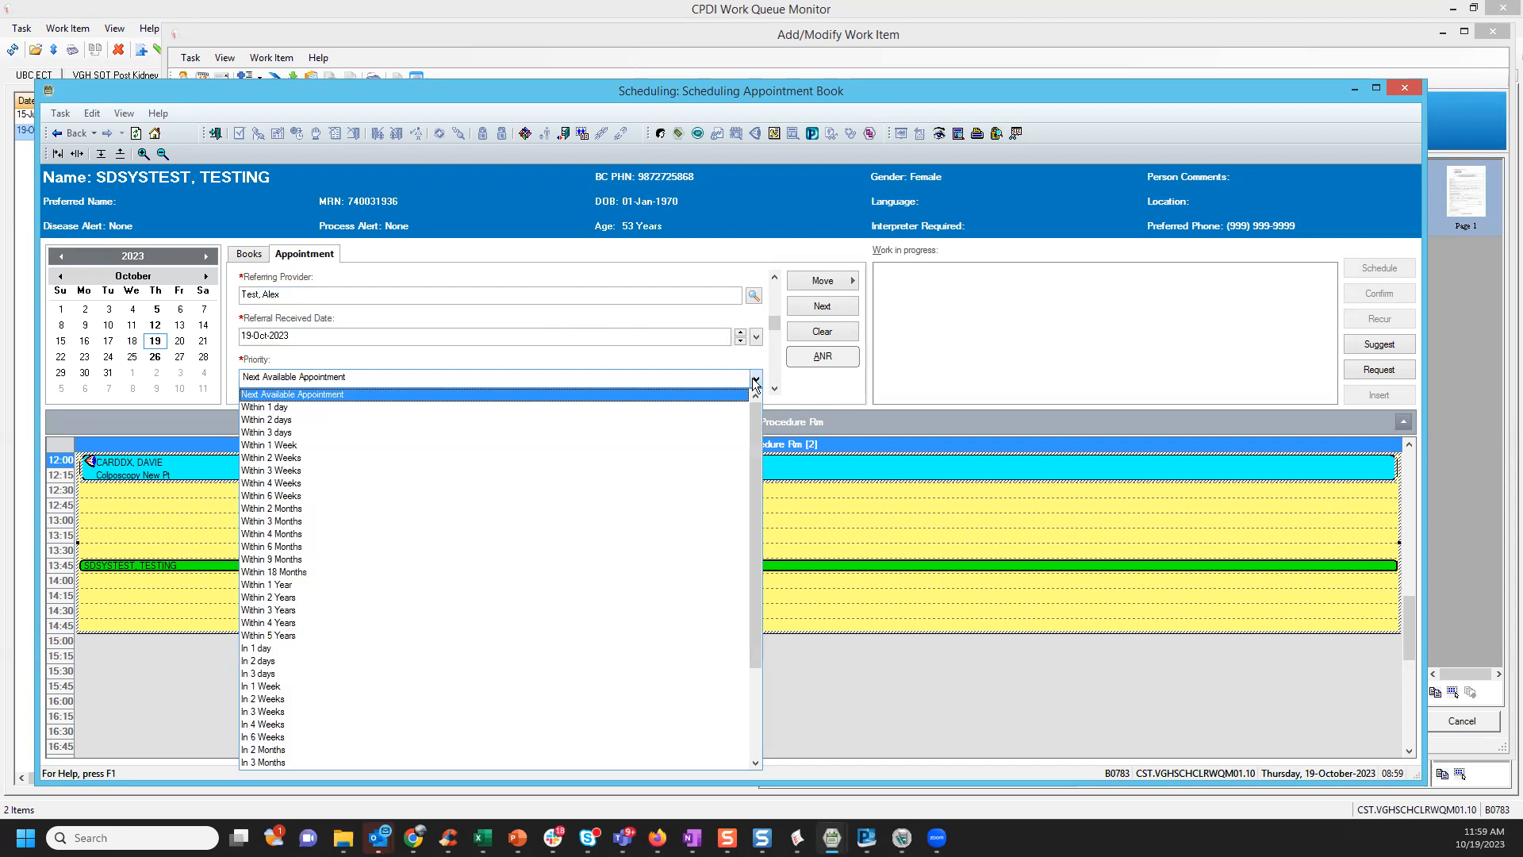
{"action": "left_click", "coordinate": [755, 381]}
- Set Interpreter Required to No for the appointment
{"action": "scroll", "coordinate": [760, 341], "scroll_direction": "down", "scroll_amount": 3}
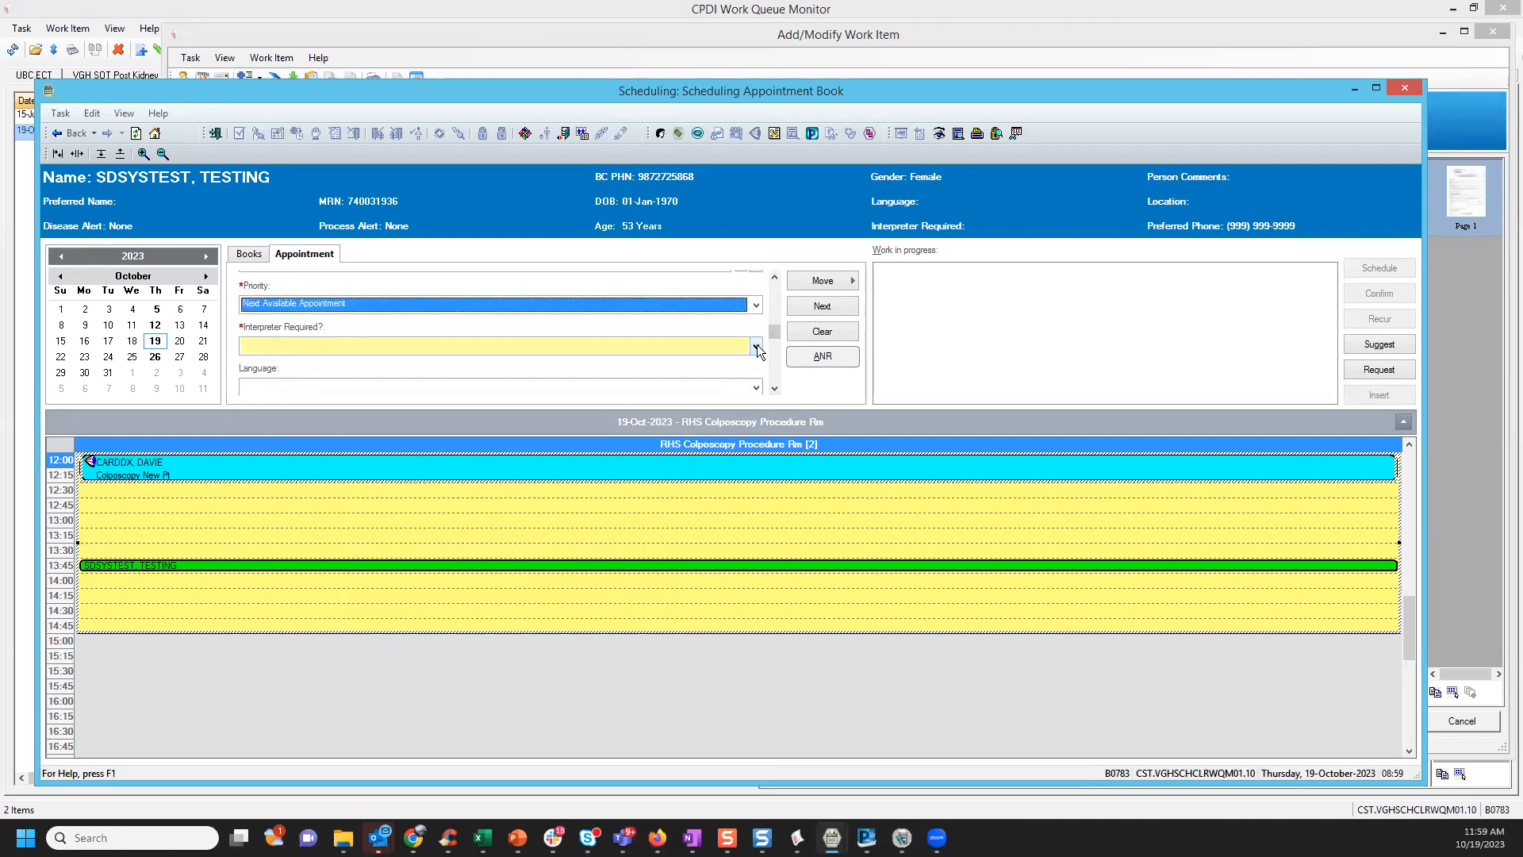
{"action": "left_click", "coordinate": [757, 346]}
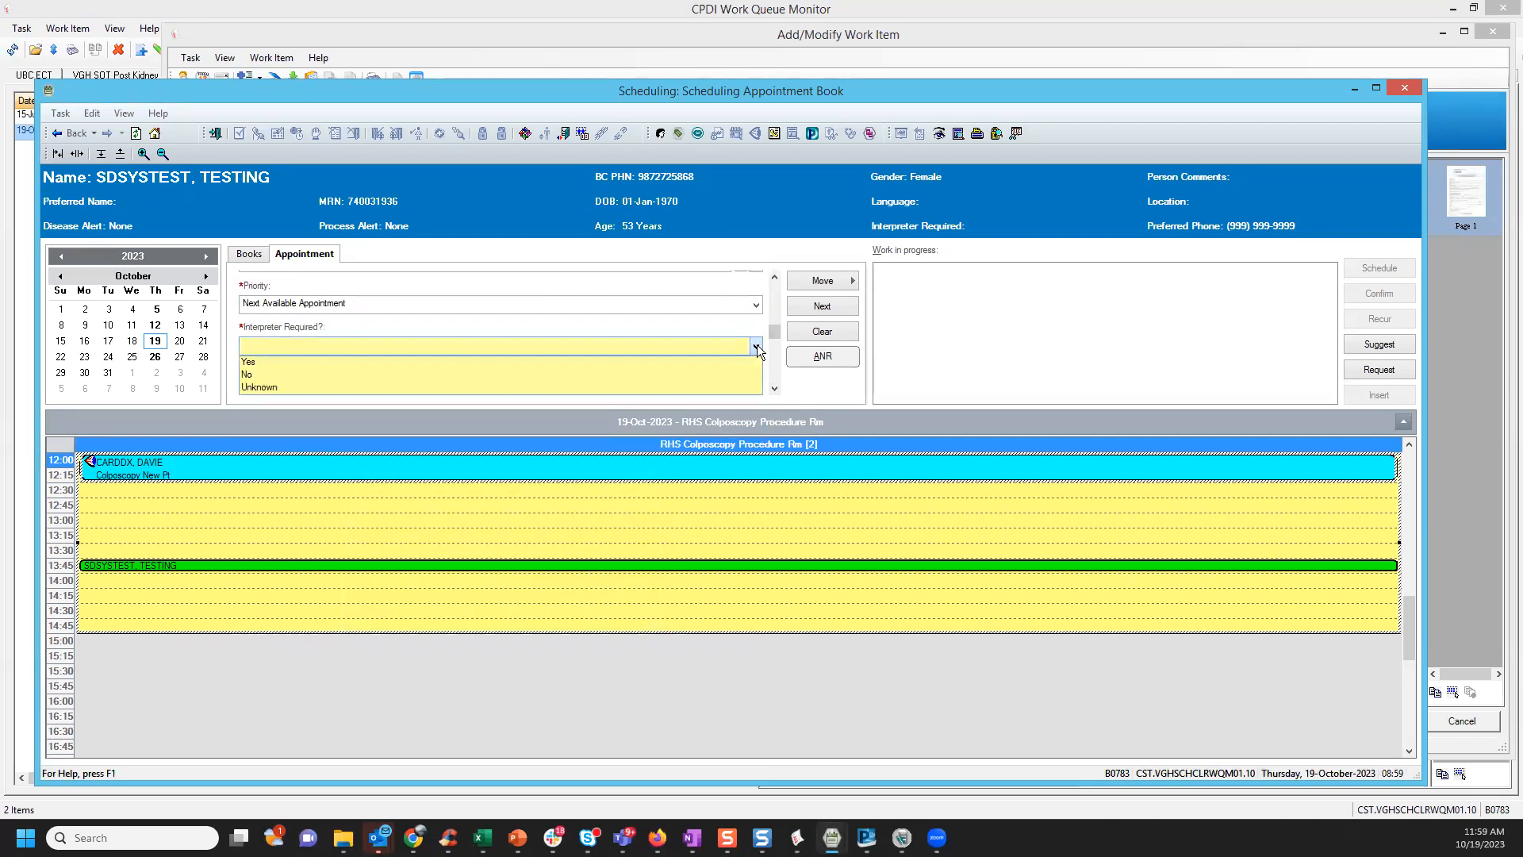
{"action": "left_click", "coordinate": [259, 376]}
- Check the remaining appointment fields, then move the appointment toward work in progress and dismiss the appointment guidelines
{"action": "left_click", "coordinate": [775, 387]}
{"action": "left_click", "coordinate": [775, 388]}
{"action": "left_click", "coordinate": [775, 388]}
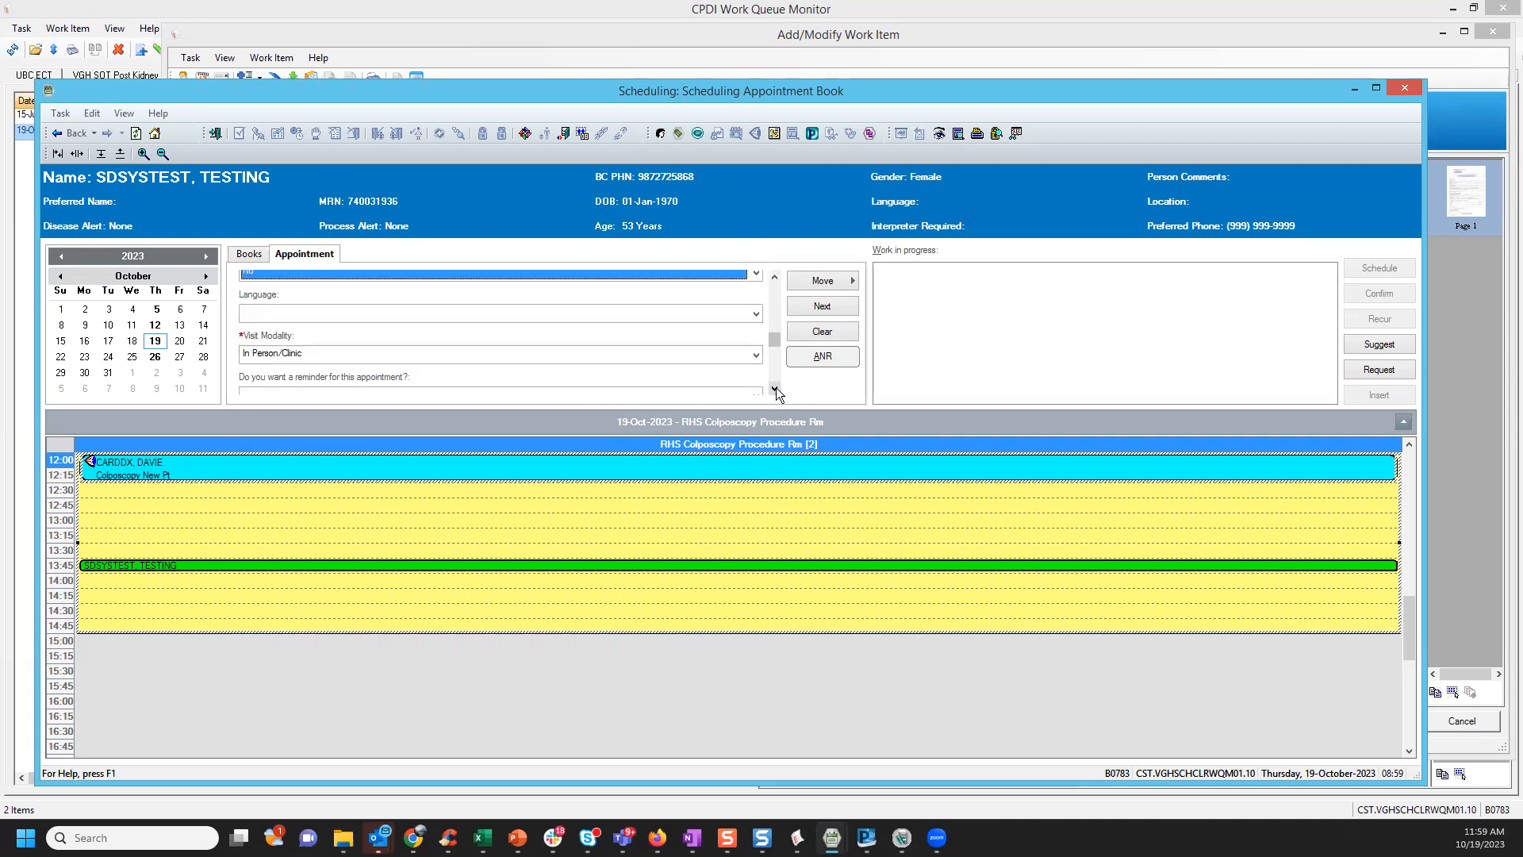
{"action": "left_click", "coordinate": [775, 388]}
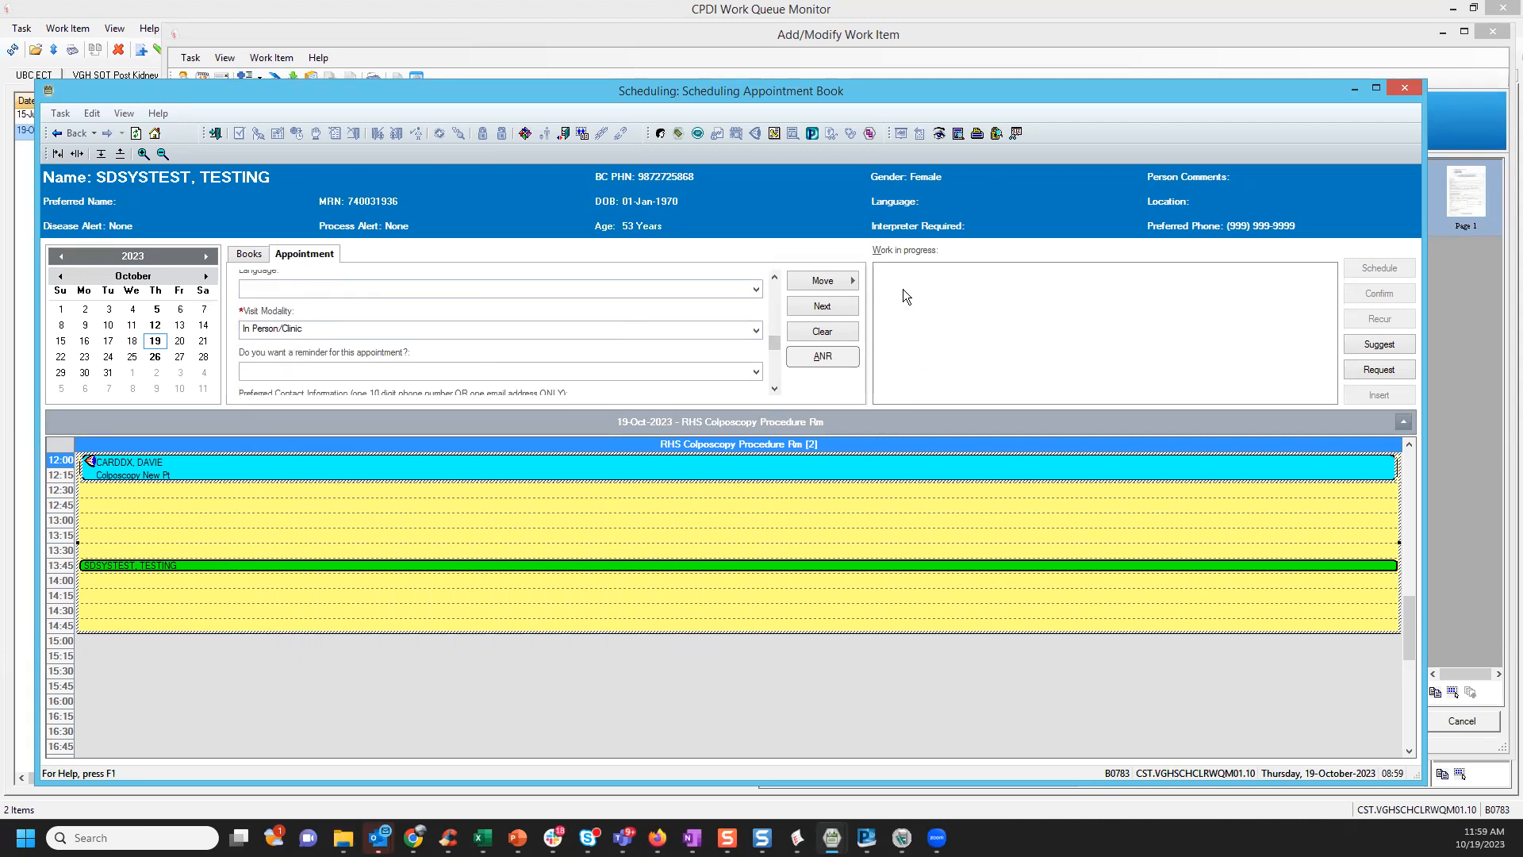
{"action": "left_click", "coordinate": [845, 282]}
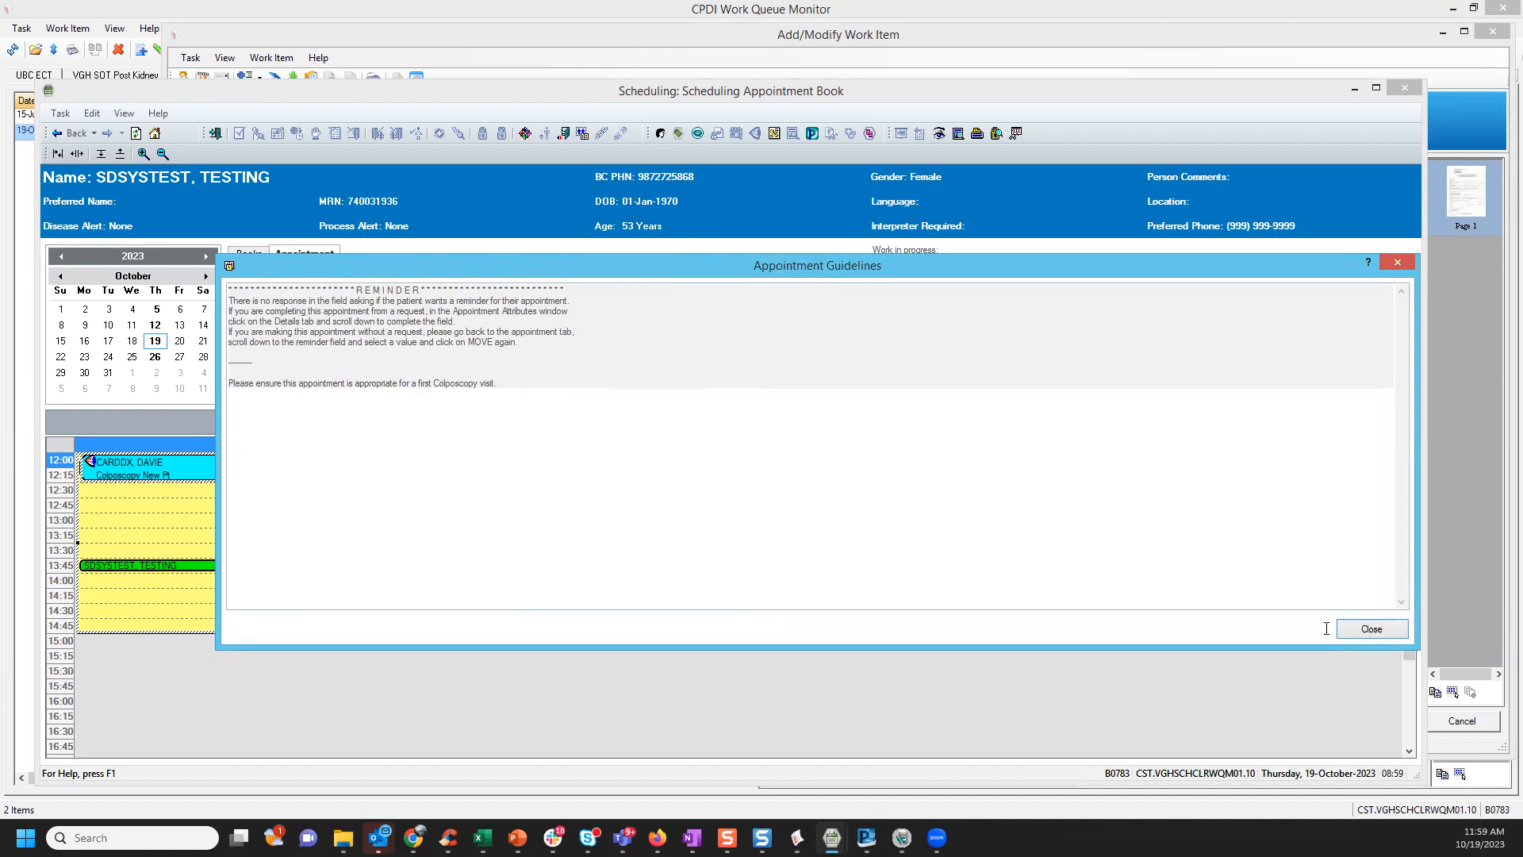
{"action": "left_click", "coordinate": [1370, 629]}
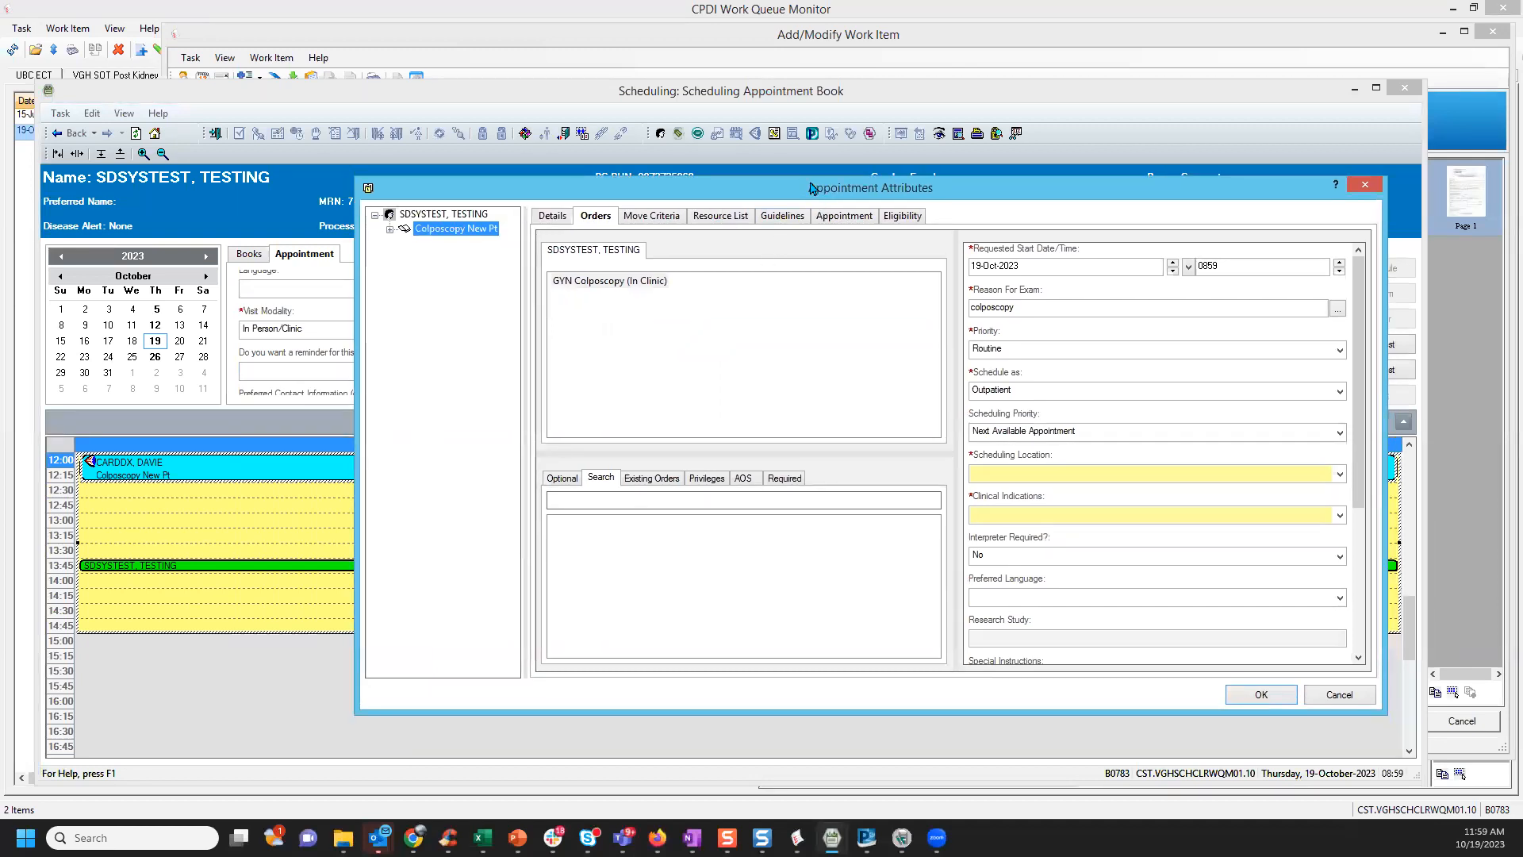
- In the GYN Colposcopy (In Clinic) order details, set the scheduling location to RHS Colposcopy Clinic and clinical indications to Colposcopy, and accept them
{"action": "left_click_drag", "start_coordinate": [812, 188], "coordinate": [769, 183]}
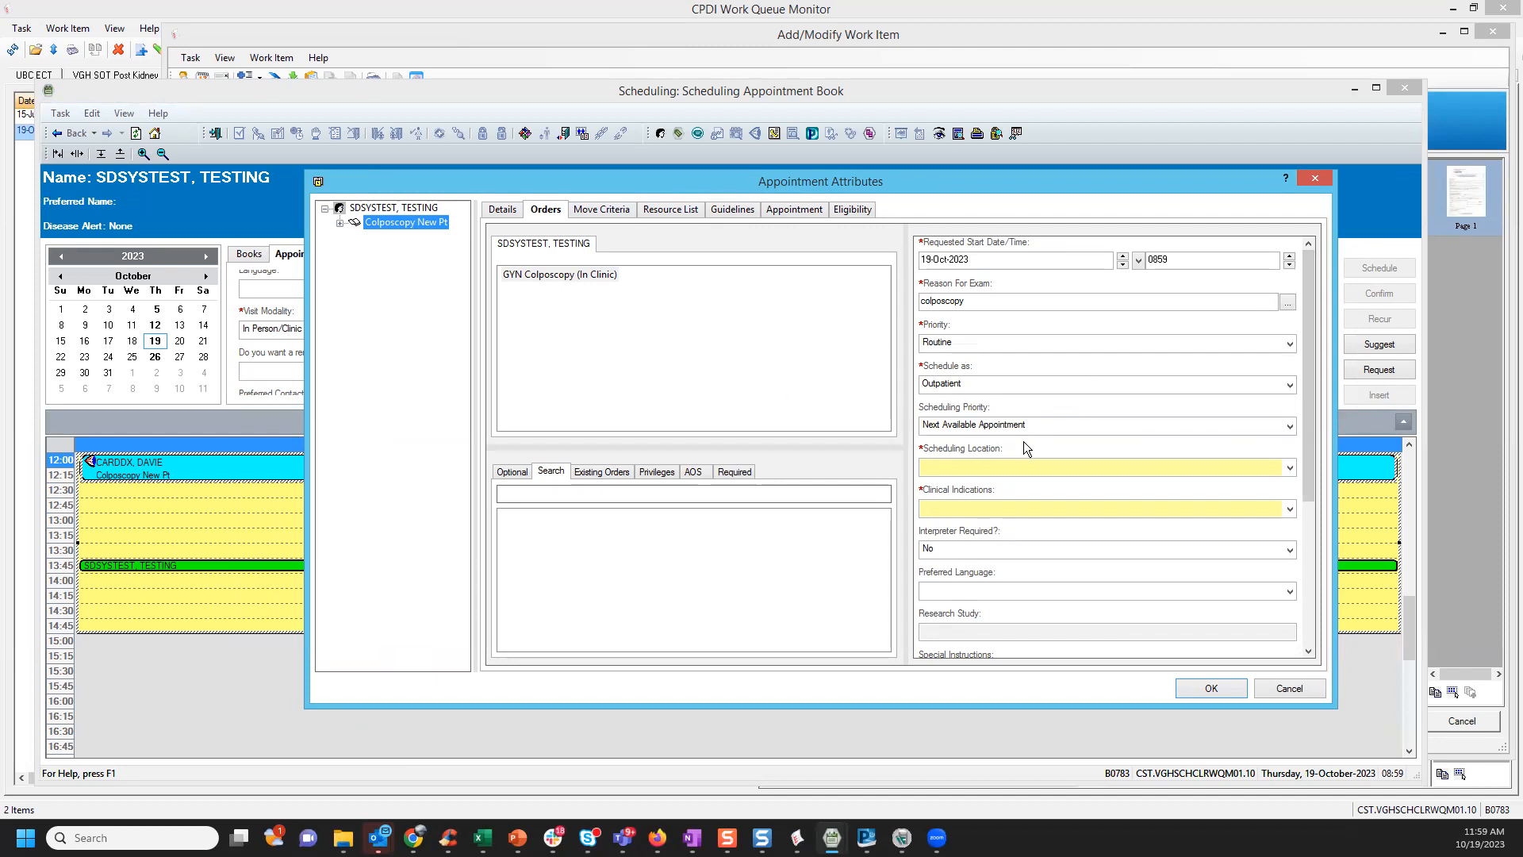
{"action": "left_click", "coordinate": [1290, 468]}
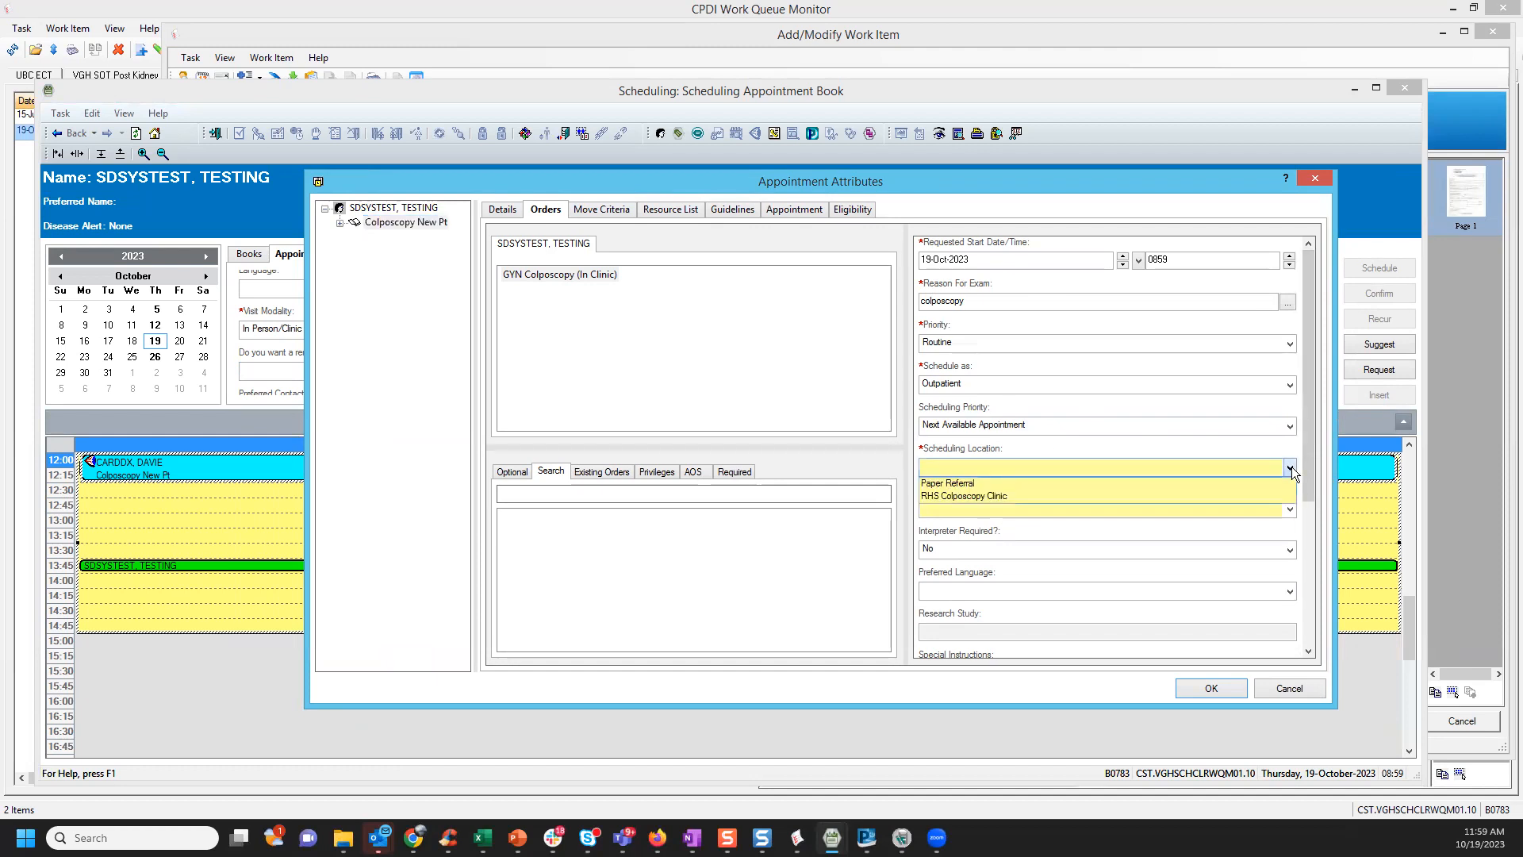
{"action": "left_click", "coordinate": [1011, 497]}
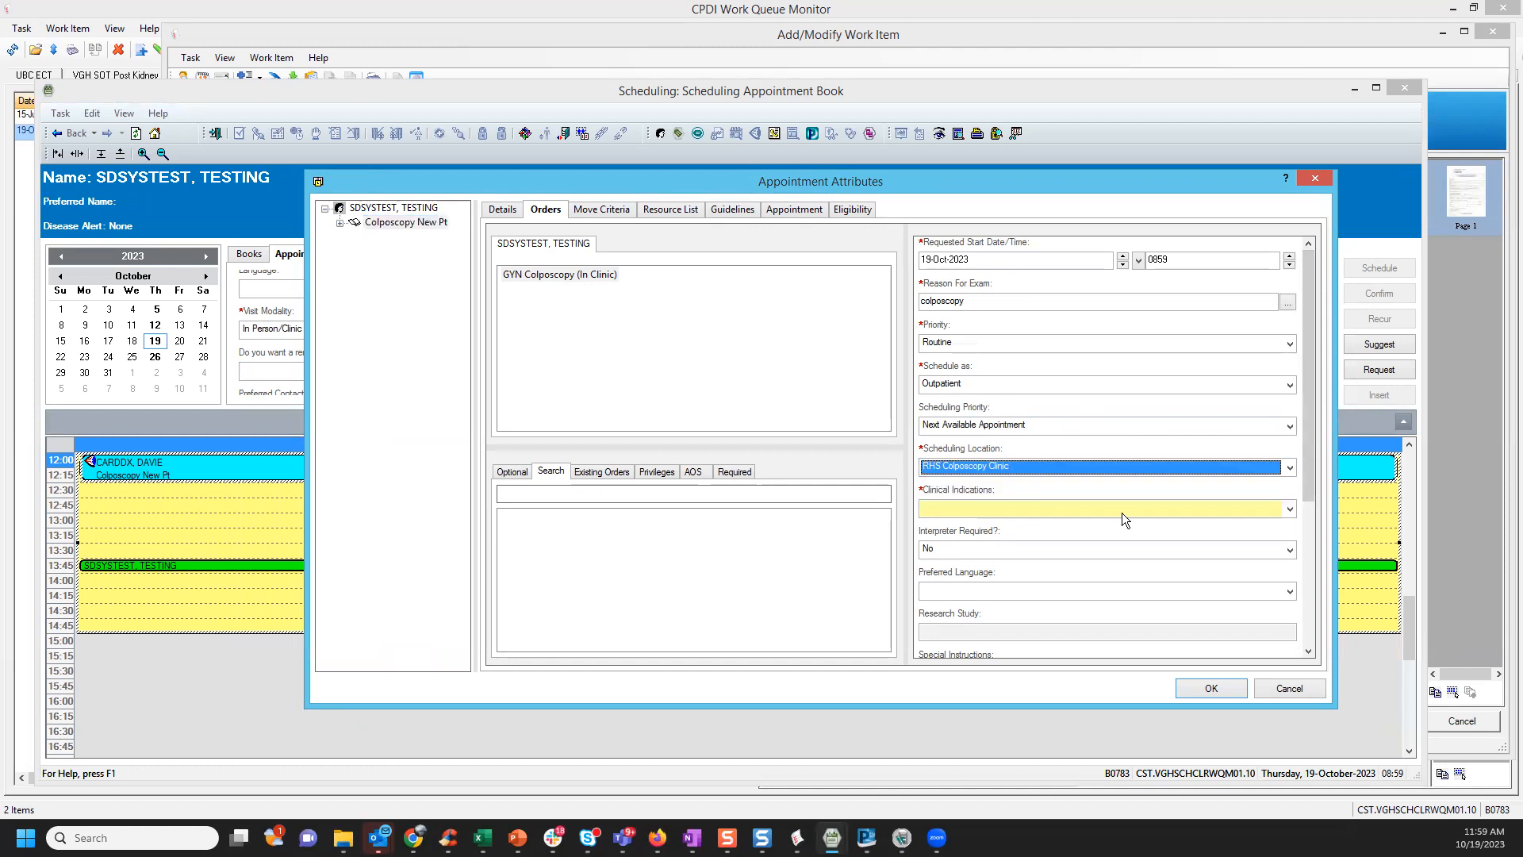
{"action": "left_click", "coordinate": [1239, 509]}
{"action": "key", "text": "l"}
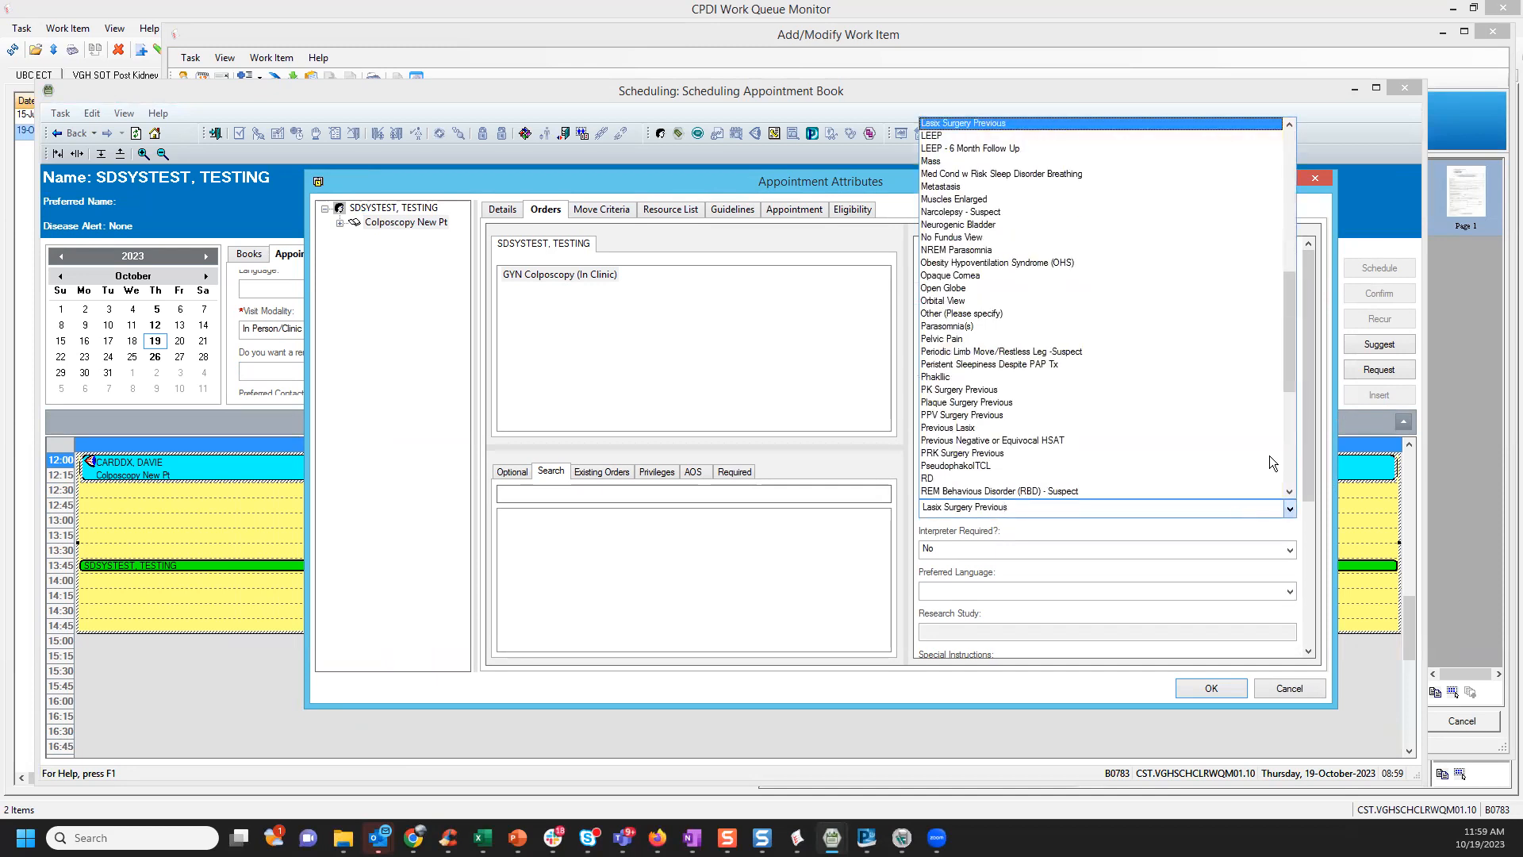
{"action": "left_click_drag", "start_coordinate": [1288, 377], "coordinate": [1158, 224]}
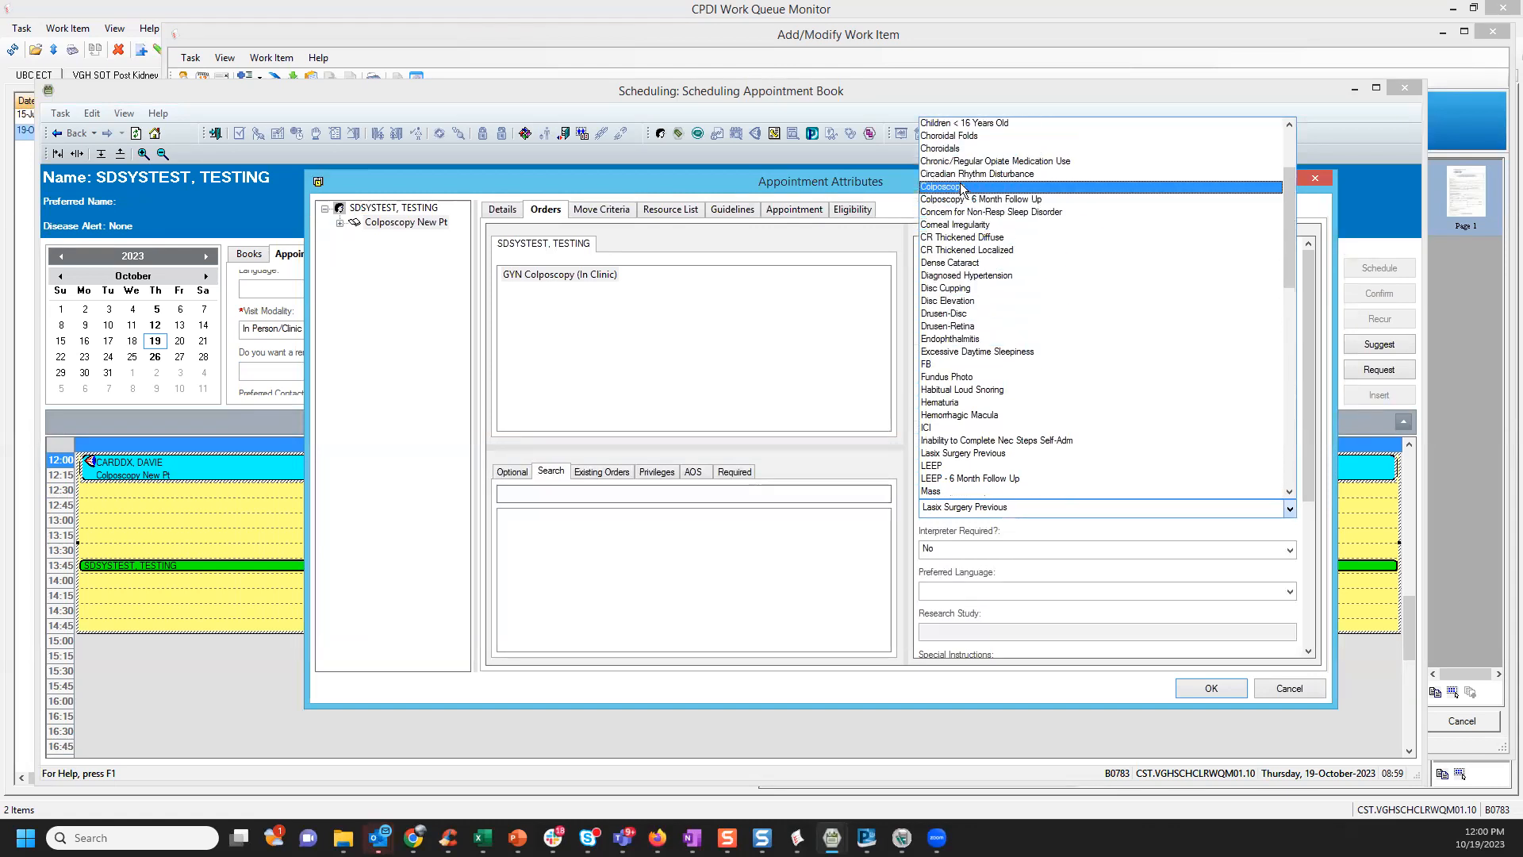
{"action": "left_click", "coordinate": [963, 187]}
{"action": "left_click", "coordinate": [1225, 690]}
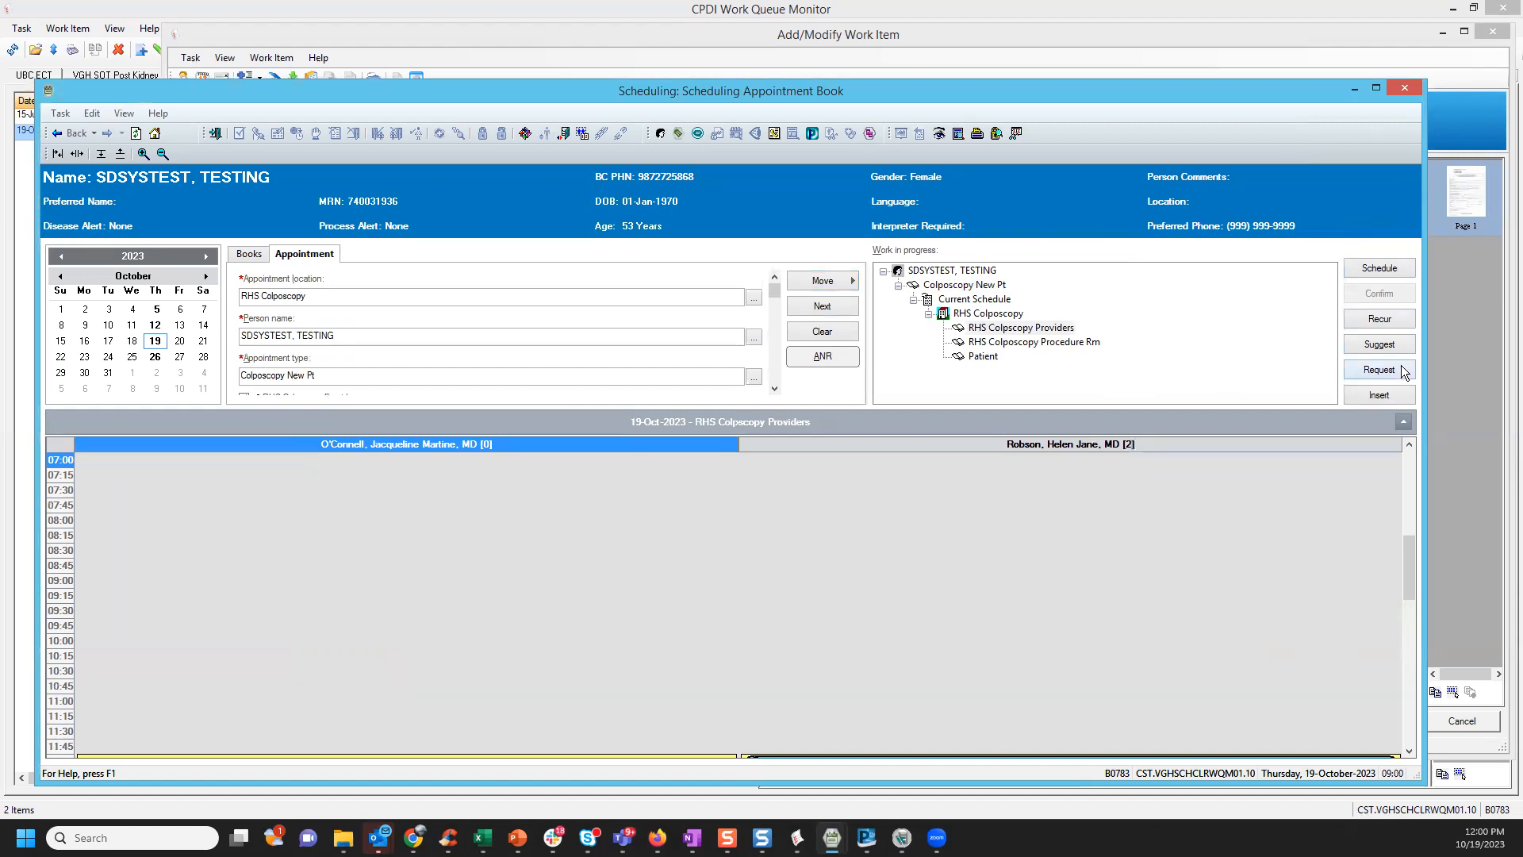
- Submit the appointment as a request on the Triage List instead of the AMB Colposcopy Future Requests list
{"action": "left_click", "coordinate": [1376, 374]}
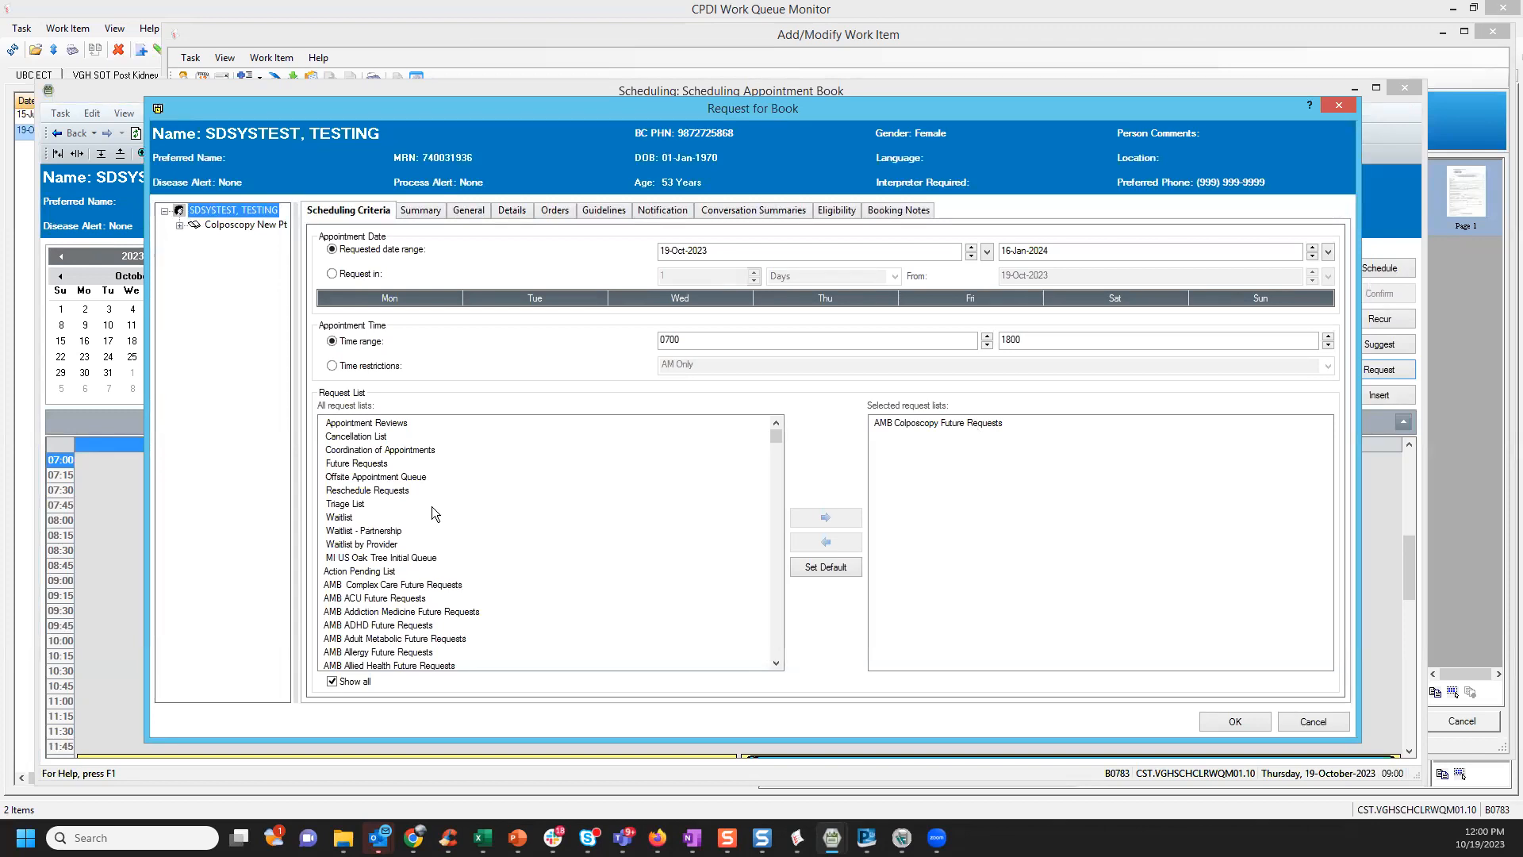
{"action": "left_click", "coordinate": [358, 506]}
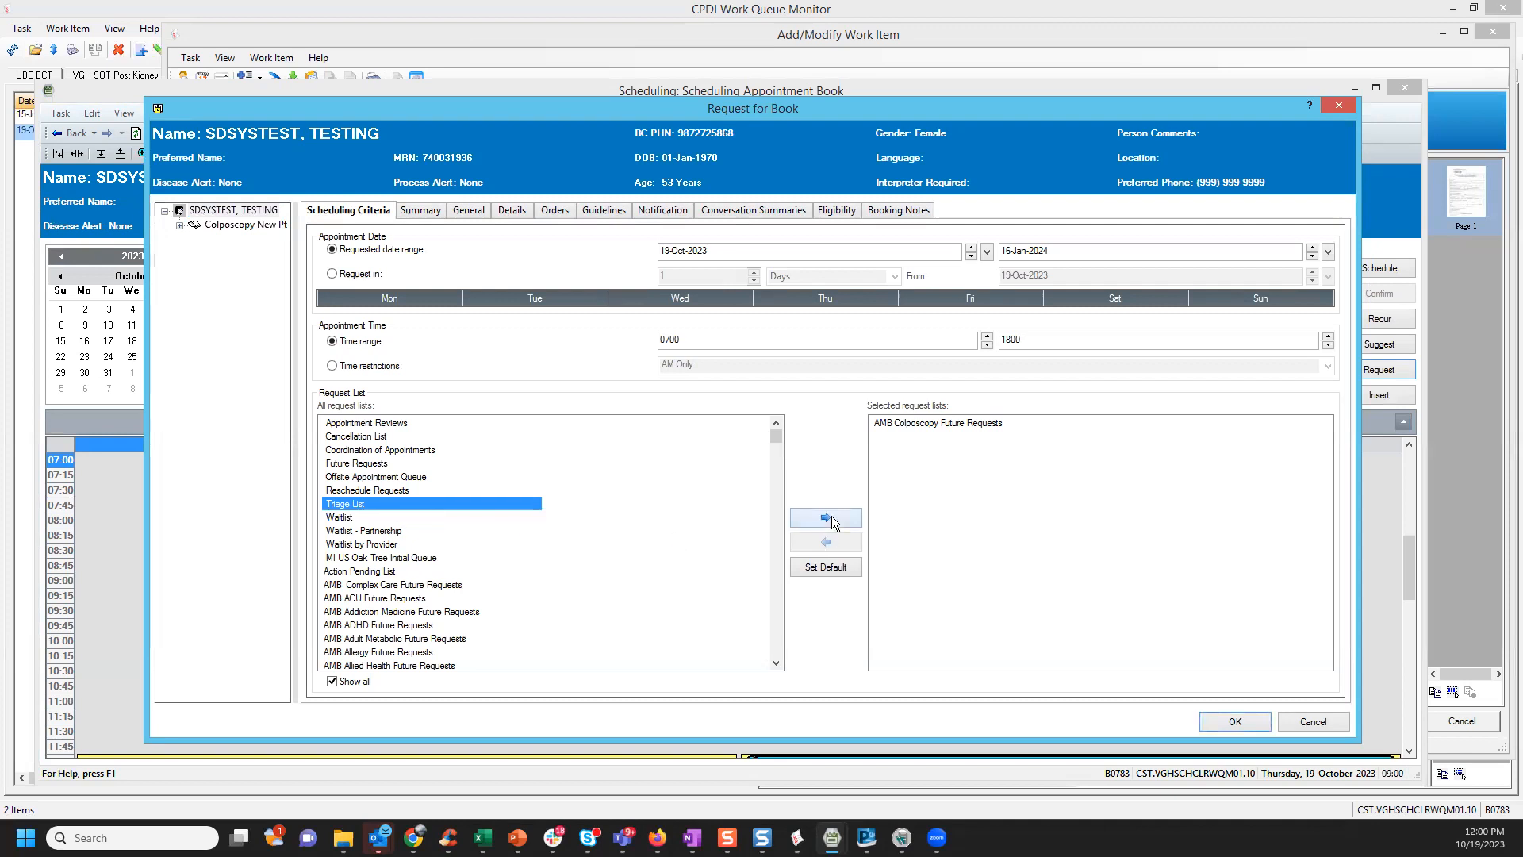
{"action": "left_click", "coordinate": [827, 518]}
{"action": "left_click", "coordinate": [939, 436]}
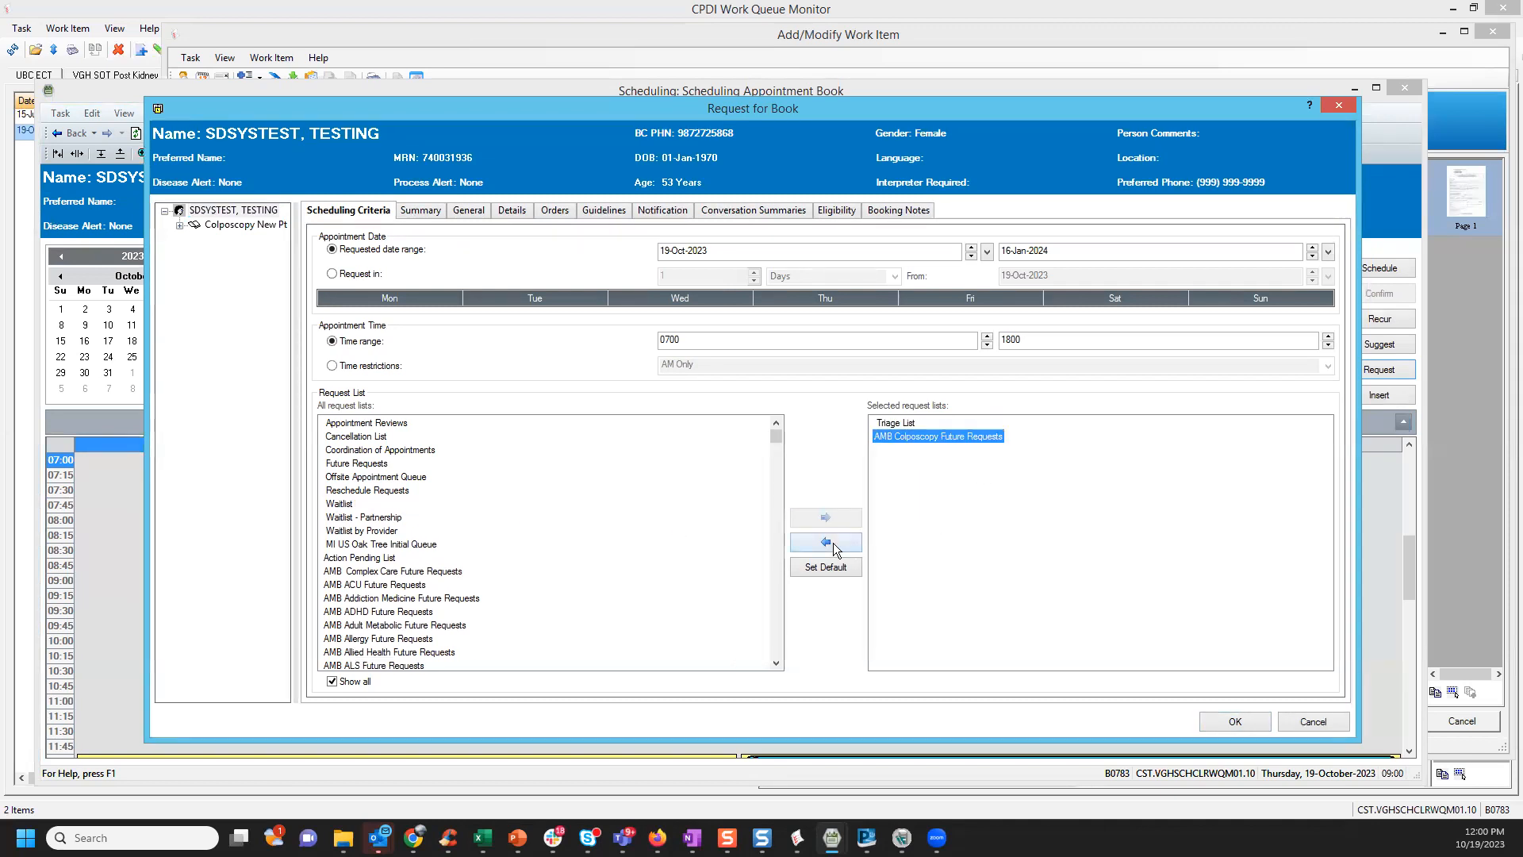
{"action": "left_click", "coordinate": [833, 542]}
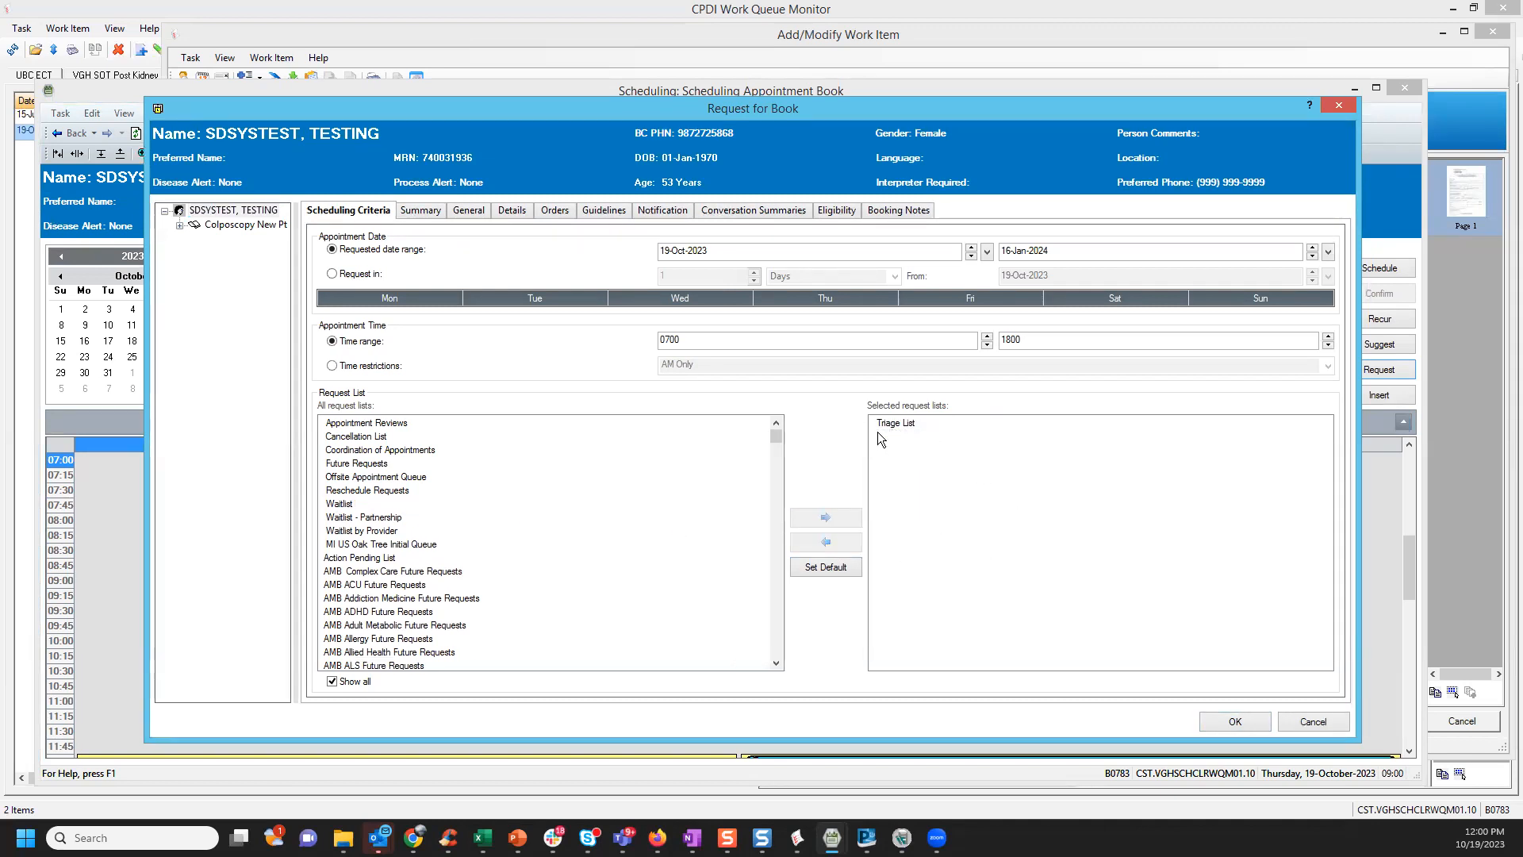
{"action": "left_click", "coordinate": [1242, 722]}
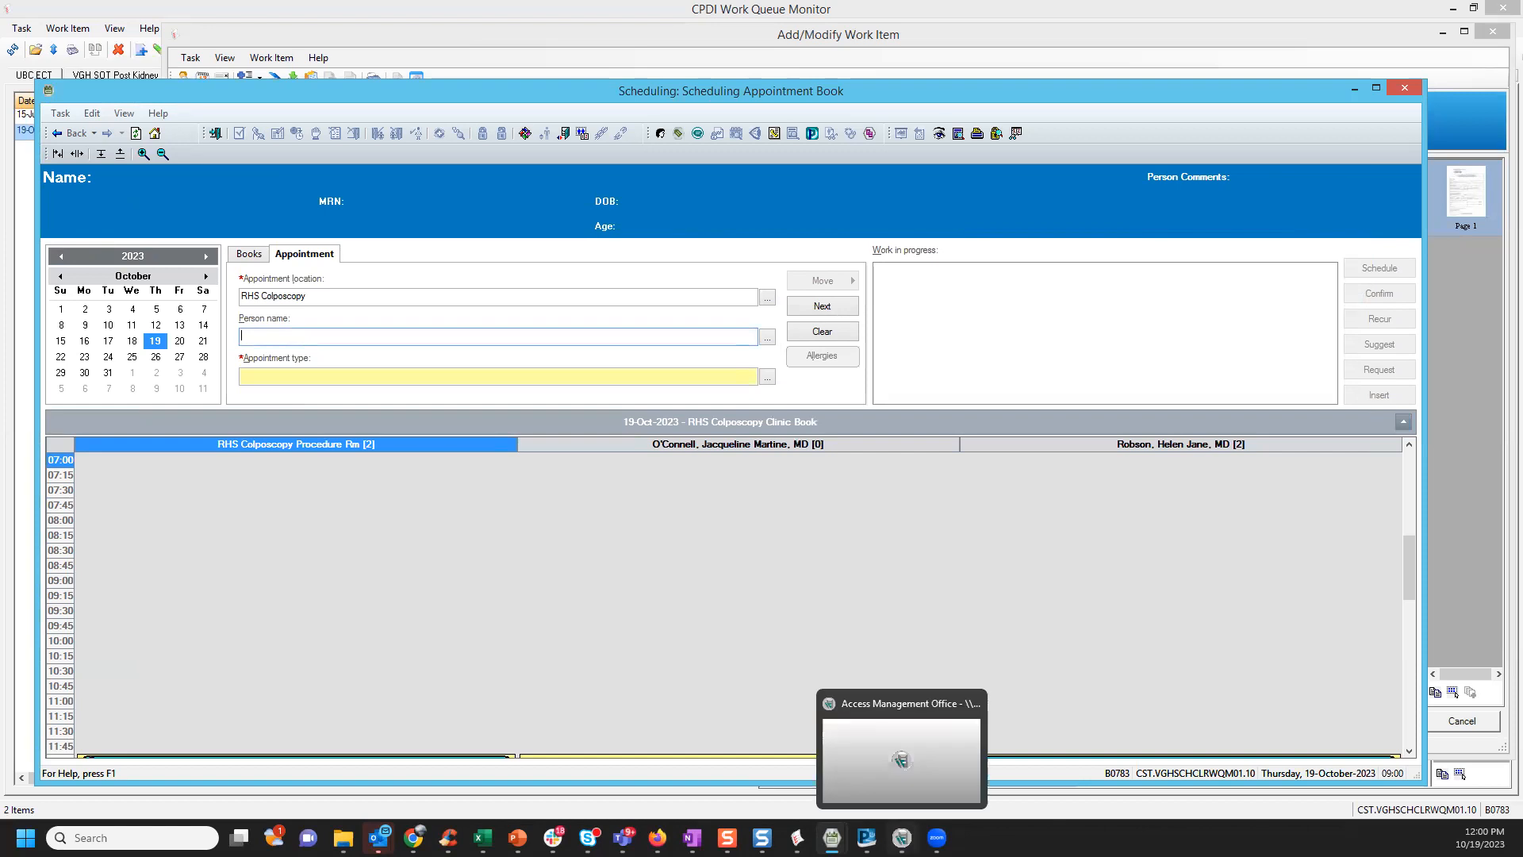
- Switch to the scheduling request list, run the RHS Colposcopy inquiry for the Triage List queue, and select the patient's new Colposcopy New Pt request
{"action": "left_click", "coordinate": [919, 745]}
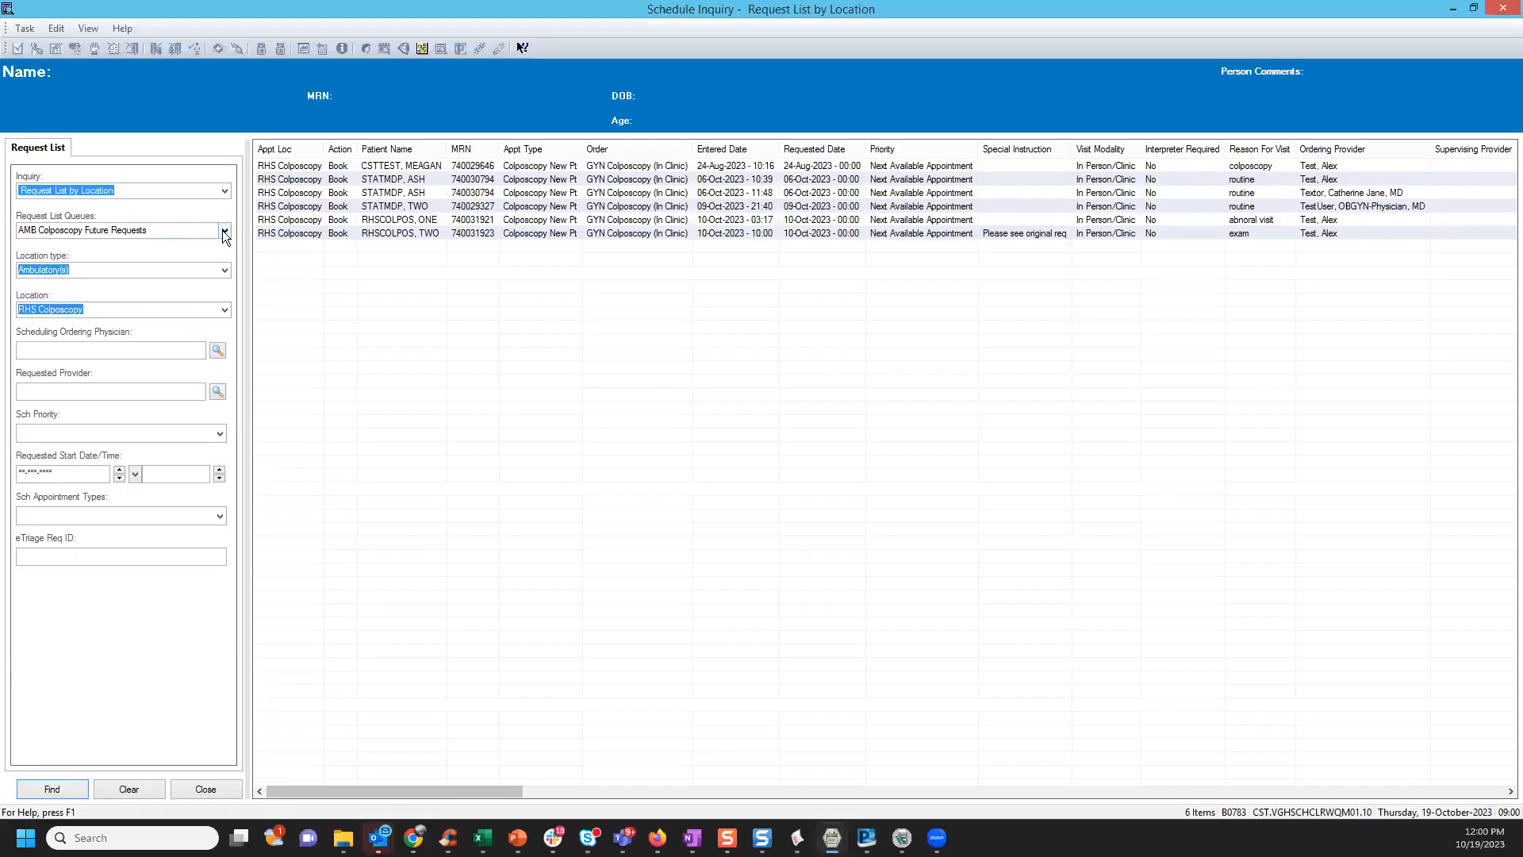
{"action": "left_click", "coordinate": [224, 231]}
{"action": "left_click", "coordinate": [224, 232]}
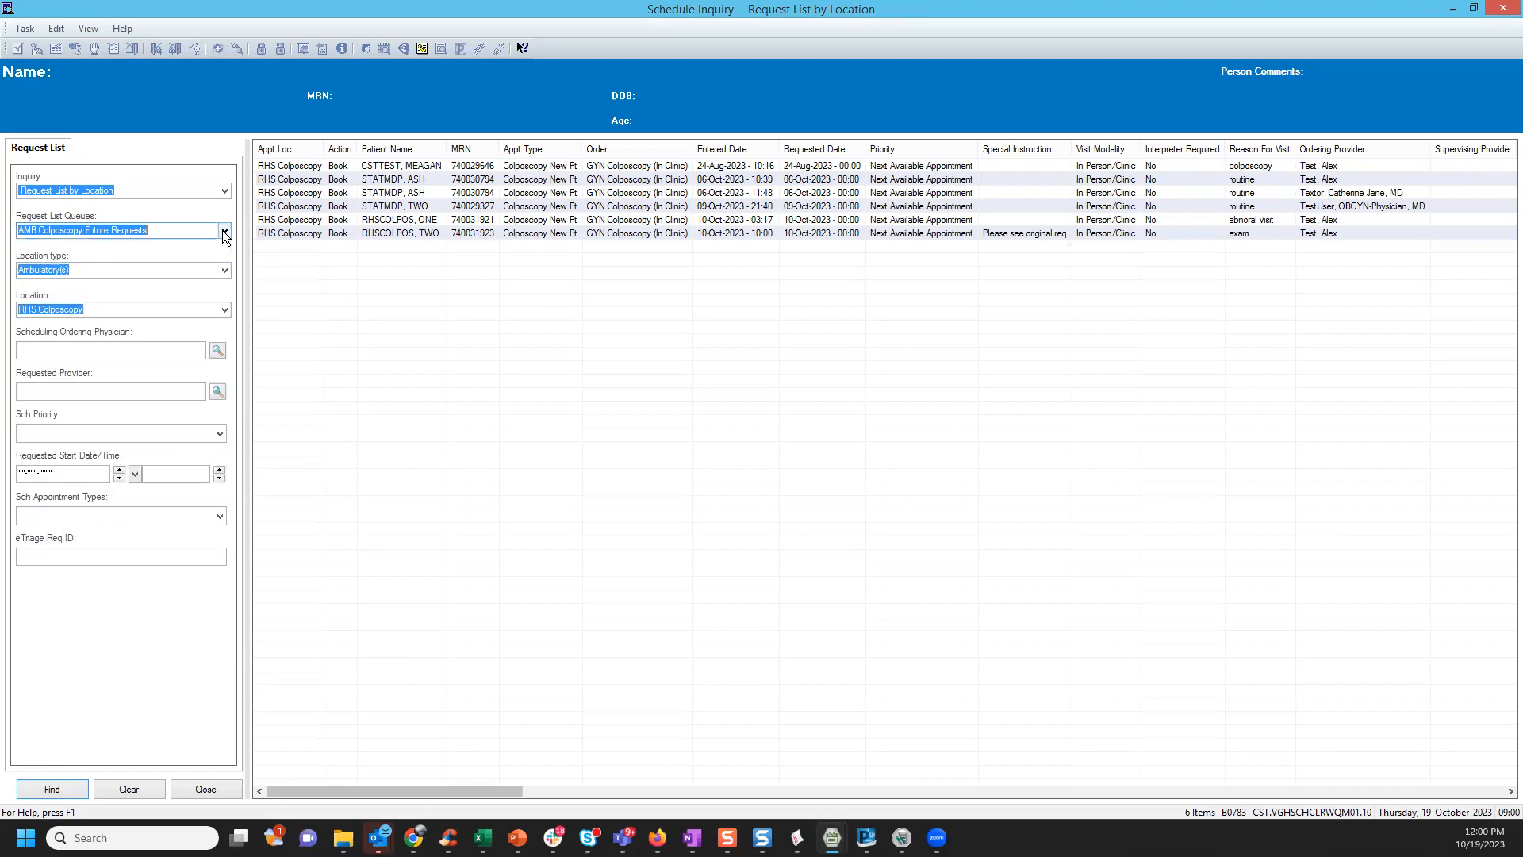
{"action": "left_click", "coordinate": [223, 231]}
{"action": "left_click", "coordinate": [38, 257]}
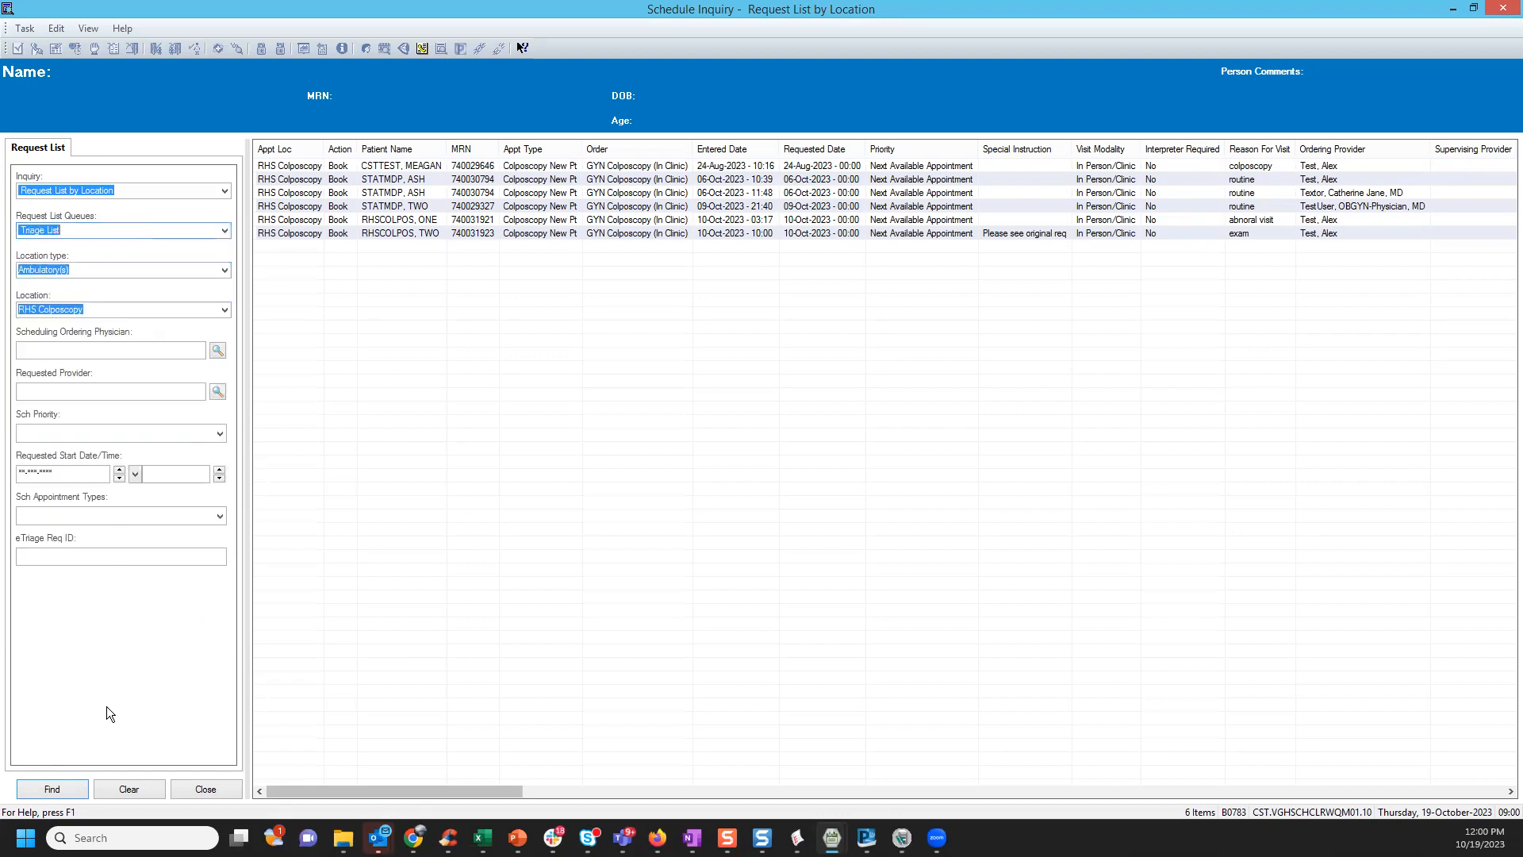
{"action": "left_click", "coordinate": [51, 788]}
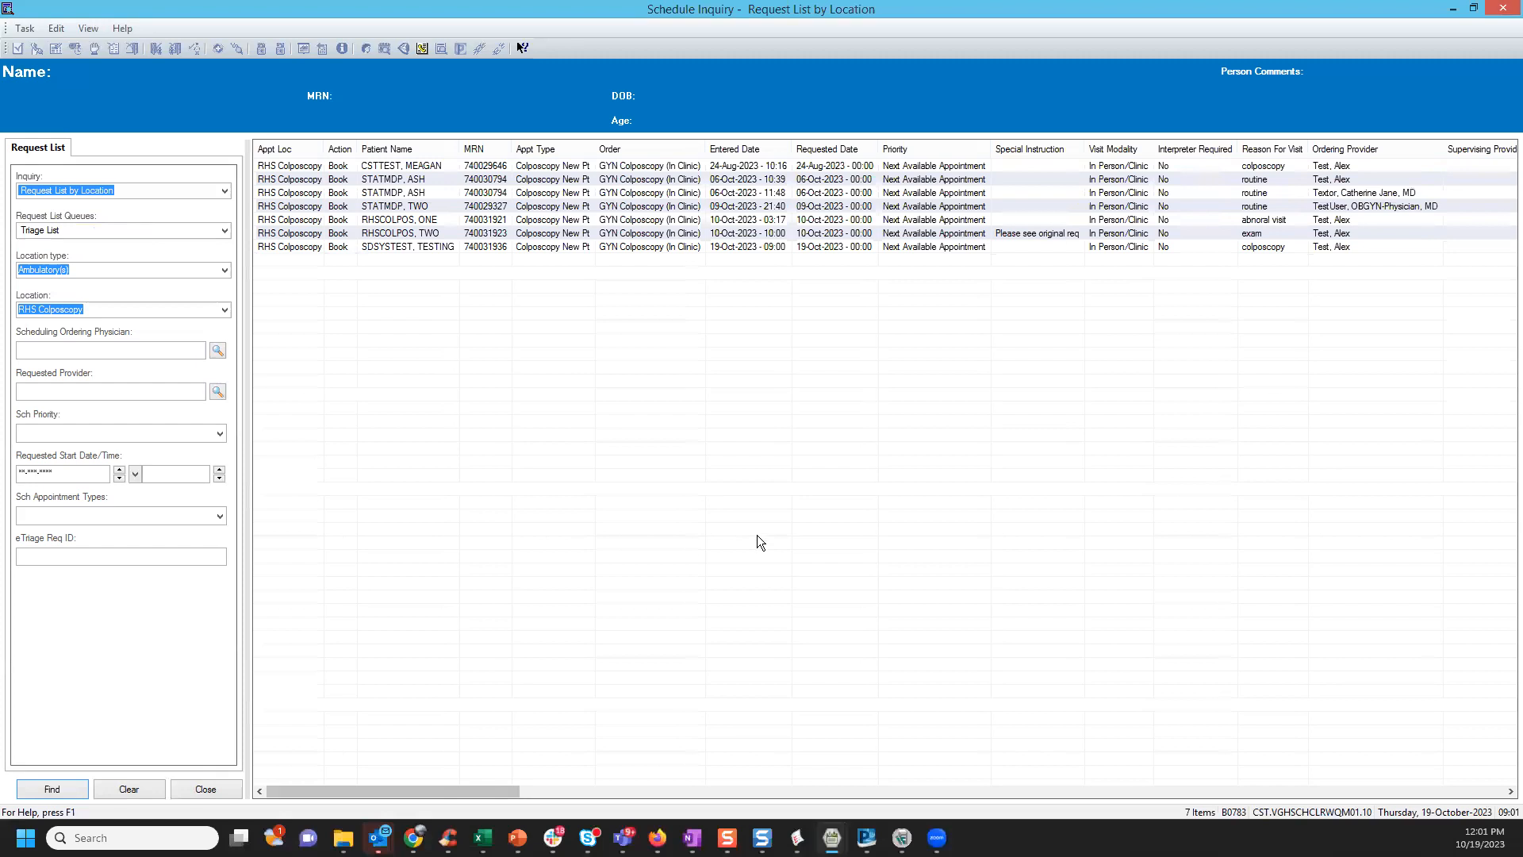
{"action": "left_click", "coordinate": [371, 247]}
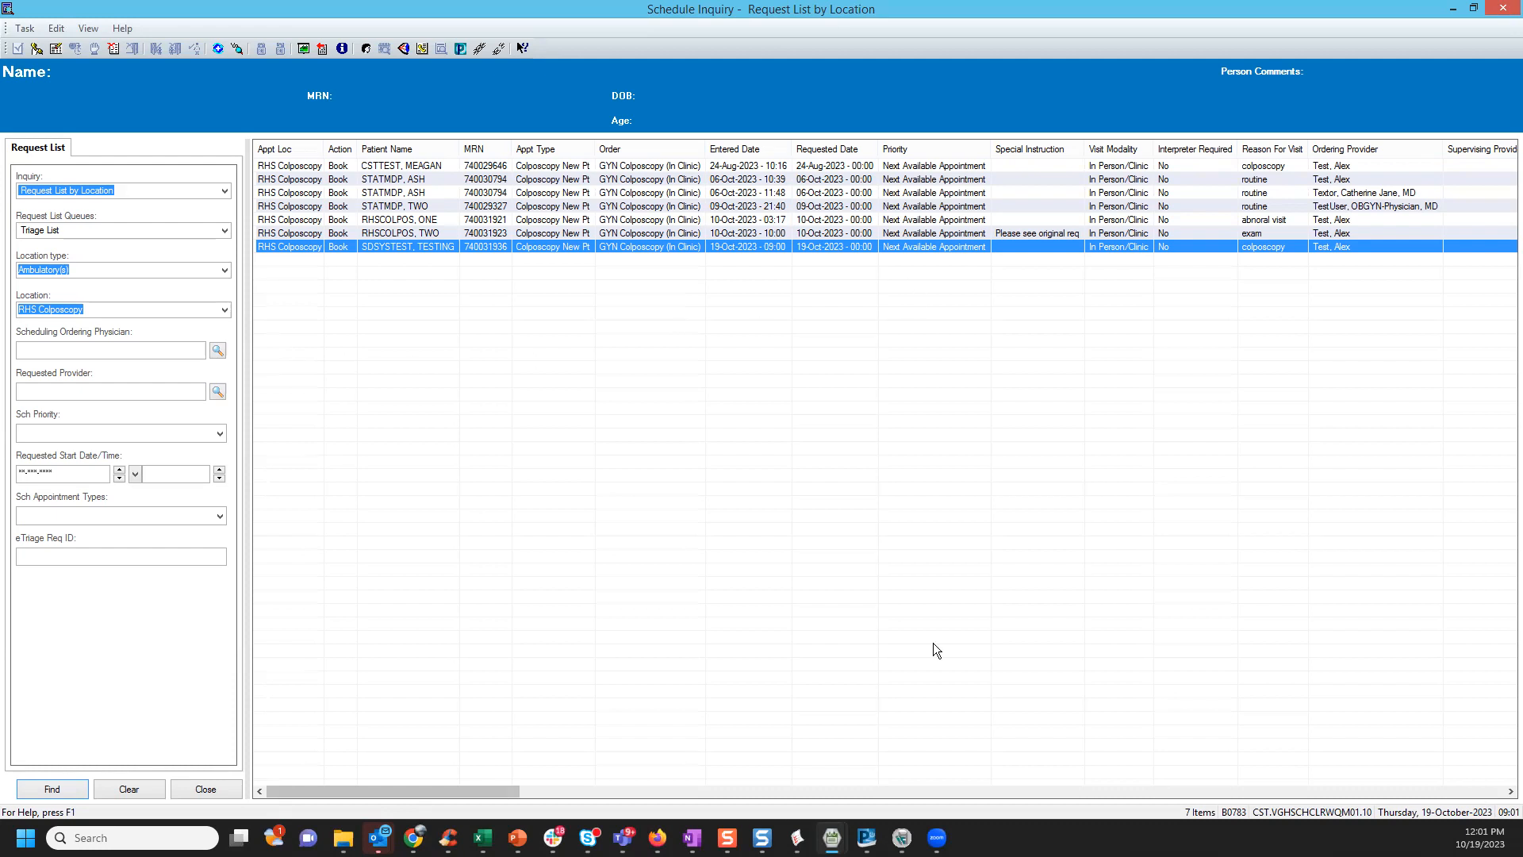
- Switch to the open work item and set its document type to Requisition Form with the subject RHS Colposcopy Clinic Referral
{"action": "mouse_move", "coordinate": [867, 837]}
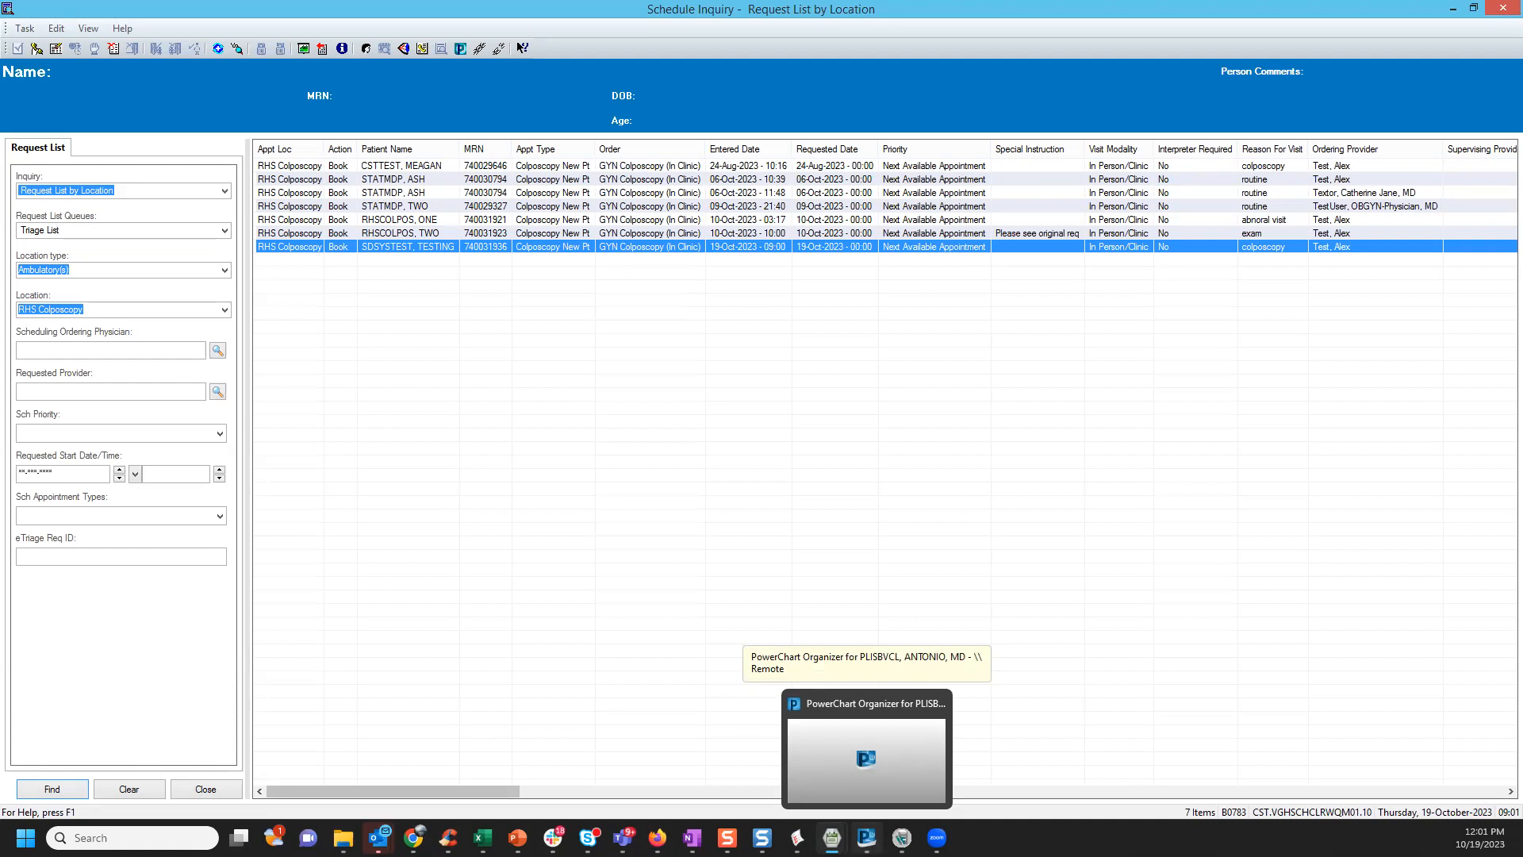
{"action": "mouse_move", "coordinate": [798, 838]}
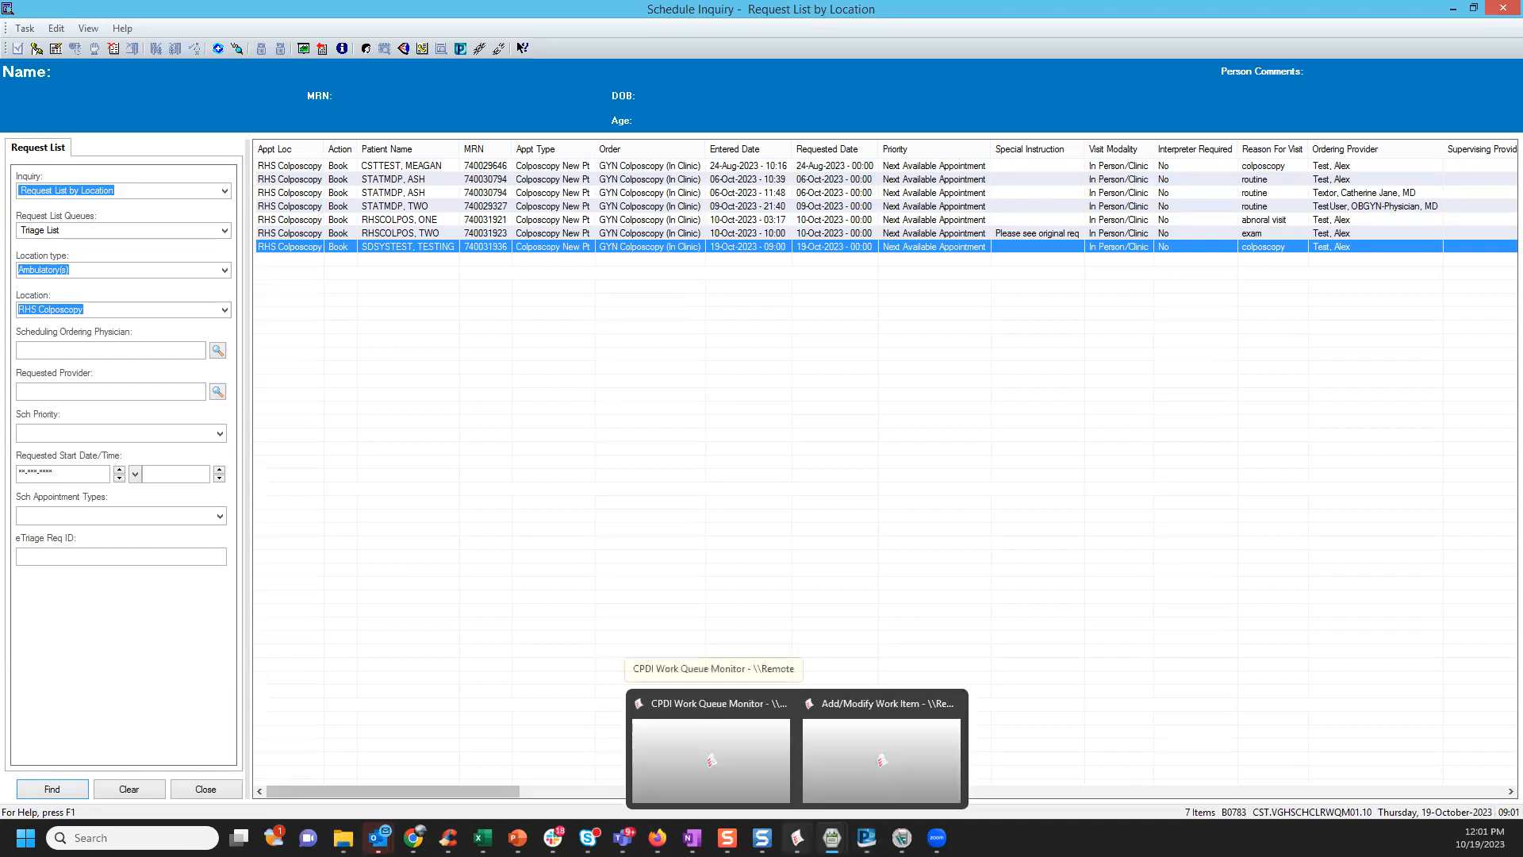
{"action": "left_click", "coordinate": [899, 739]}
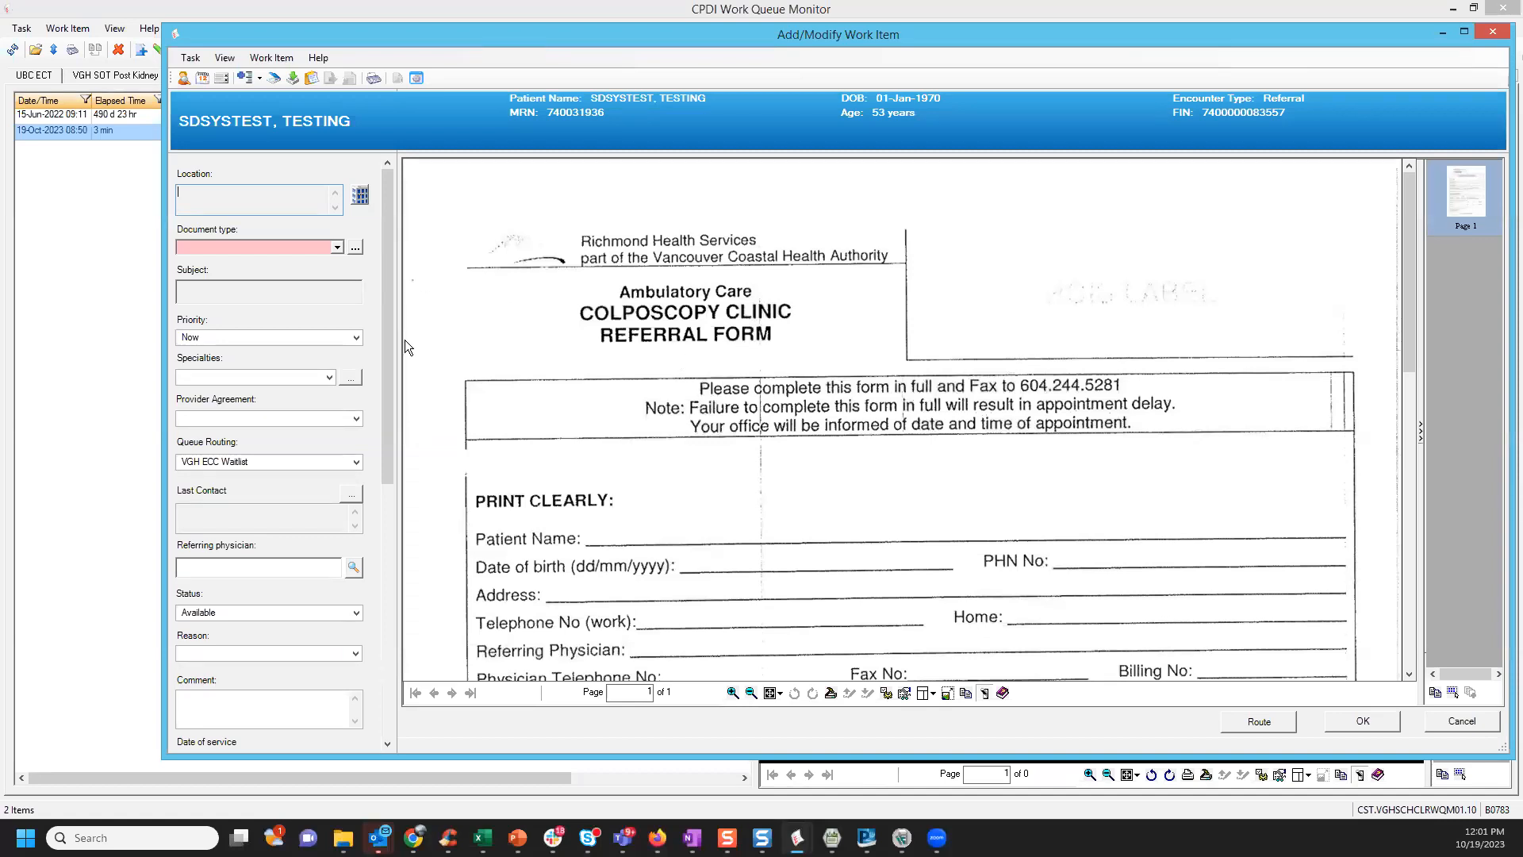
{"action": "left_click", "coordinate": [282, 248]}
{"action": "type", "text": "requisi"}
{"action": "left_click", "coordinate": [354, 248]}
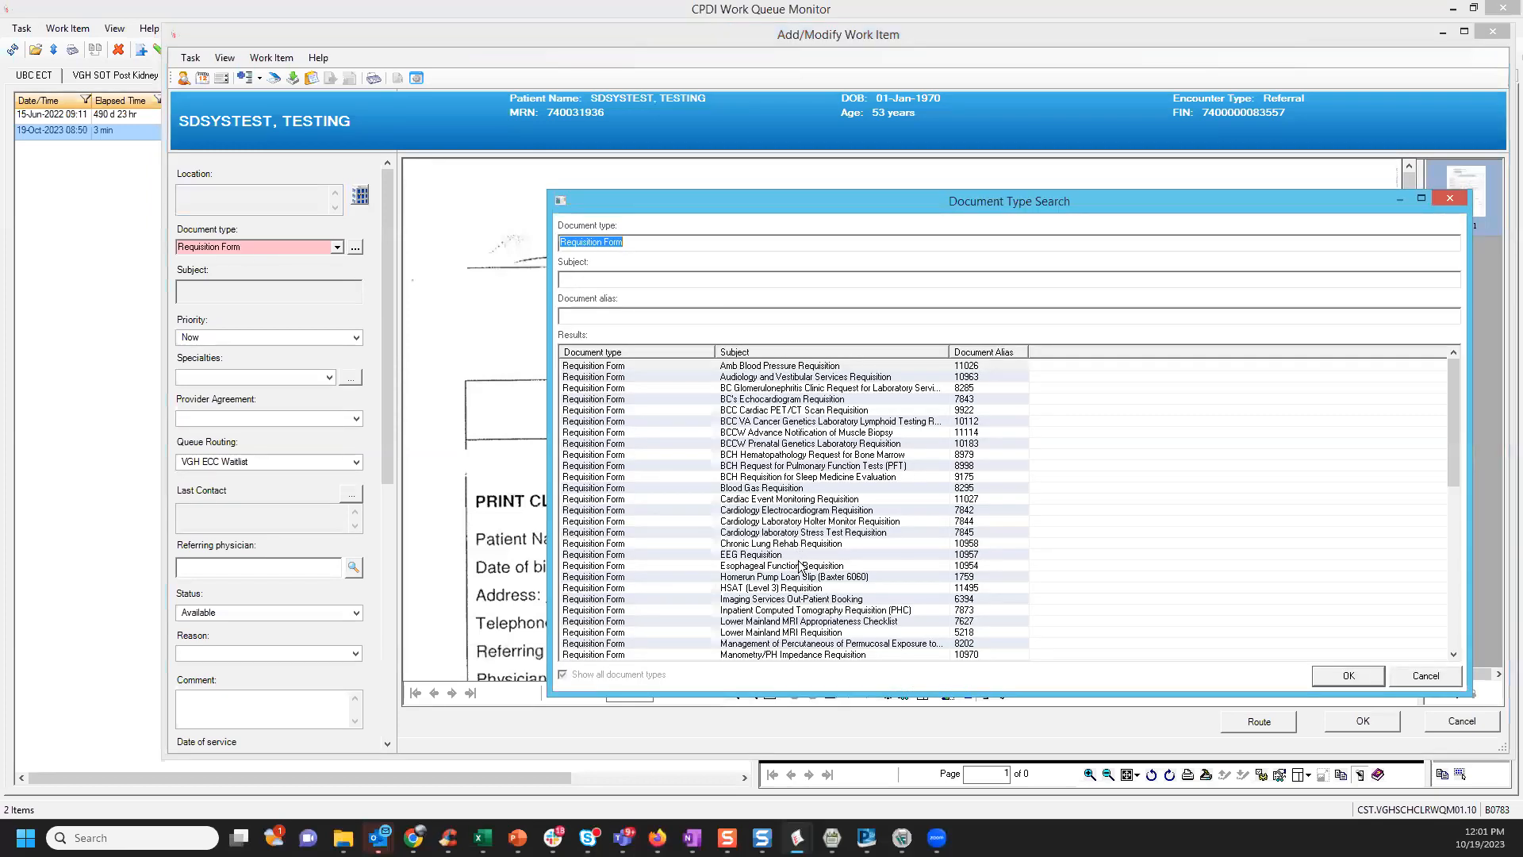
{"action": "left_click", "coordinate": [1450, 618]}
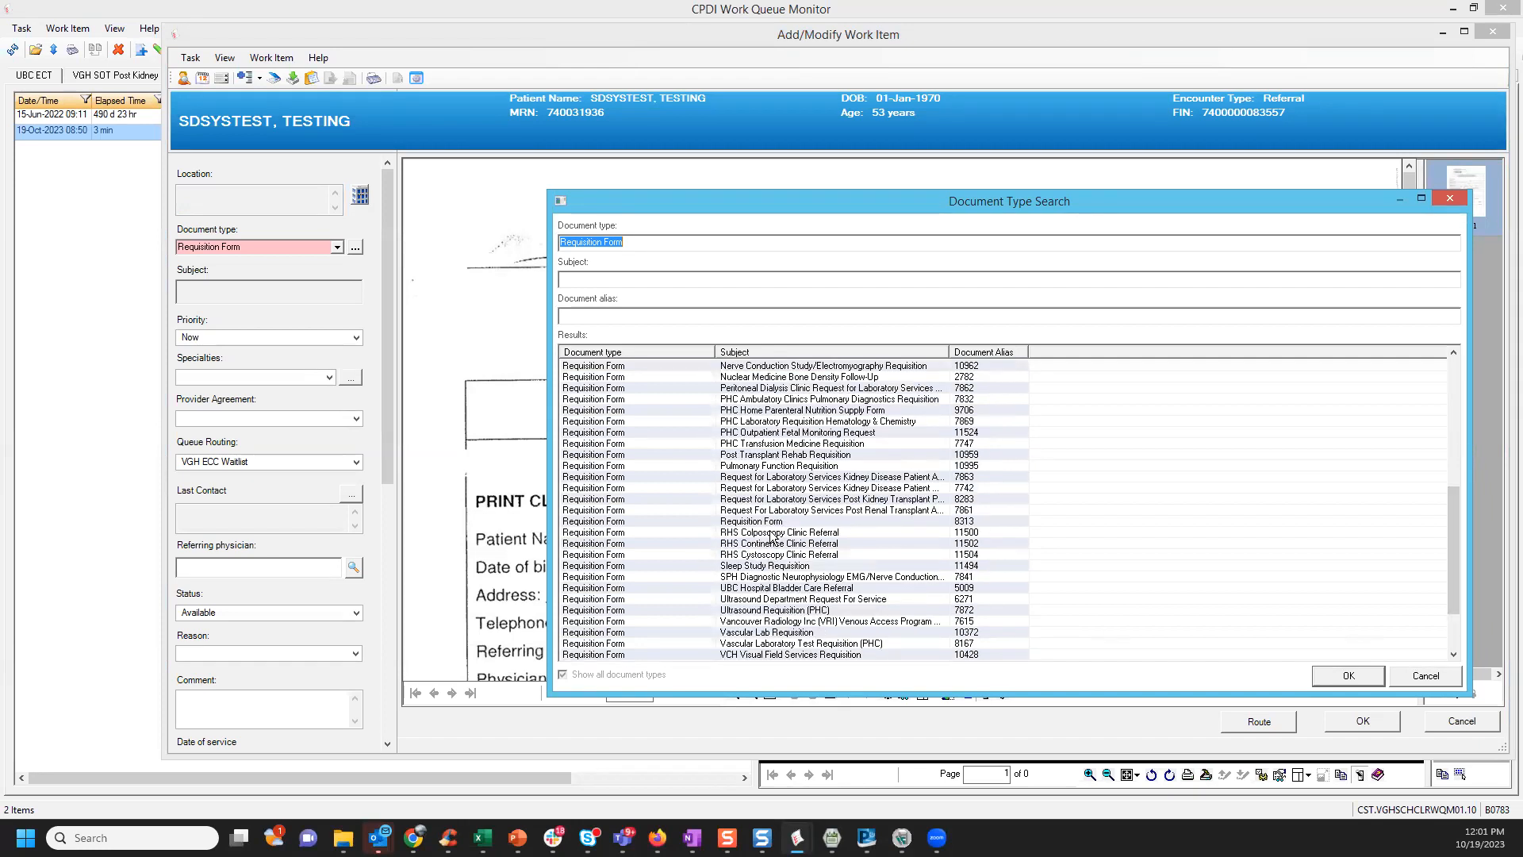
{"action": "left_click", "coordinate": [952, 532]}
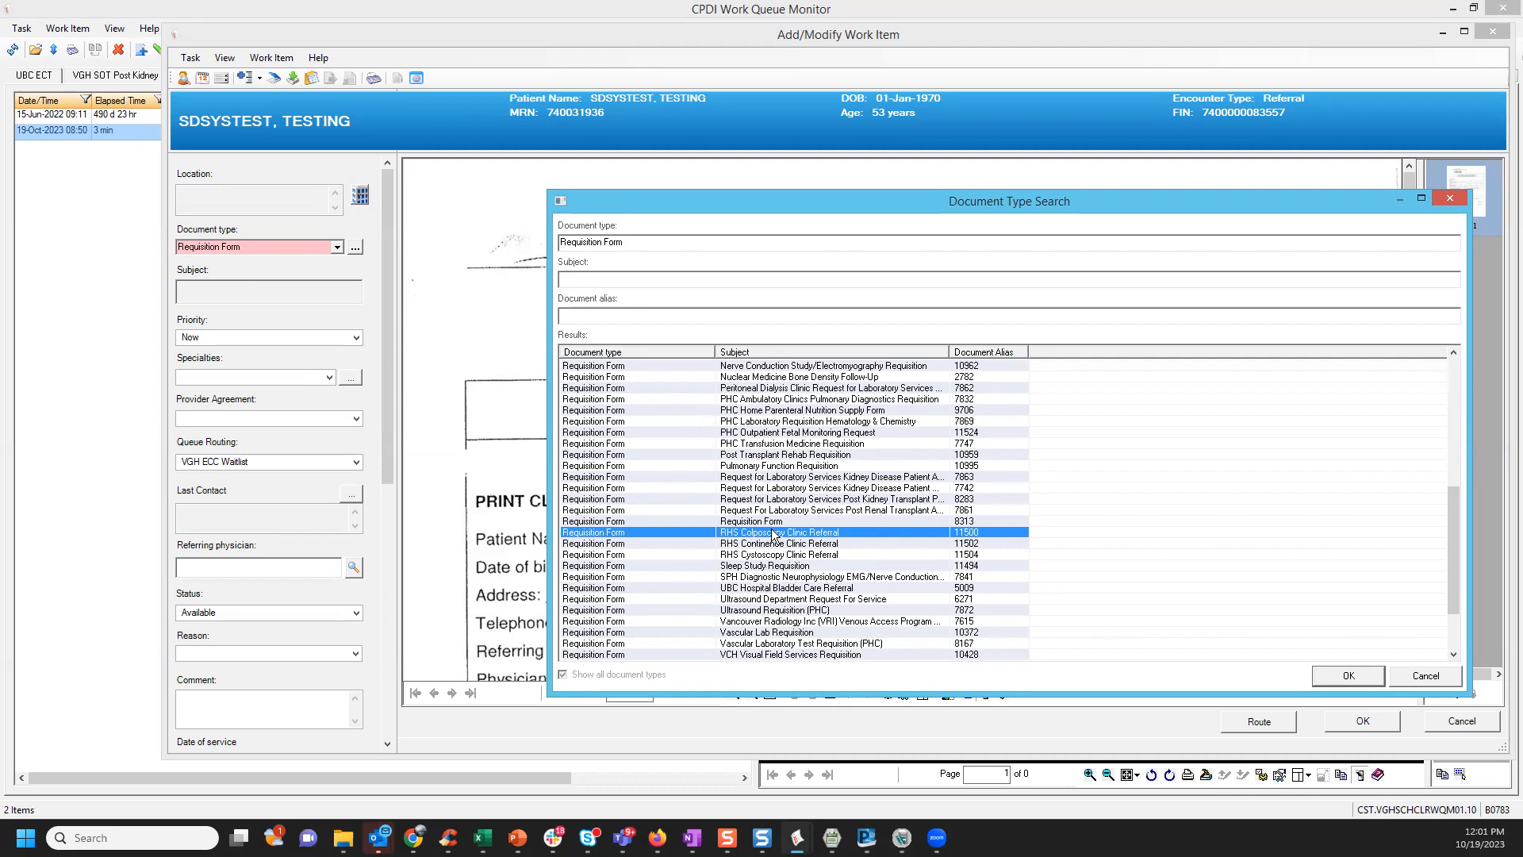
{"action": "left_click", "coordinate": [1348, 676]}
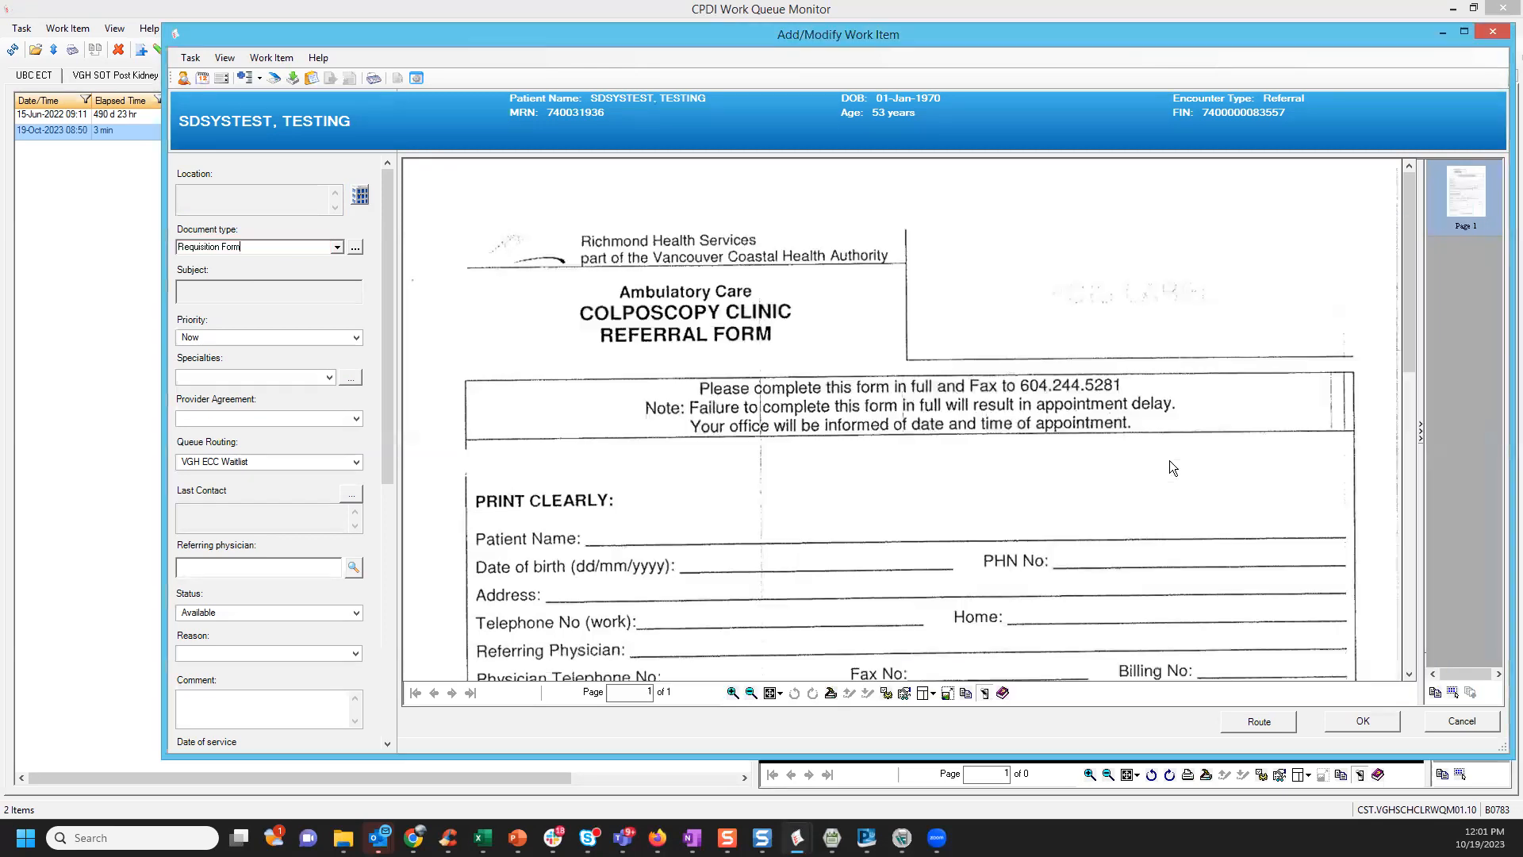
- Enter the referring physician's name for the work item and set the status to Complete
{"action": "left_click_drag", "start_coordinate": [382, 363], "coordinate": [382, 479]}
{"action": "left_click", "coordinate": [260, 347]}
{"action": "type", "text": "test, ale"}
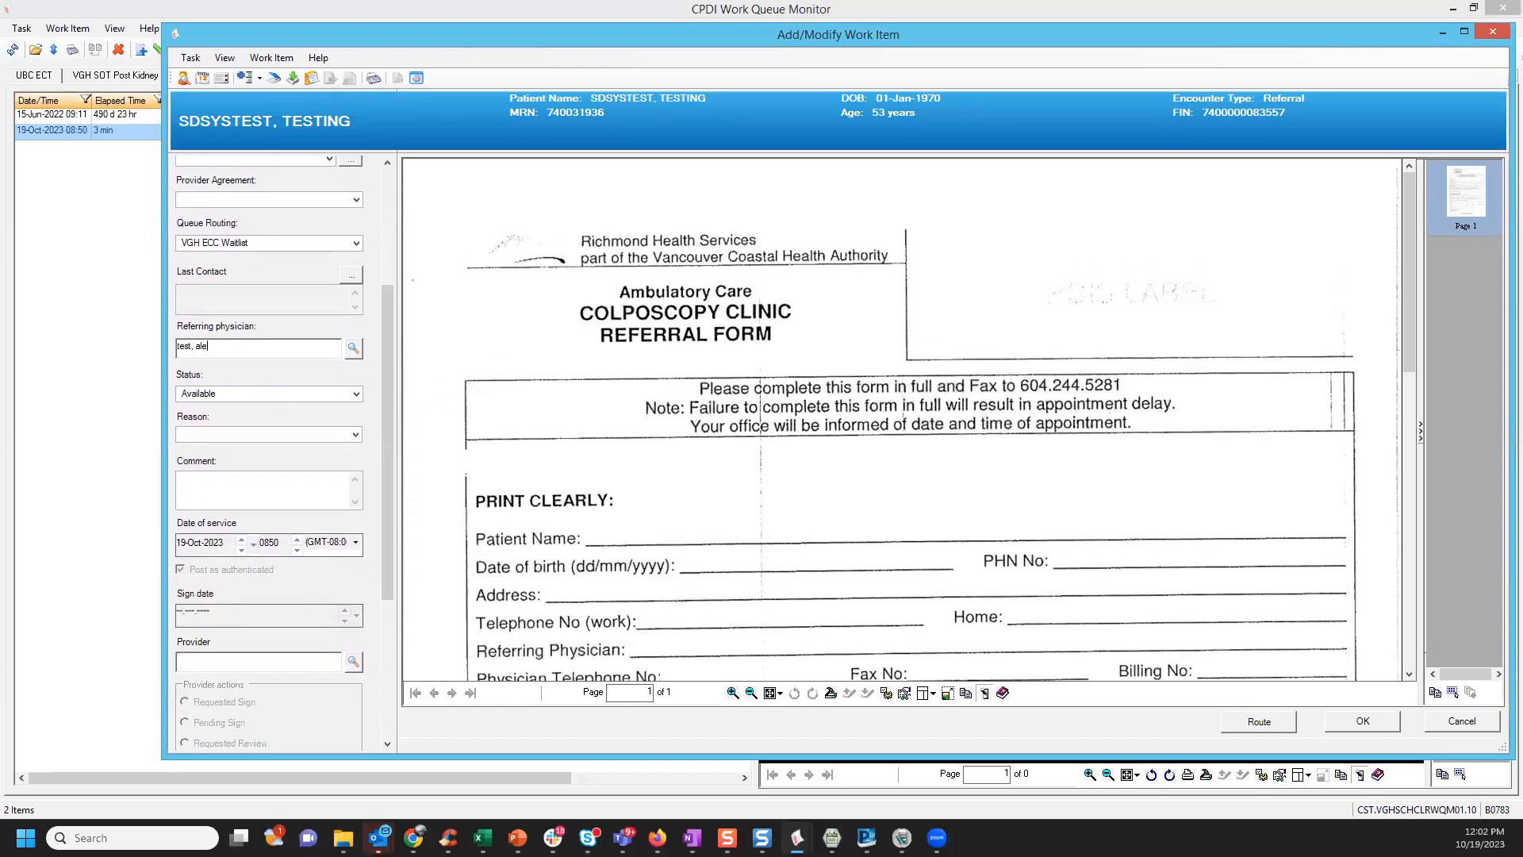
{"action": "left_click", "coordinate": [357, 394]}
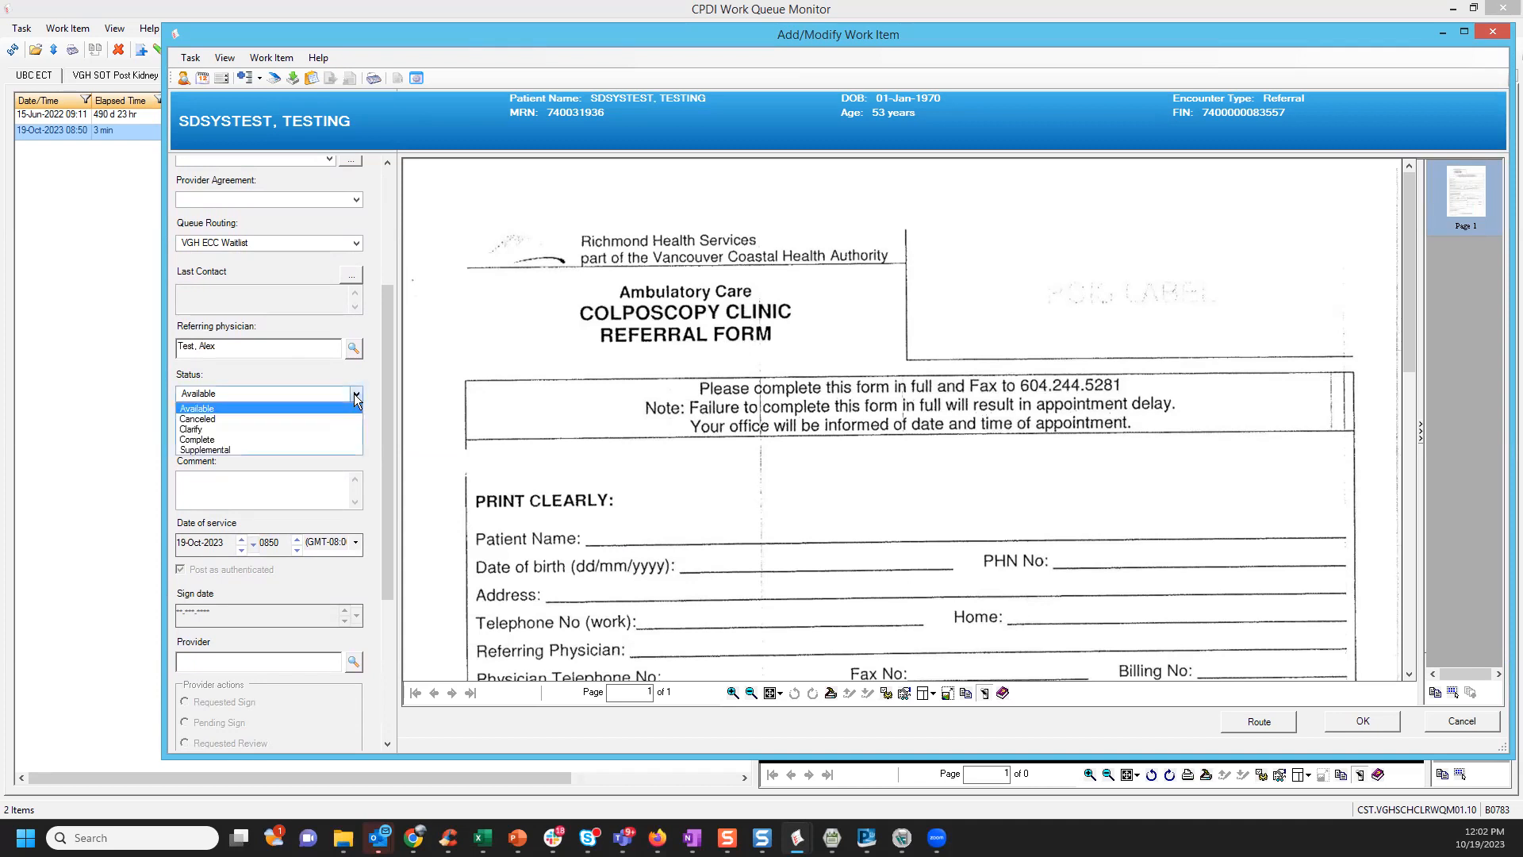
{"action": "left_click", "coordinate": [197, 439]}
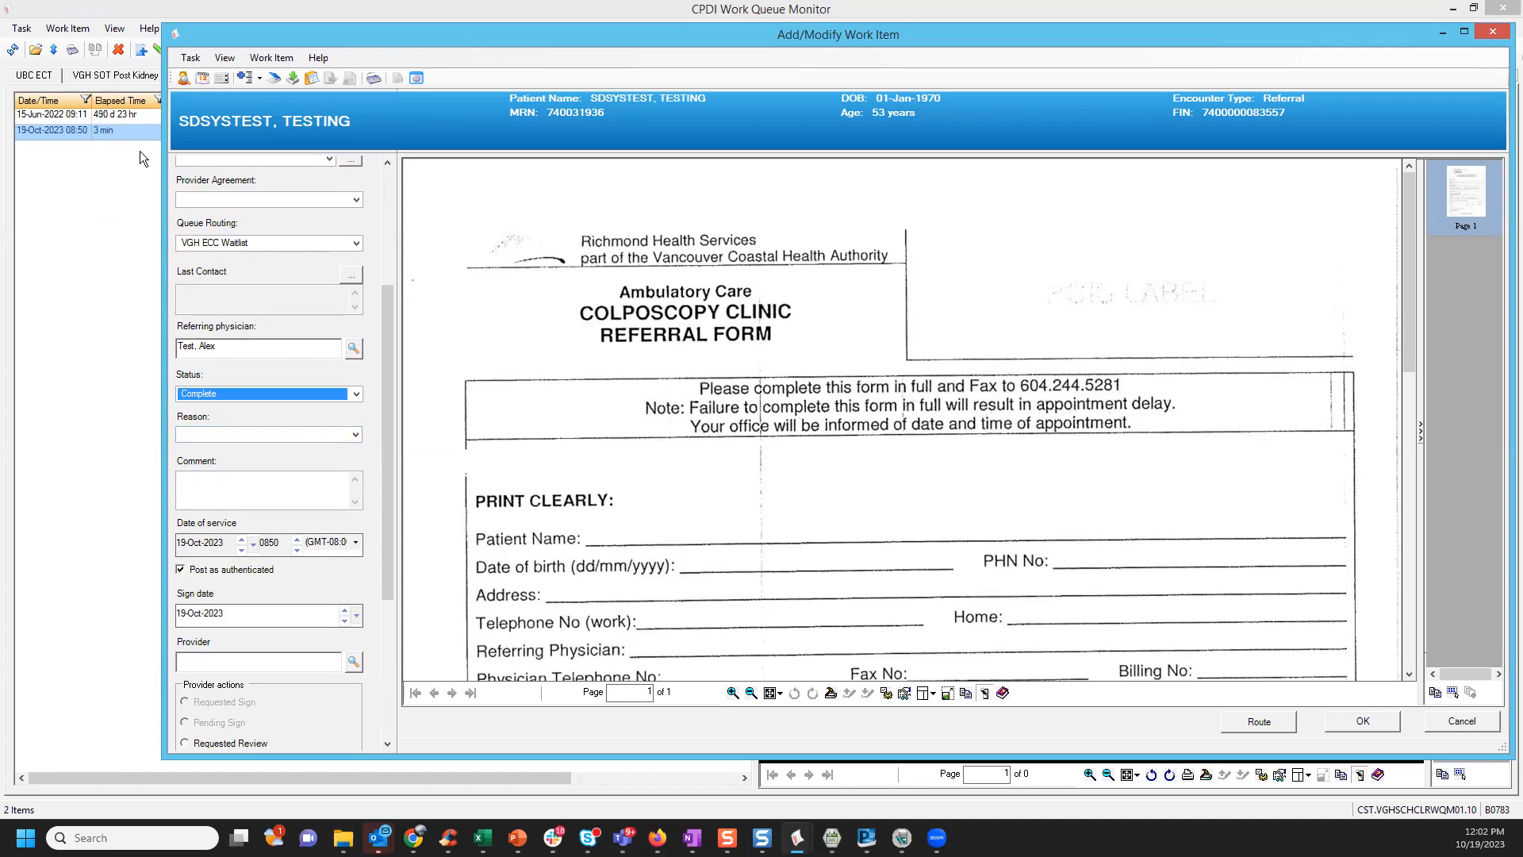
- Set the performing provider to Scanned, Document and accept the work item
{"action": "left_click_drag", "start_coordinate": [387, 632], "coordinate": [387, 750]}
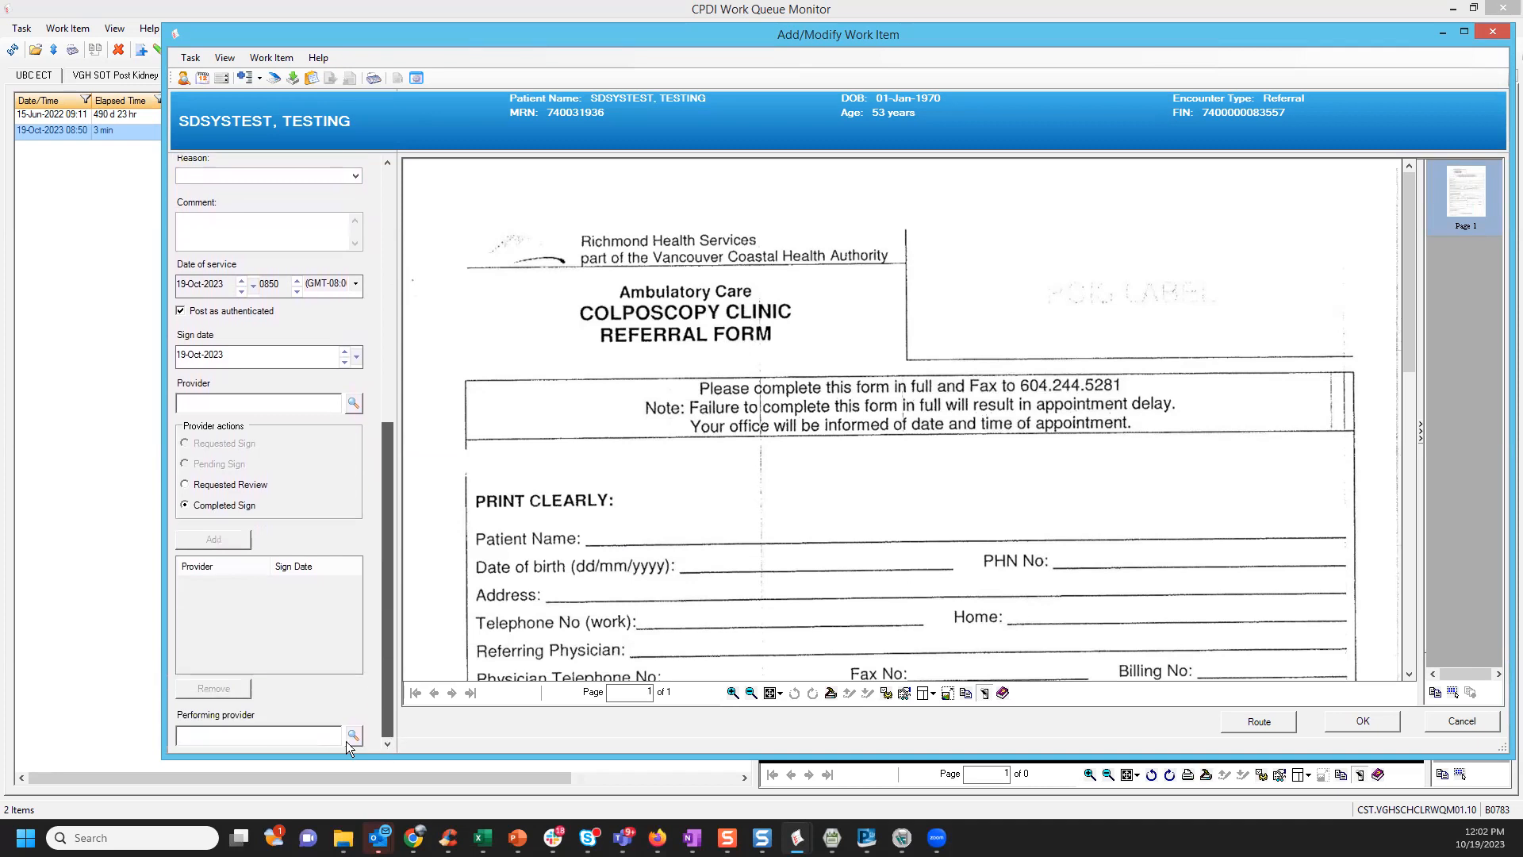
{"action": "left_click", "coordinate": [283, 736]}
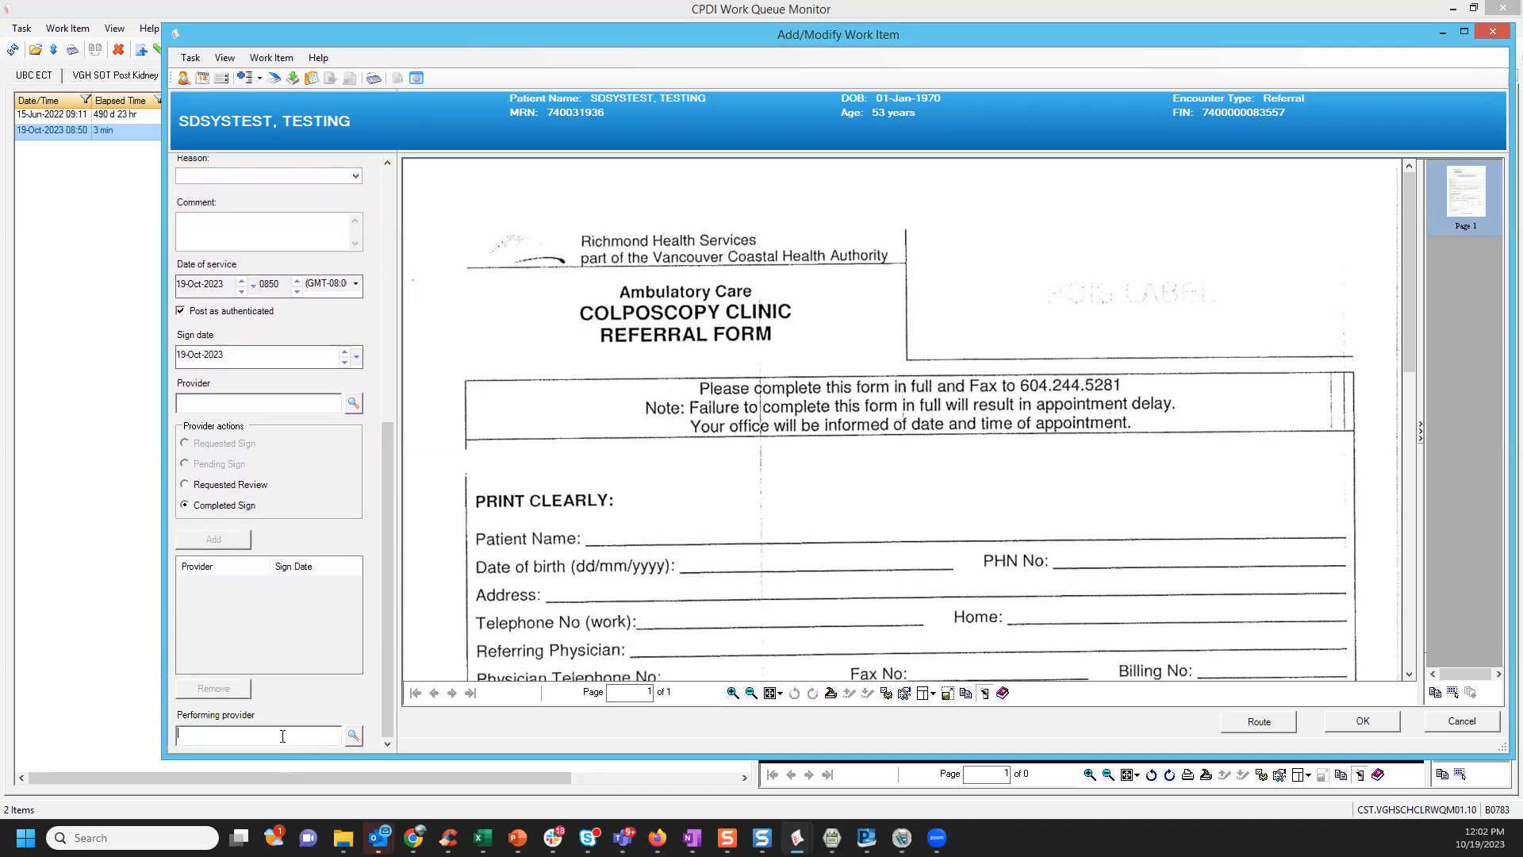
{"action": "type", "text": "sc"}
{"action": "type", "text": "d"}
{"action": "key", "text": "Return"}
{"action": "left_click", "coordinate": [1362, 721]}
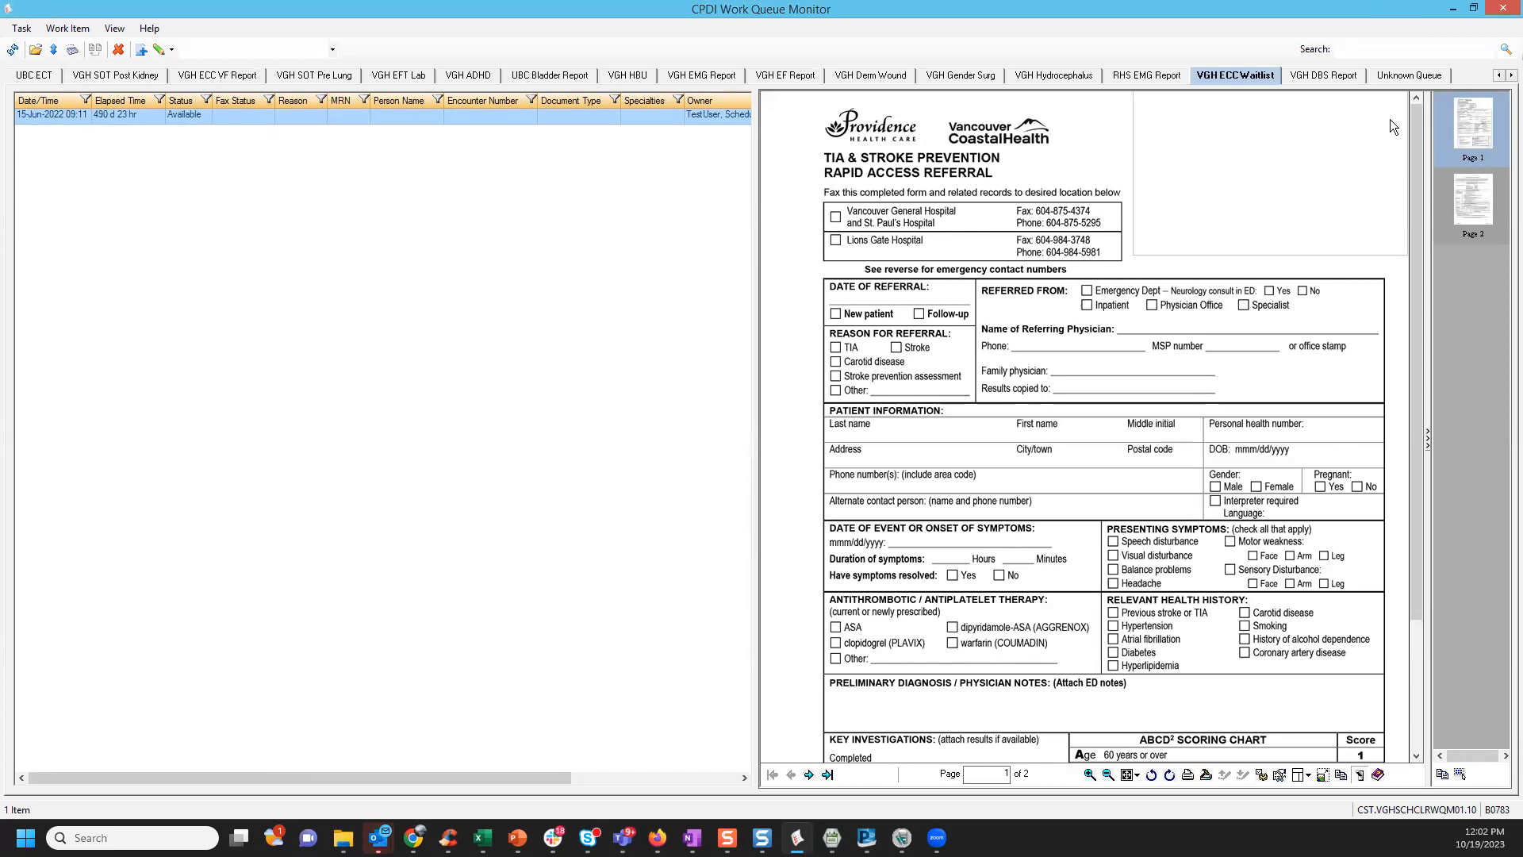
- Switch to PowerChart, view the Message Centre, and refresh the Referral Management list of RHS Colposcopy referrals with status Ready for Triage
{"action": "mouse_move", "coordinate": [866, 837]}
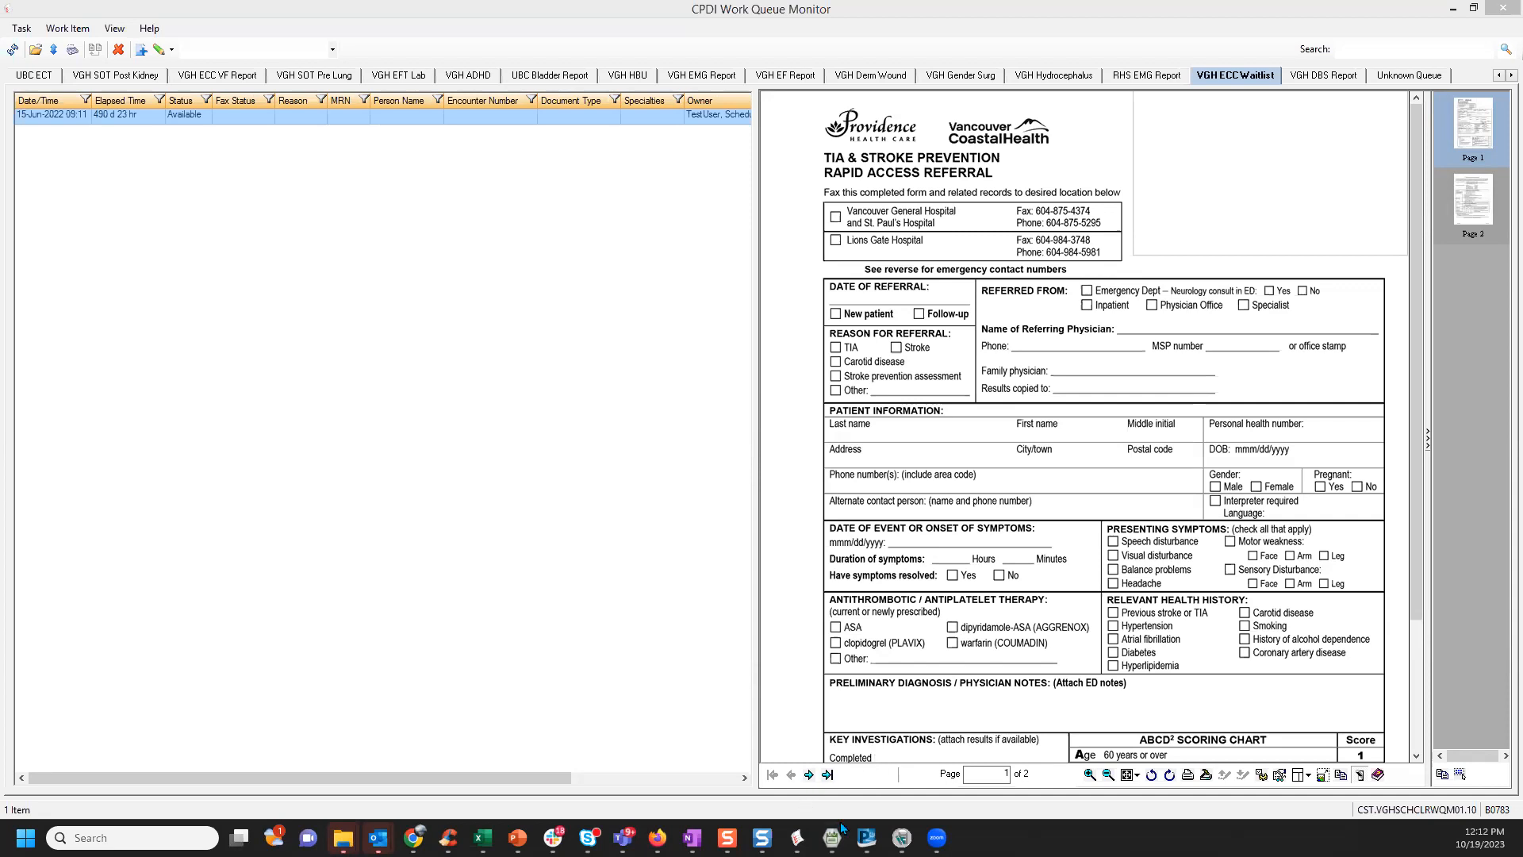
{"action": "left_click", "coordinate": [866, 837]}
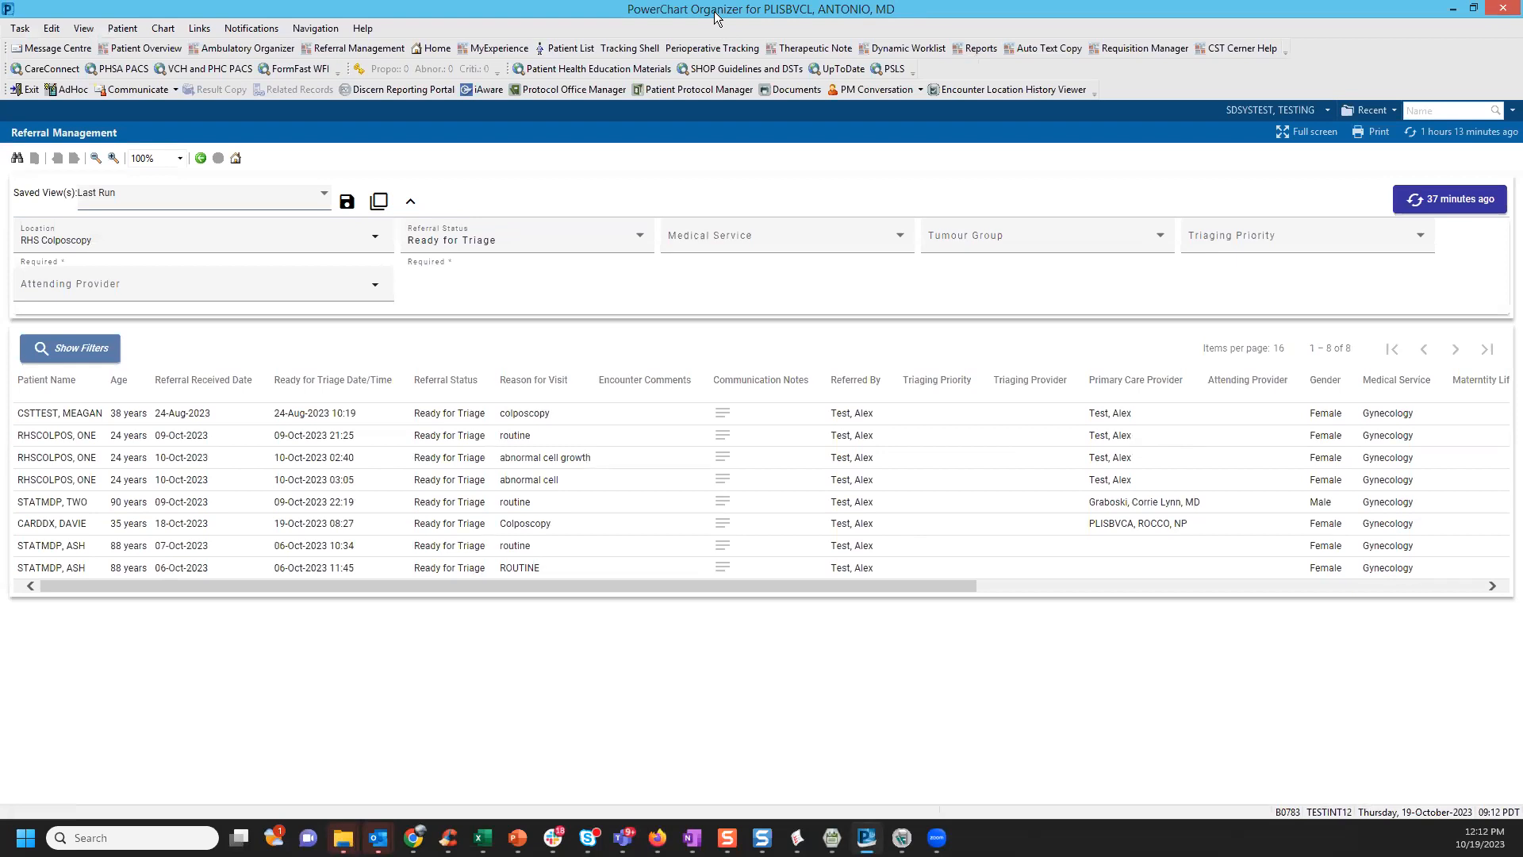
{"action": "left_click", "coordinate": [57, 48]}
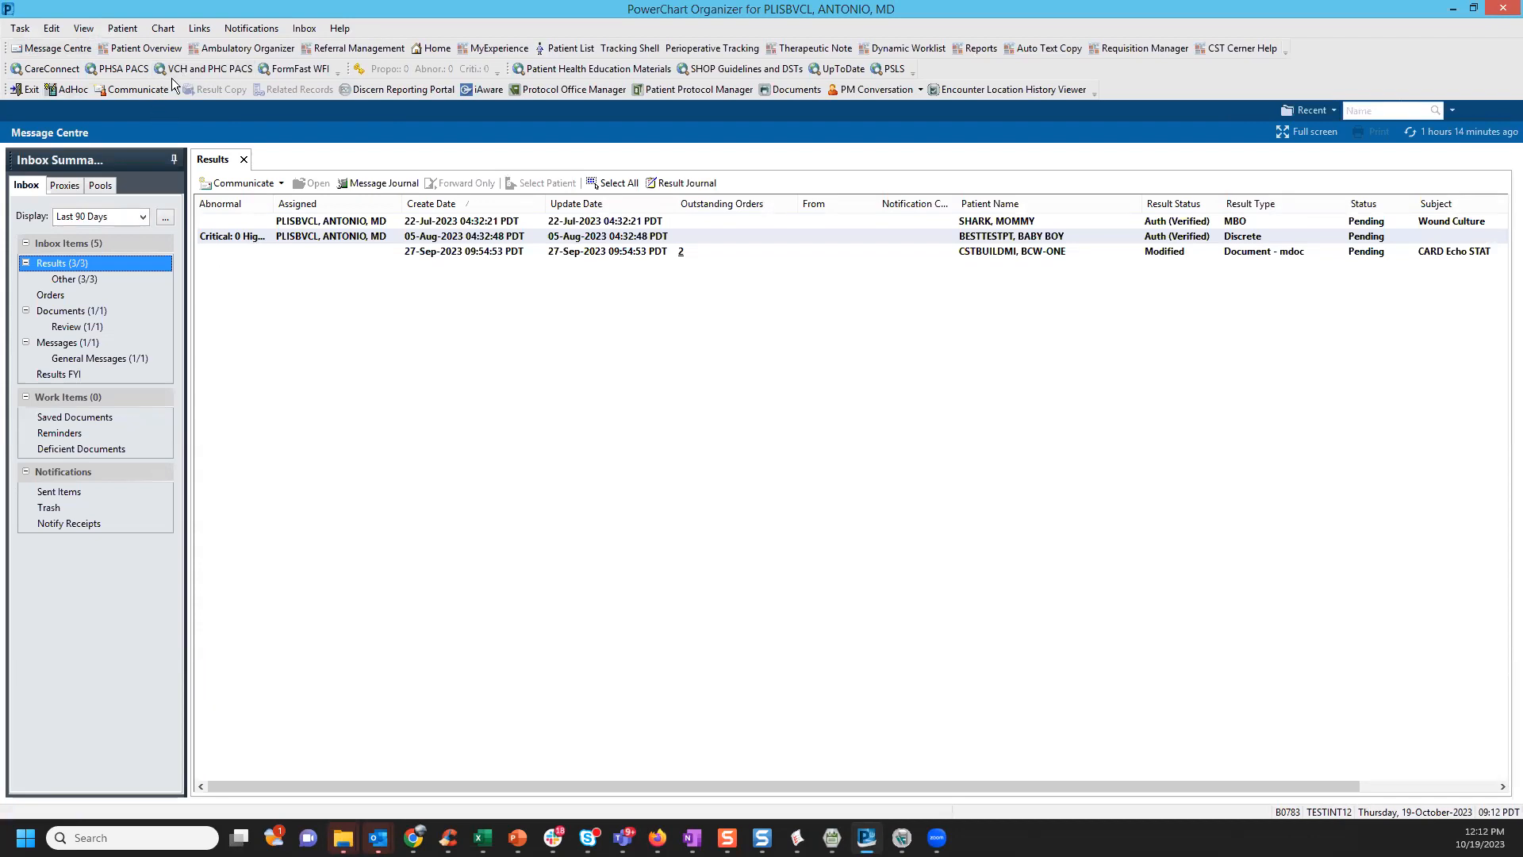
{"action": "left_click", "coordinate": [349, 49]}
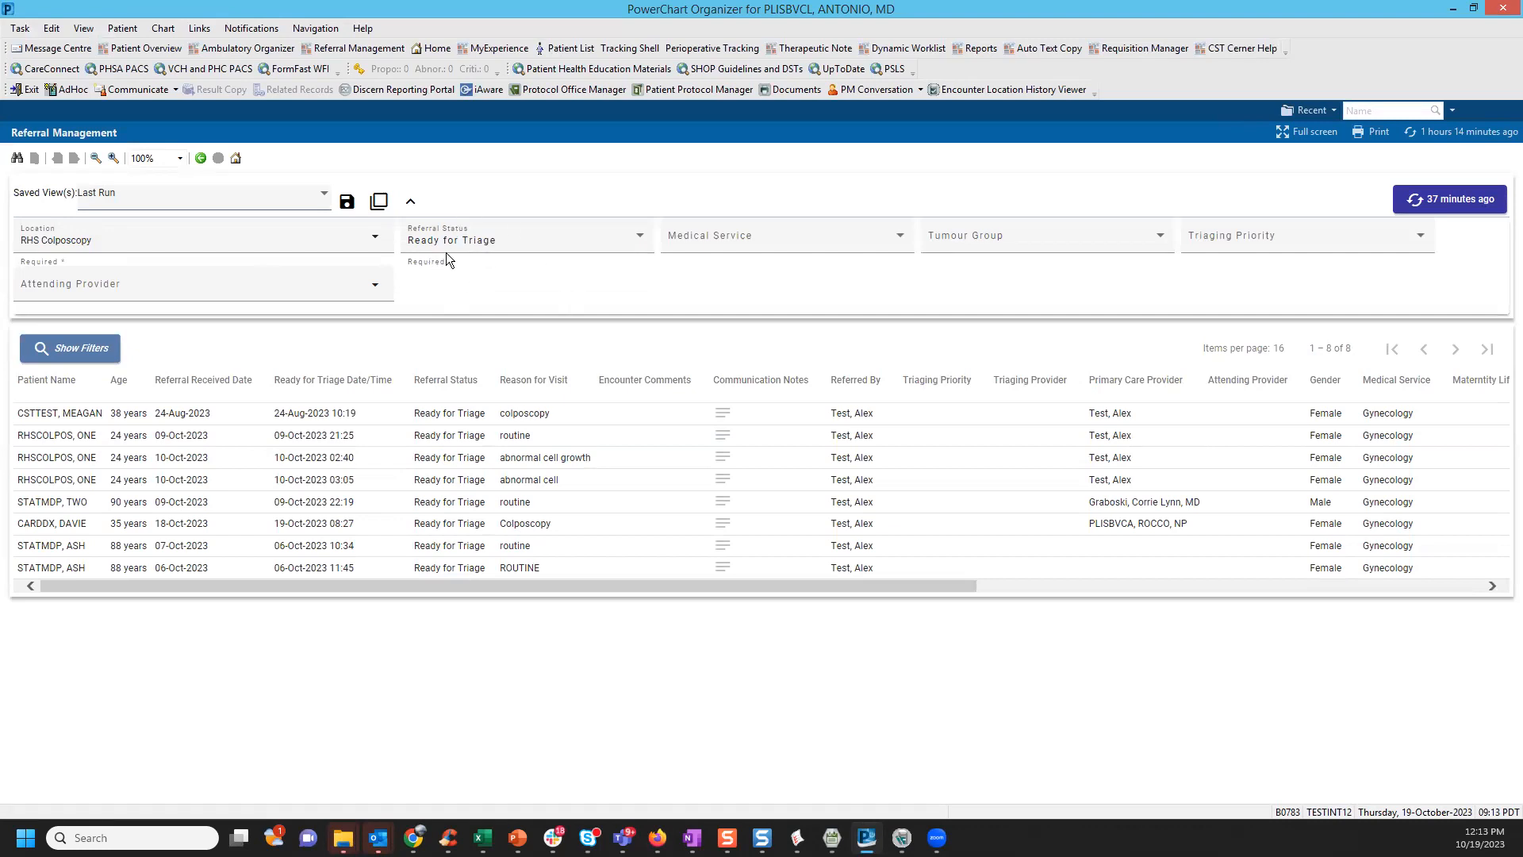
{"action": "left_click", "coordinate": [1455, 203]}
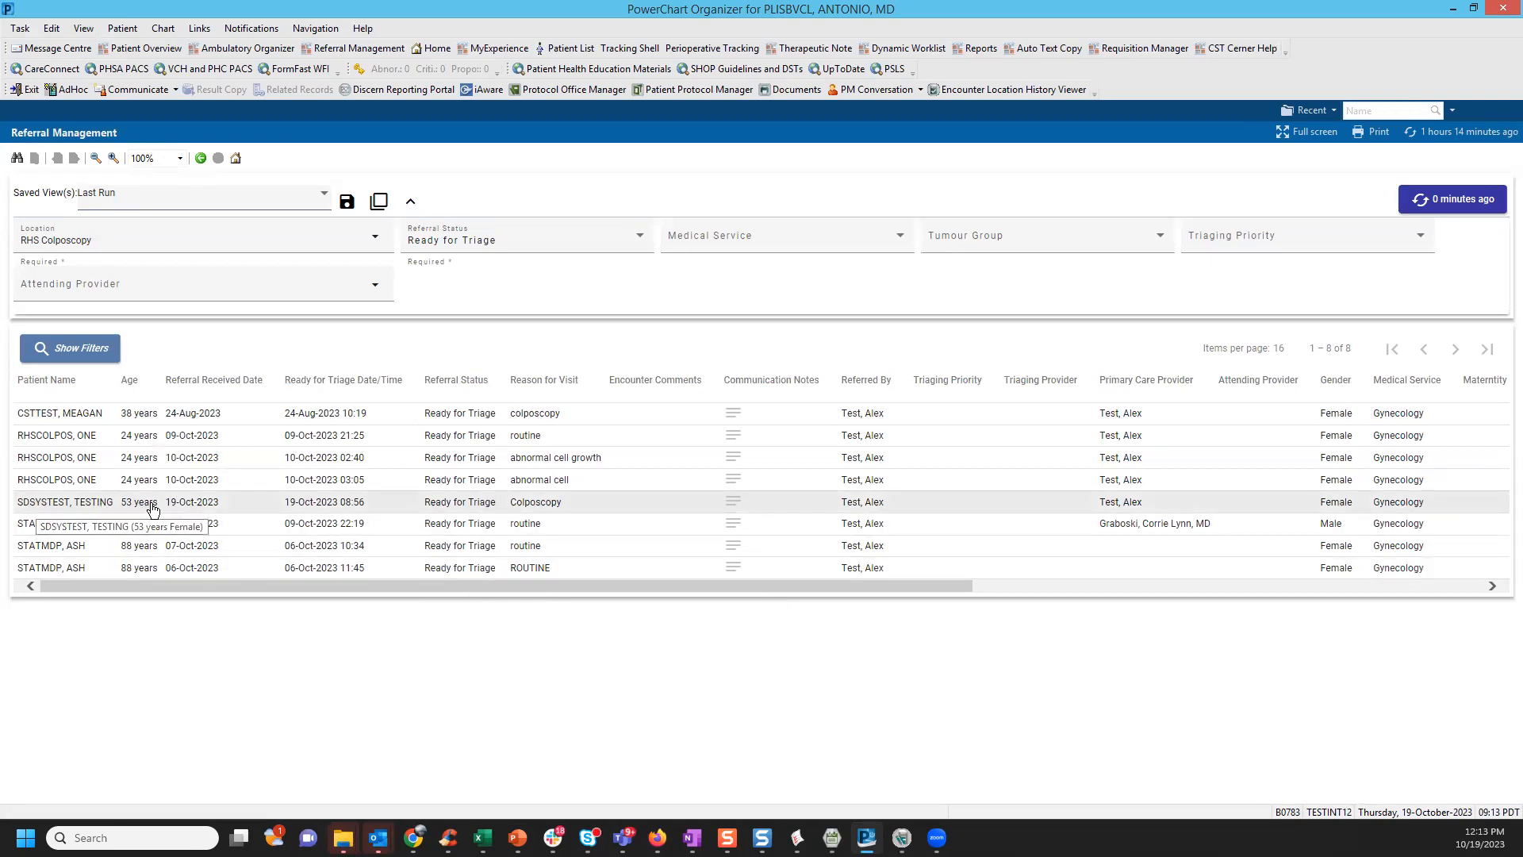
- Open the chart of the patient whose colposcopy referral was received 19-Oct-2023, assigning the Triage Provider relationship
{"action": "double_click", "coordinate": [248, 507]}
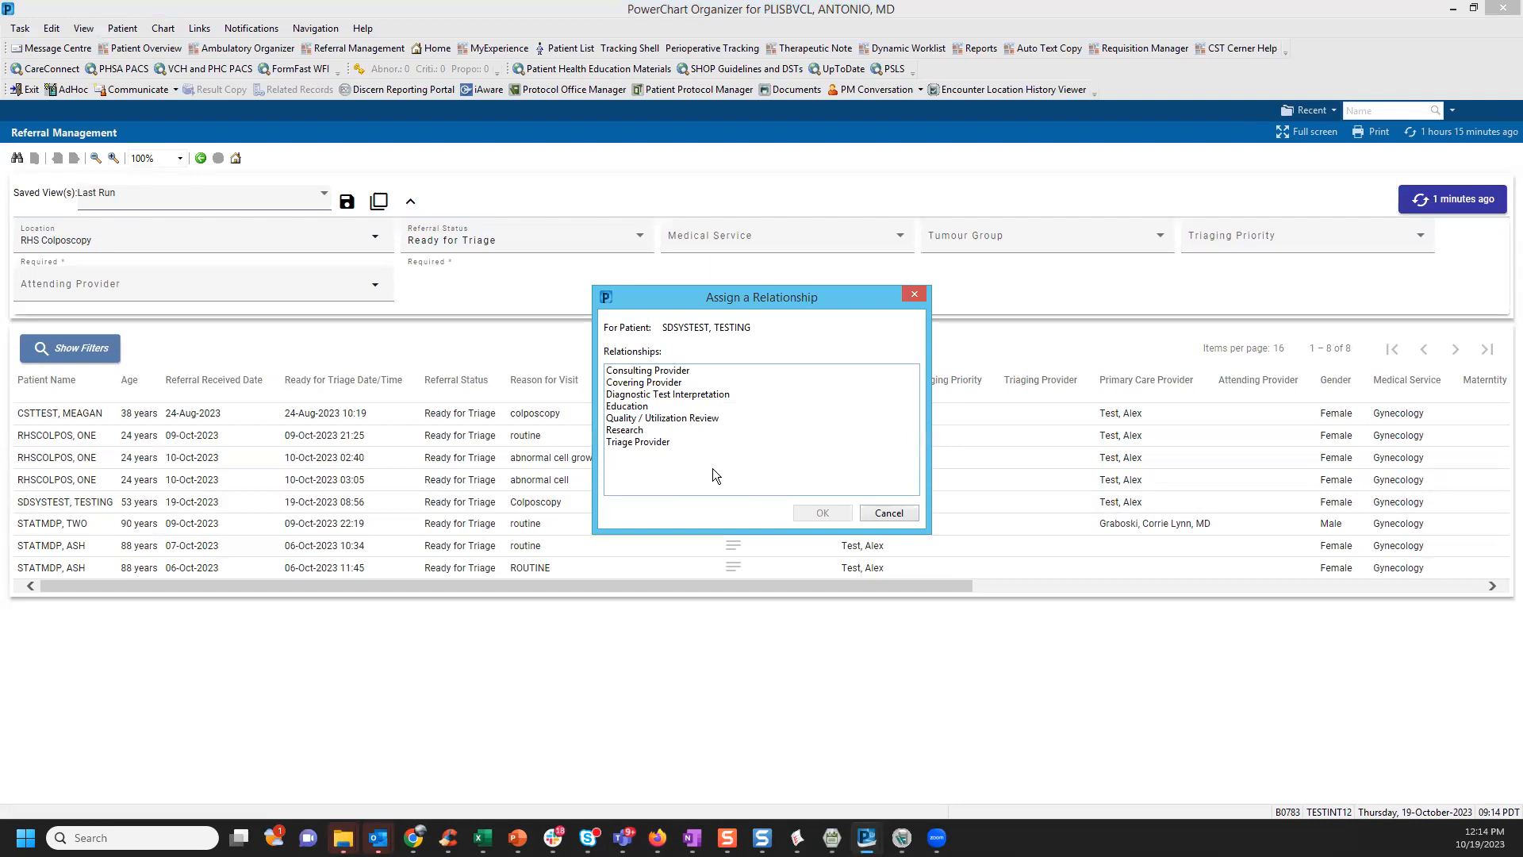
{"action": "left_click", "coordinate": [634, 442]}
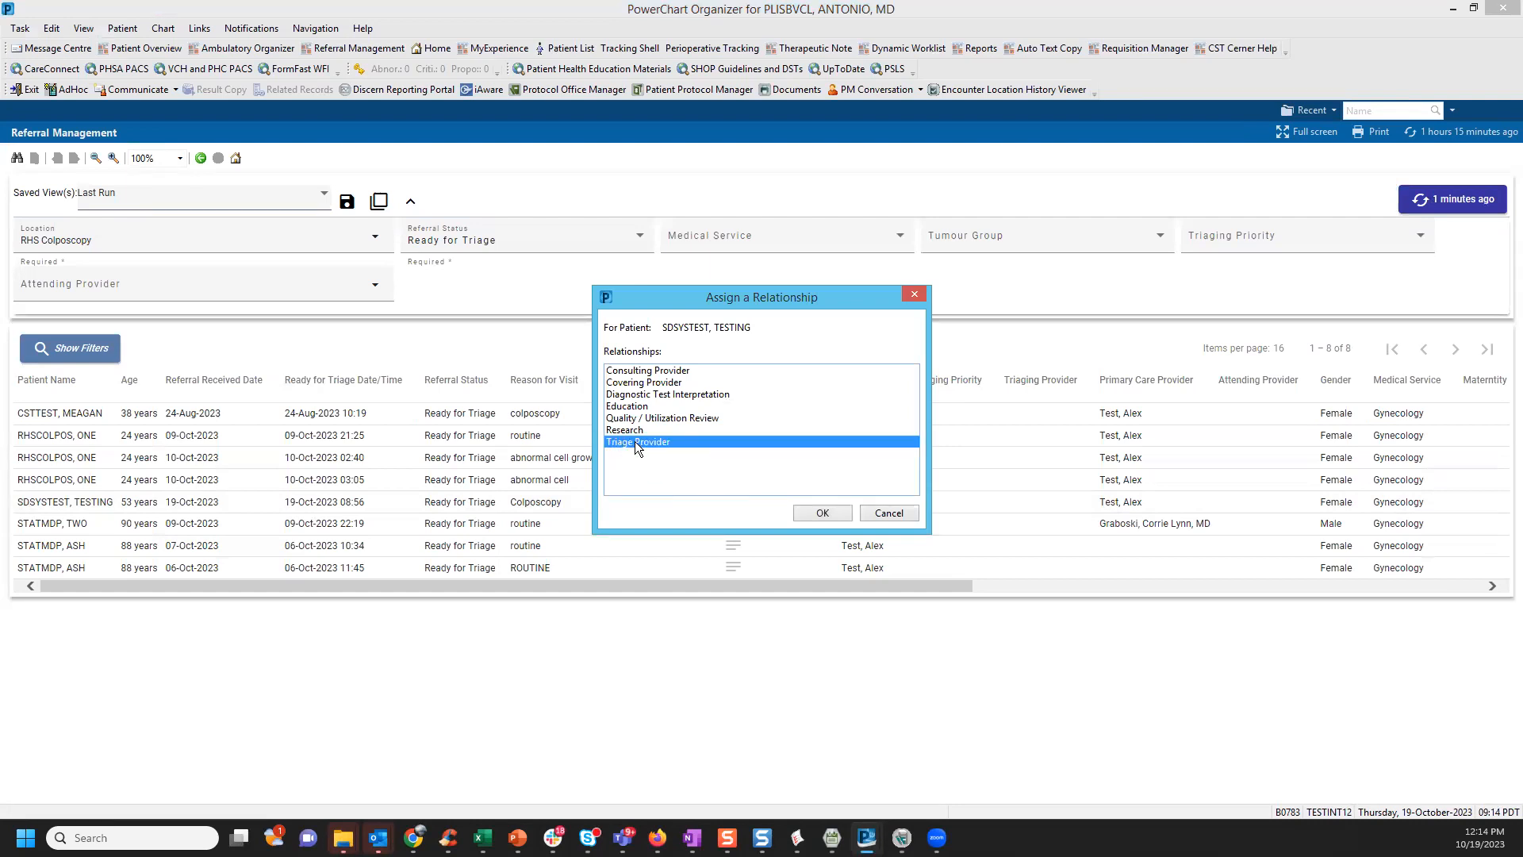
{"action": "left_click", "coordinate": [825, 510]}
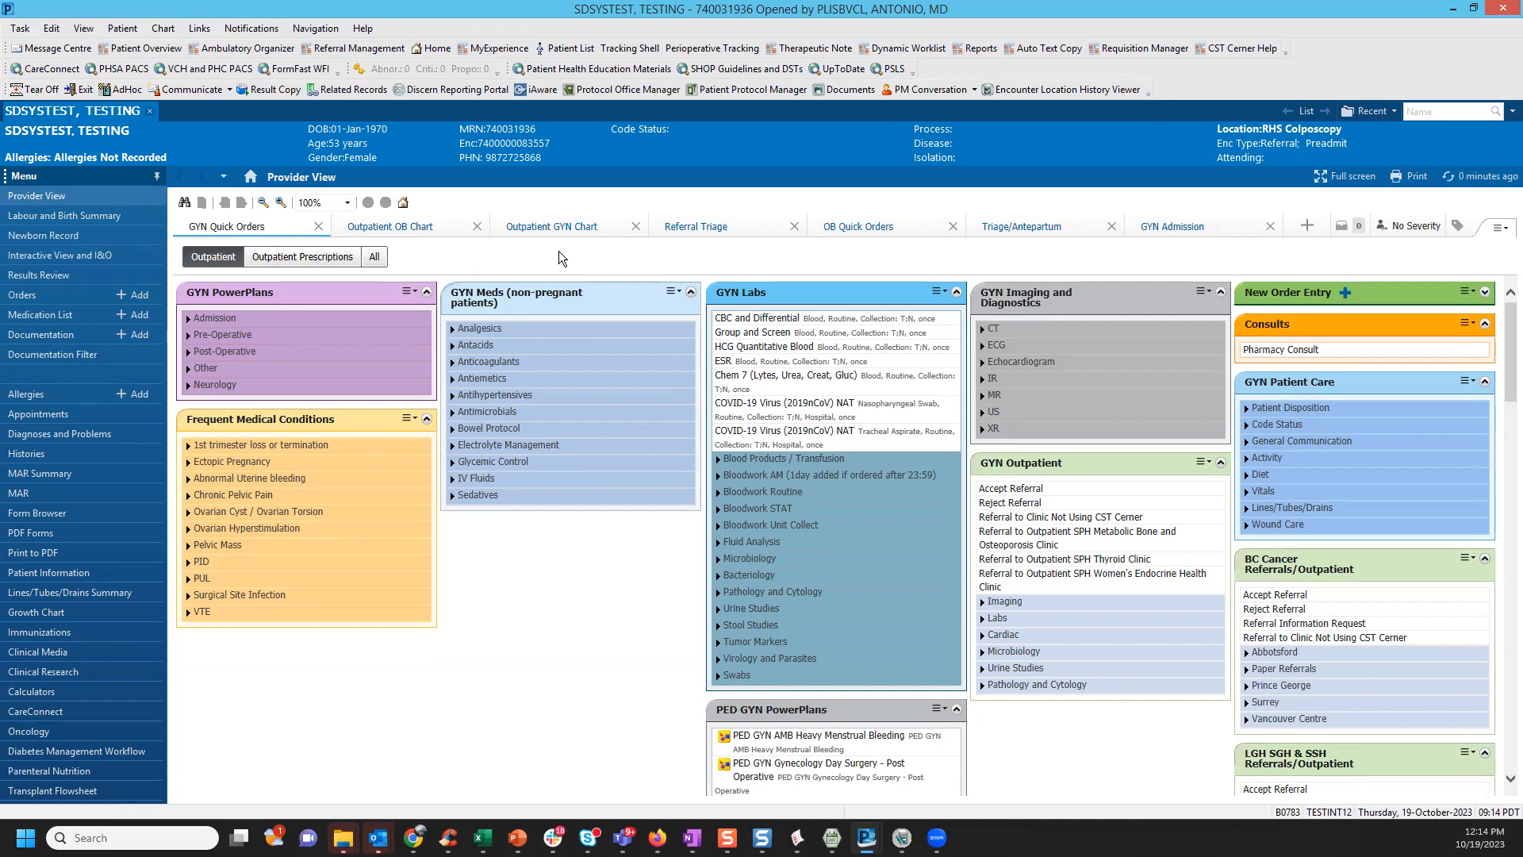
- Open the Referral Triage view and move the Documents and Order Profile components above Histories
{"action": "left_click", "coordinate": [710, 226]}
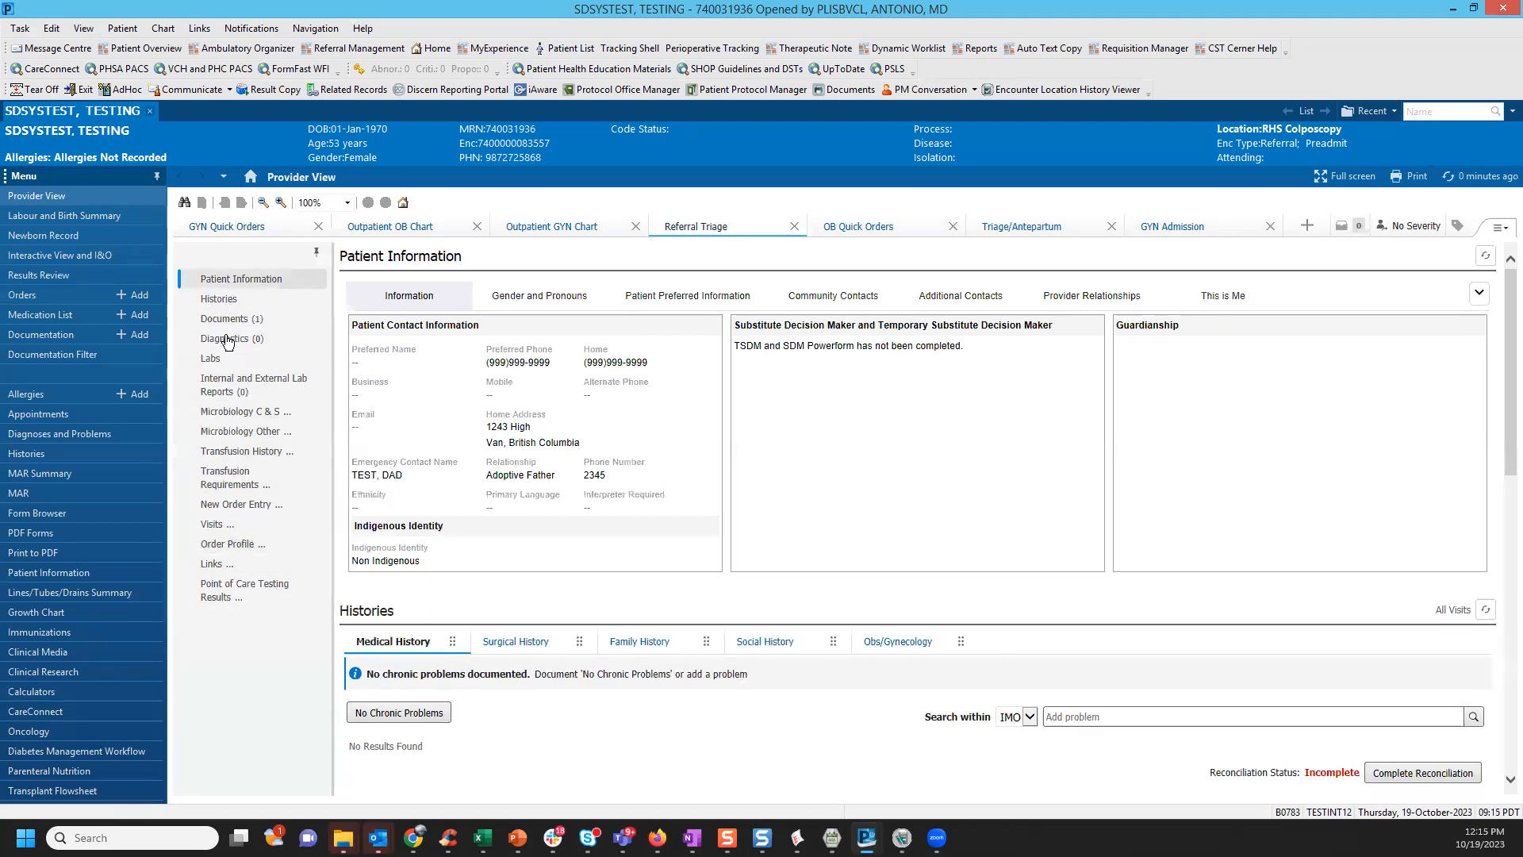
{"action": "left_click_drag", "start_coordinate": [230, 544], "coordinate": [249, 306]}
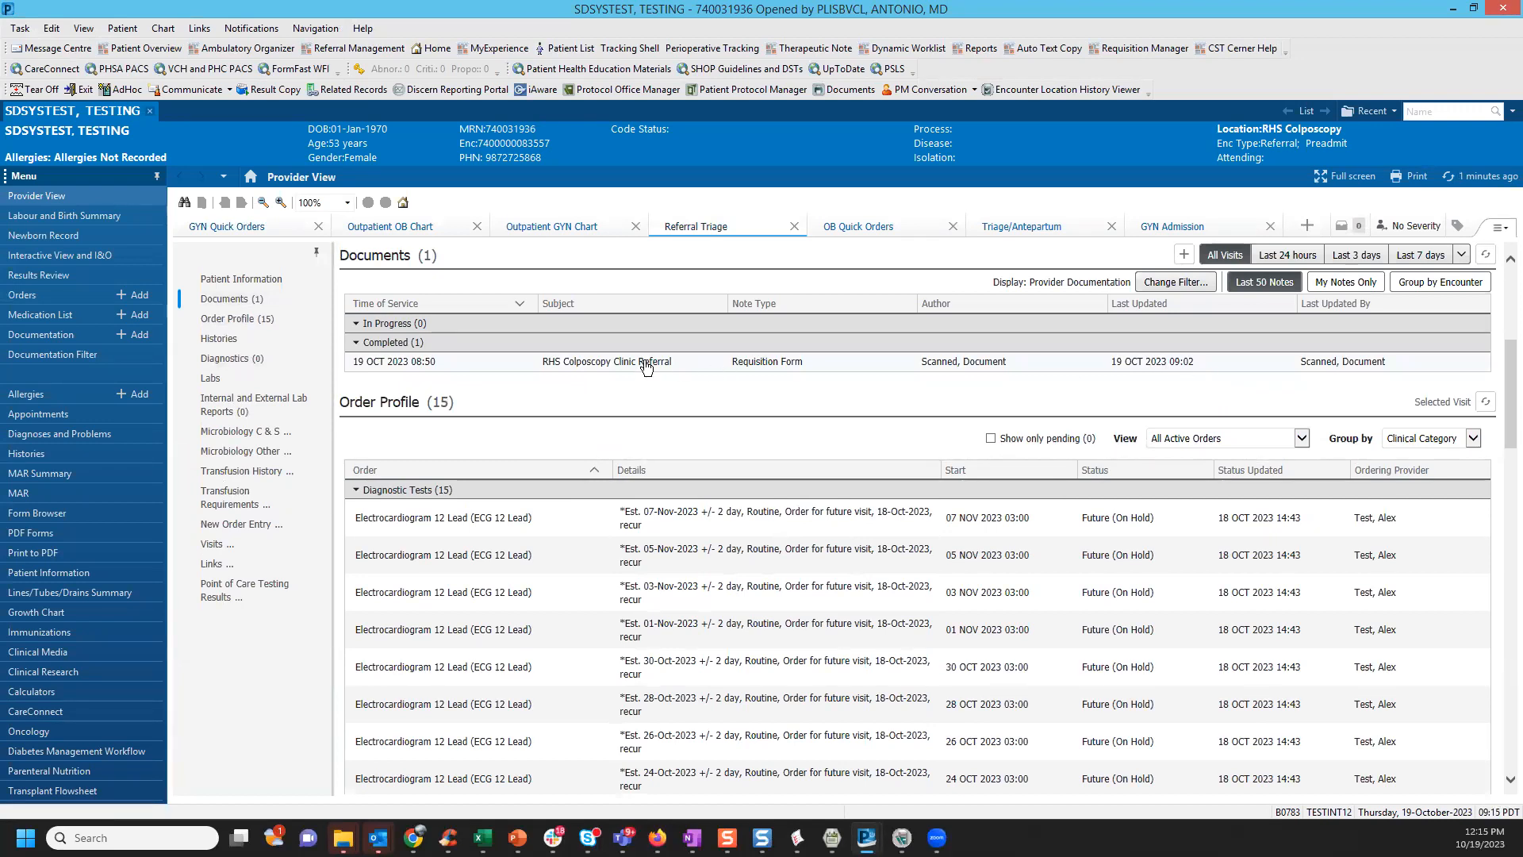
- Open the scanned RHS Colposcopy Clinic Referral document, read through the whole form at reduced zoom, and close it
{"action": "left_click", "coordinate": [591, 363]}
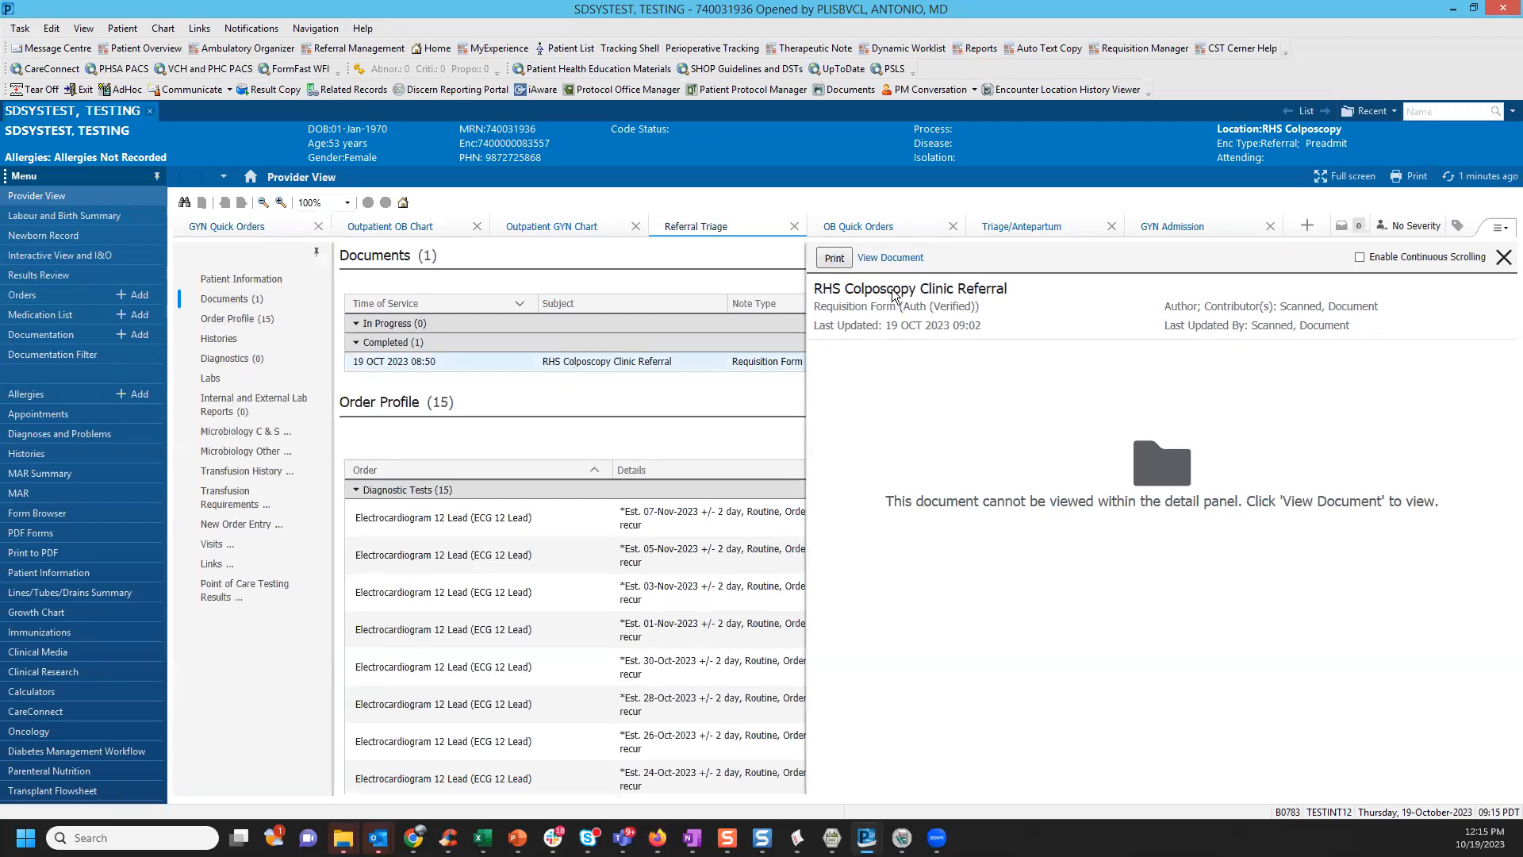
{"action": "left_click", "coordinate": [891, 258]}
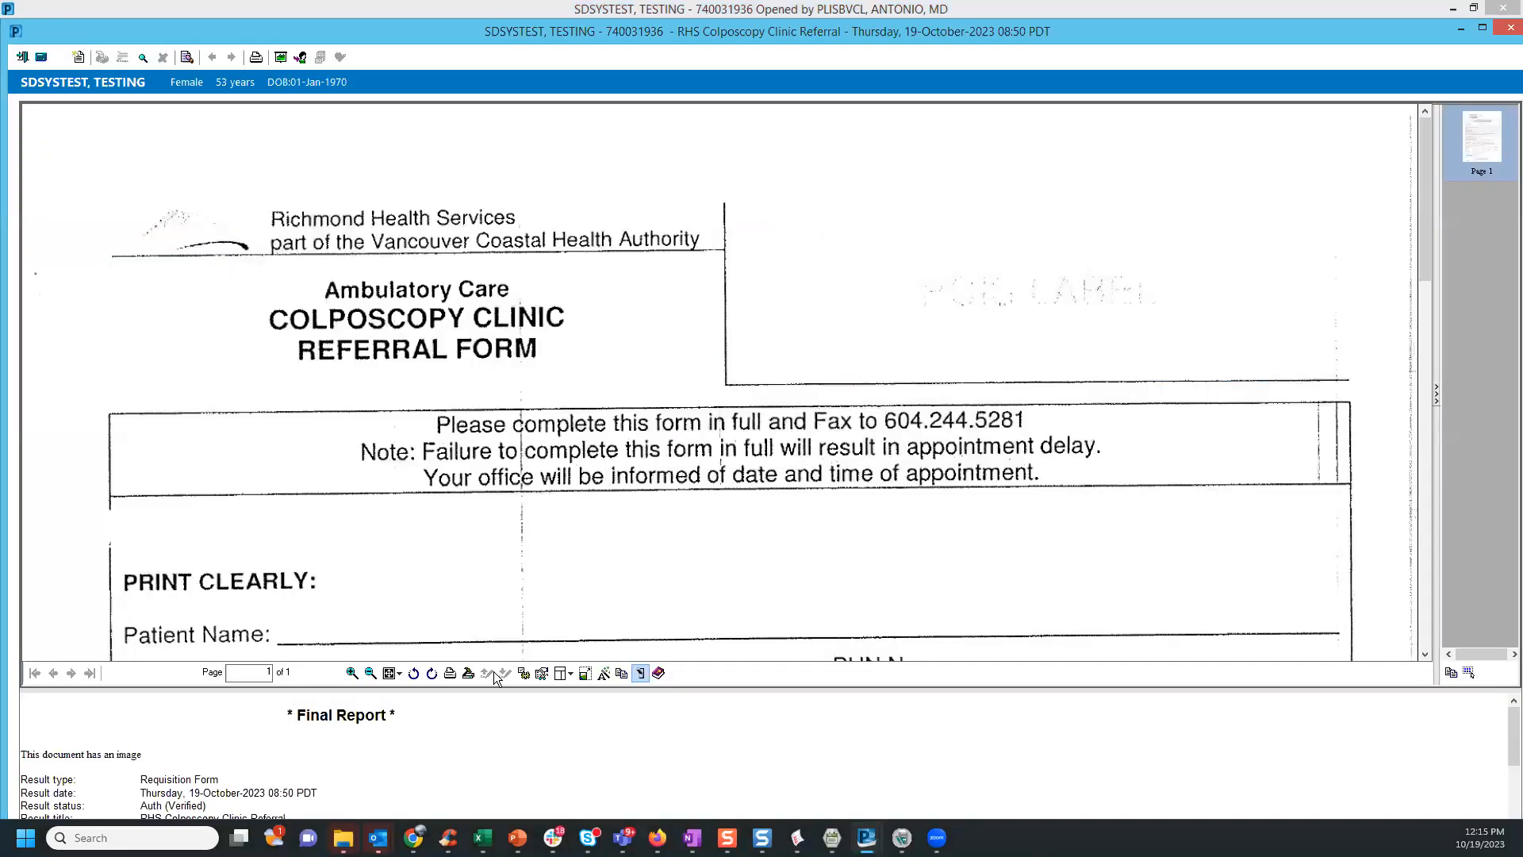
{"action": "left_click", "coordinate": [370, 672]}
{"action": "left_click", "coordinate": [370, 672]}
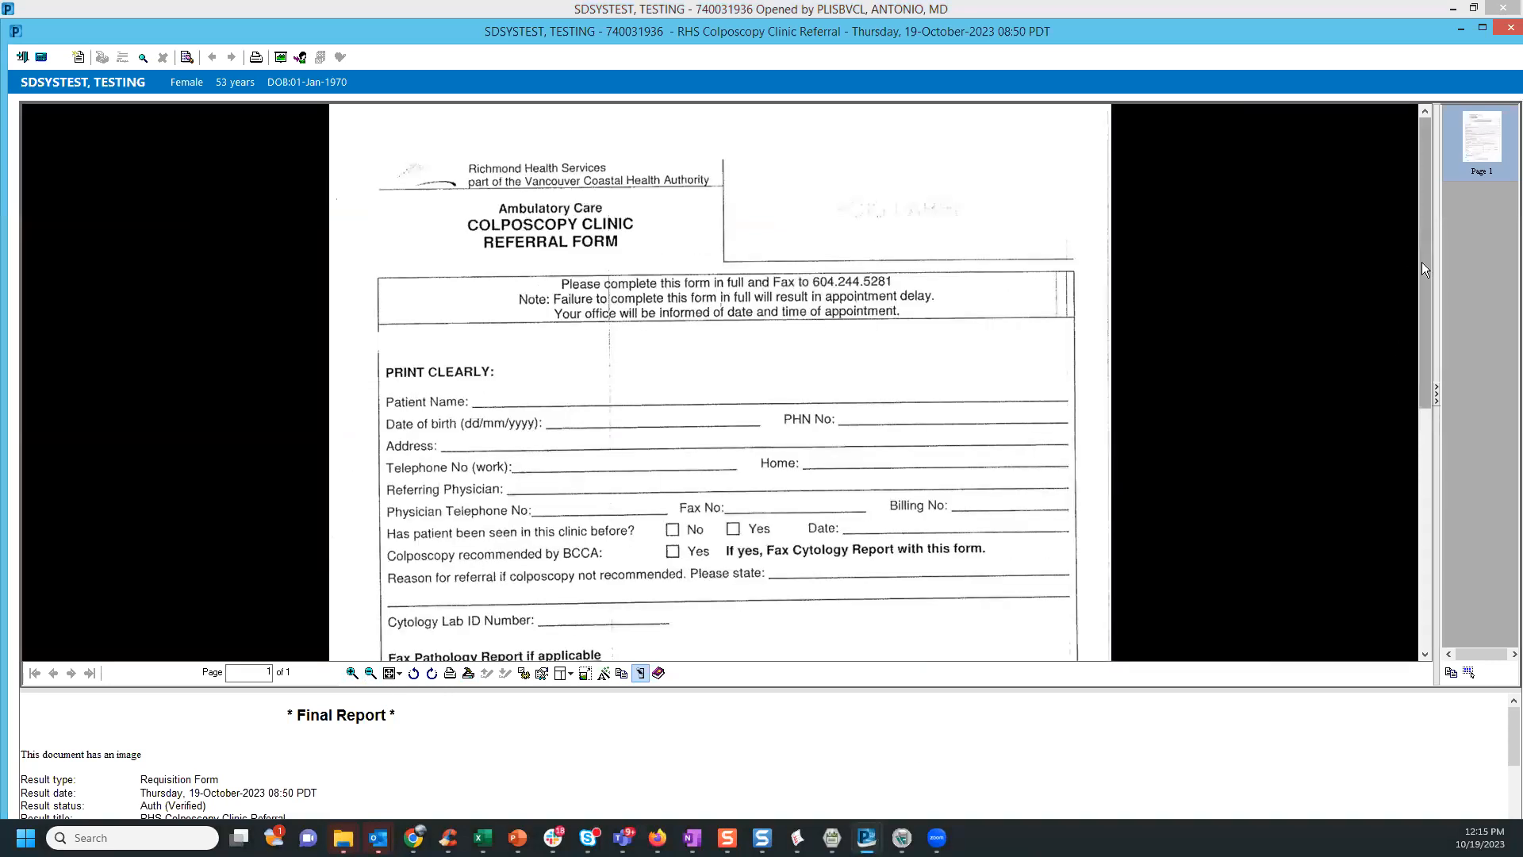
{"action": "scroll", "coordinate": [1424, 330], "scroll_direction": "down", "scroll_amount": 1}
{"action": "left_click_drag", "start_coordinate": [1424, 330], "coordinate": [1388, 538]}
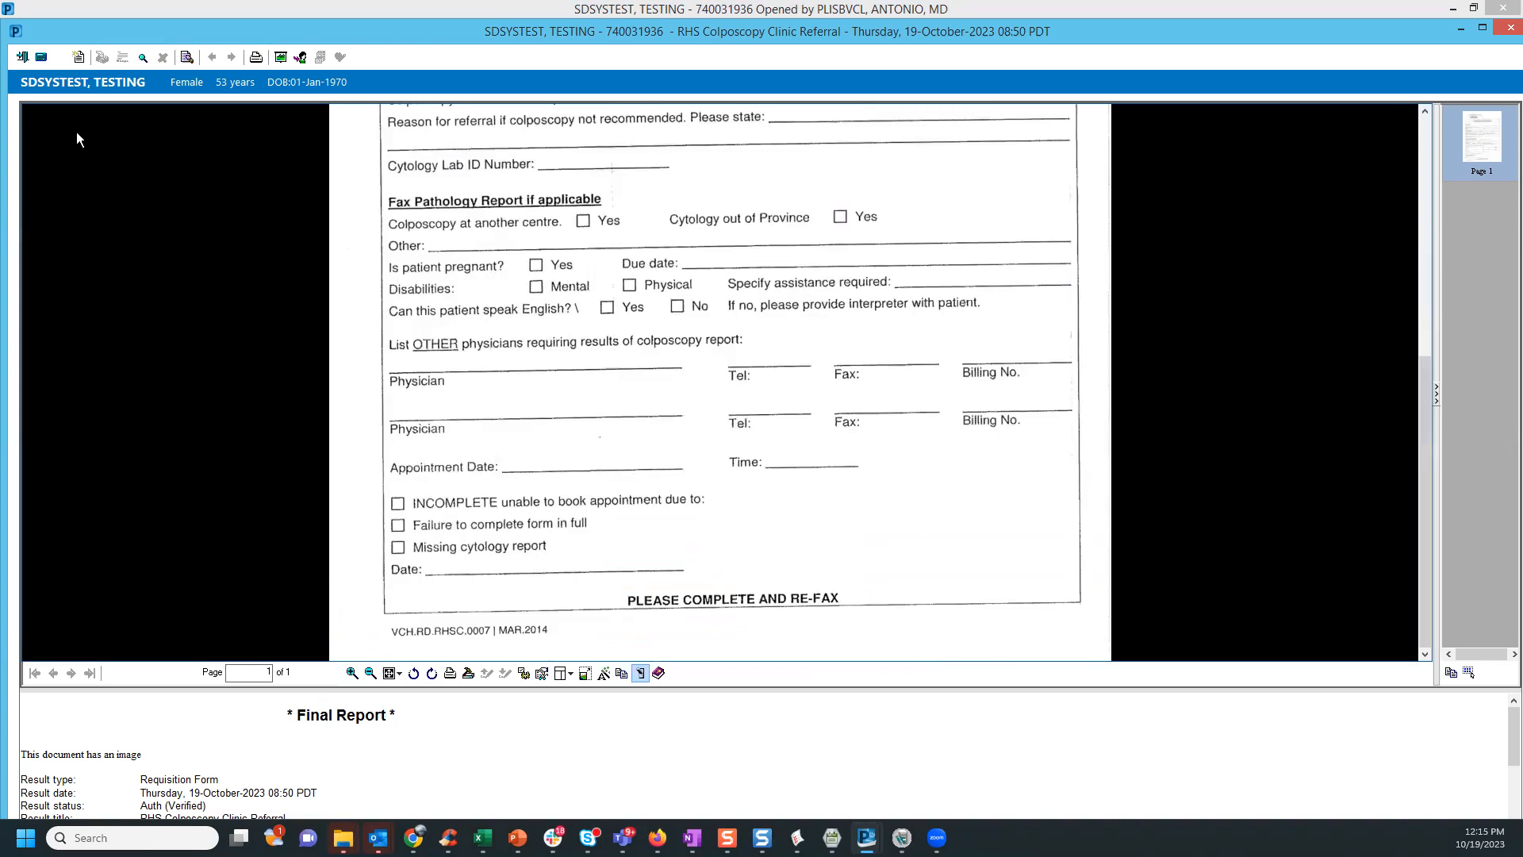
{"action": "left_click", "coordinate": [23, 55]}
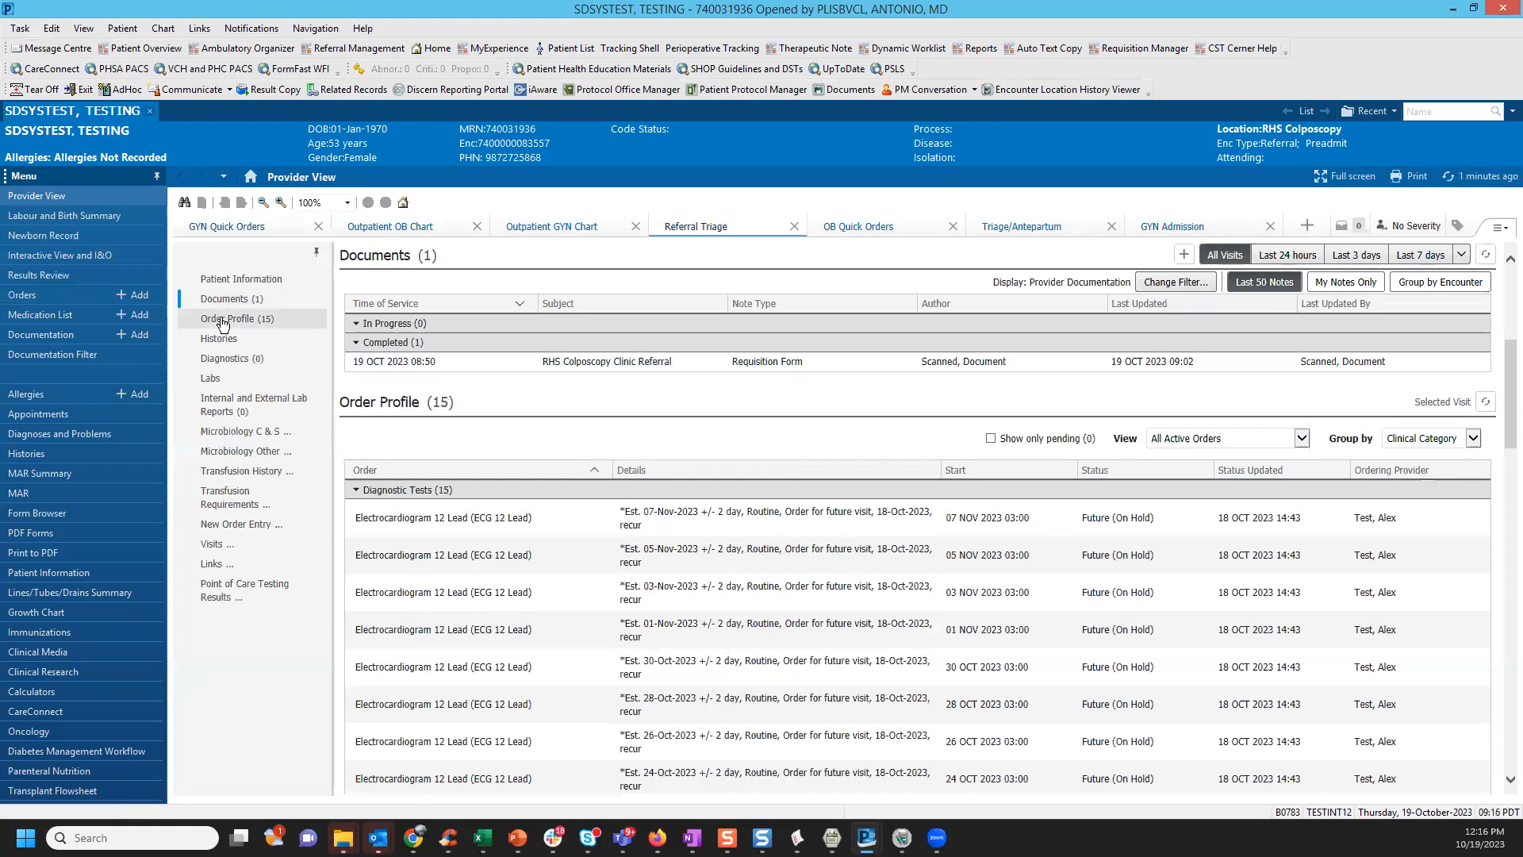
- Move the New Order Entry component above Order Profile, and add the Accept Referral order by searching for "accept"
{"action": "left_click", "coordinate": [254, 527]}
{"action": "mouse_move", "coordinate": [250, 362]}
{"action": "left_mouse_down"}
{"action": "mouse_move", "coordinate": [254, 322]}
{"action": "mouse_move", "coordinate": [258, 338]}
{"action": "left_mouse_up"}
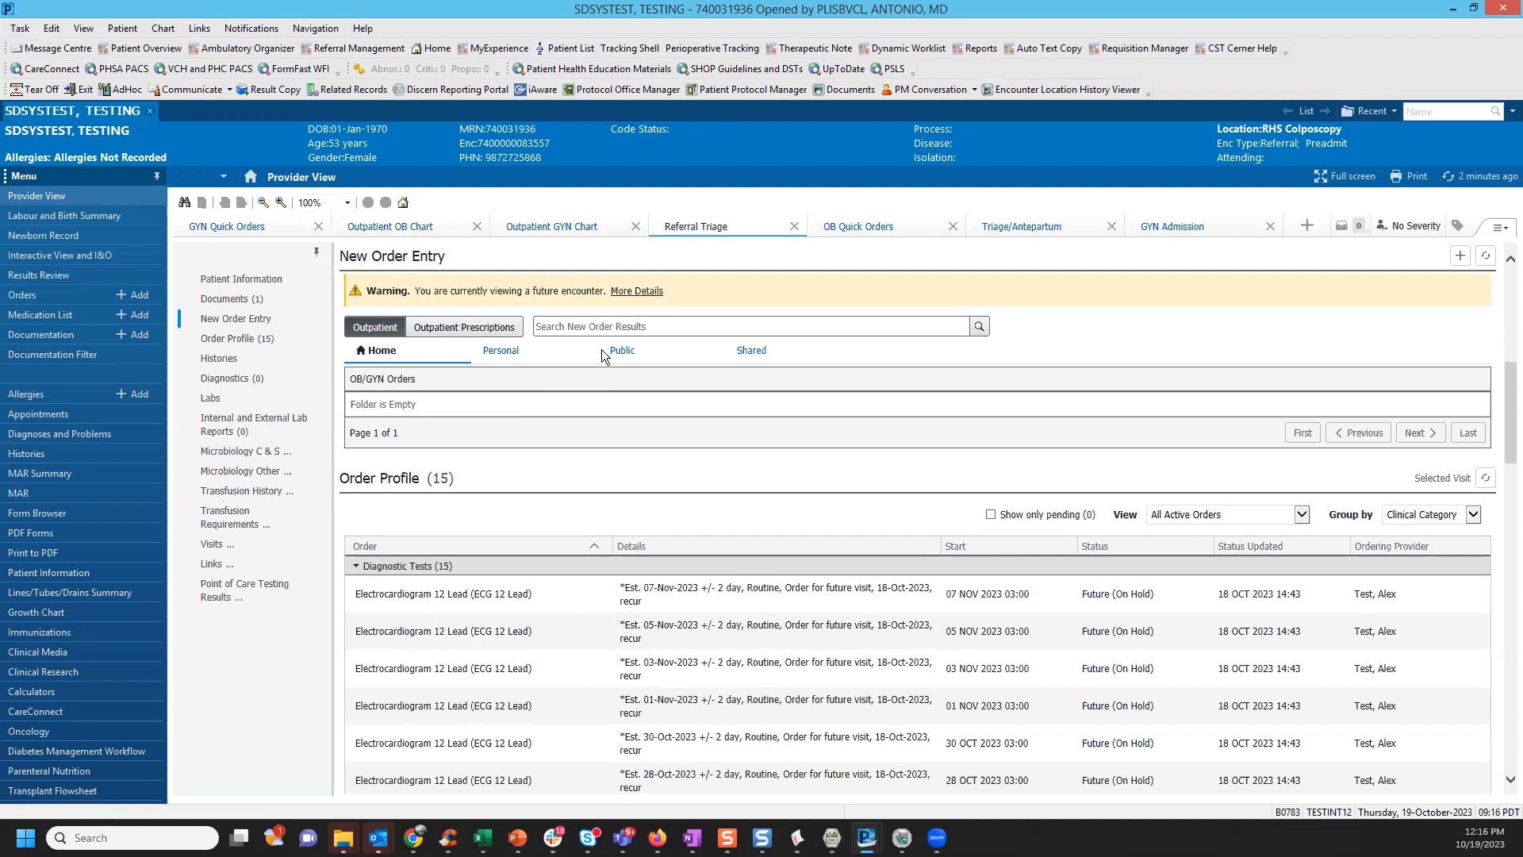
{"action": "left_click", "coordinate": [597, 324]}
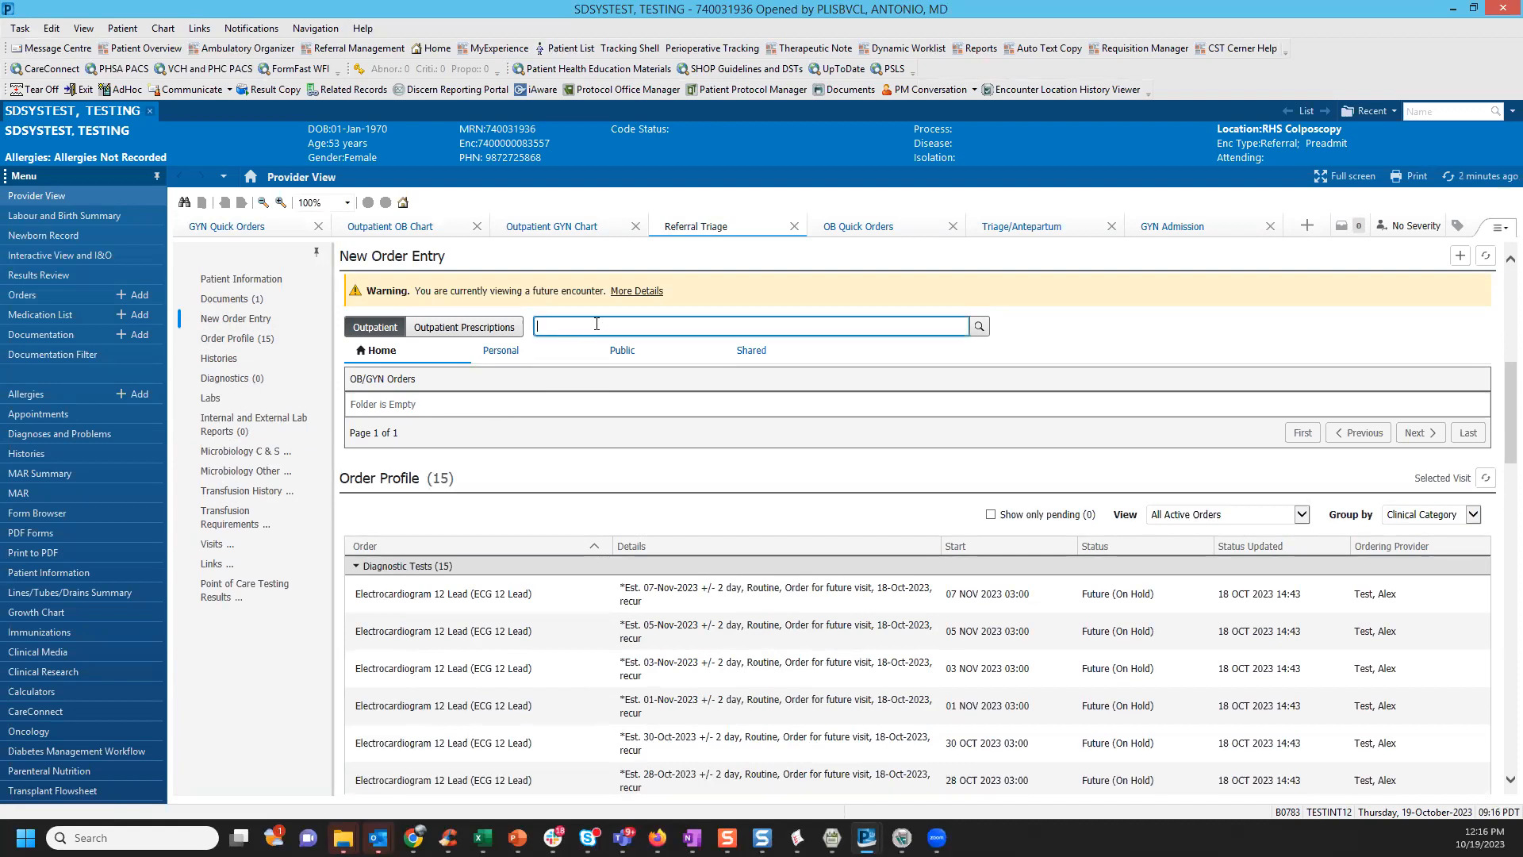
{"action": "type", "text": "accept"}
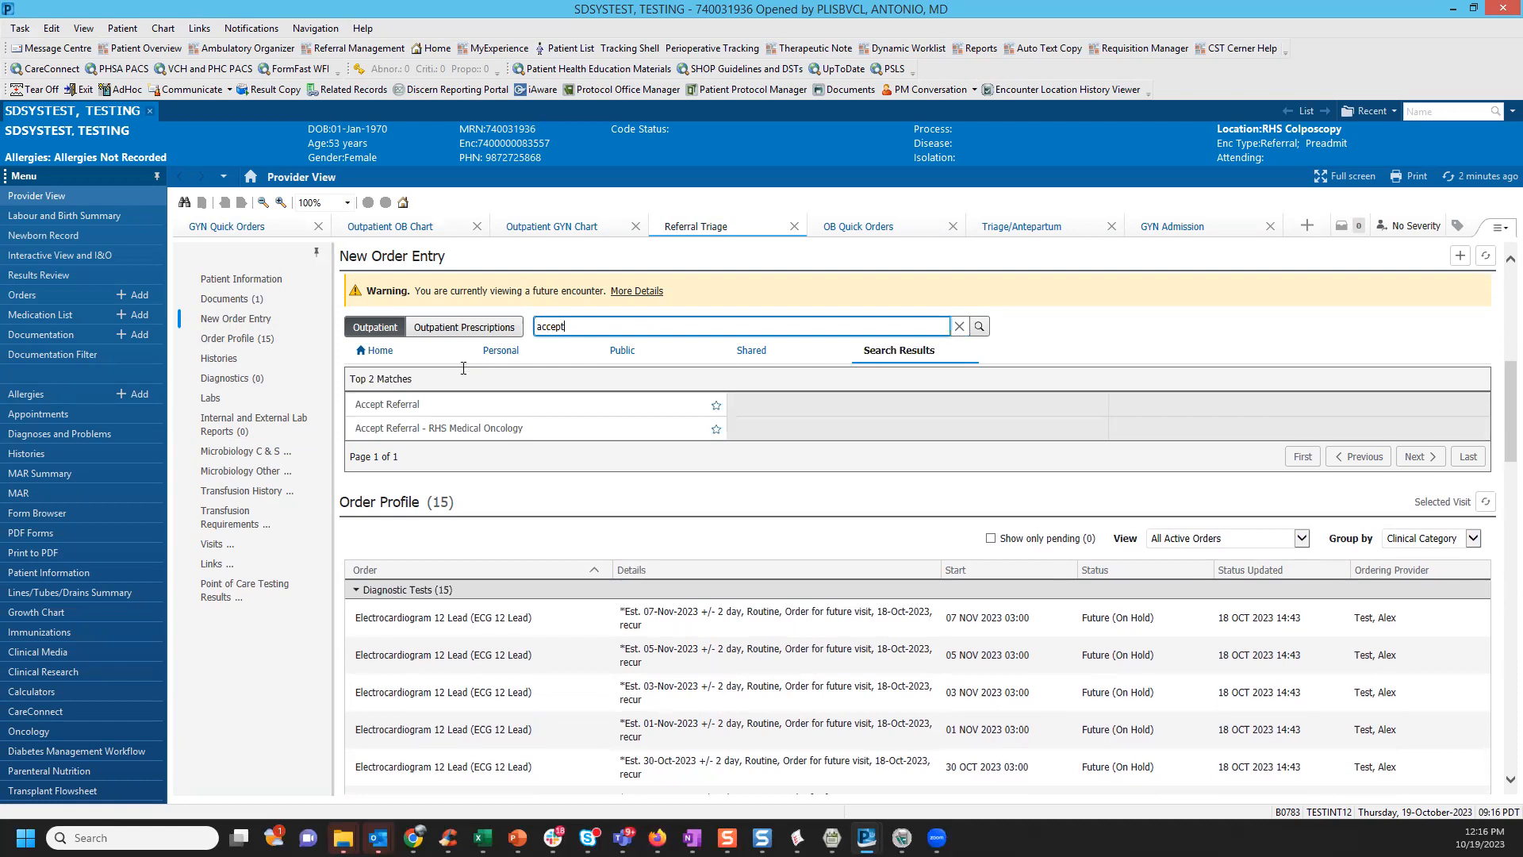
{"action": "left_click", "coordinate": [413, 403]}
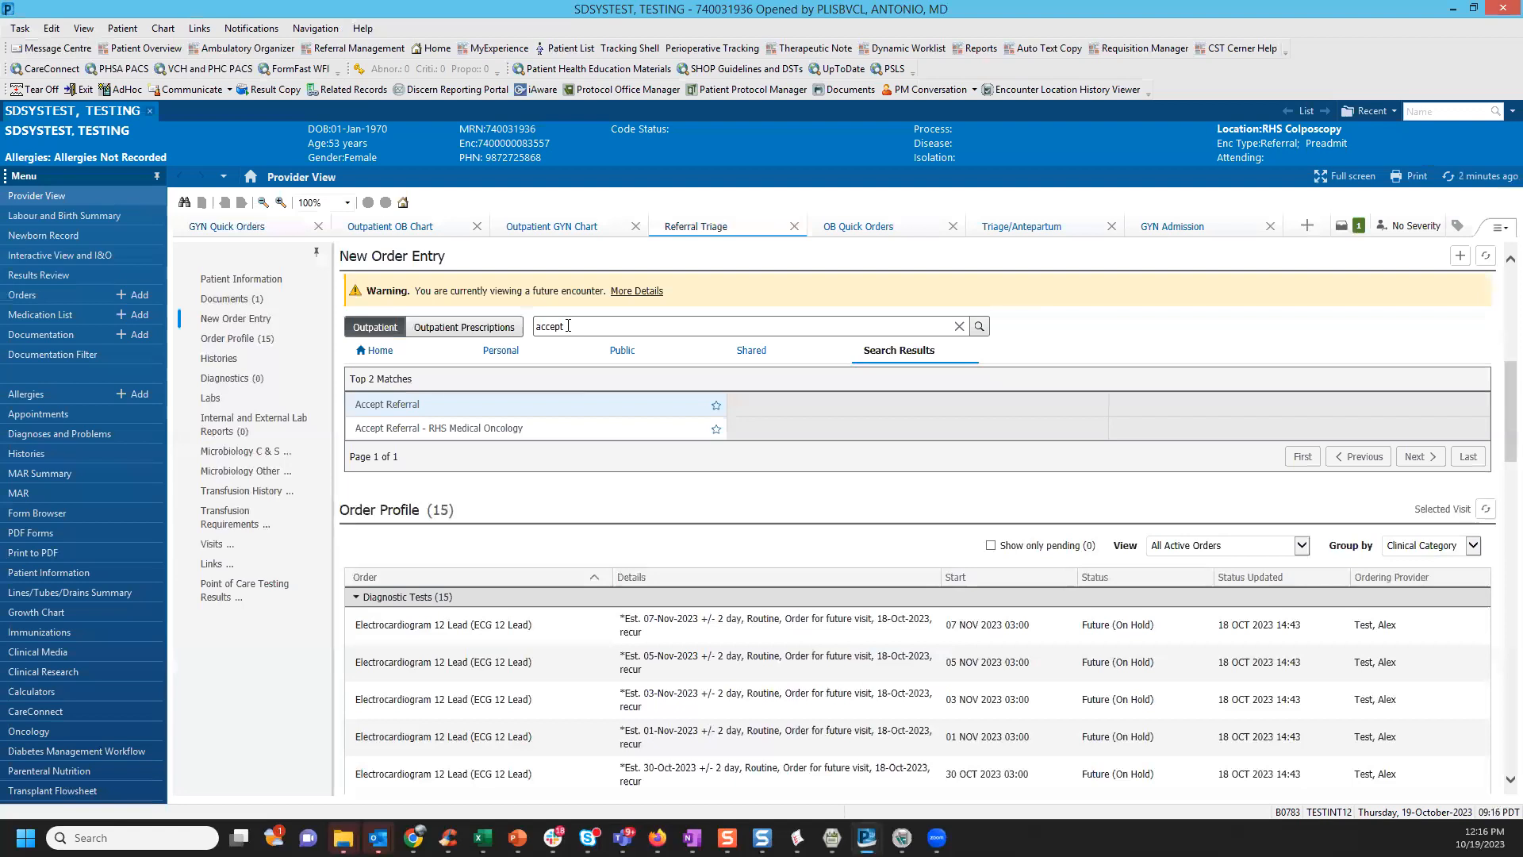
- Set the Accept Referral order's Sch Priority to Within 1 day and Visit Modality to In Person/Clinic, and sign the order
{"action": "left_click", "coordinate": [1340, 229]}
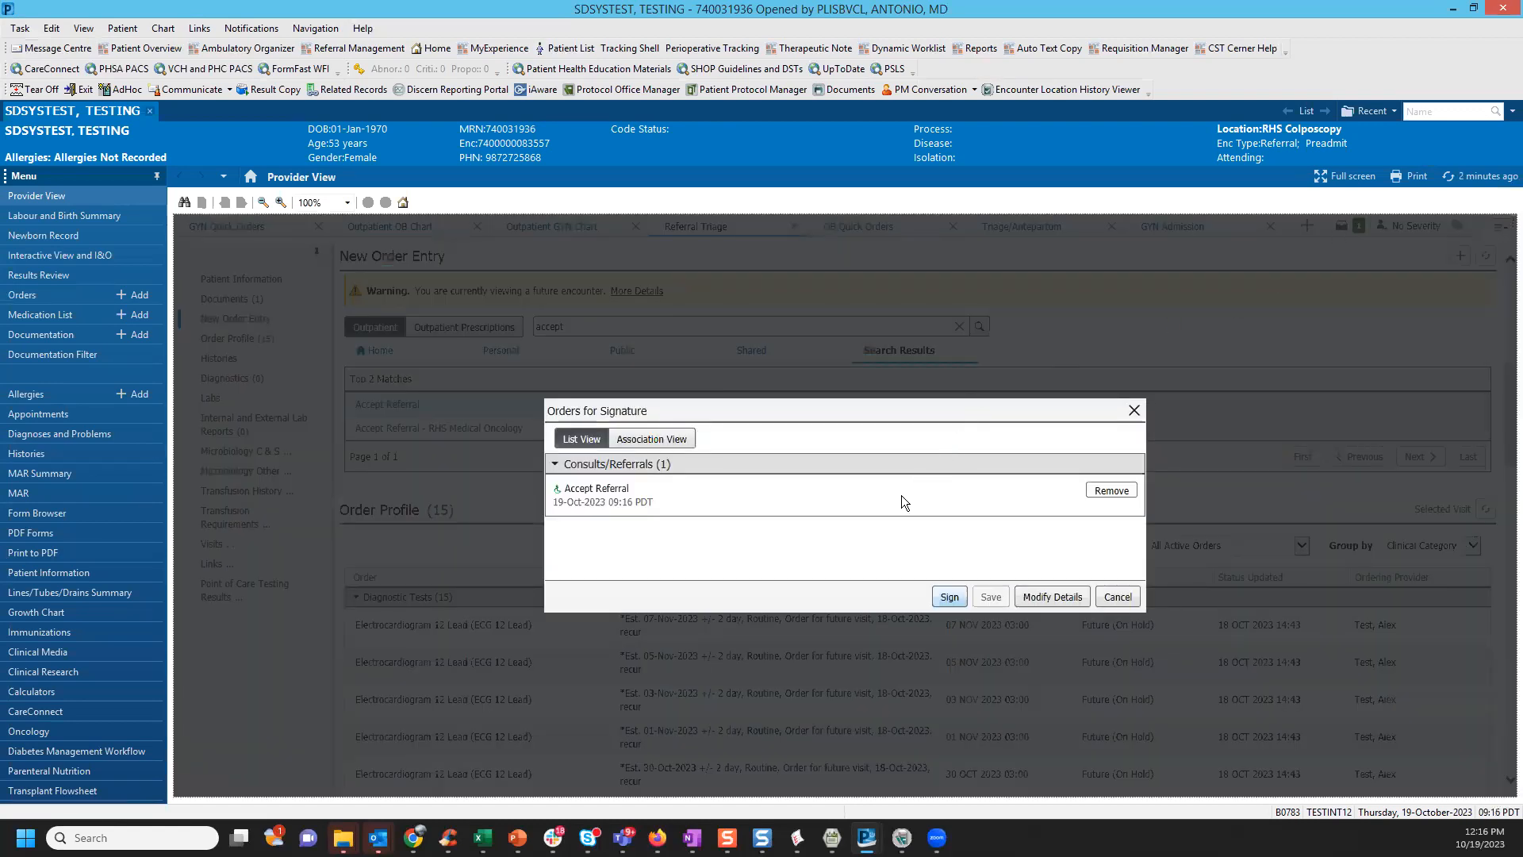
{"action": "left_click", "coordinate": [1067, 601]}
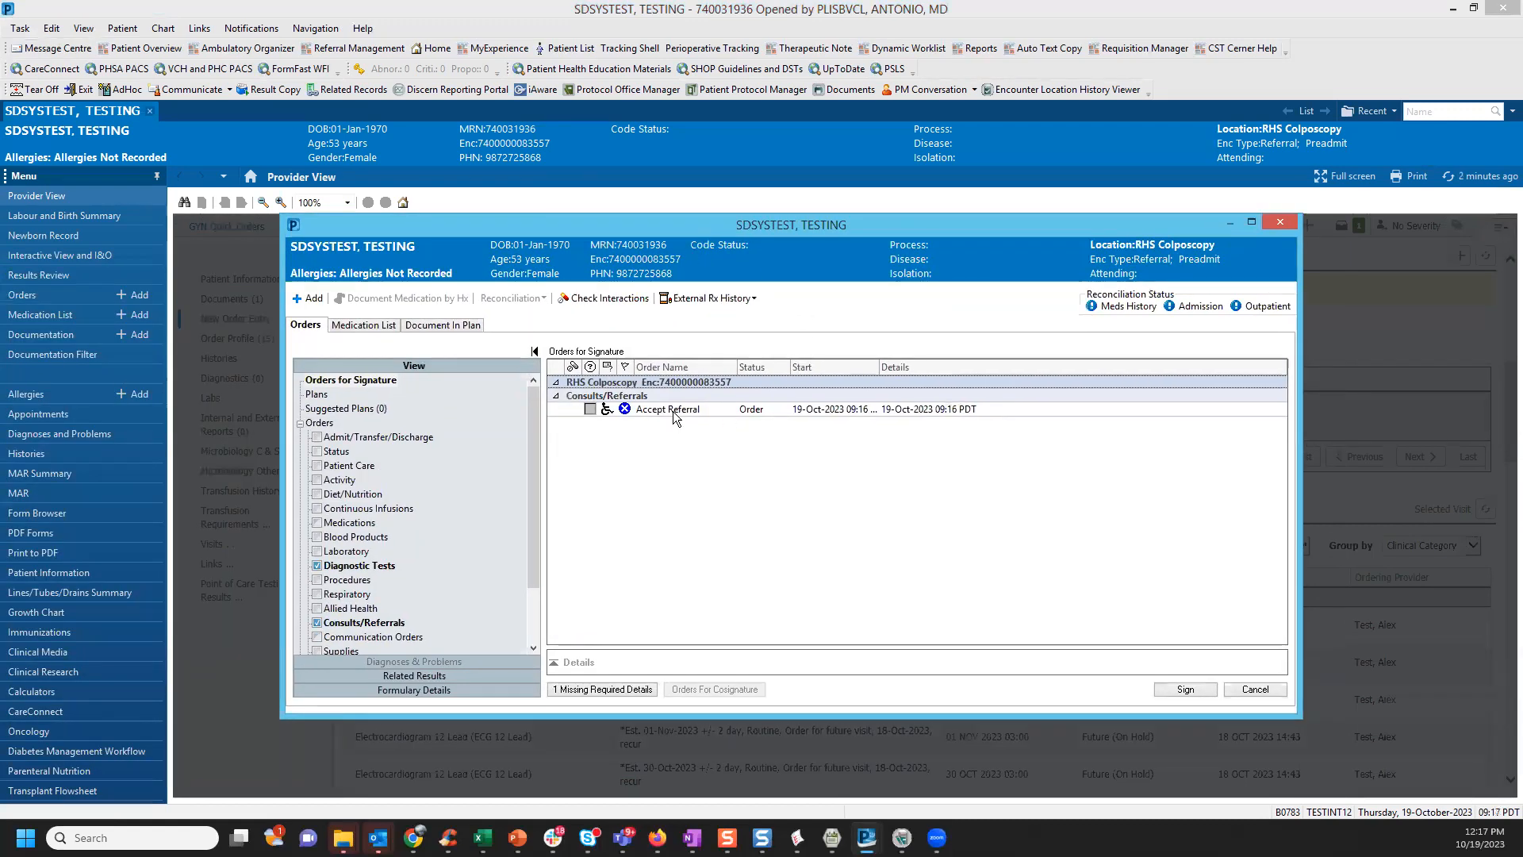
{"action": "double_click", "coordinate": [672, 409]}
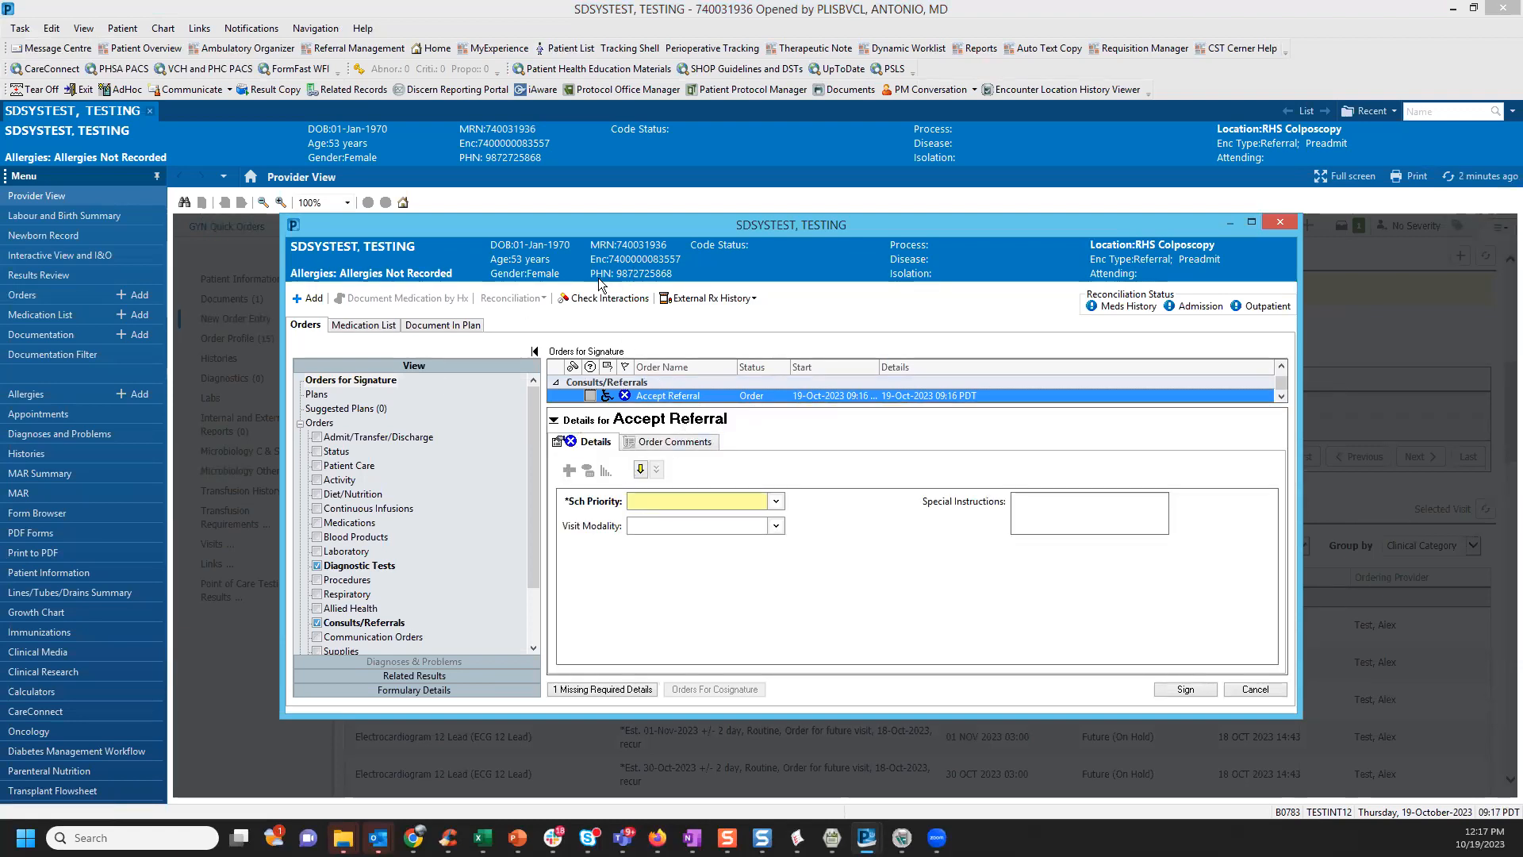
{"action": "left_click", "coordinate": [776, 501]}
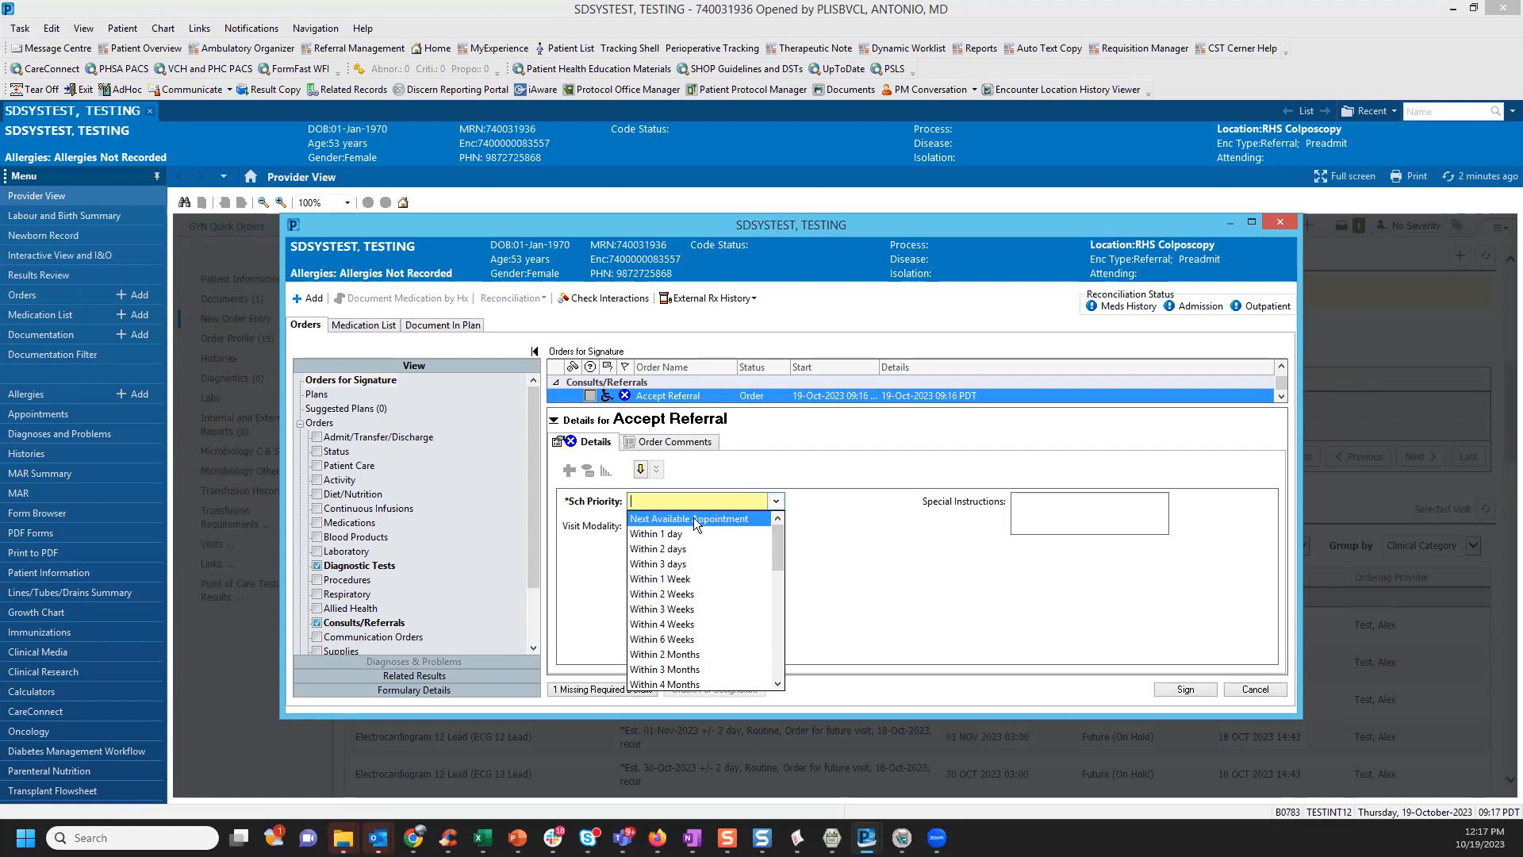
{"action": "left_click_drag", "start_coordinate": [777, 555], "coordinate": [777, 679]}
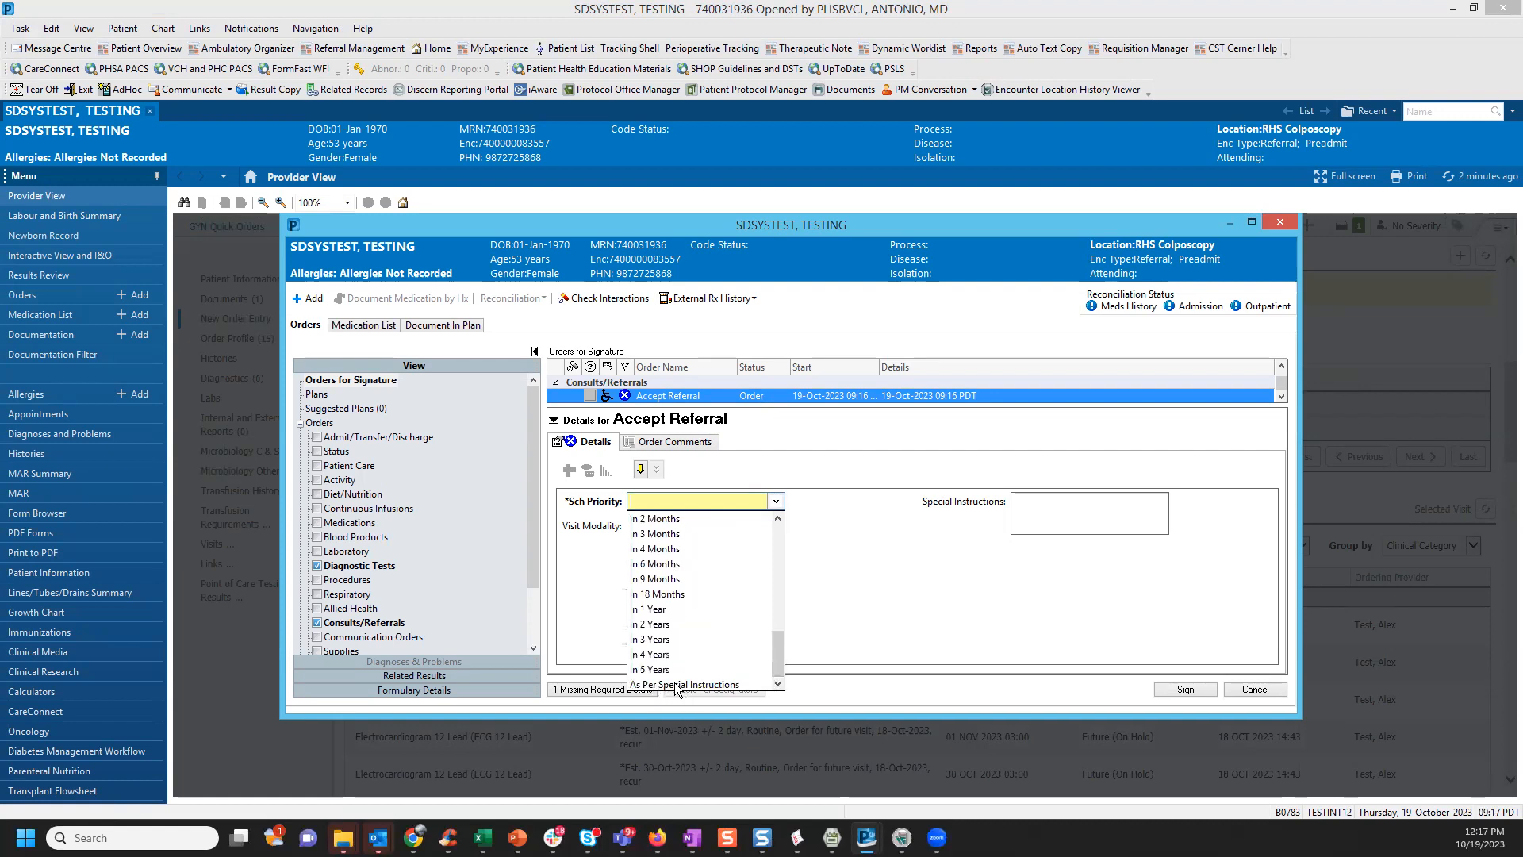
{"action": "left_click_drag", "start_coordinate": [779, 655], "coordinate": [771, 519]}
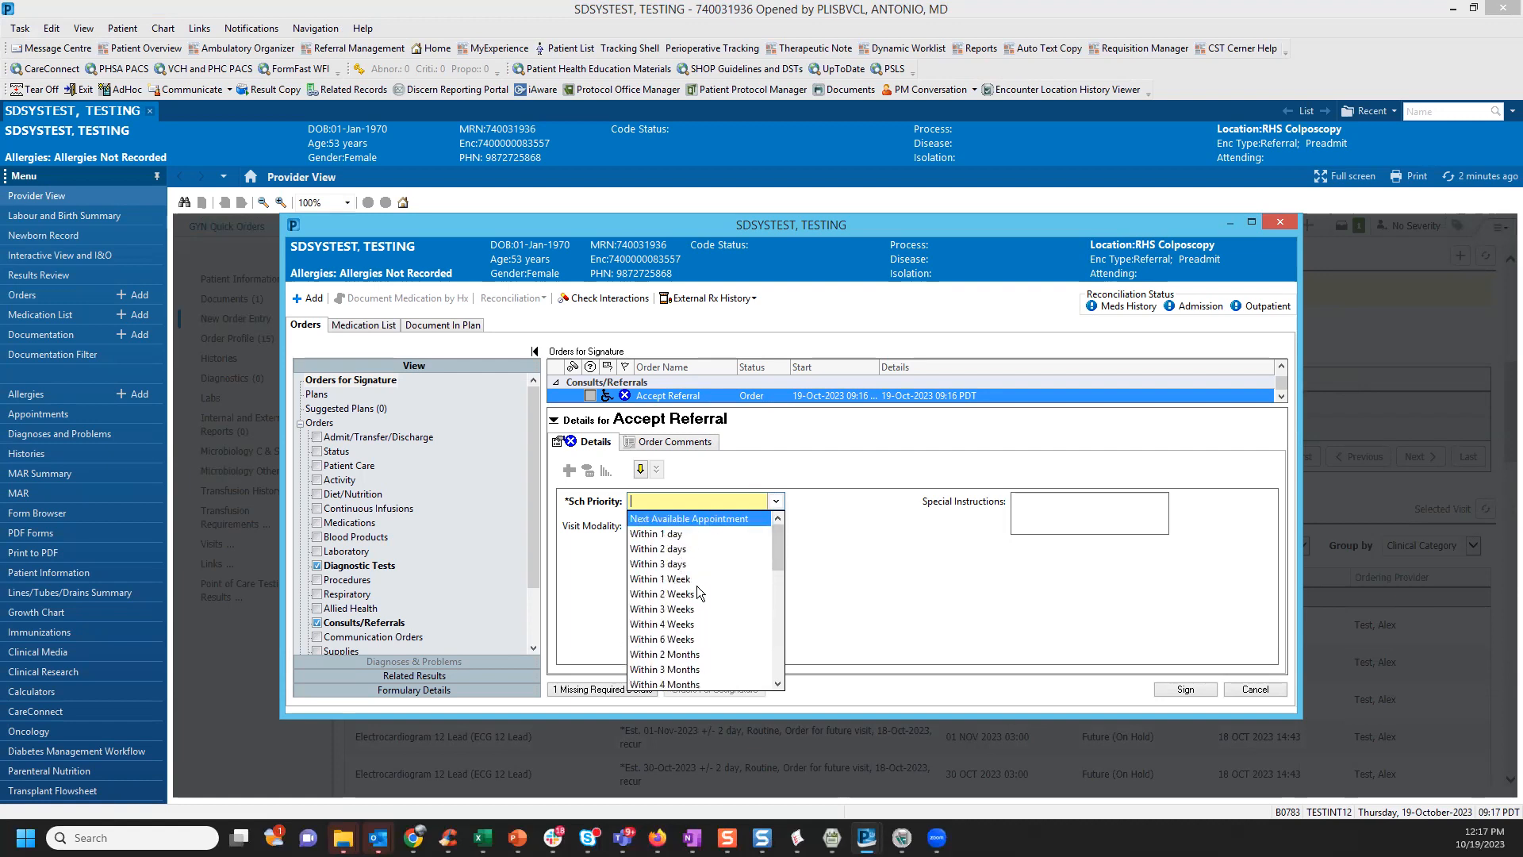
{"action": "left_click", "coordinate": [662, 534]}
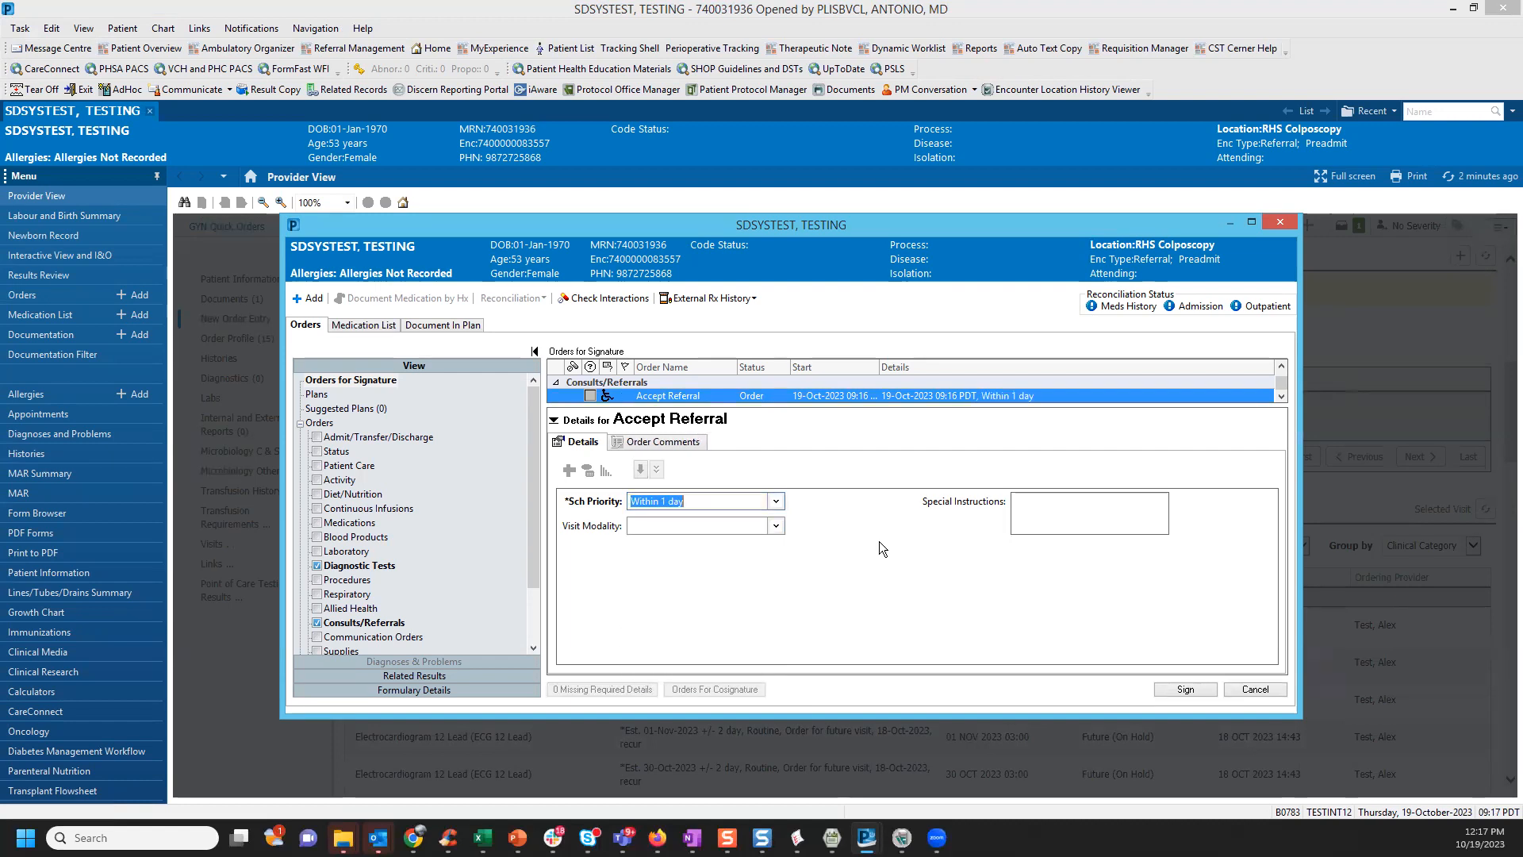
{"action": "left_click", "coordinate": [776, 527]}
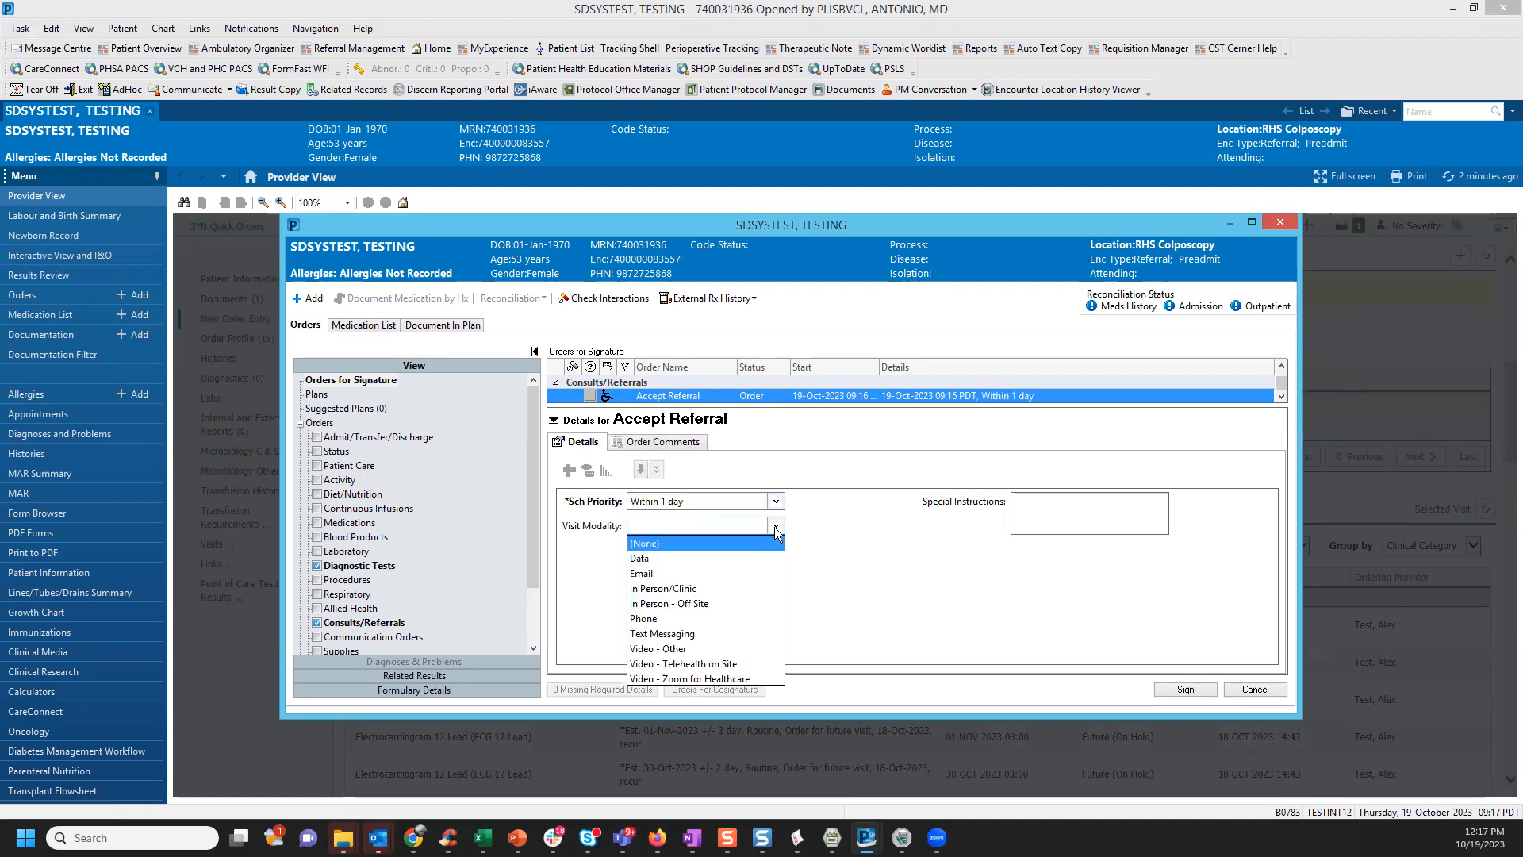
{"action": "left_click", "coordinate": [697, 589]}
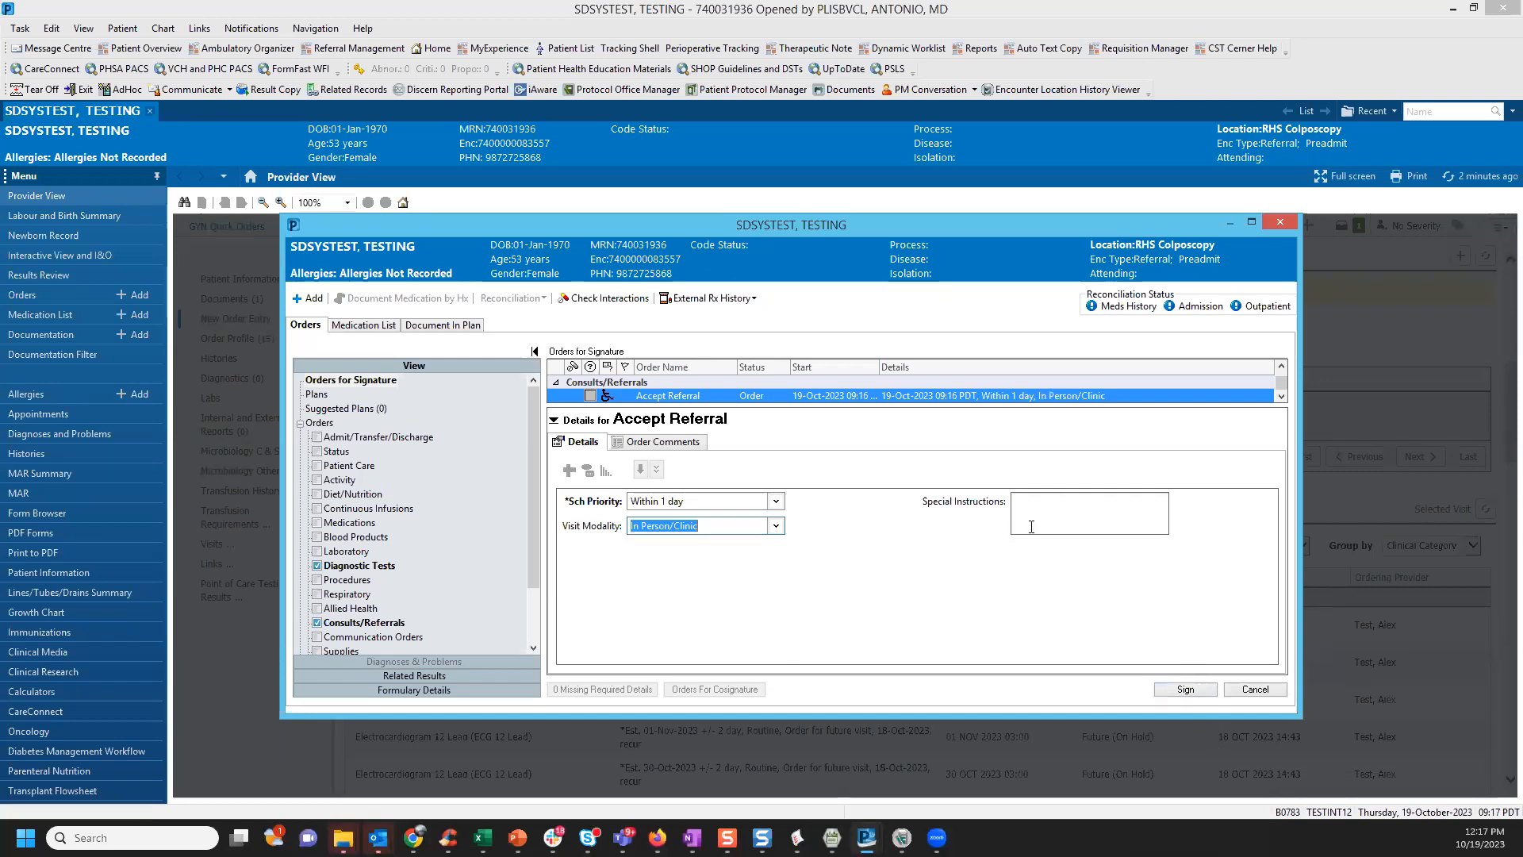
{"action": "left_click", "coordinate": [1176, 690]}
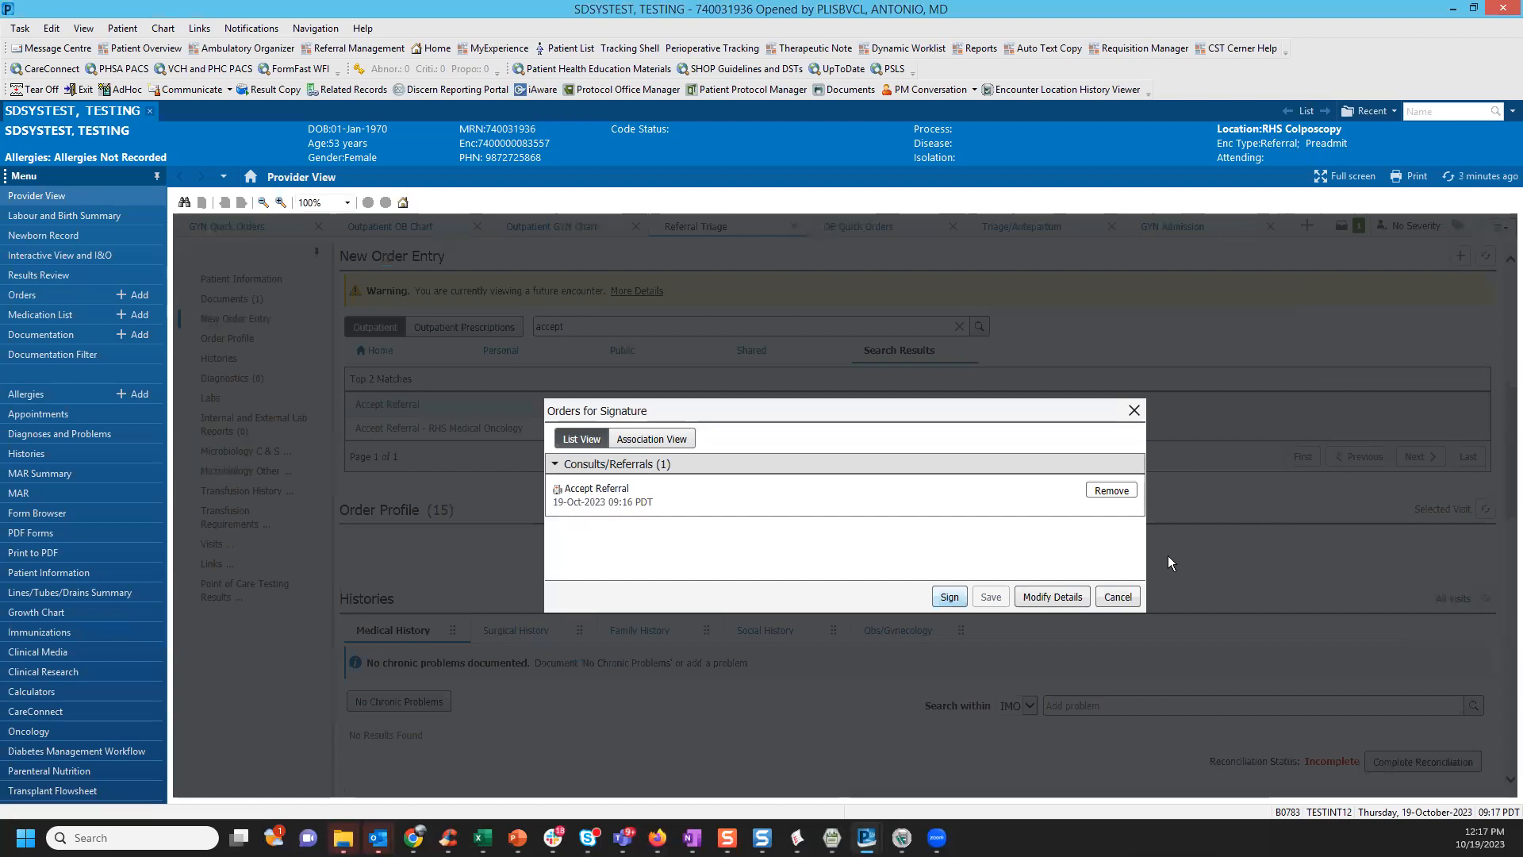
{"action": "left_click", "coordinate": [949, 596]}
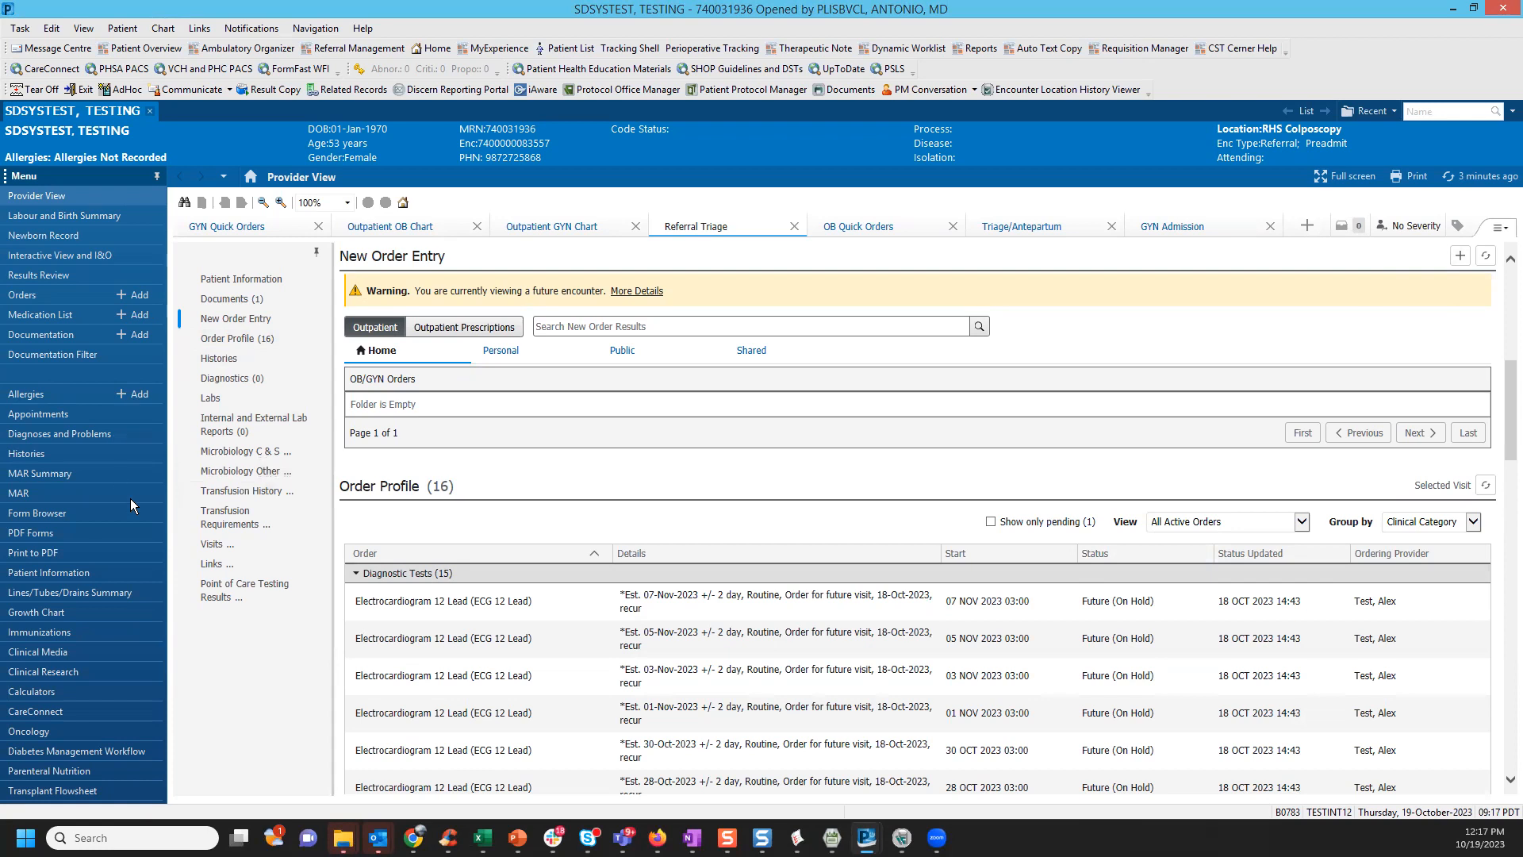
- Close the patient's chart, refresh the Referral Management list of RHS Colposcopy referrals, and minimise PowerChart
{"action": "left_click", "coordinate": [151, 110]}
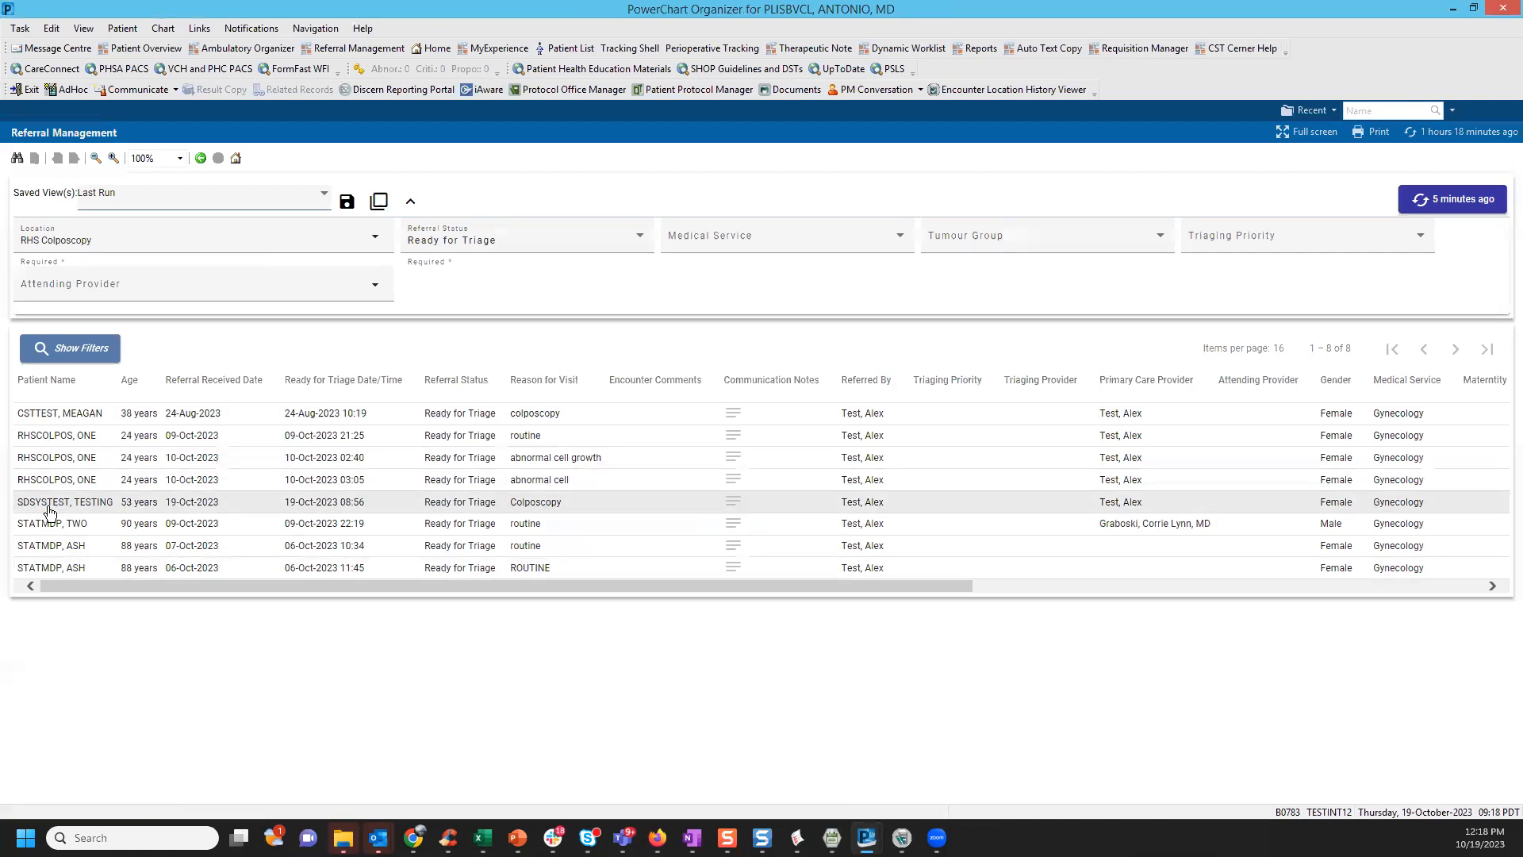
{"action": "left_click", "coordinate": [1450, 203]}
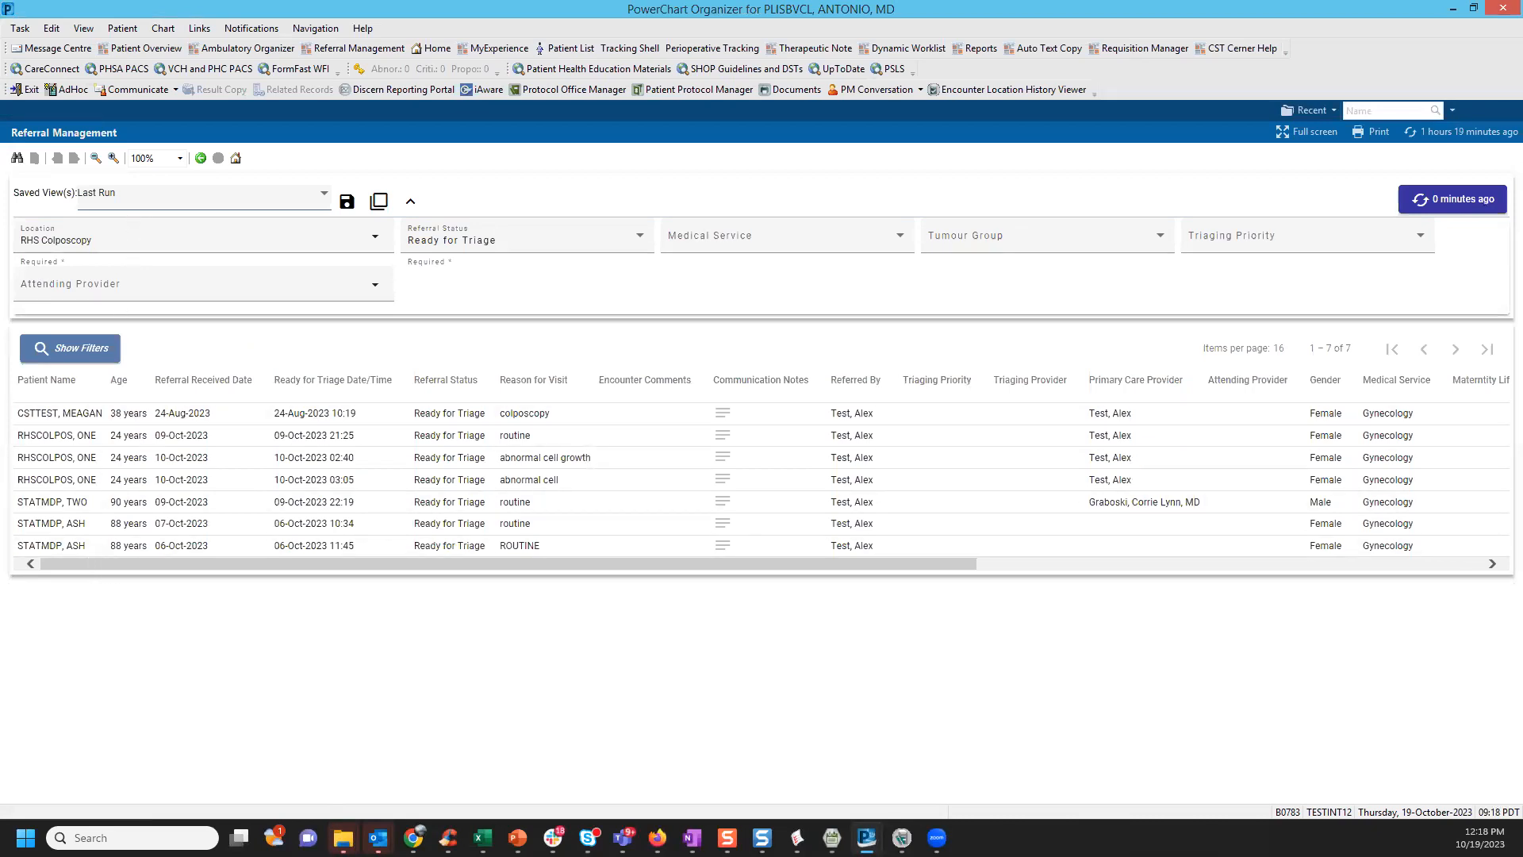
{"action": "left_click", "coordinate": [1453, 9]}
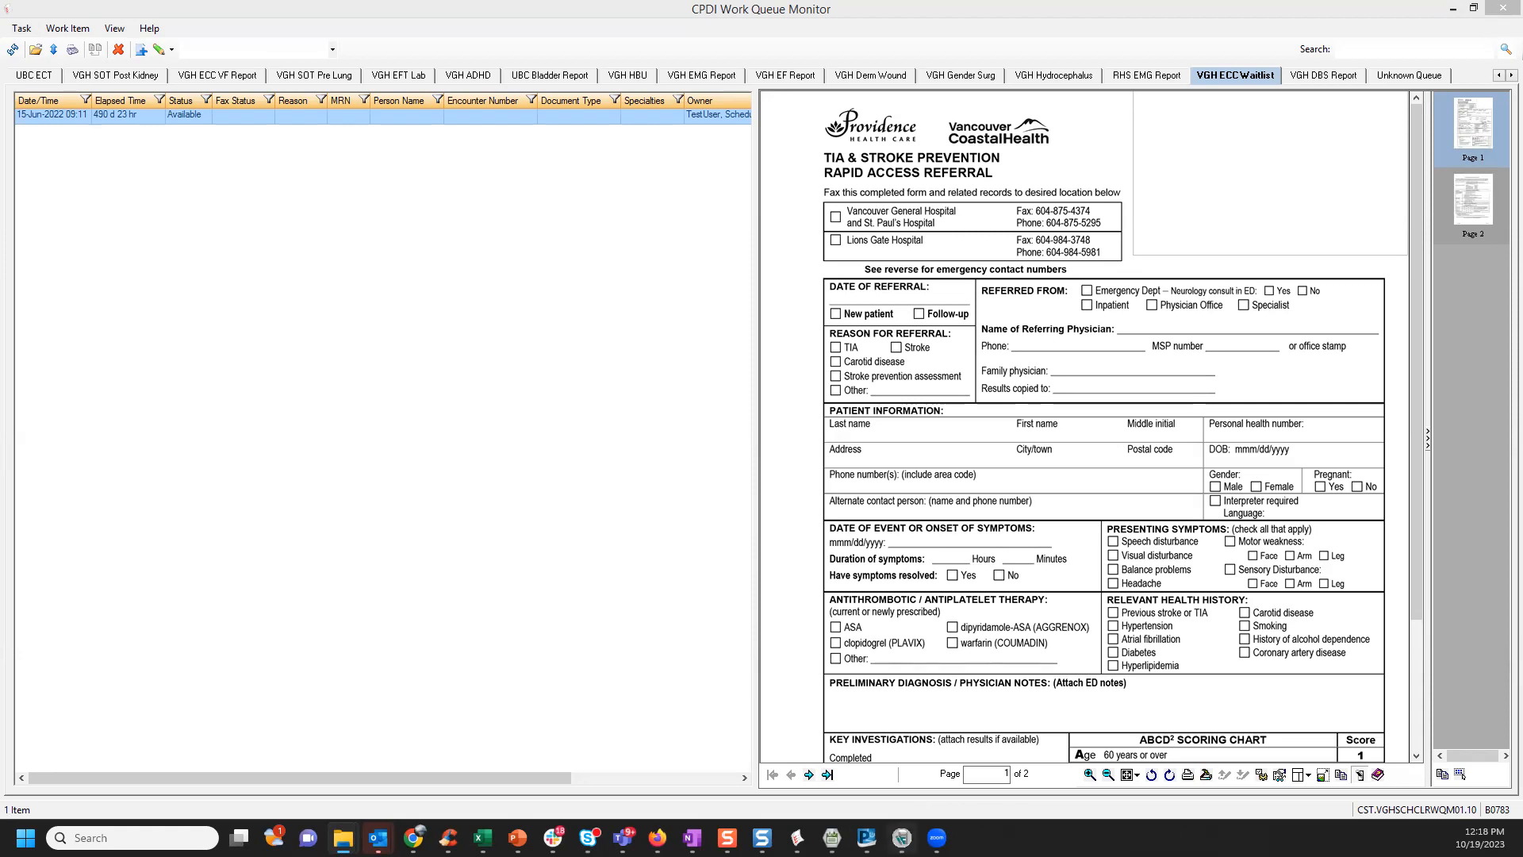
- Switch to Access Management Office, refresh the Referral Encounter Worklist, and examine all columns of the colposcopy referral received 19-Oct-2023
{"action": "mouse_move", "coordinate": [902, 837]}
{"action": "left_click", "coordinate": [900, 760]}
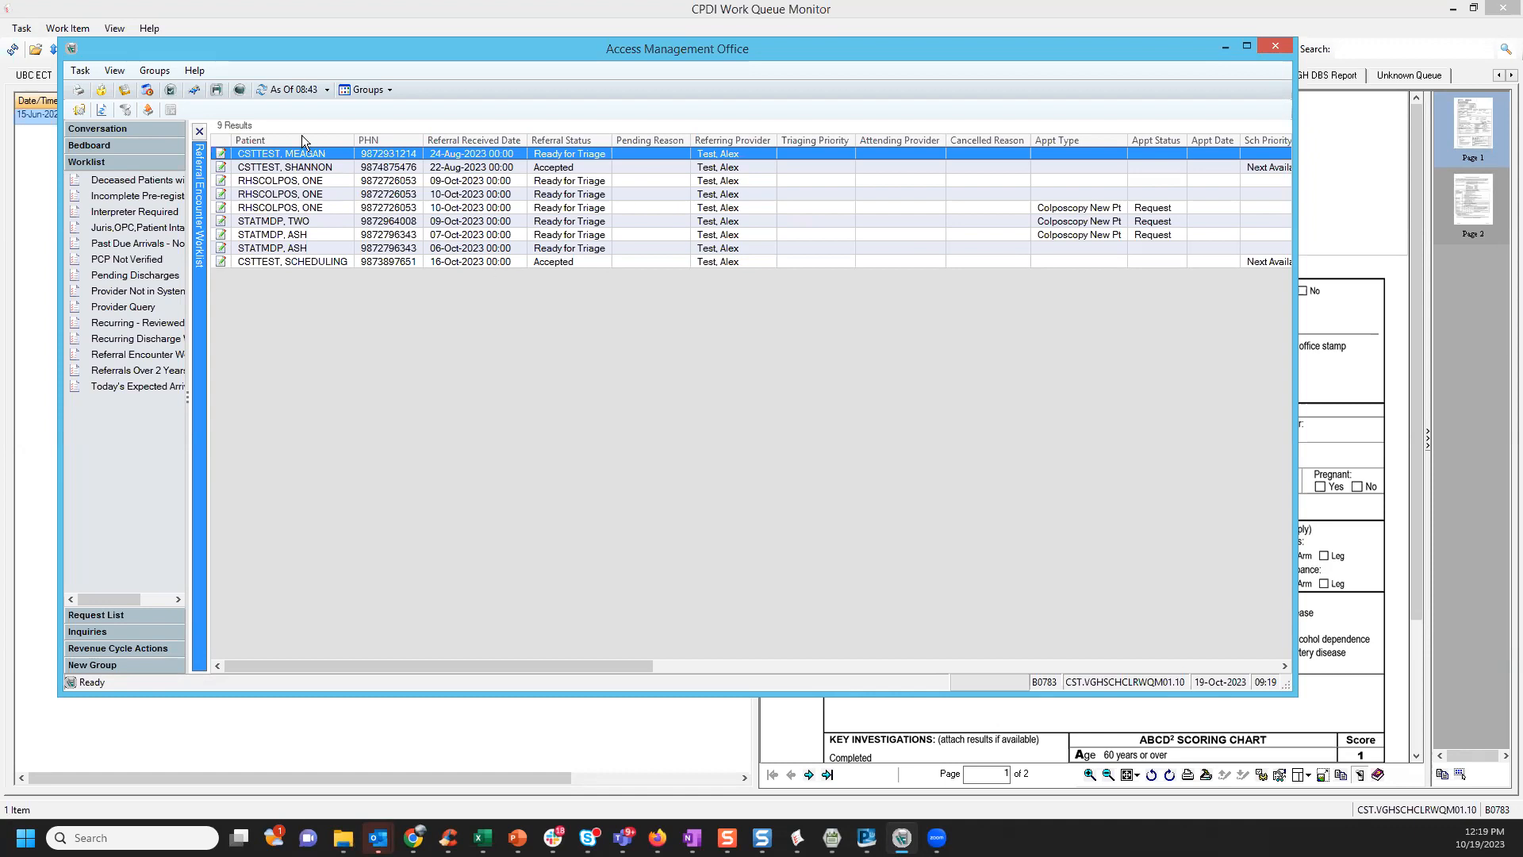
{"action": "left_click", "coordinate": [295, 91]}
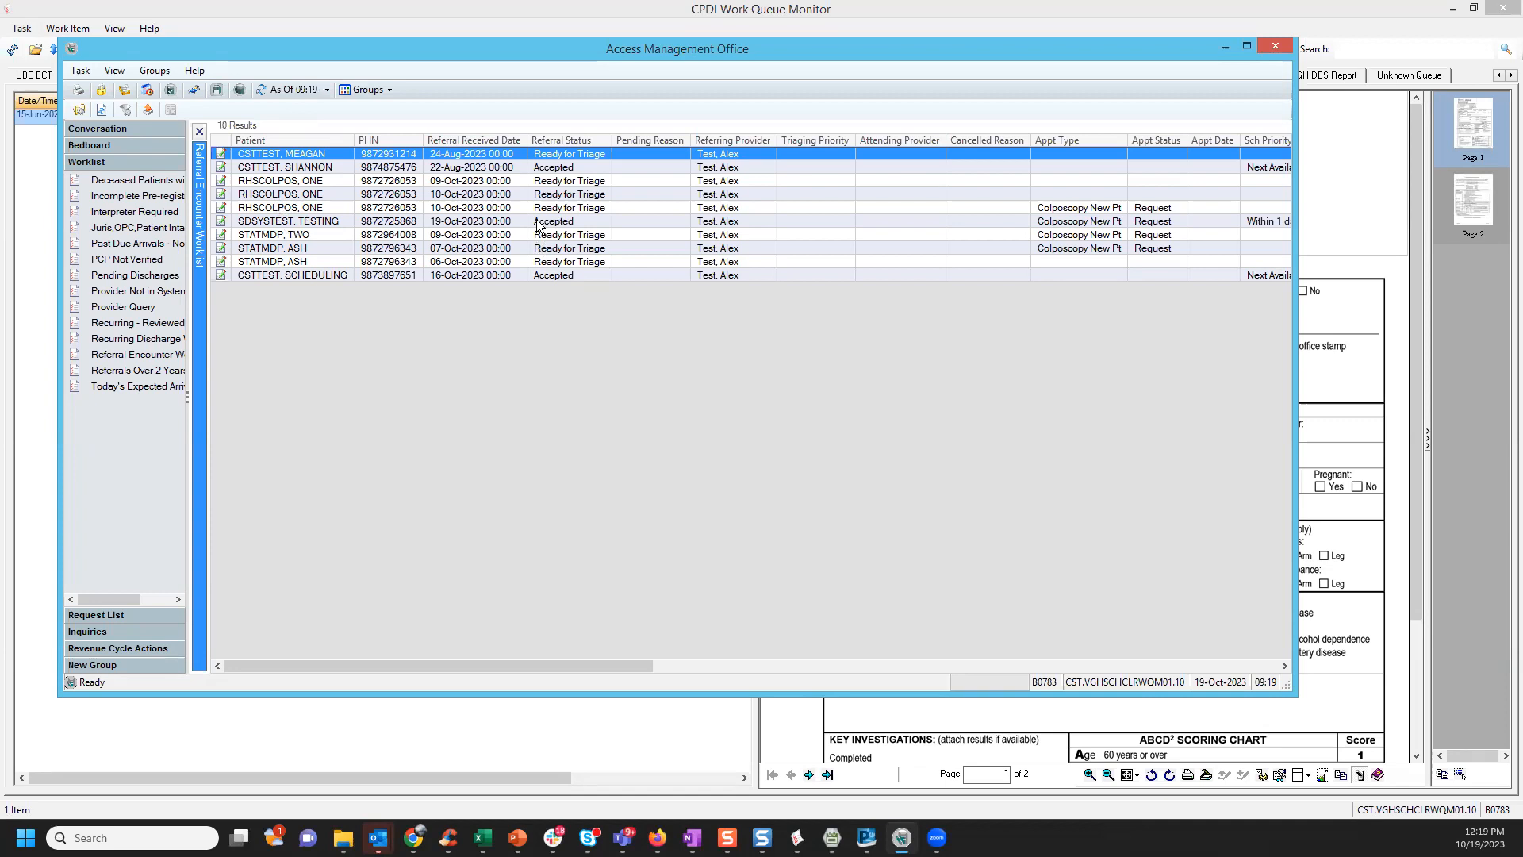
{"action": "left_click", "coordinate": [305, 226]}
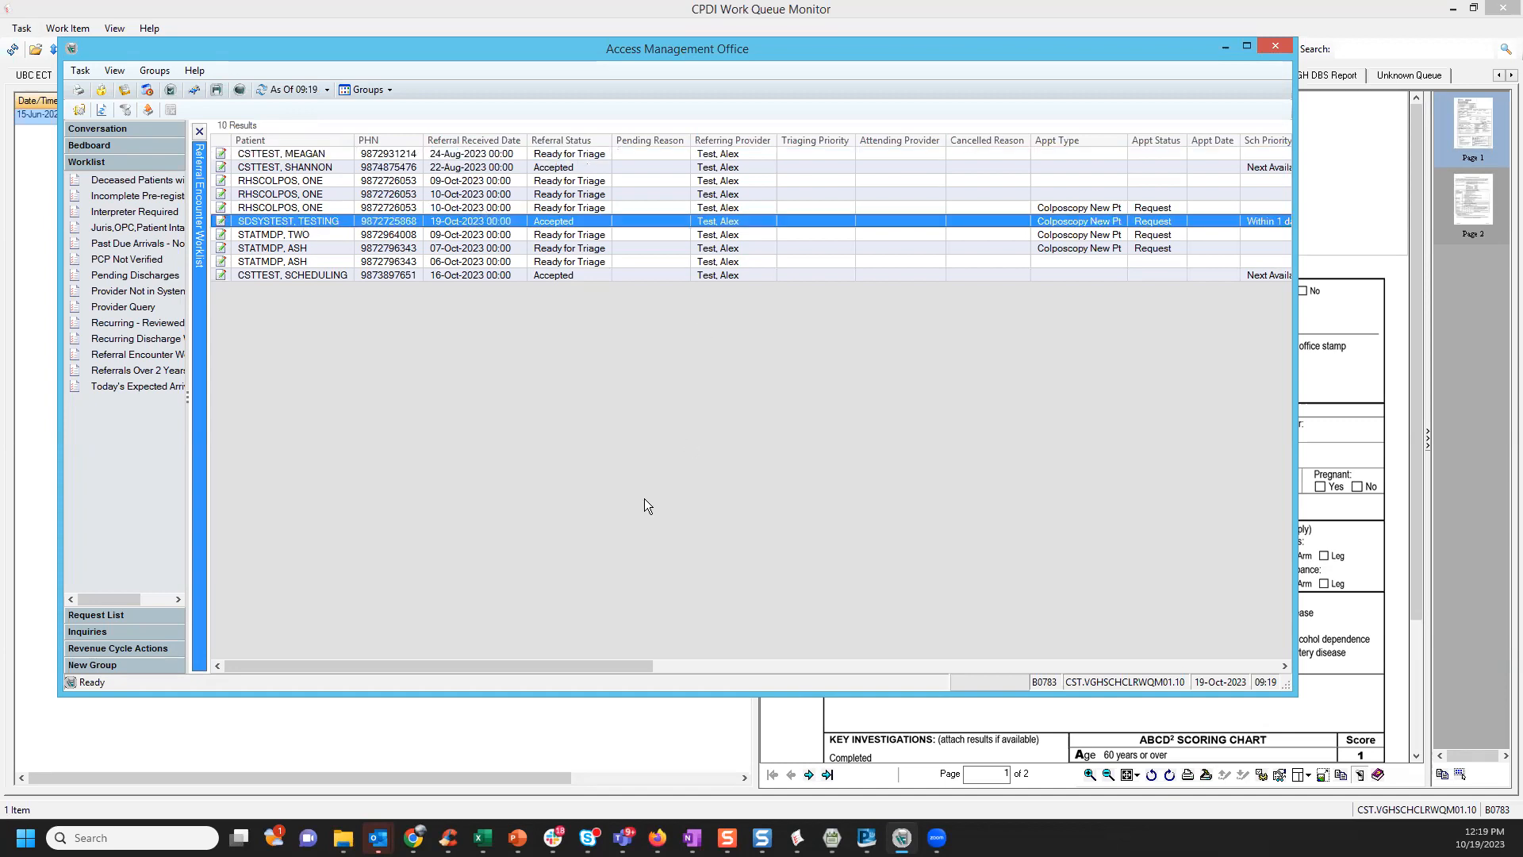
{"action": "left_click_drag", "start_coordinate": [572, 664], "coordinate": [1183, 656]}
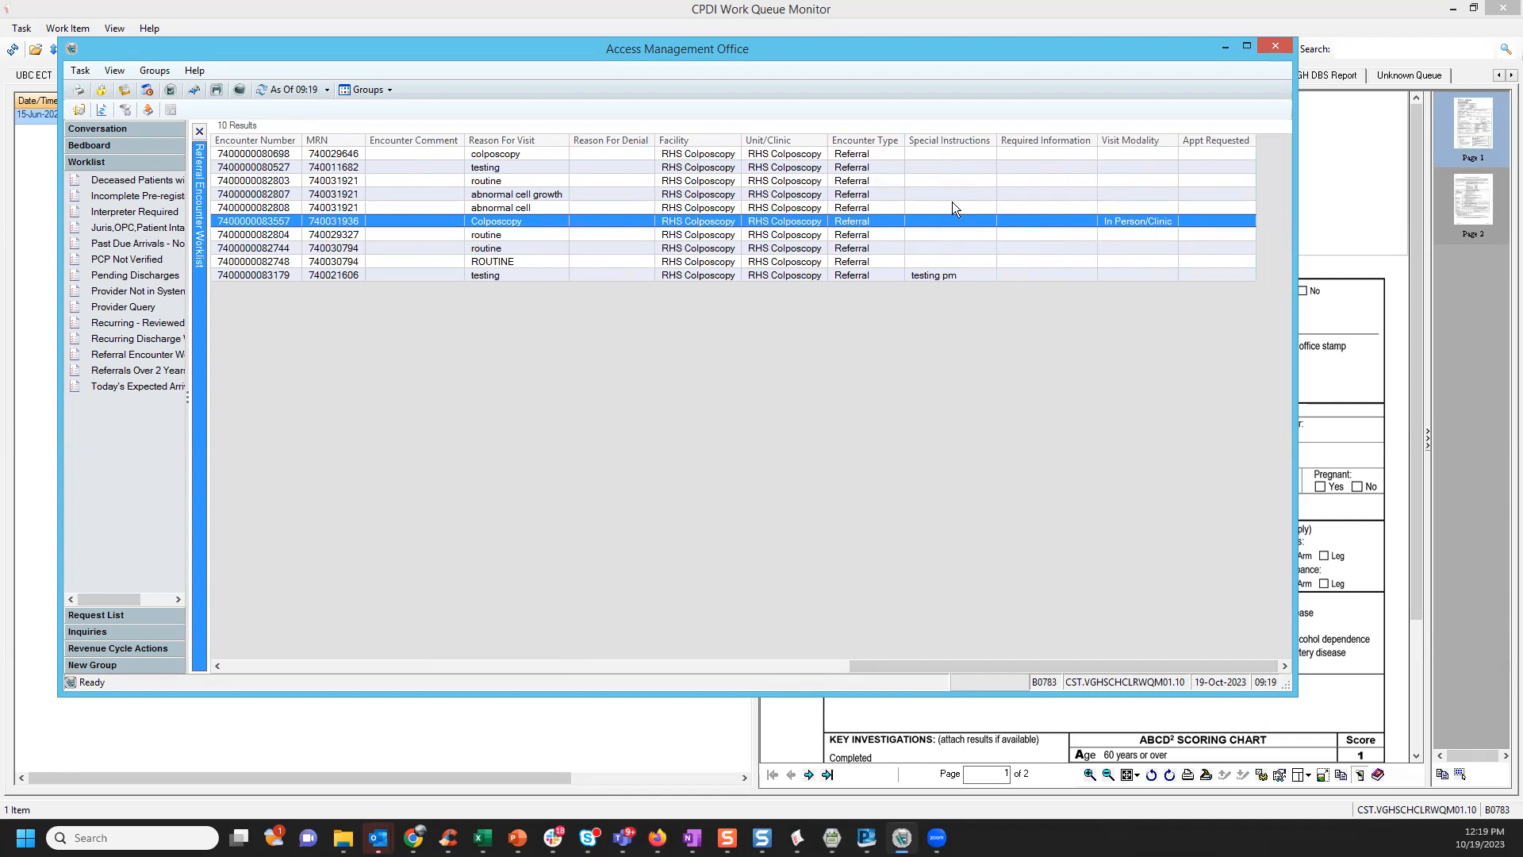
{"action": "left_click_drag", "start_coordinate": [1042, 668], "coordinate": [538, 671]}
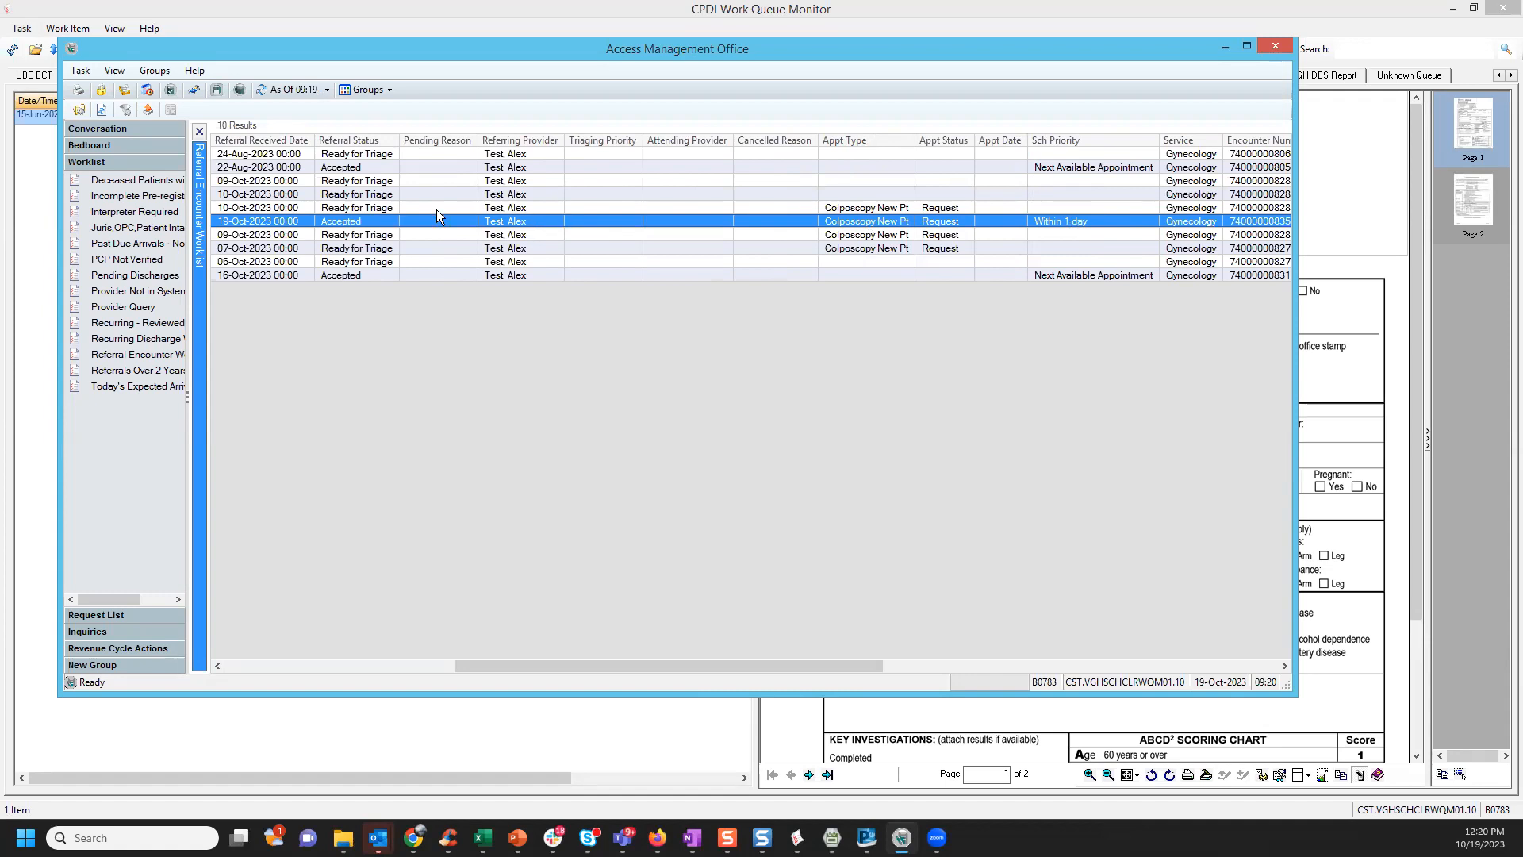
{"action": "left_click_drag", "start_coordinate": [584, 664], "coordinate": [341, 661]}
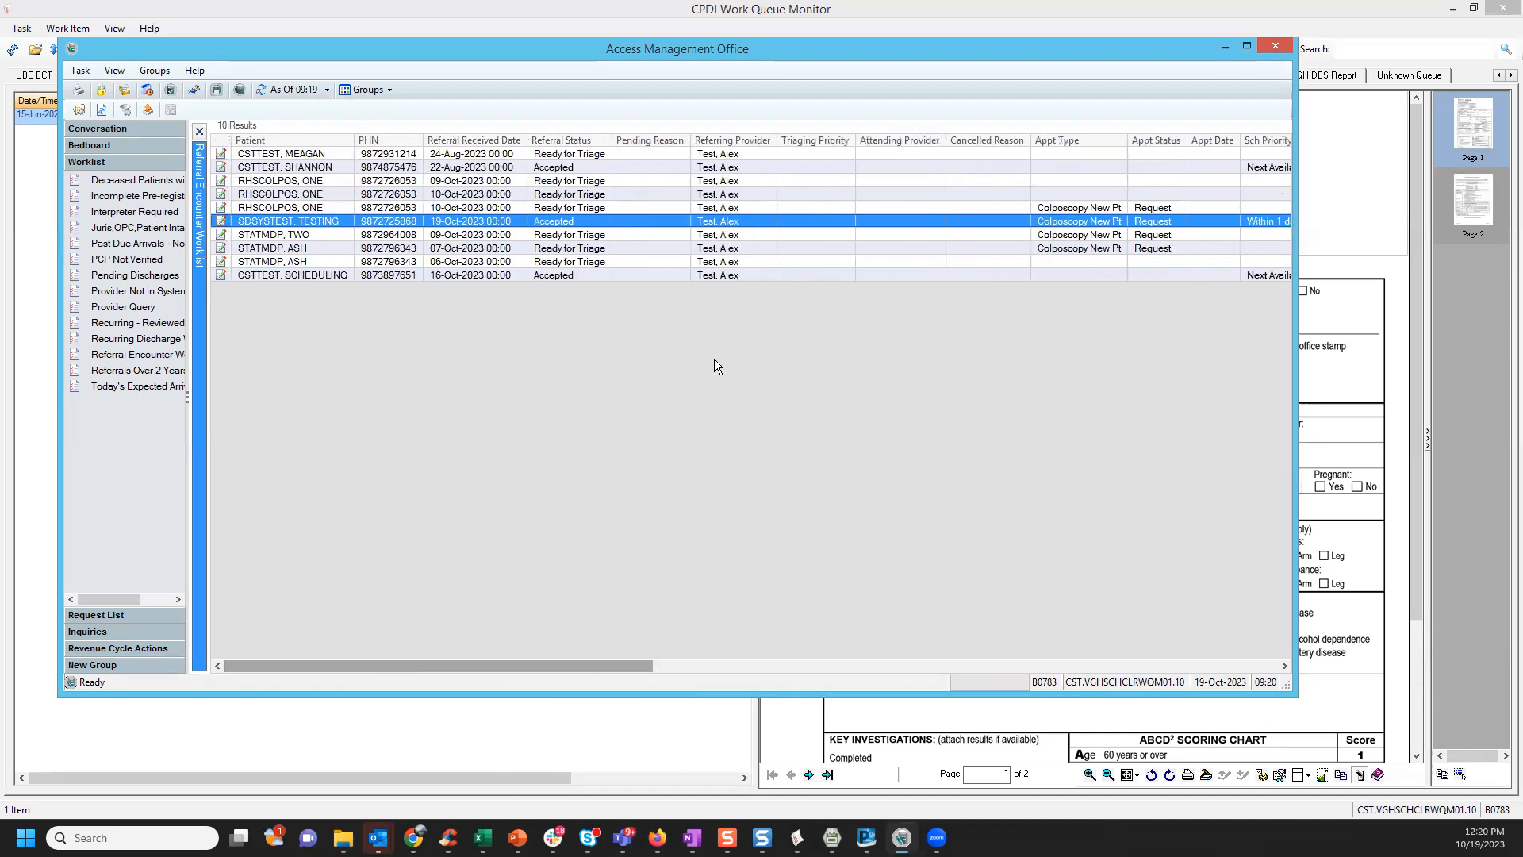
- Start Pre-Register Outpatient for the referral received 19-Oct-2023 and set its Encounter Type to Pre-Outpatient
{"action": "right_click", "coordinate": [552, 226]}
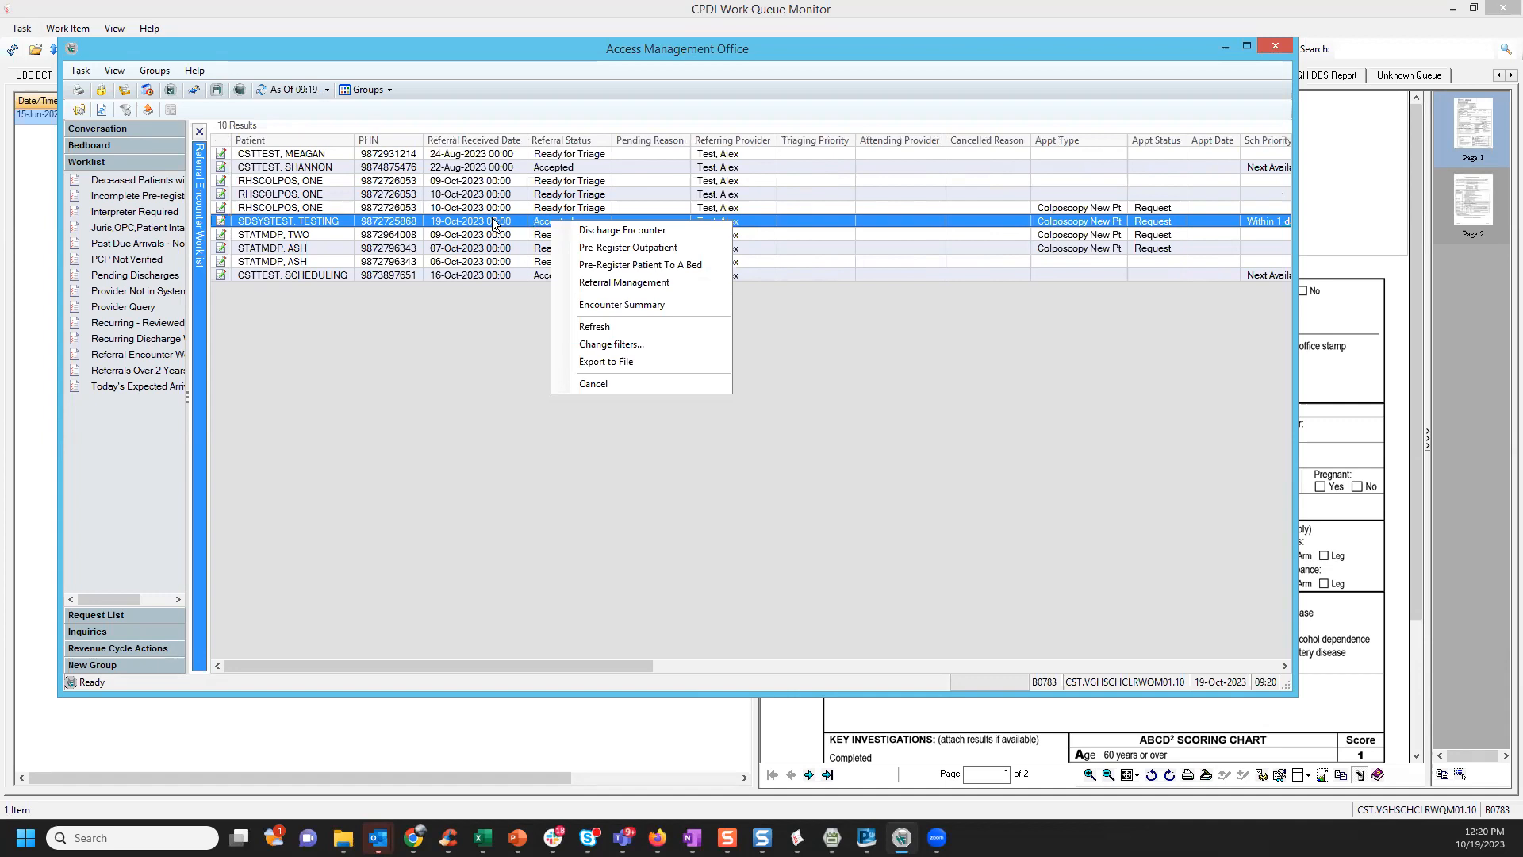
{"action": "left_click", "coordinate": [624, 249]}
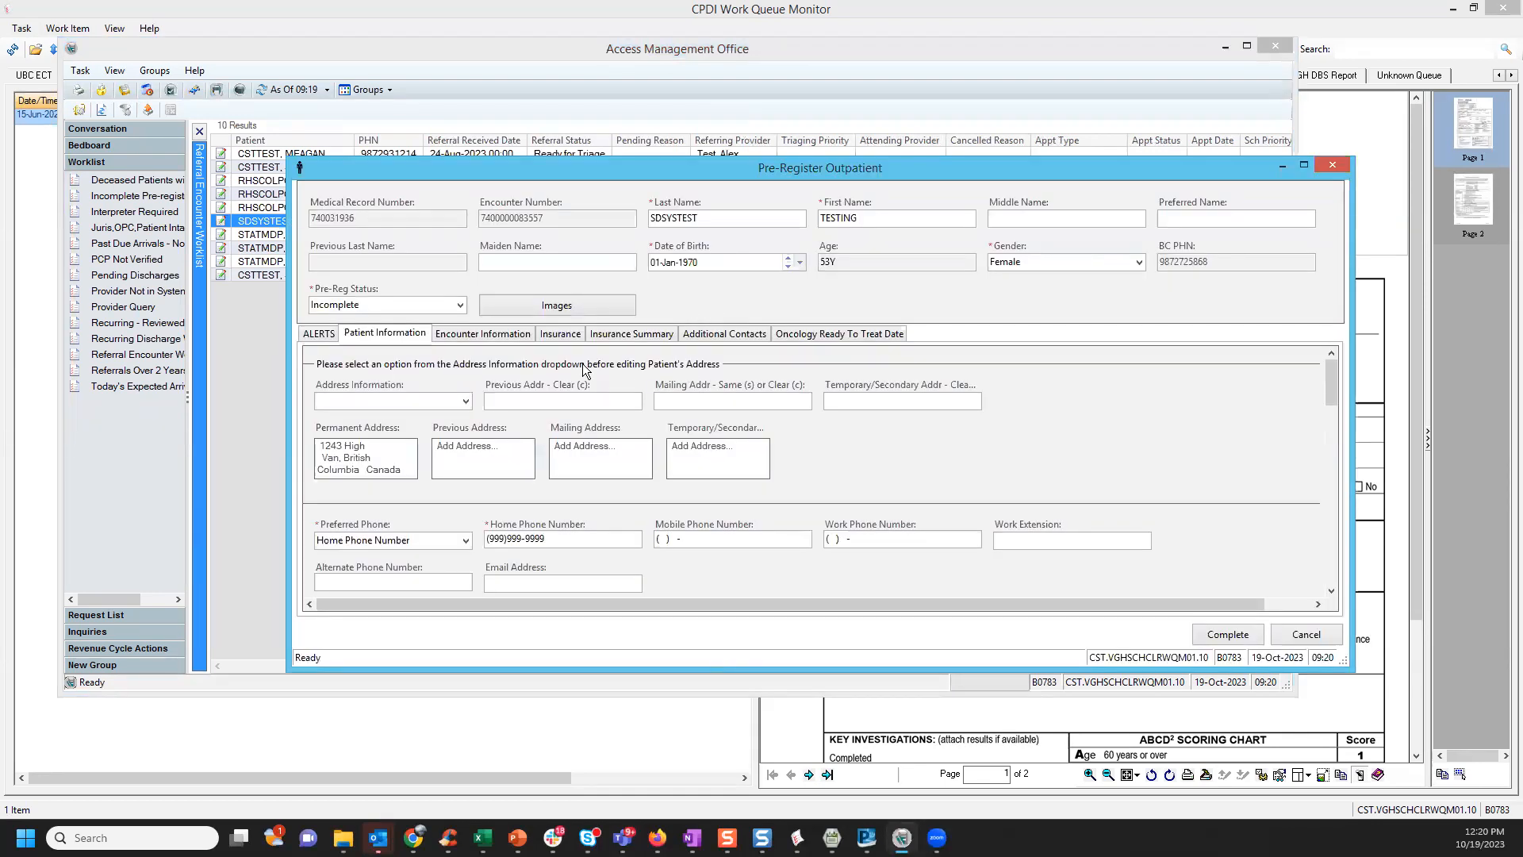
{"action": "left_click", "coordinate": [497, 335]}
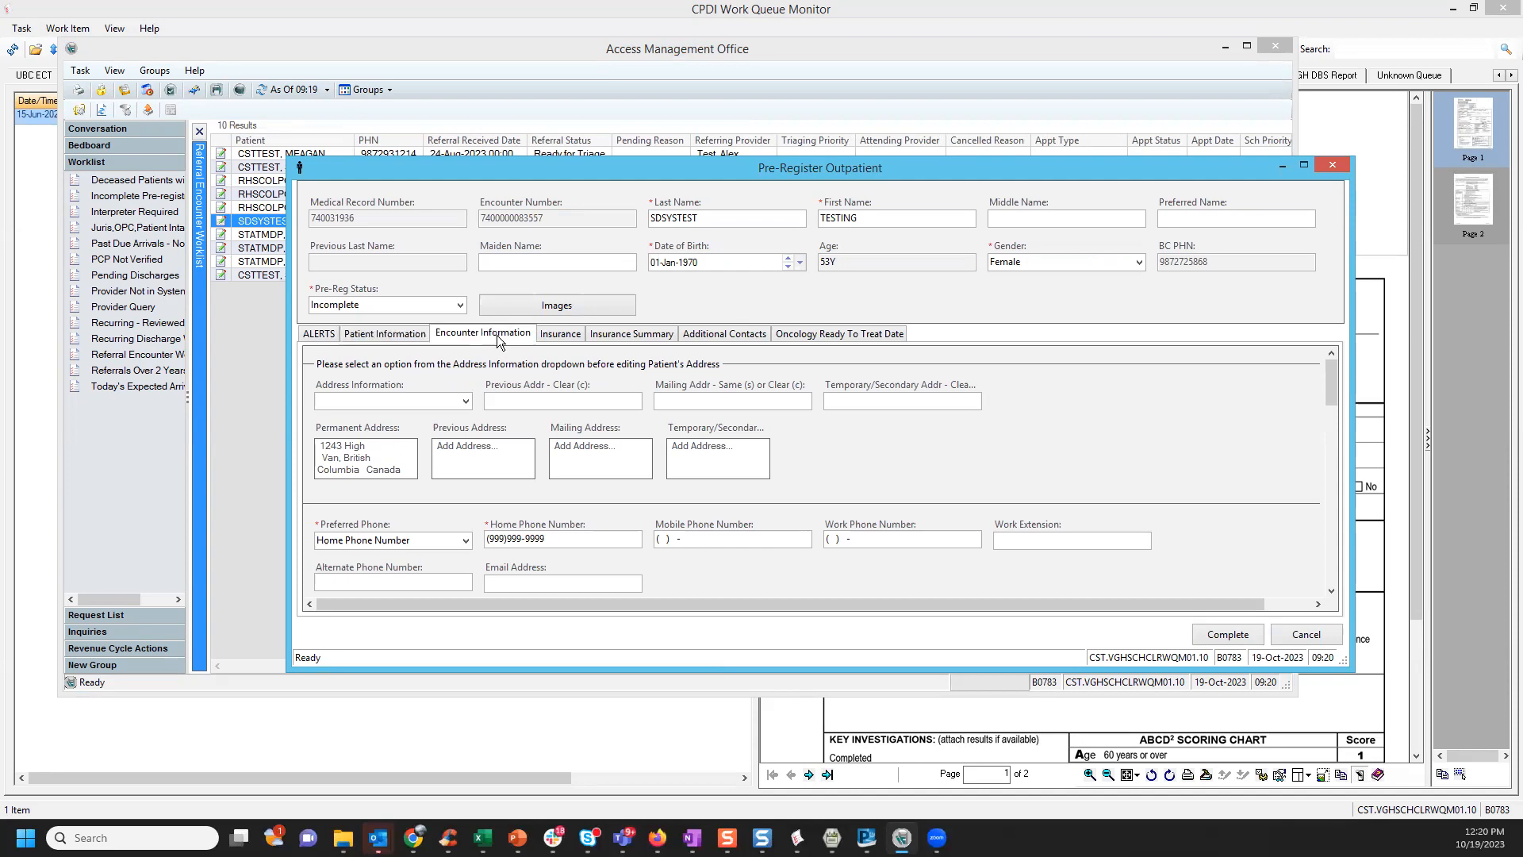
{"action": "left_click", "coordinate": [465, 383]}
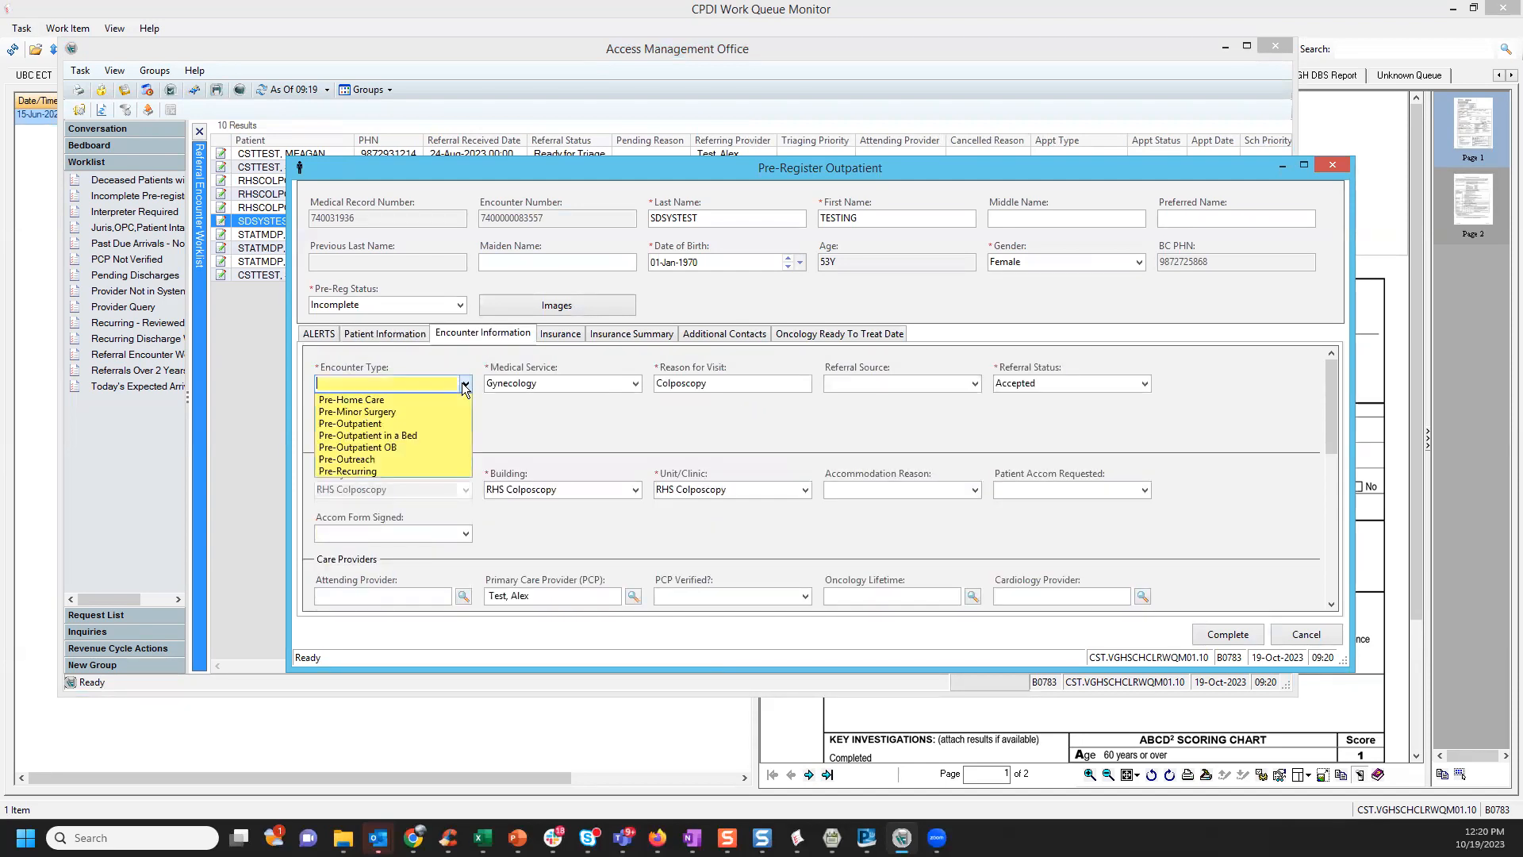
{"action": "left_click", "coordinate": [369, 425]}
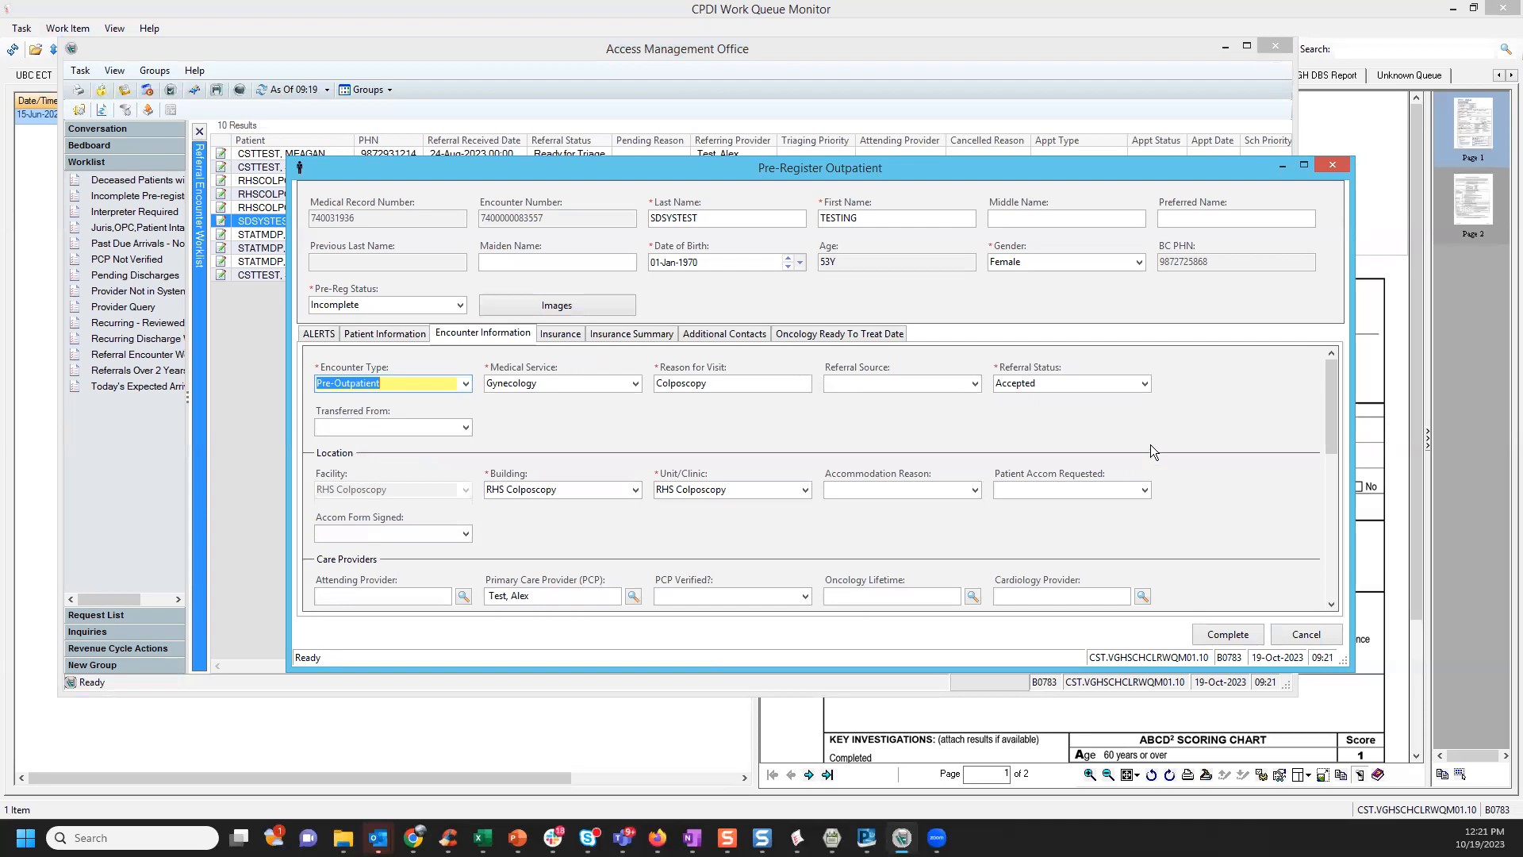
- Set the Estimated Arrive Date to 20-Oct-2023 and the Estimated Arrive Time to 09:21, and complete the pre-registration
{"action": "left_click_drag", "start_coordinate": [1325, 427], "coordinate": [1350, 590]}
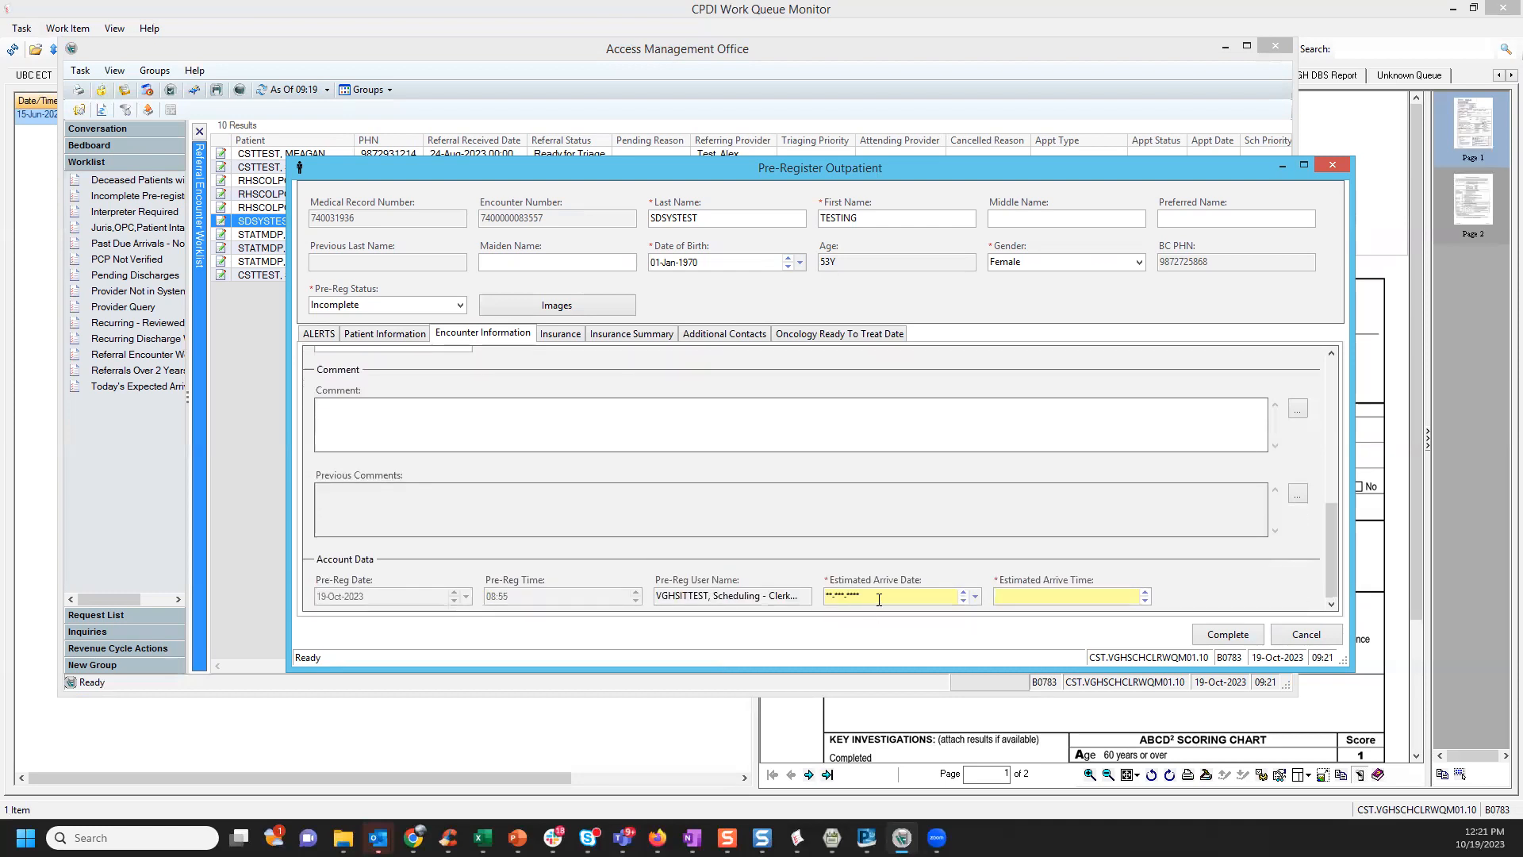
{"action": "left_click", "coordinate": [965, 592]}
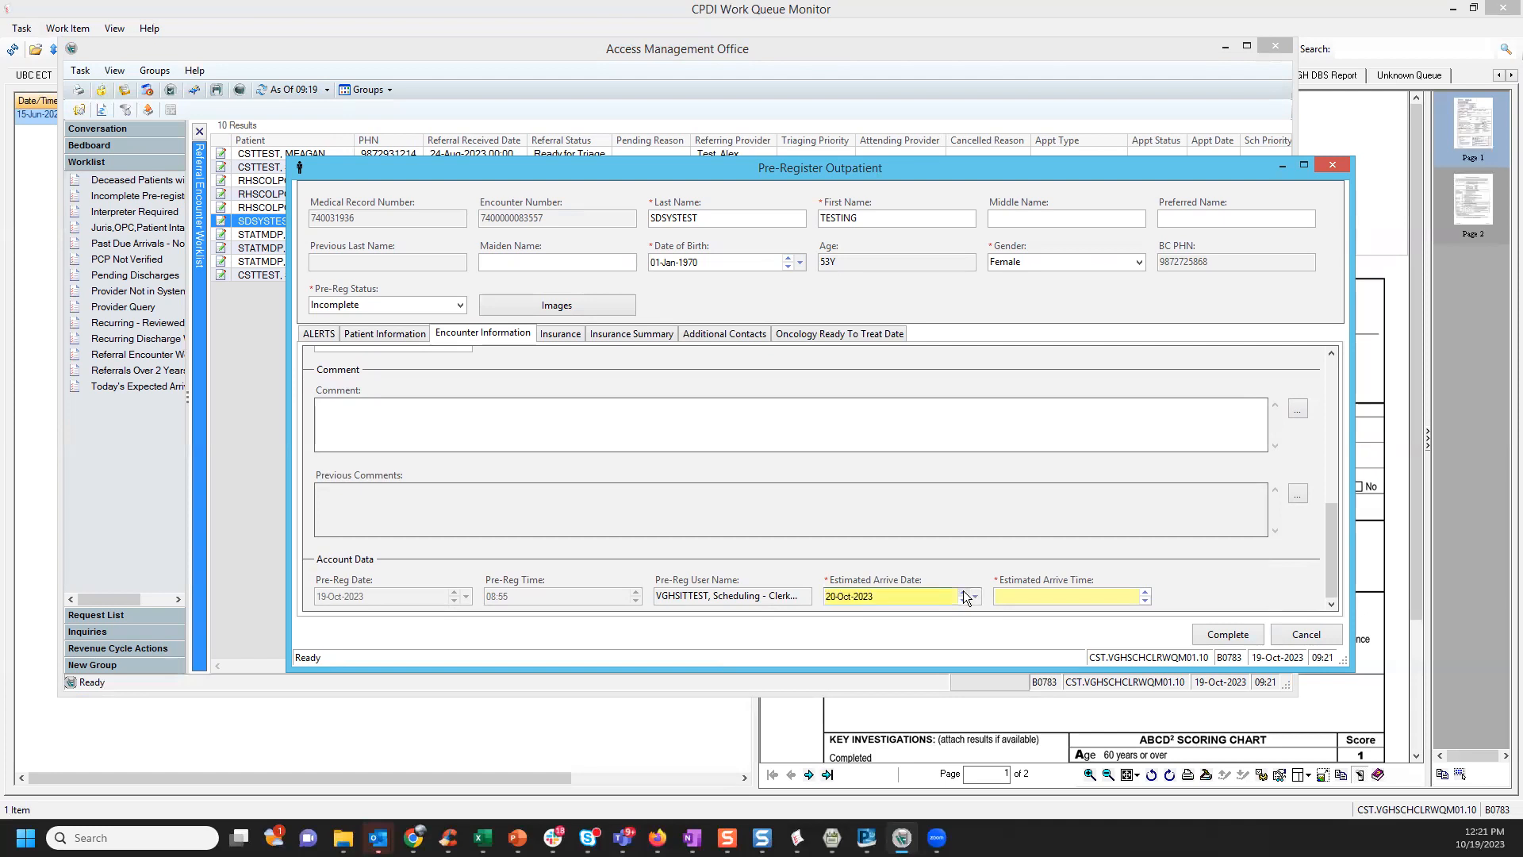
{"action": "left_click", "coordinate": [1100, 596]}
{"action": "key", "text": "n"}
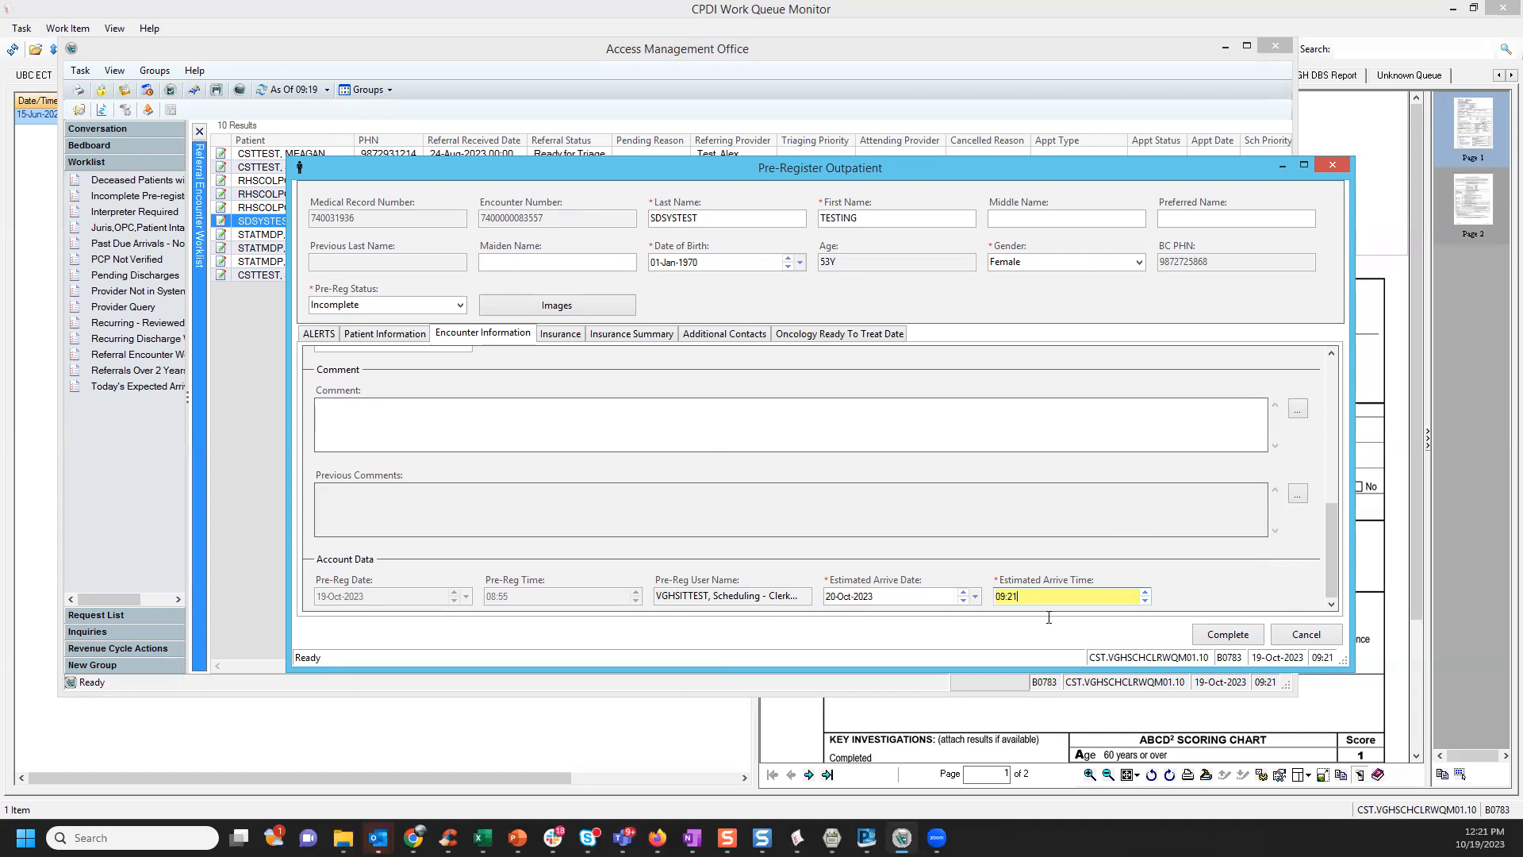
{"action": "left_click", "coordinate": [1234, 631]}
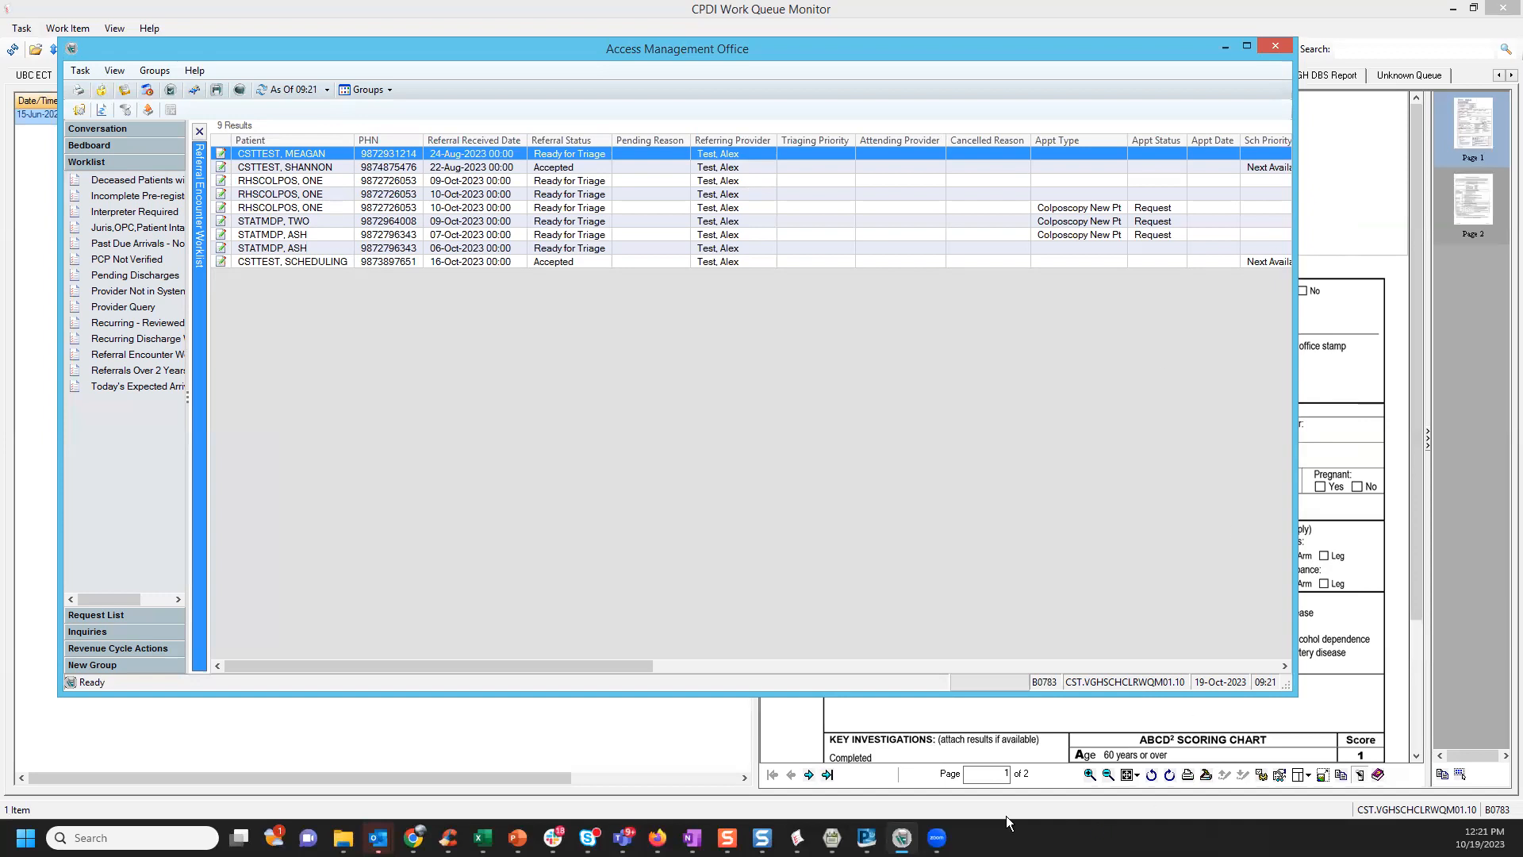
- Switch to the Request List by Location and start completing the RHS Colposcopy request entered 19-Oct-2023, accepting its guidelines and appointment attributes
{"action": "mouse_move", "coordinate": [867, 838]}
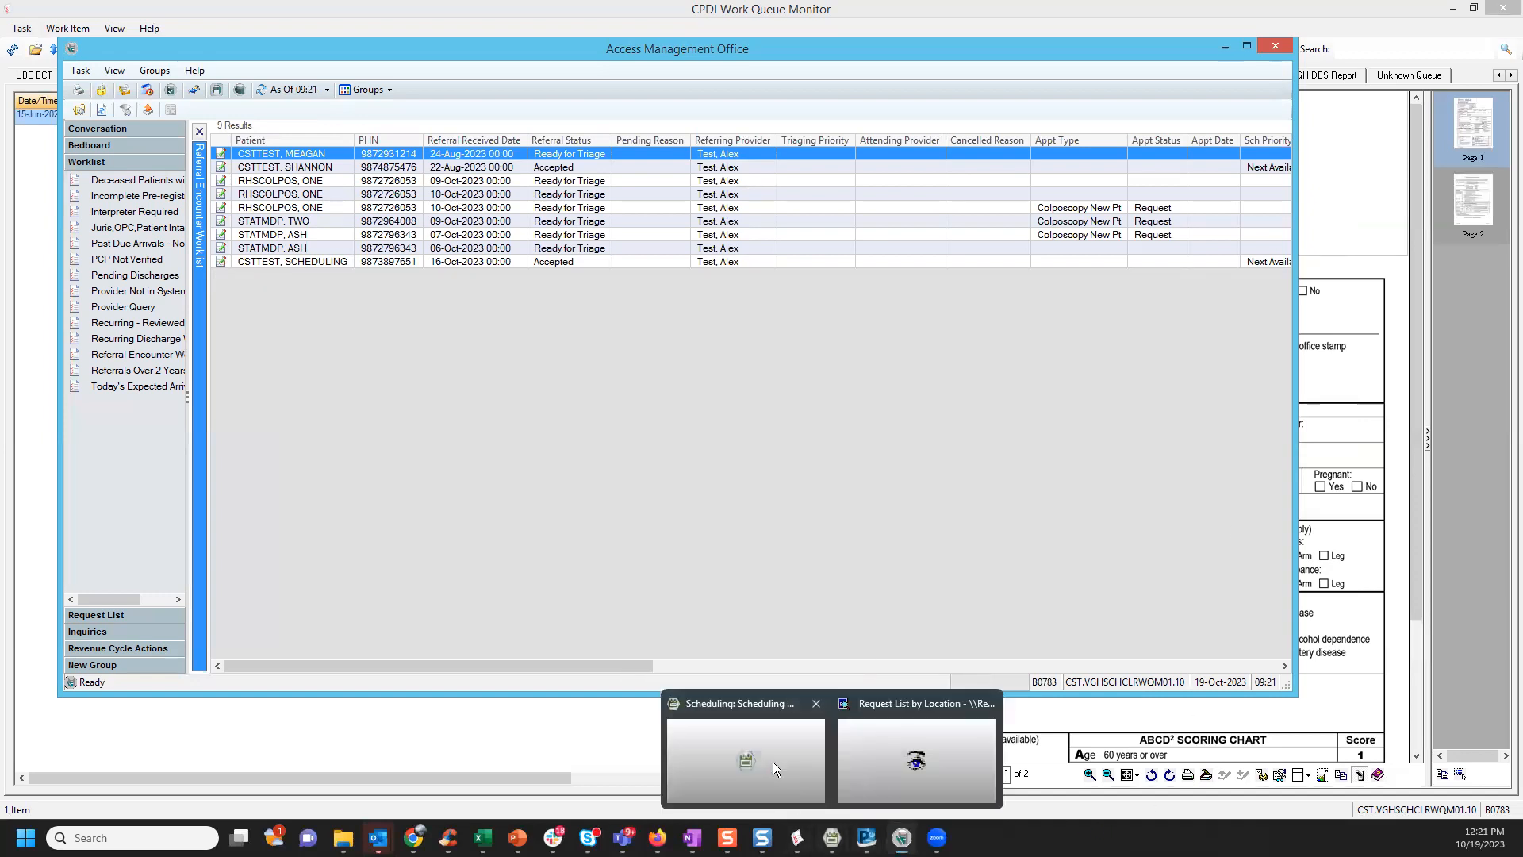
{"action": "left_click", "coordinate": [773, 762]}
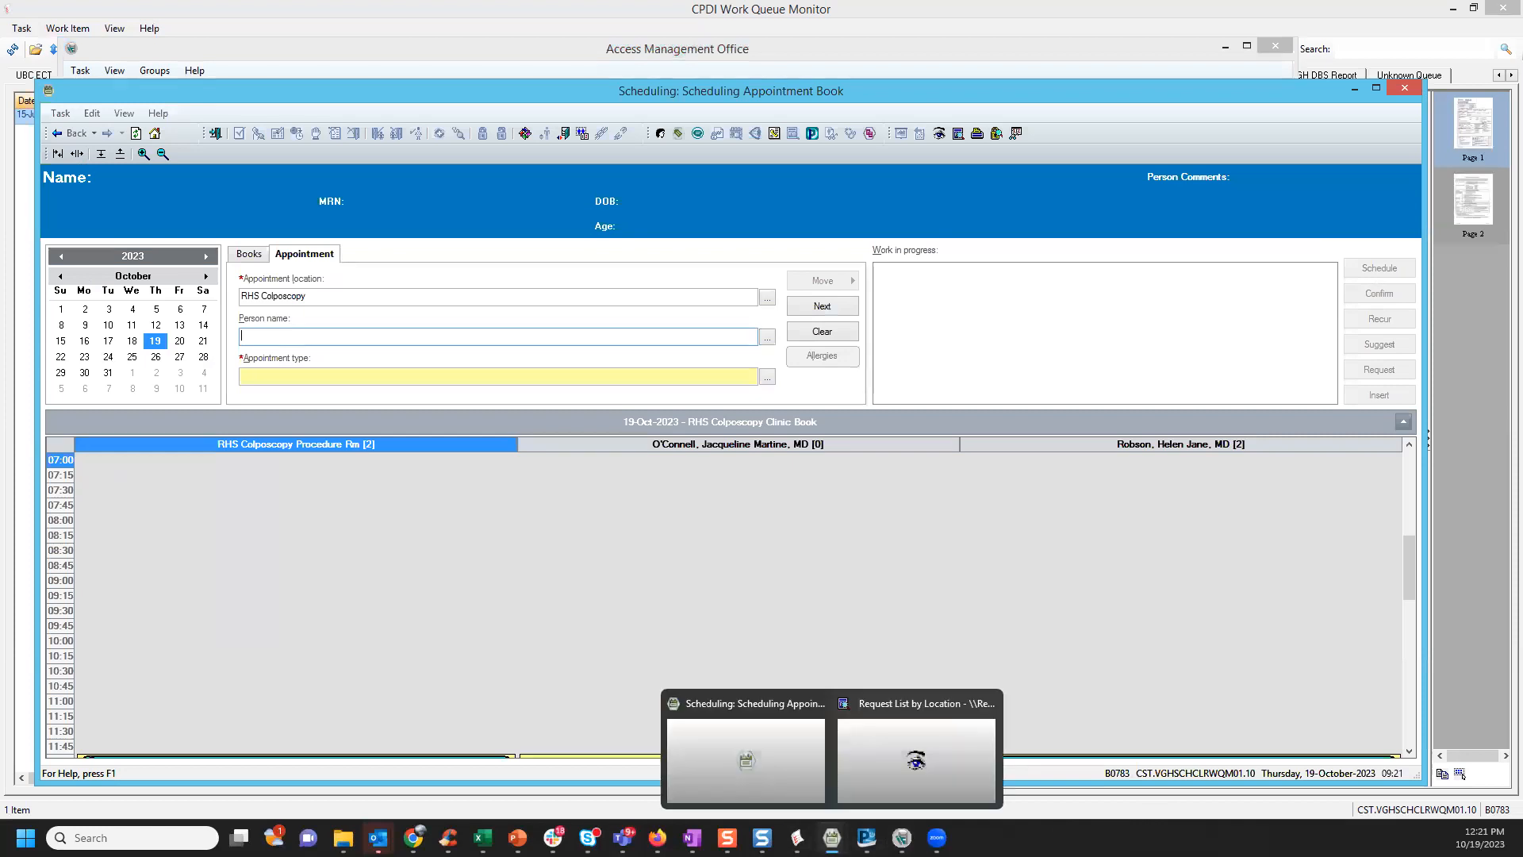
{"action": "left_click", "coordinate": [916, 760]}
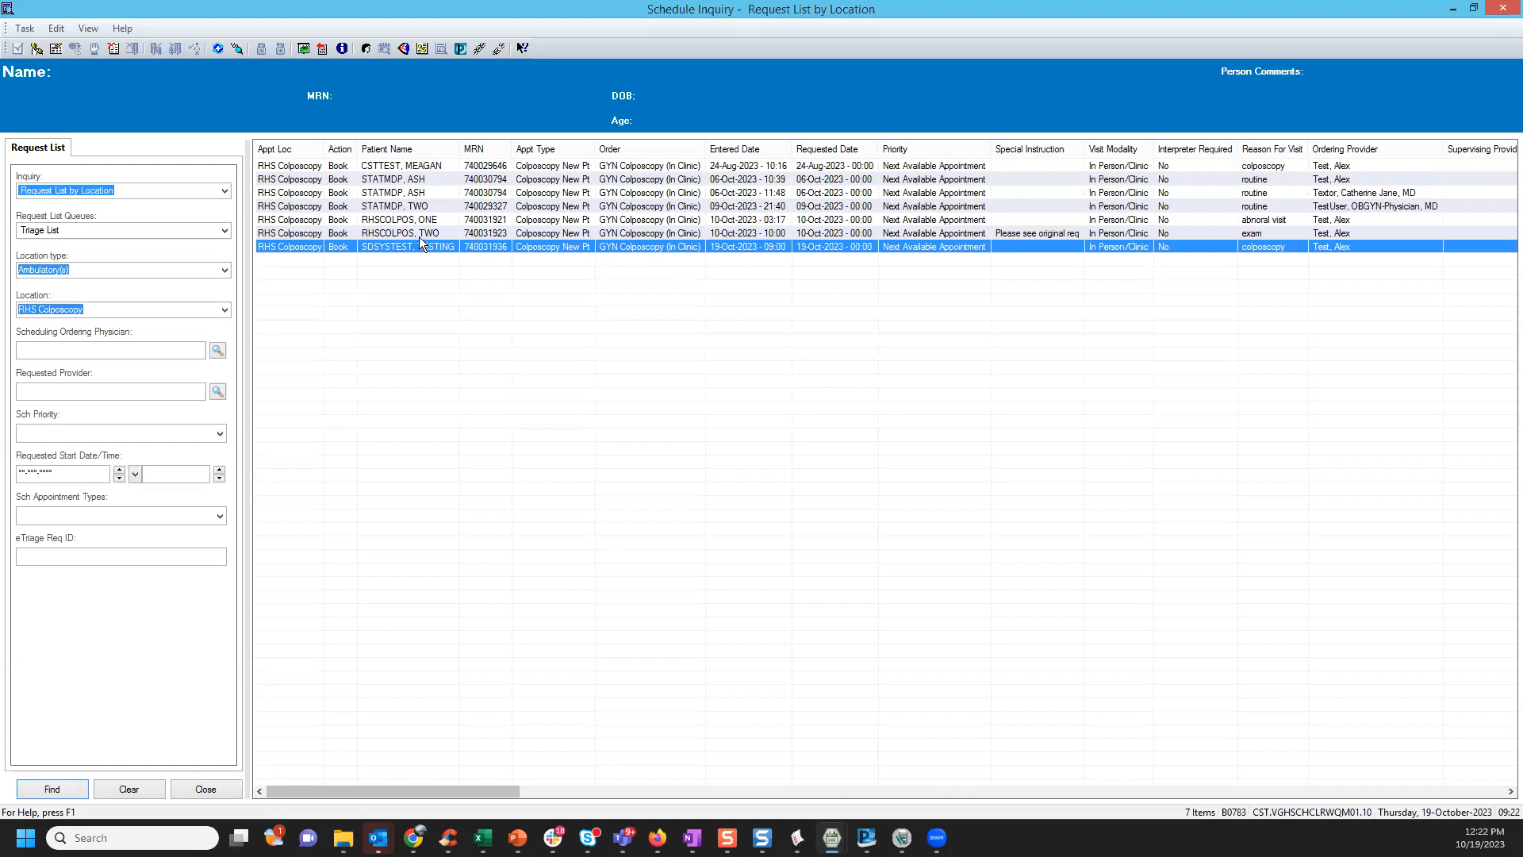
{"action": "right_click", "coordinate": [469, 252]}
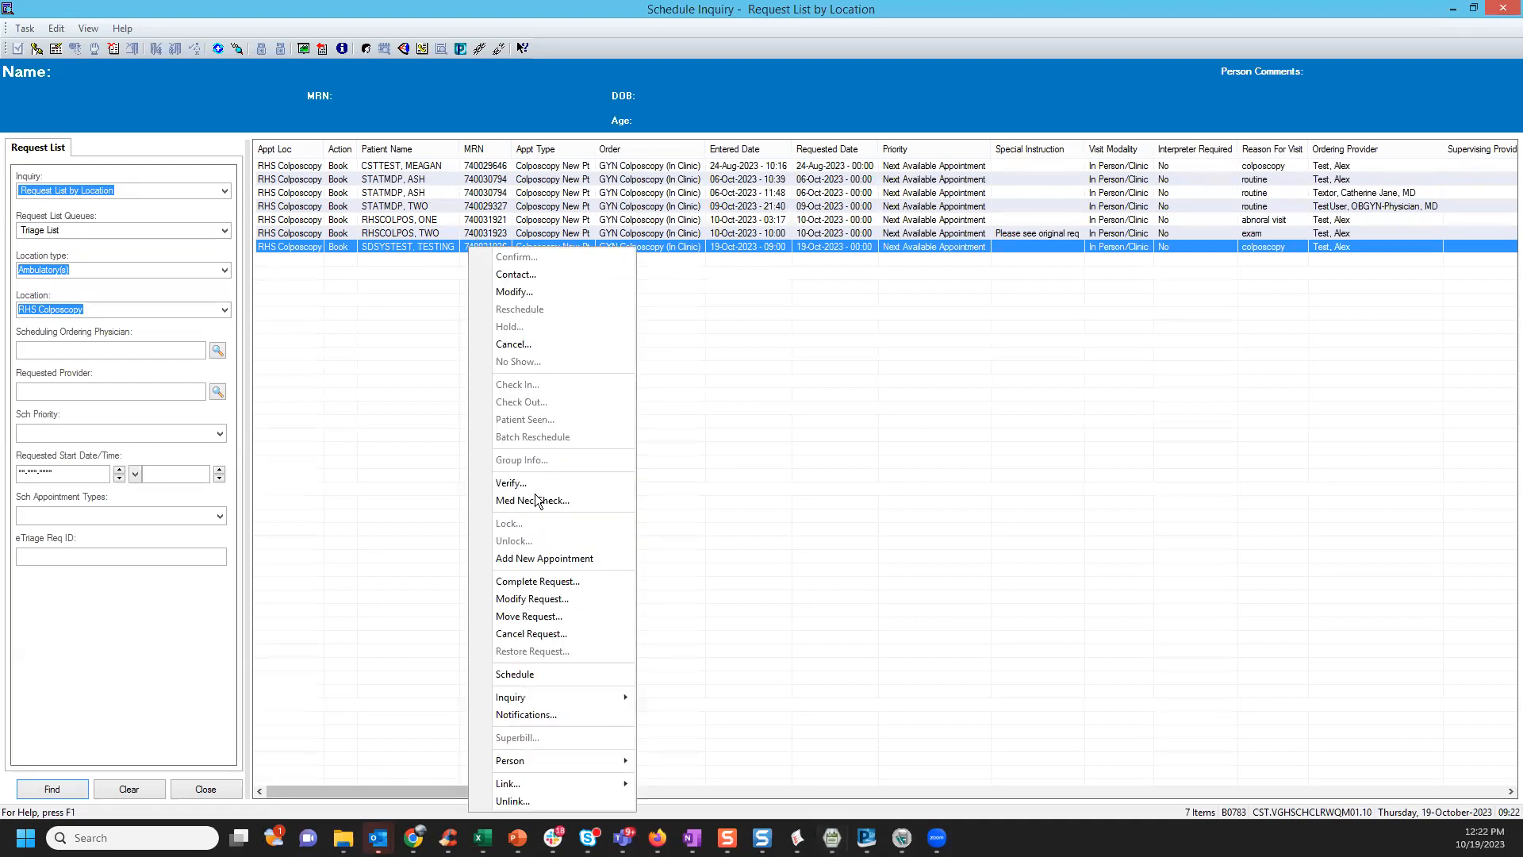
{"action": "left_click", "coordinate": [532, 583]}
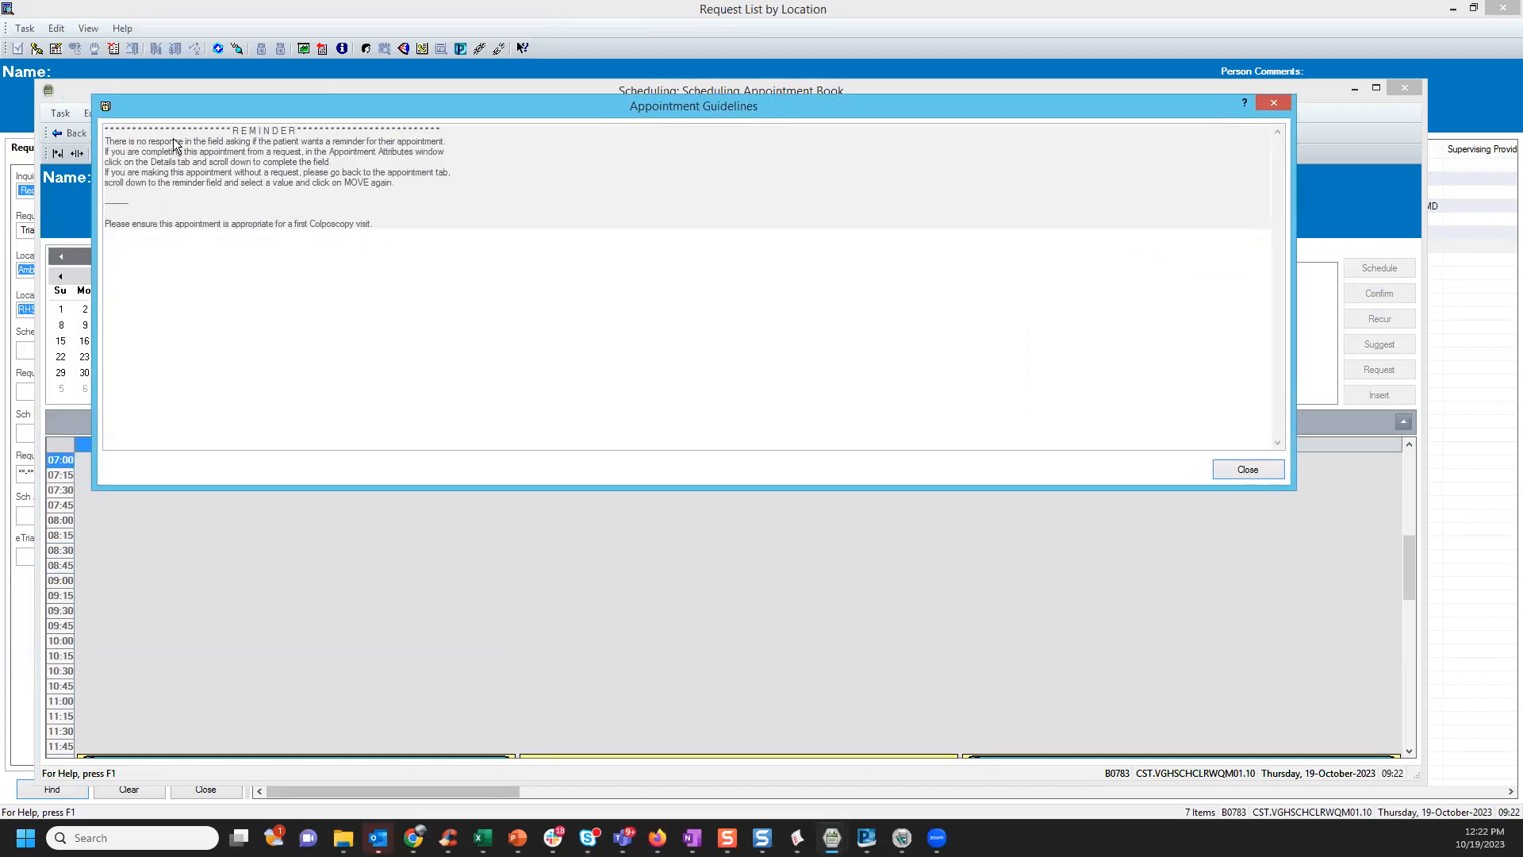
{"action": "left_click", "coordinate": [1248, 470]}
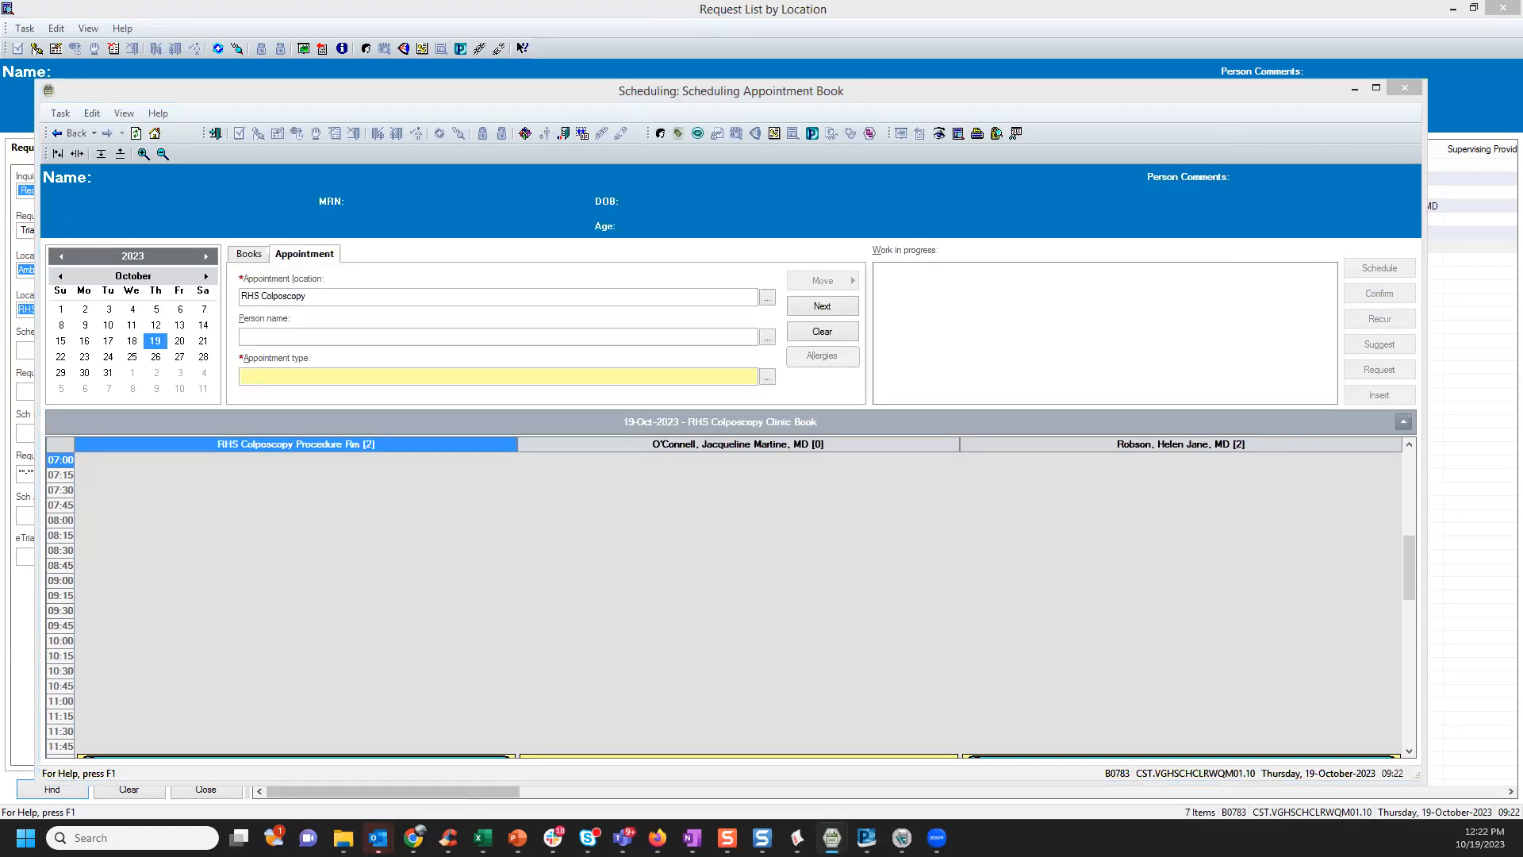
{"action": "left_click_drag", "start_coordinate": [788, 365], "coordinate": [753, 163]}
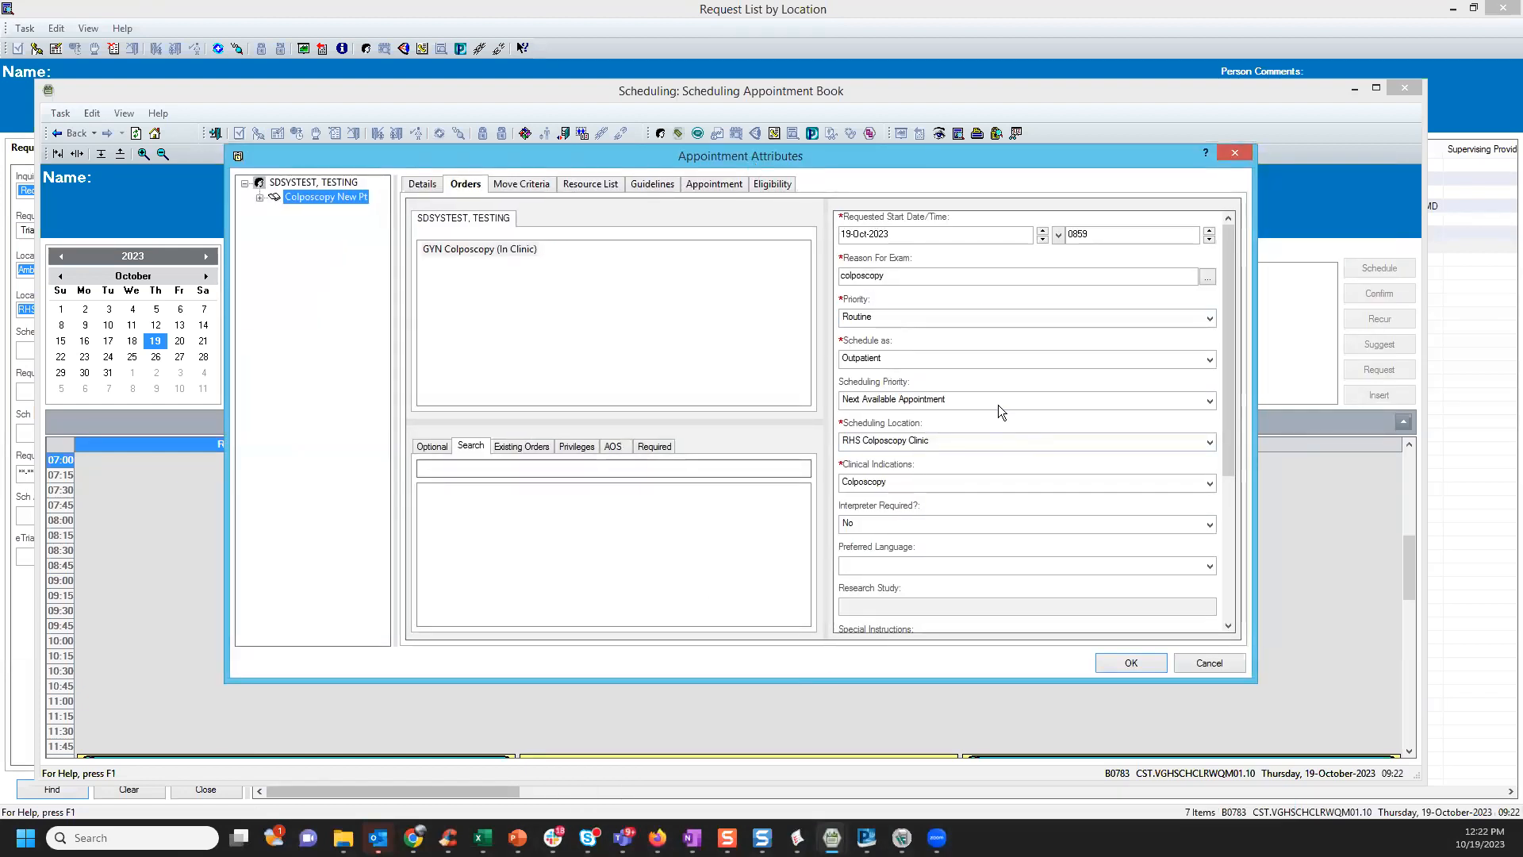
{"action": "left_click", "coordinate": [1156, 661]}
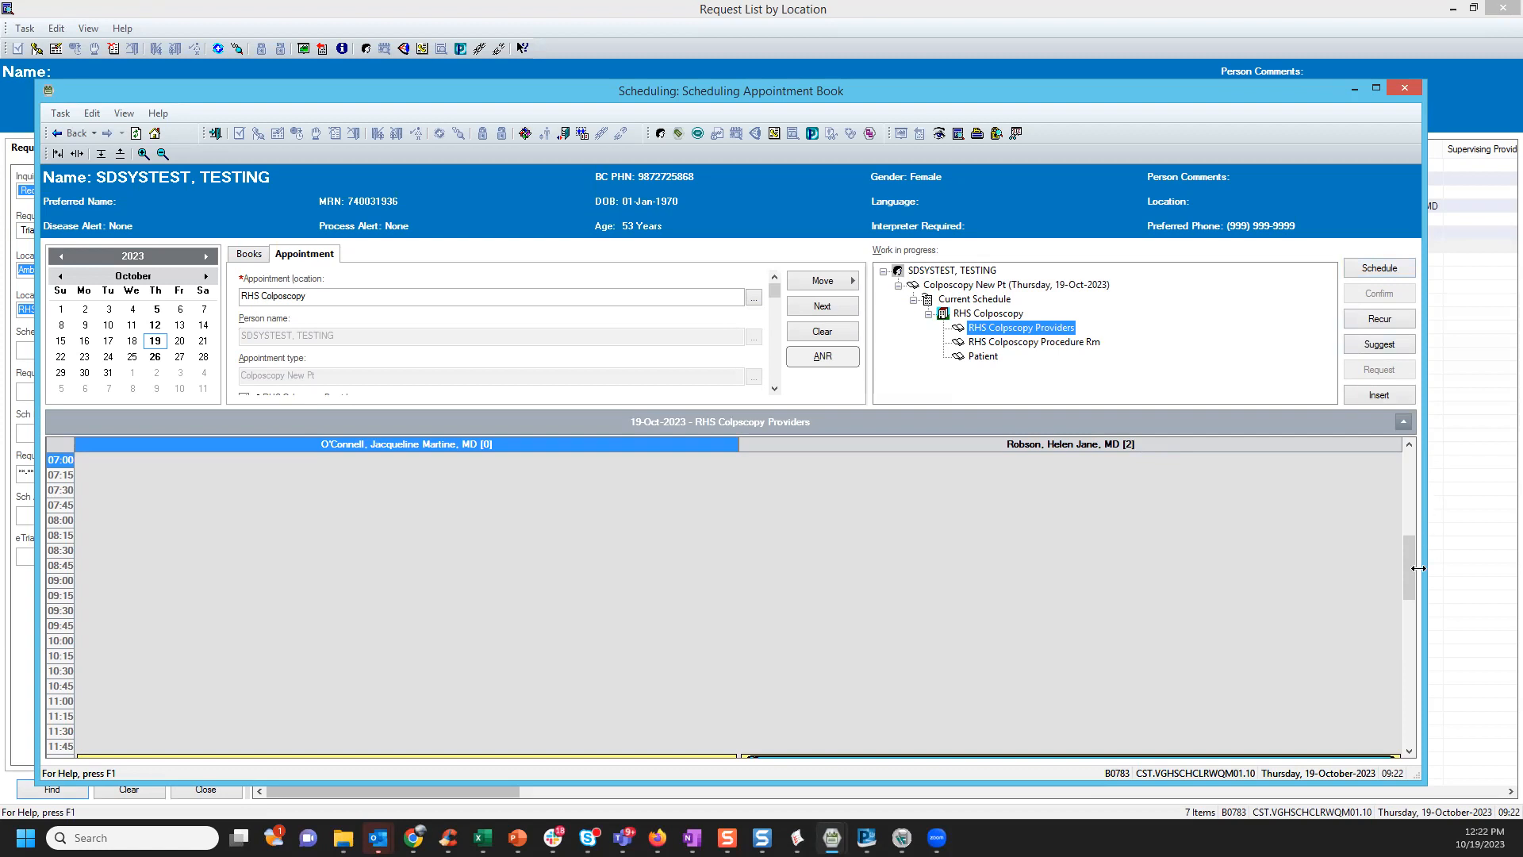
- Book the Colposcopy New Pt appointment with the second listed RHS Colposcopy provider on 19-Oct-2023 at 12:30 for 20 minutes and confirm it
{"action": "left_click_drag", "start_coordinate": [1410, 561], "coordinate": [1412, 596]}
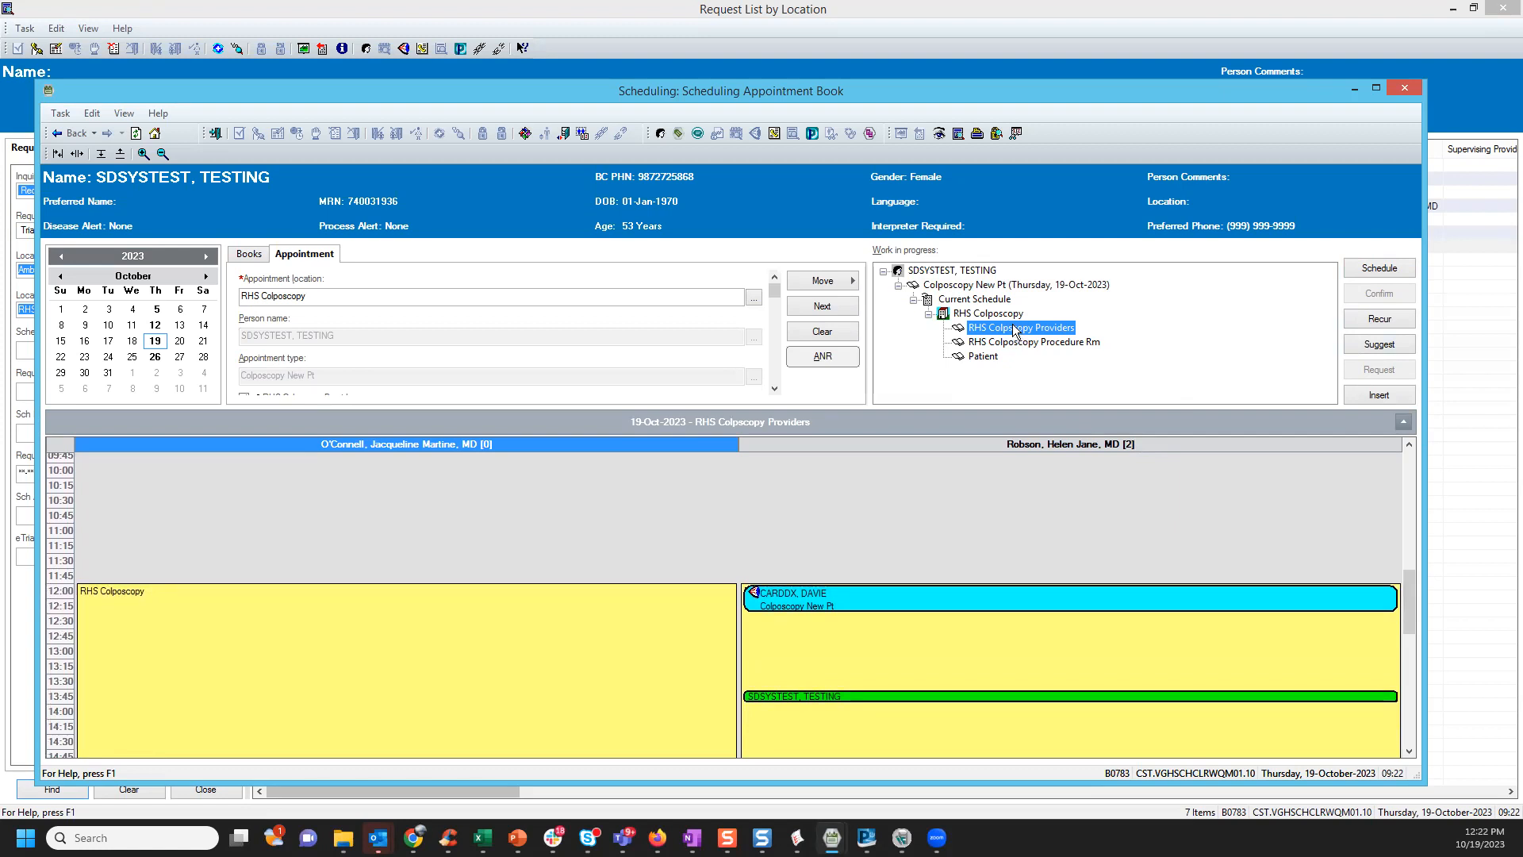
{"action": "left_click", "coordinate": [847, 622]}
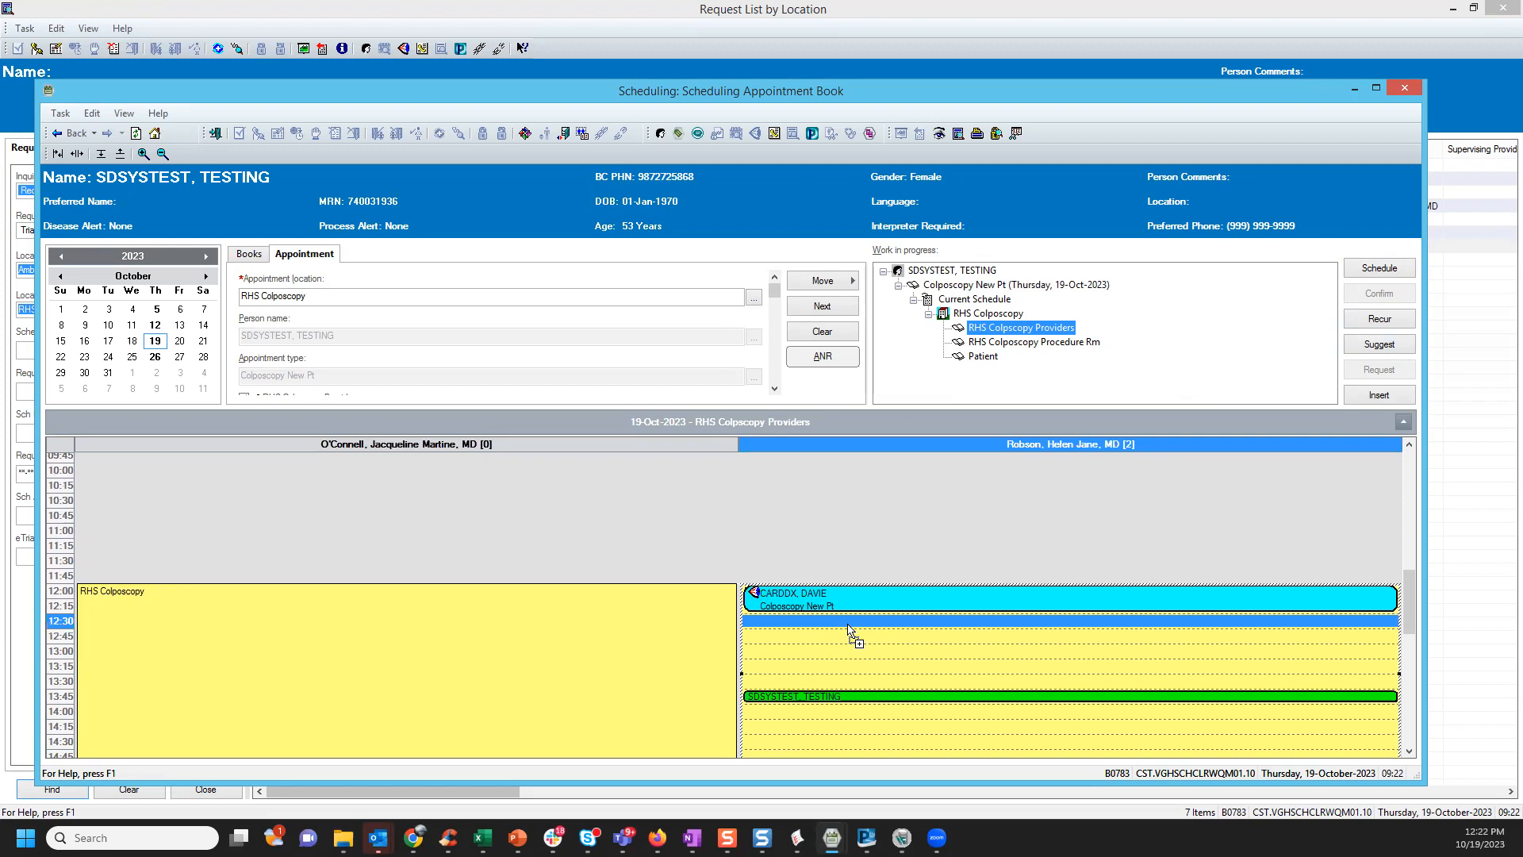
{"action": "double_click", "coordinate": [847, 623]}
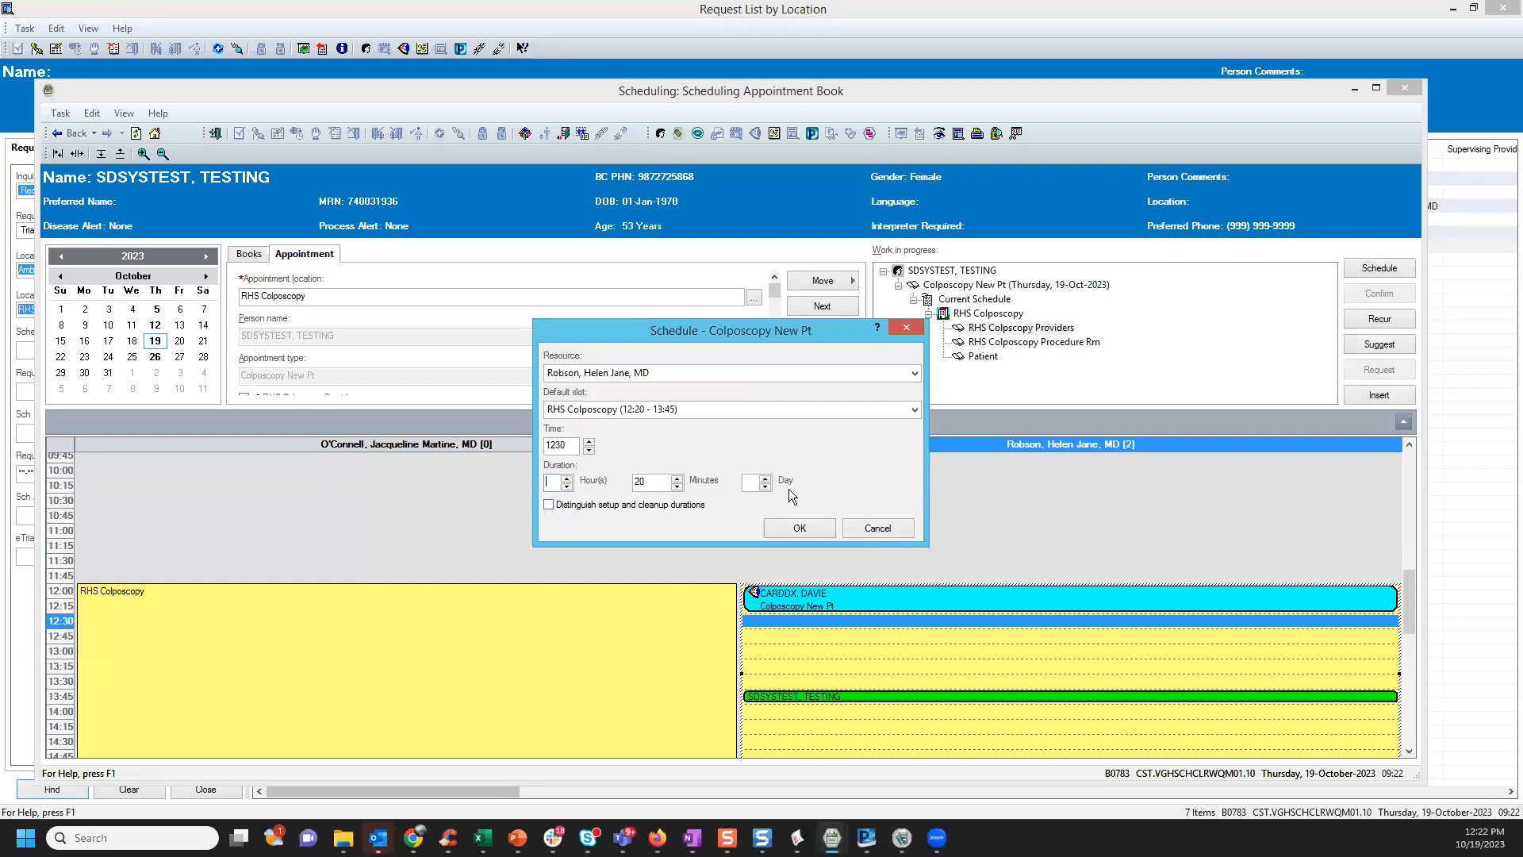
{"action": "left_click", "coordinate": [799, 530]}
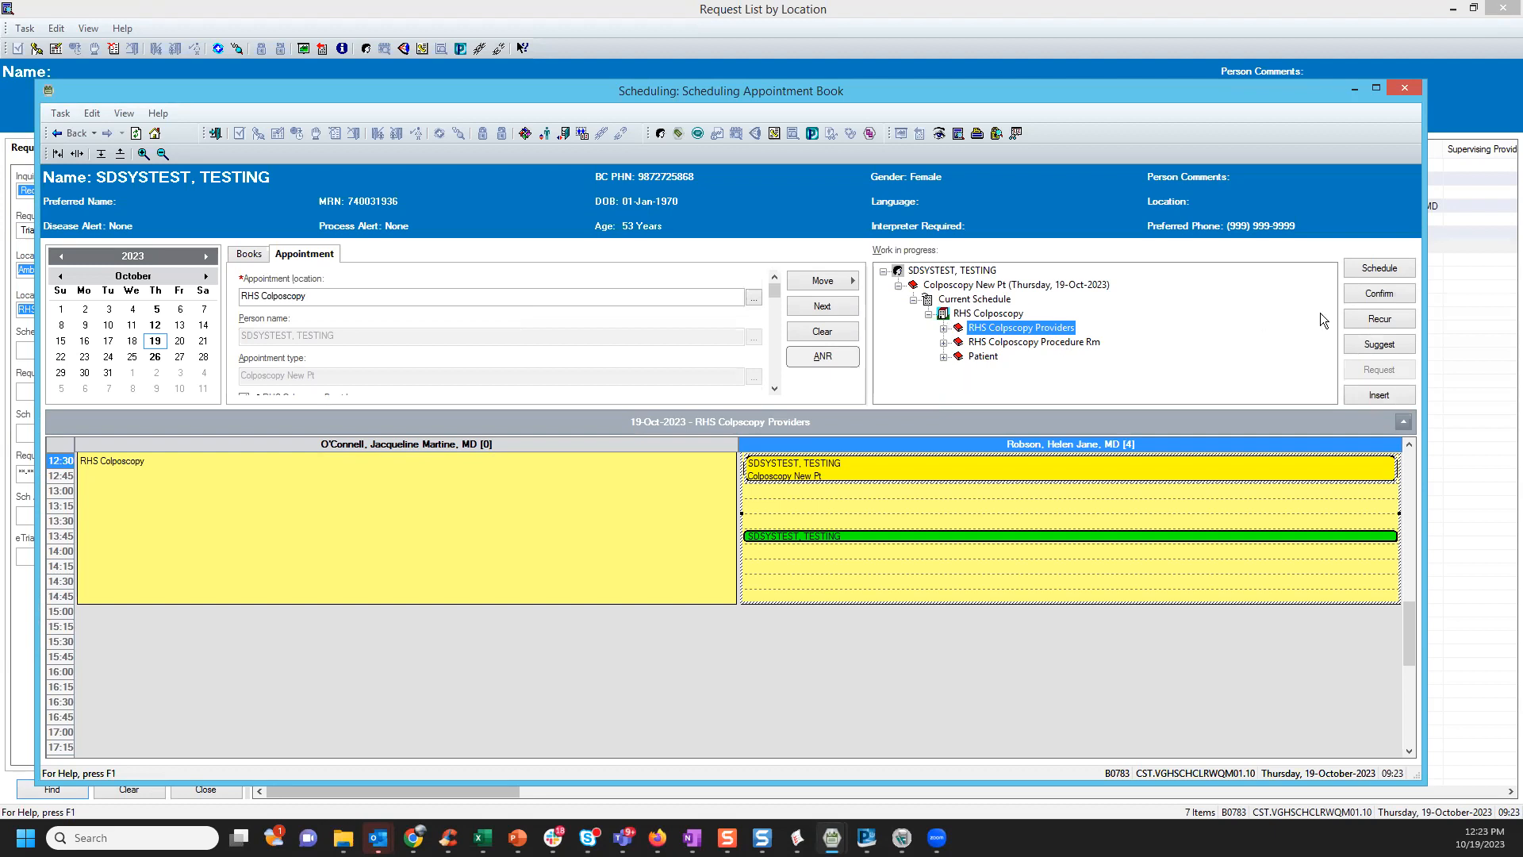
{"action": "left_click", "coordinate": [1382, 296]}
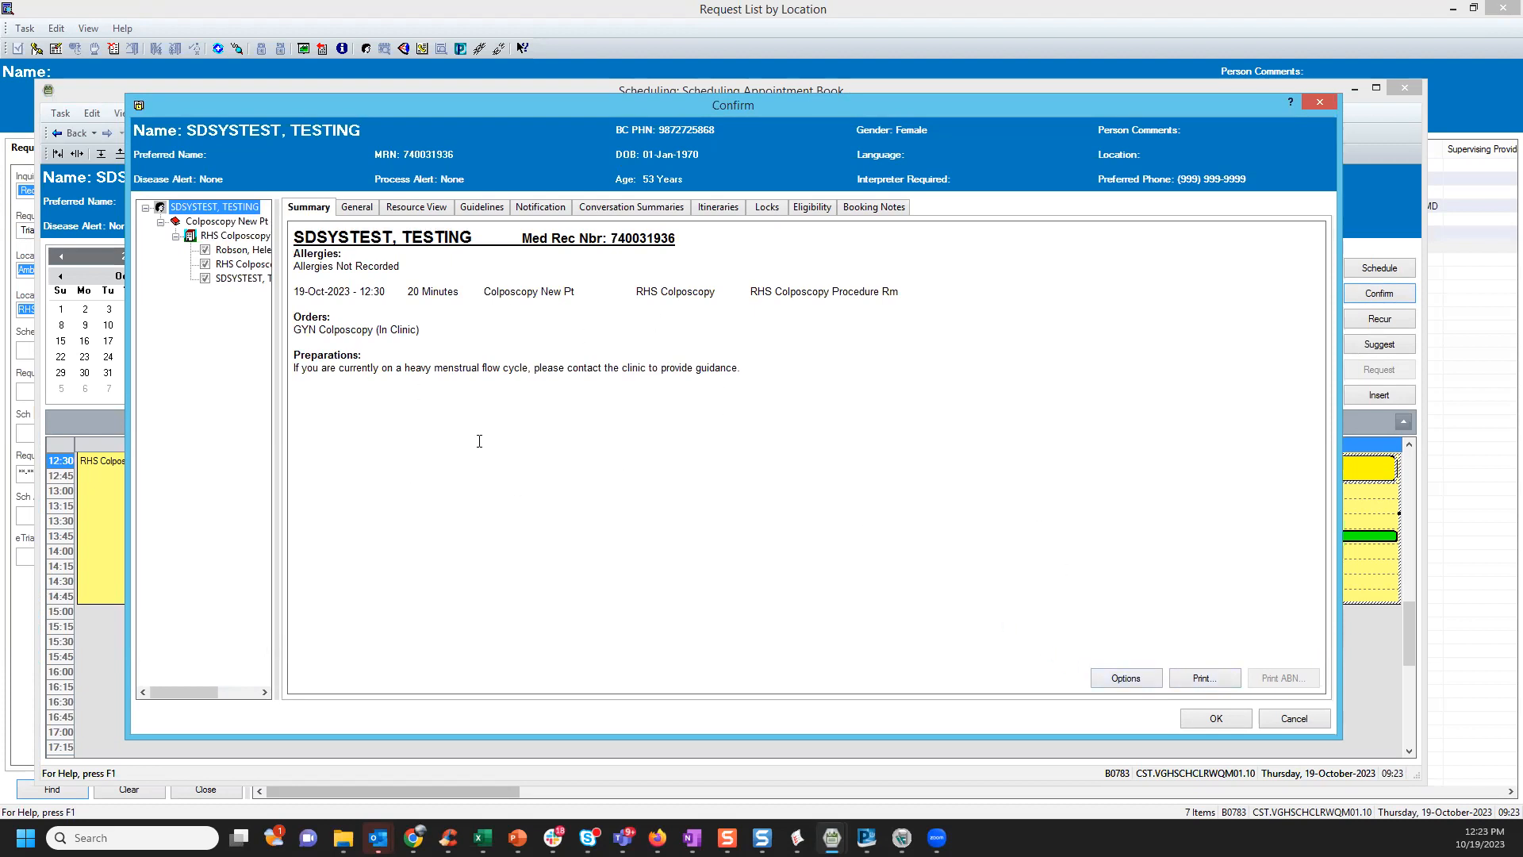
{"action": "left_click", "coordinate": [1231, 718]}
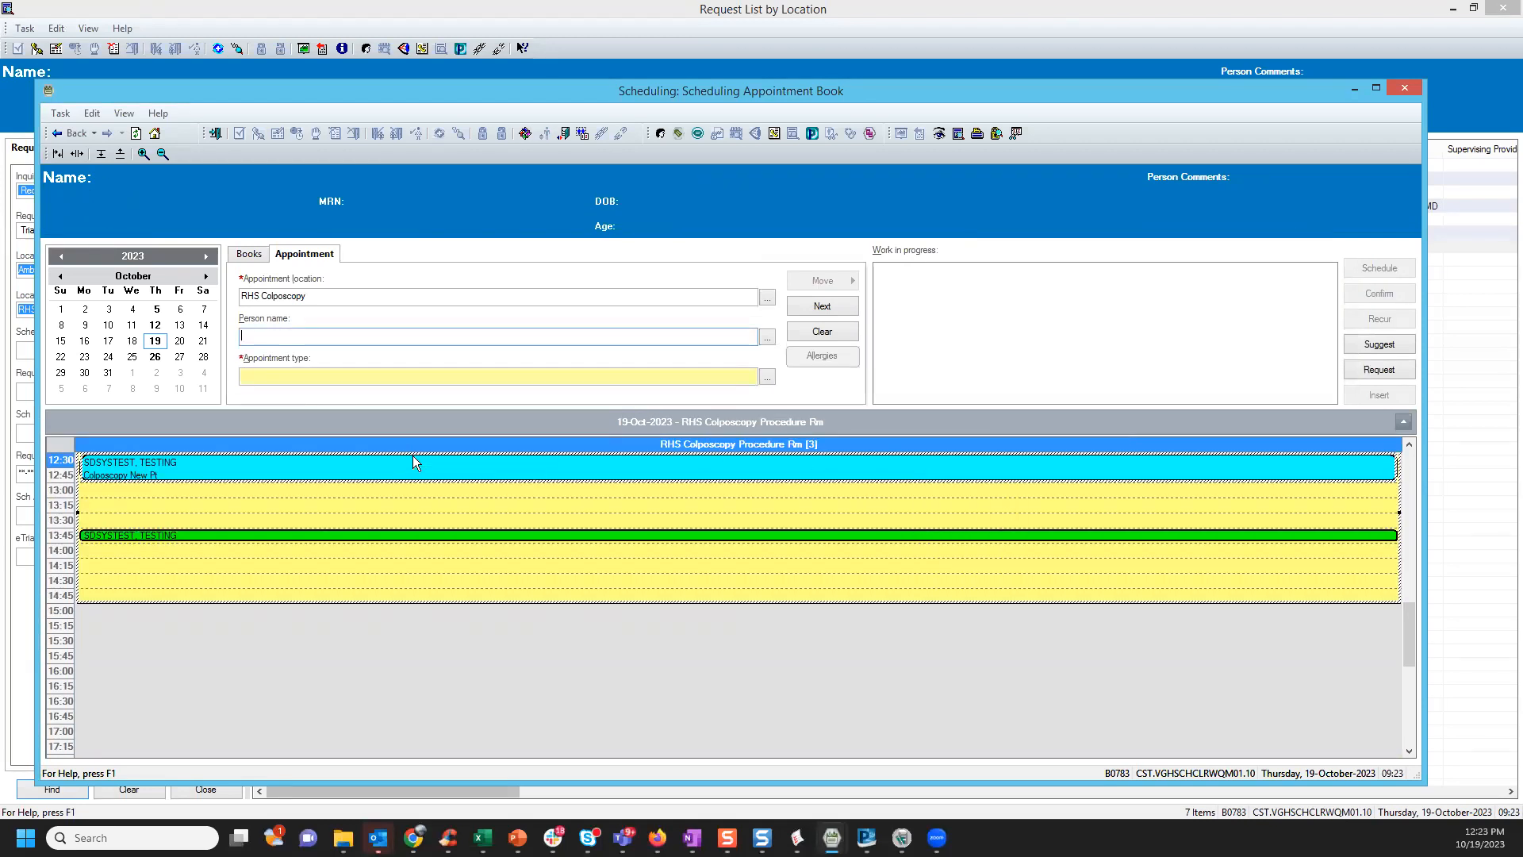
- Switch to PowerChart and examine the RHS Colposcopy Resource Group's October 19, 2023 appointments in the Ambulatory Organizer
{"action": "mouse_move", "coordinate": [414, 465]}
{"action": "mouse_move", "coordinate": [866, 837]}
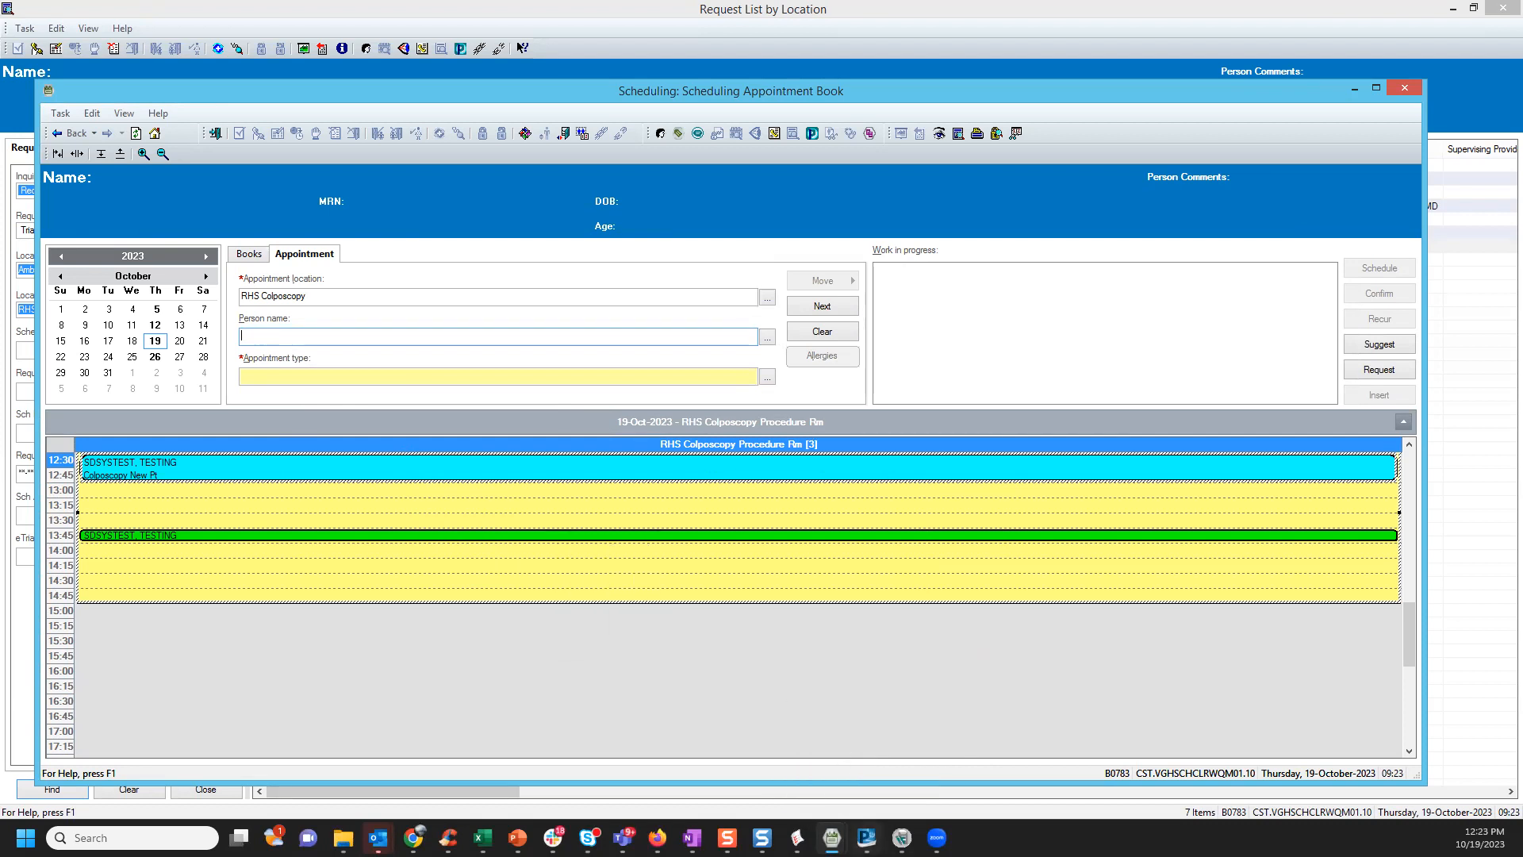
{"action": "left_click", "coordinate": [873, 750]}
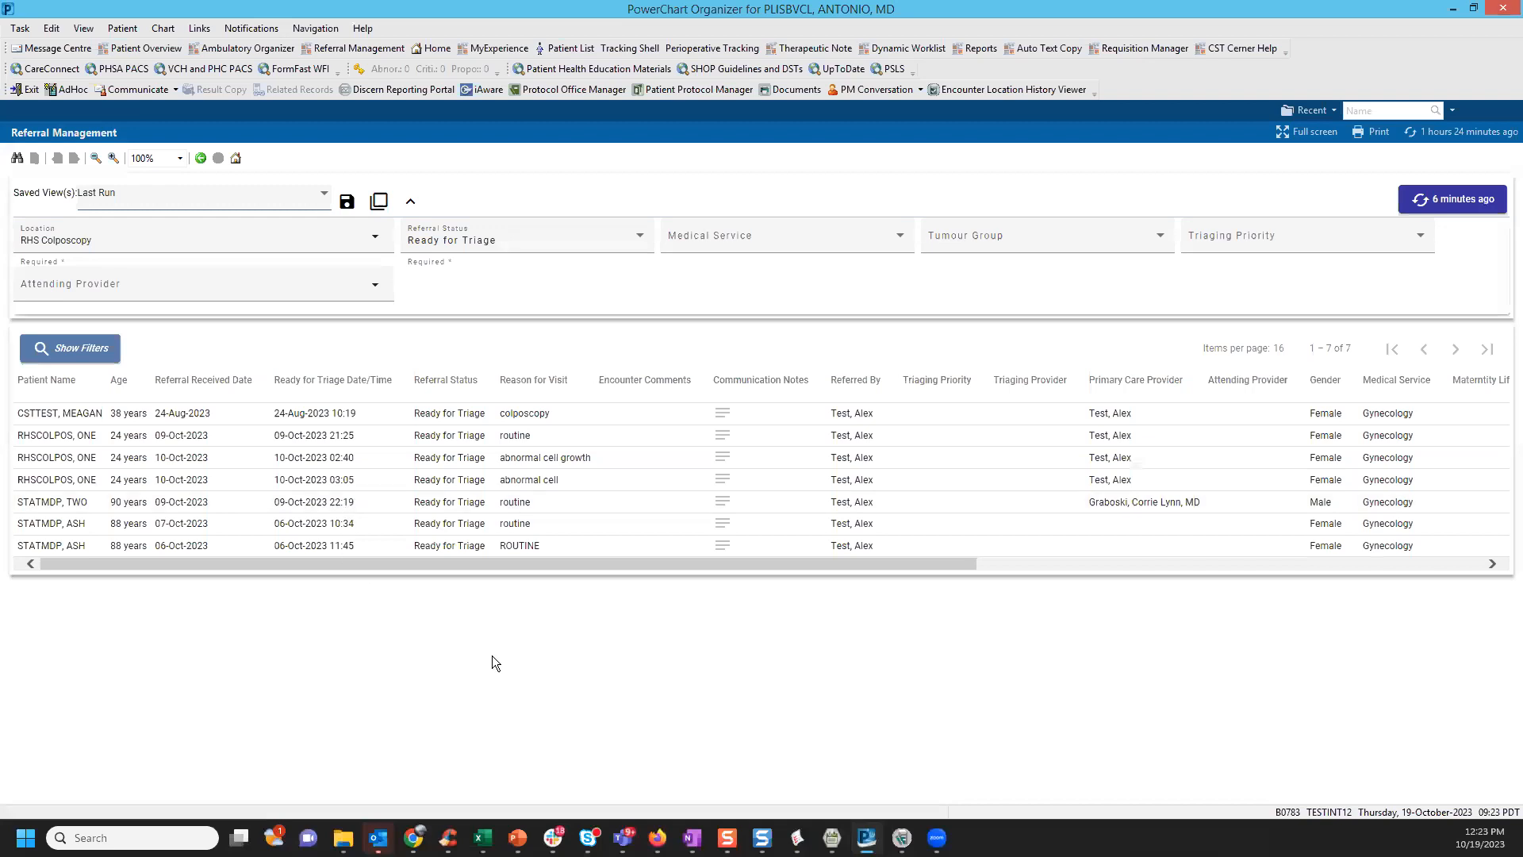
{"action": "left_click", "coordinate": [257, 50]}
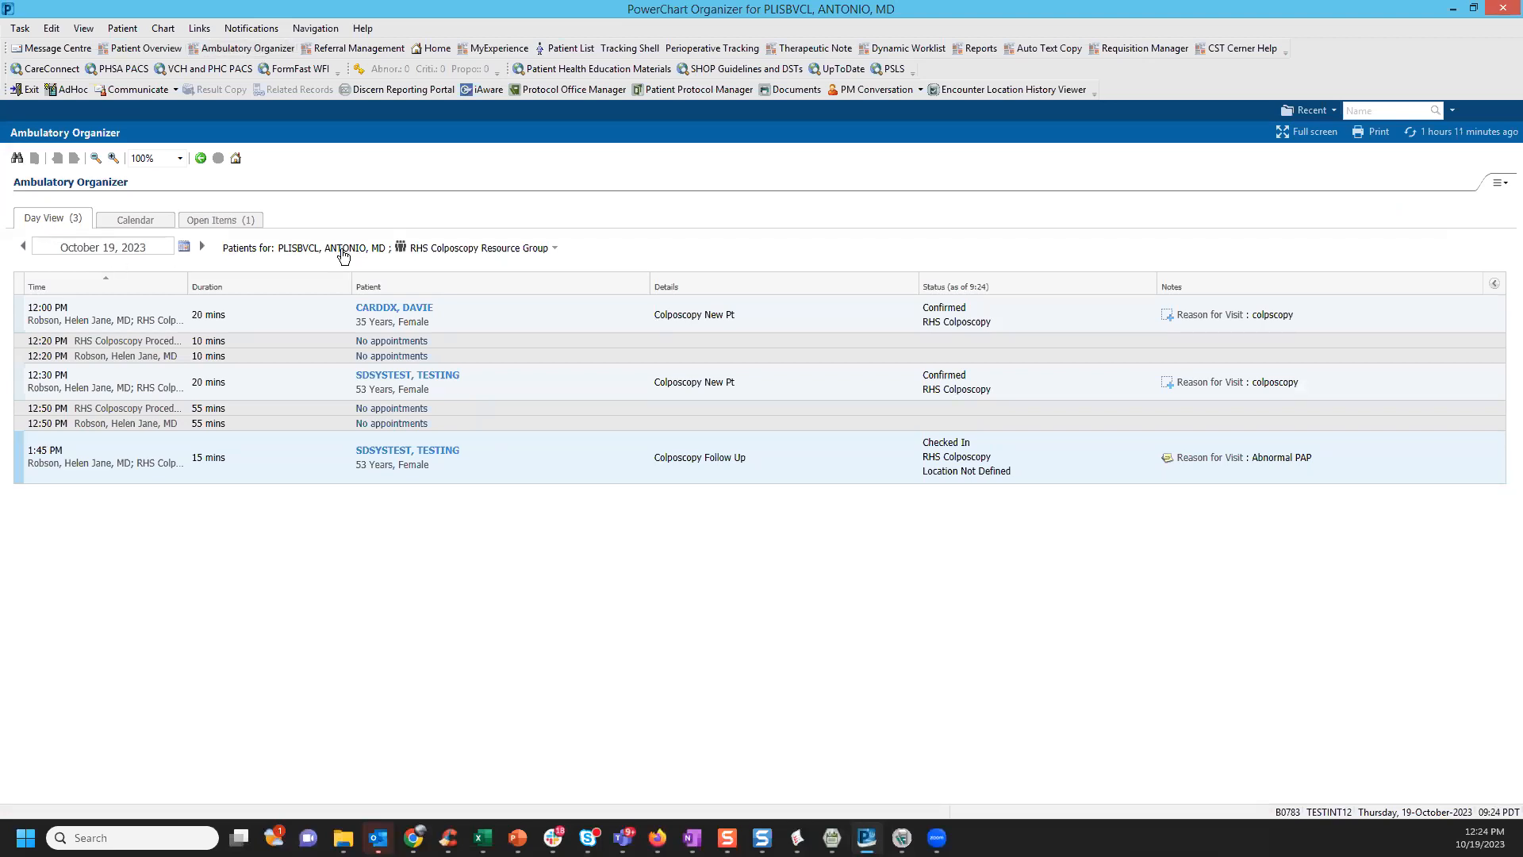
{"action": "mouse_move", "coordinate": [511, 254]}
{"action": "mouse_move", "coordinate": [441, 380]}
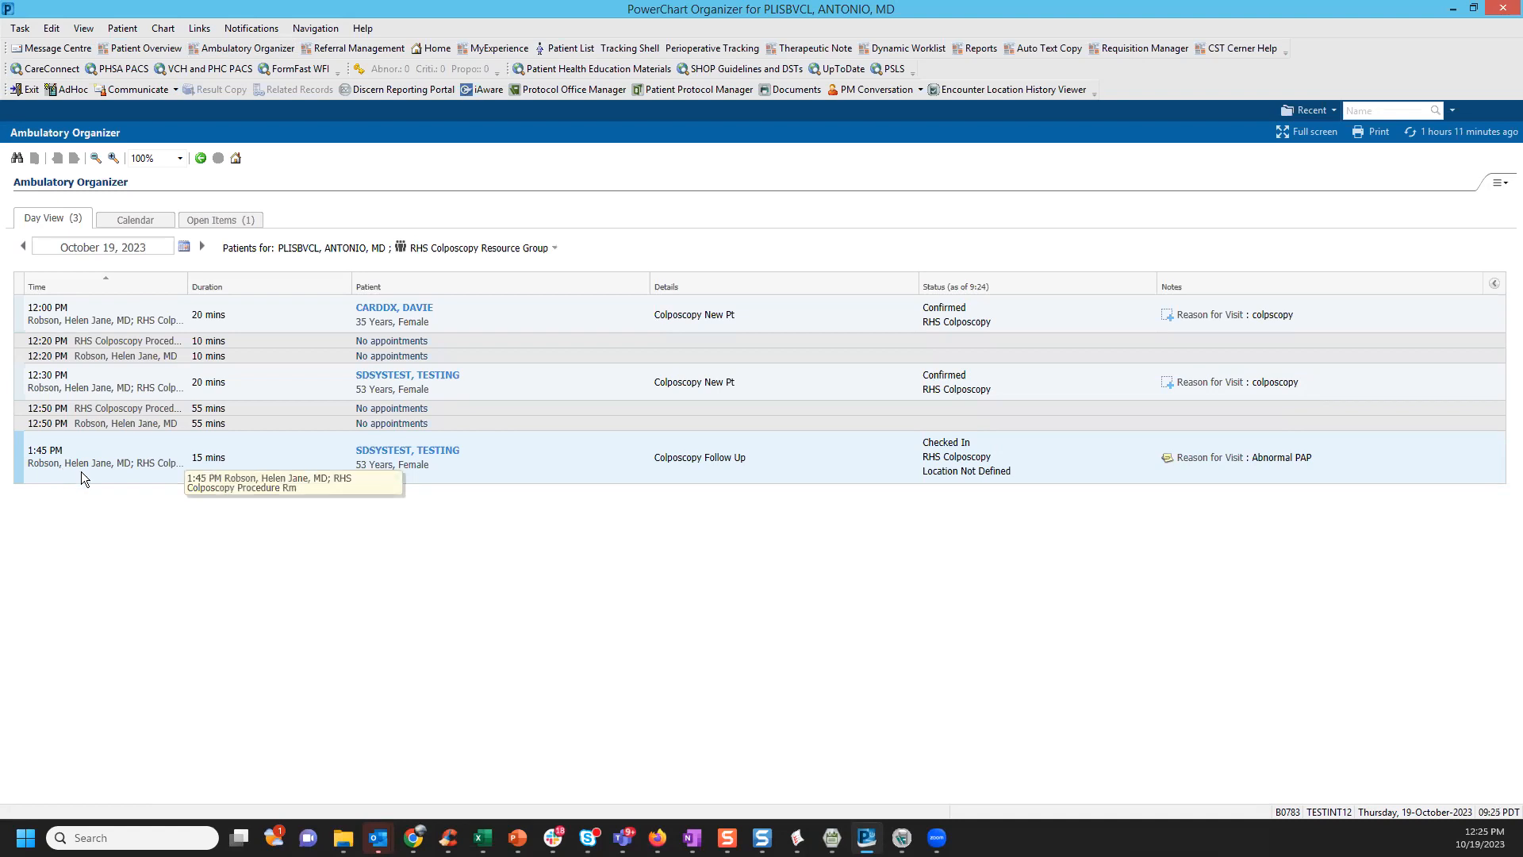
- Check the status and read the comments of the 1:45 PM Colposcopy Follow Up appointment without adding a comment
{"action": "left_click", "coordinate": [963, 451]}
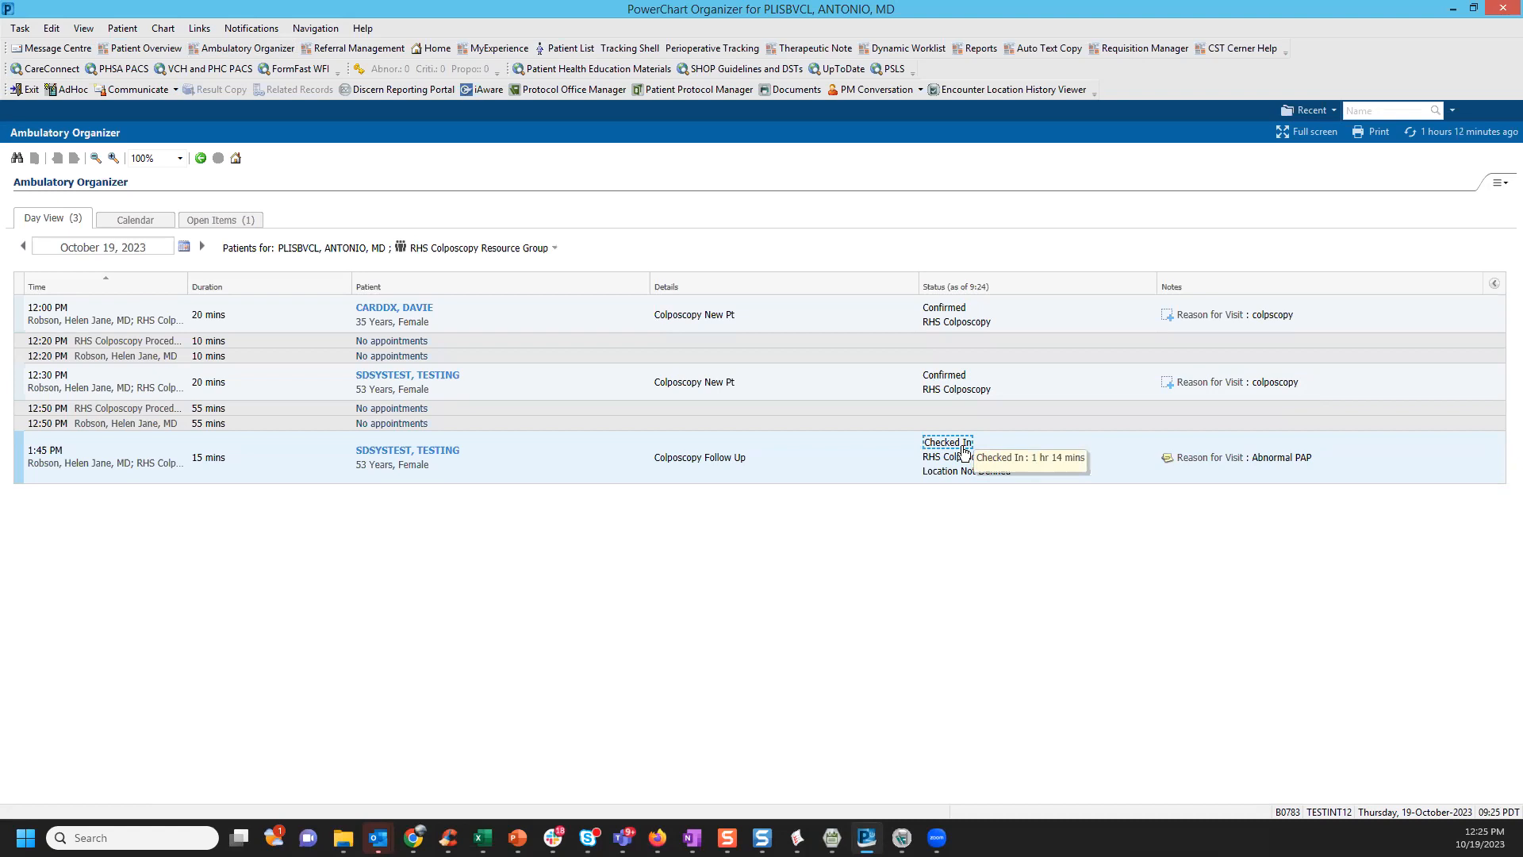
{"action": "left_click", "coordinate": [1169, 466]}
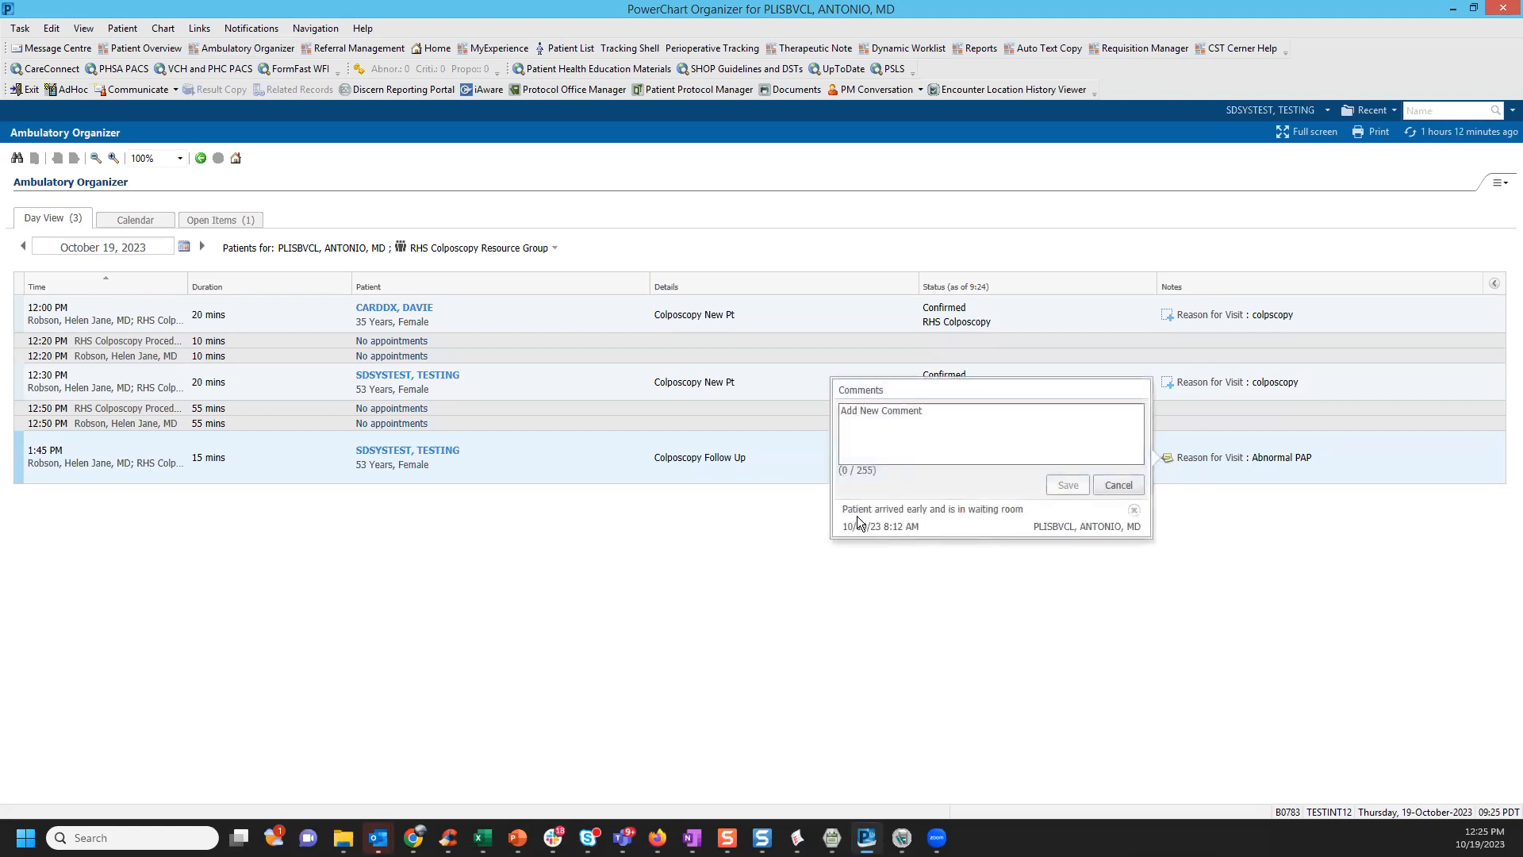
{"action": "left_click", "coordinate": [1118, 485]}
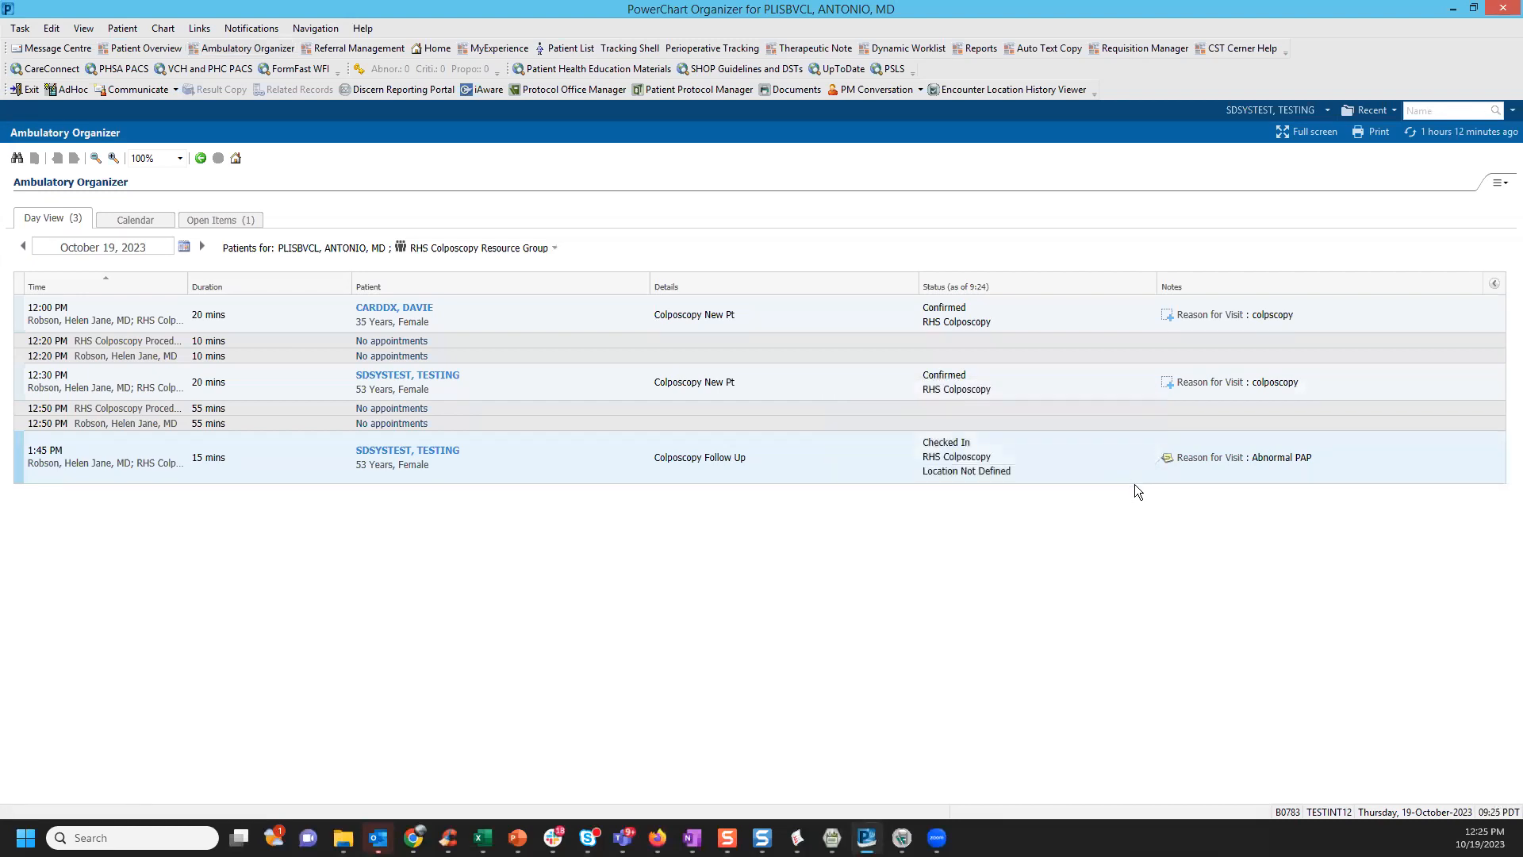
- Open the chart of the 1:45 PM Colposcopy Follow Up patient, assigning the Covering Provider relationship
{"action": "mouse_move", "coordinate": [388, 458]}
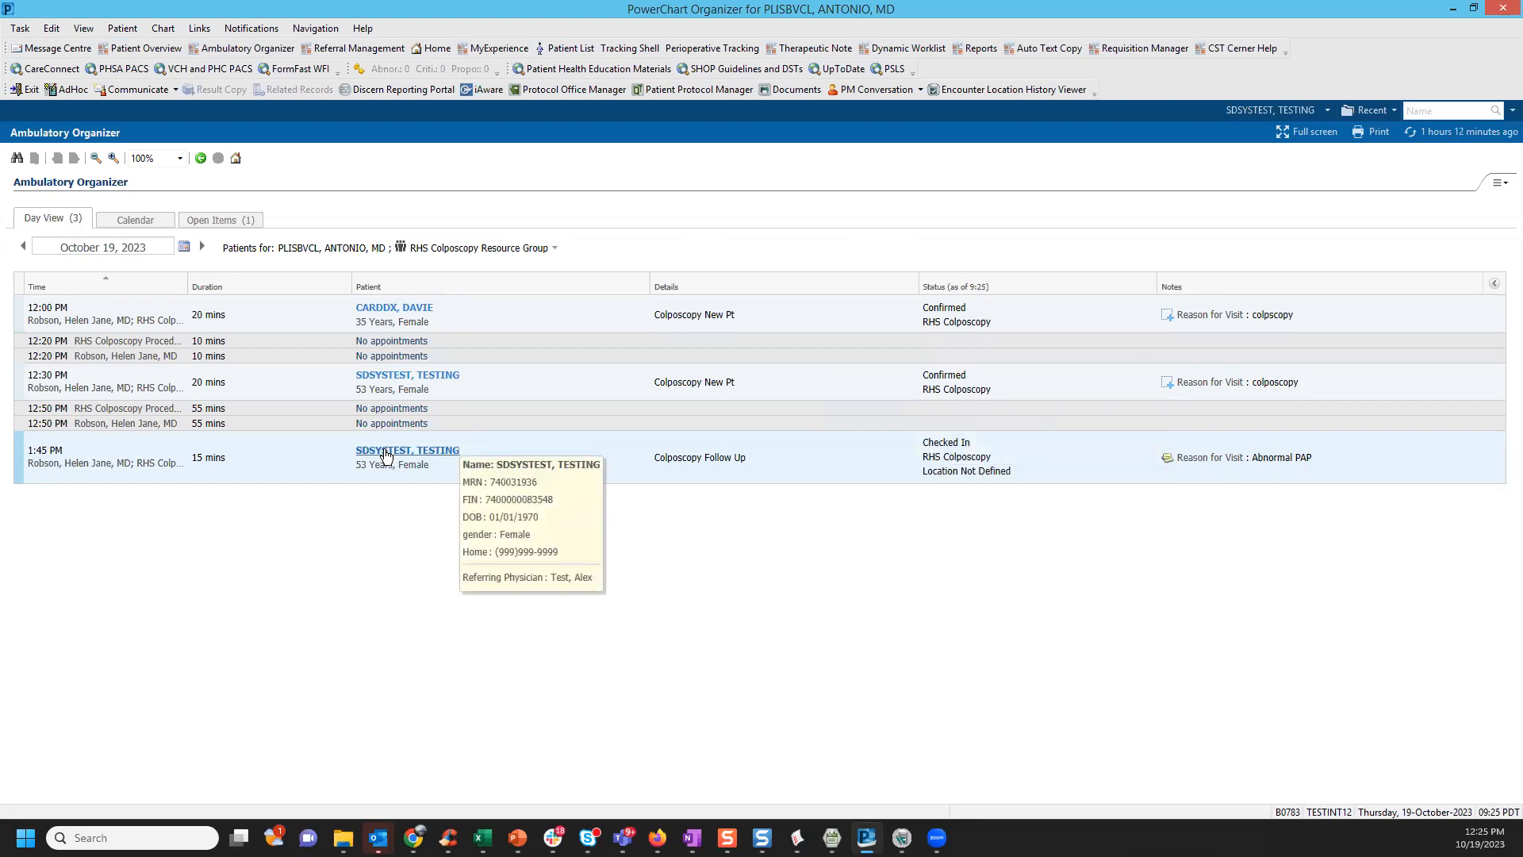
{"action": "left_click", "coordinate": [386, 454]}
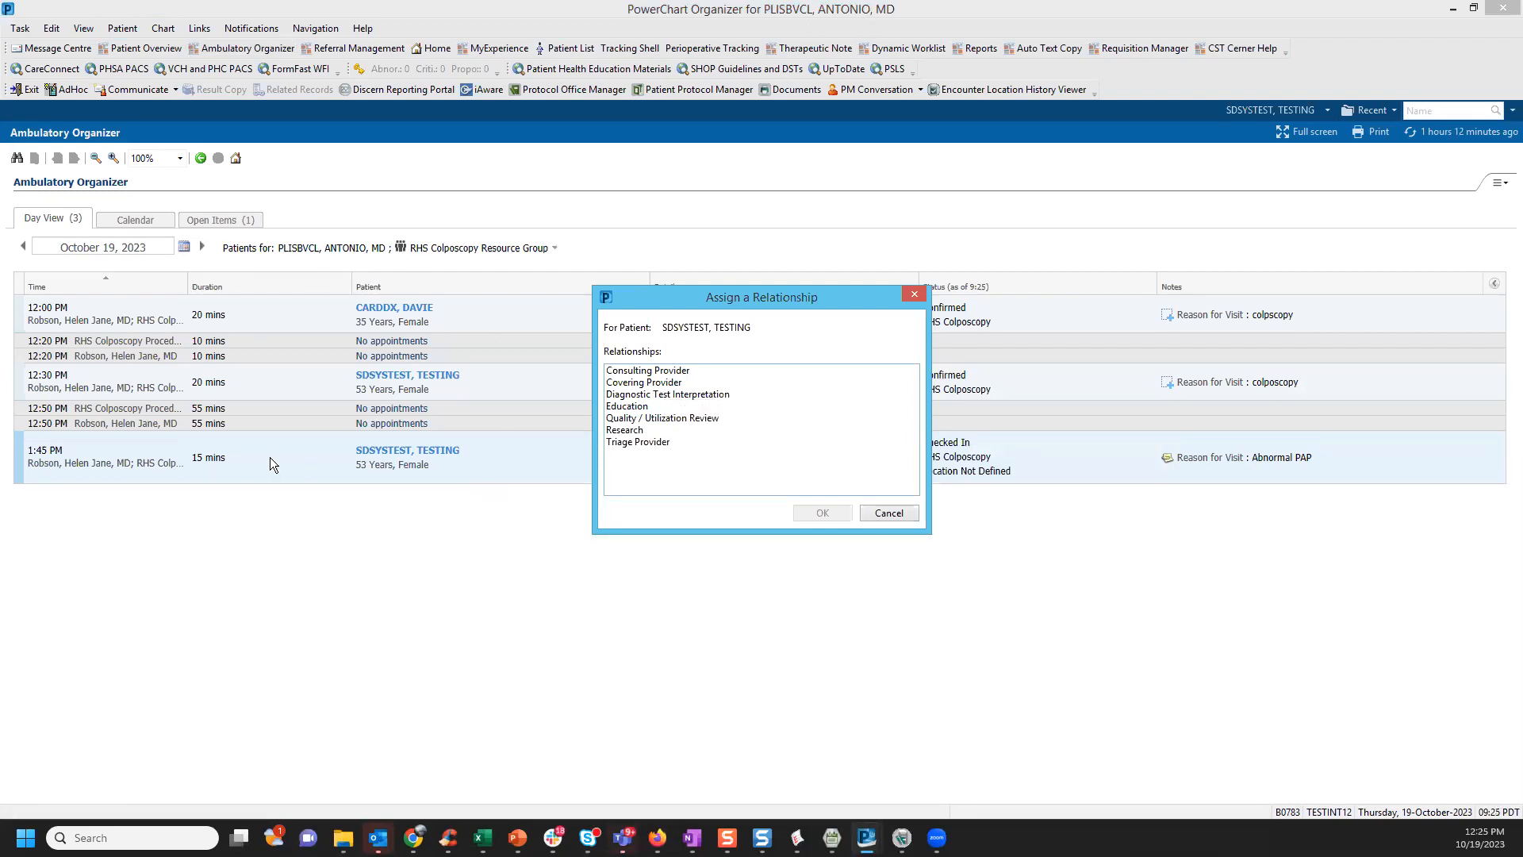
{"action": "left_click", "coordinate": [665, 384]}
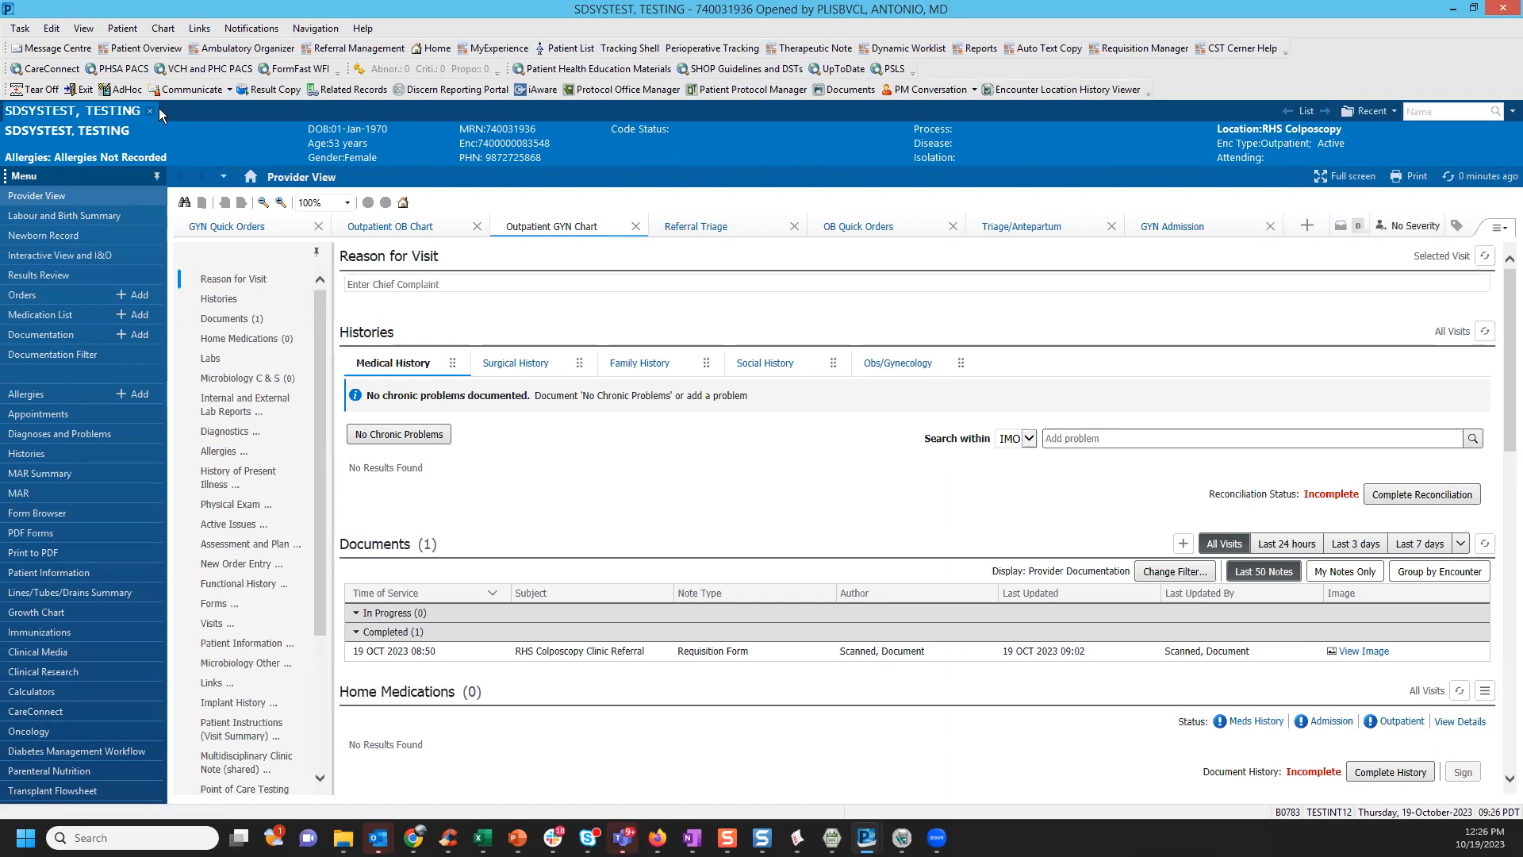
- Review the Ambulatory Organizer, Referral Management and Message Centre views with the patient's chart kept open, and return to the Ambulatory Organizer
{"action": "left_click", "coordinate": [258, 49]}
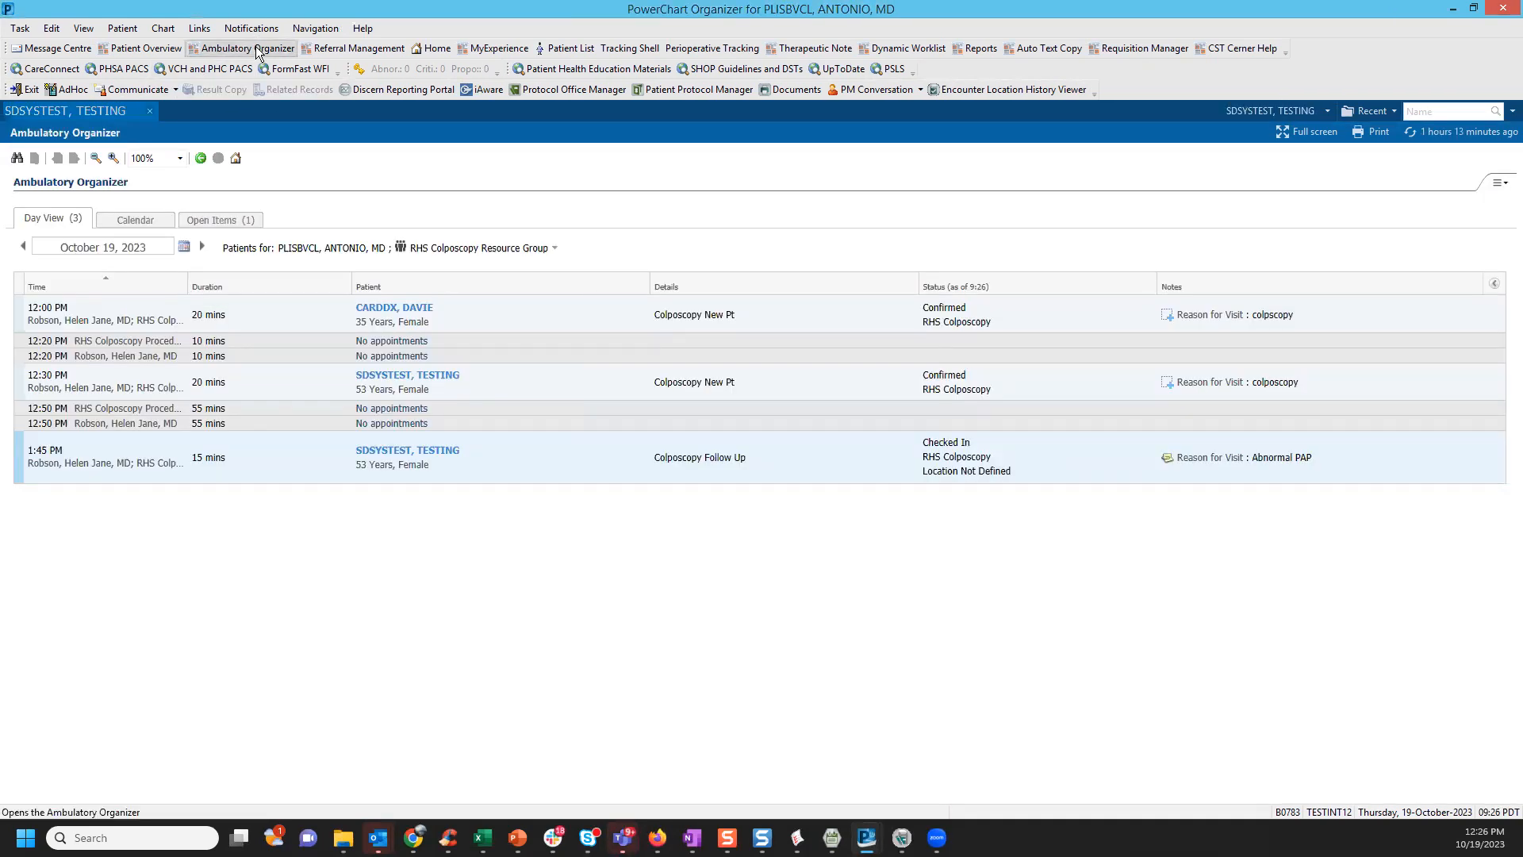
{"action": "left_click", "coordinate": [376, 49]}
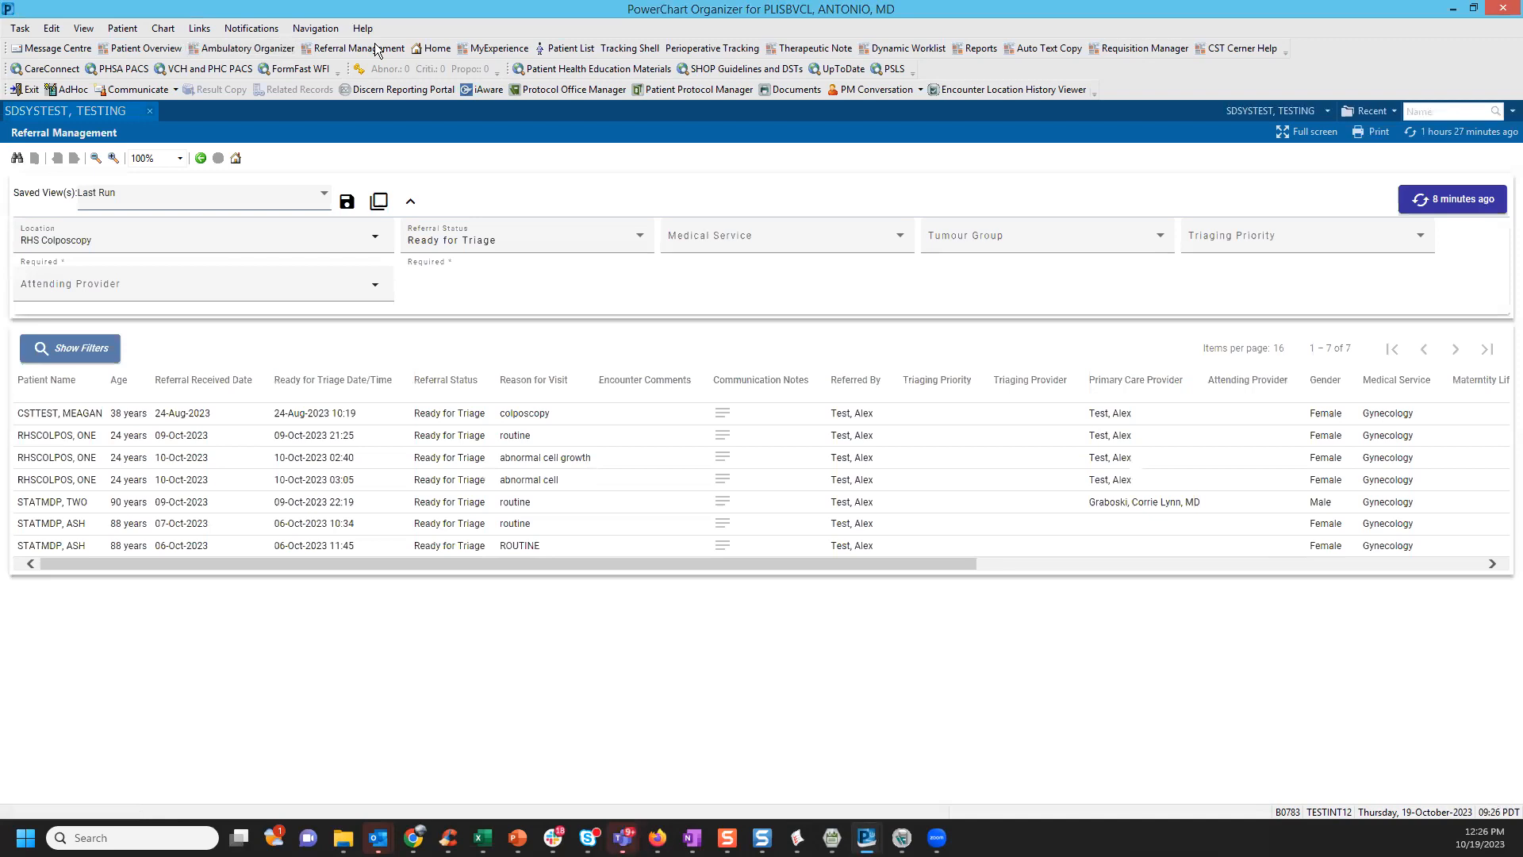
{"action": "left_click", "coordinate": [62, 50]}
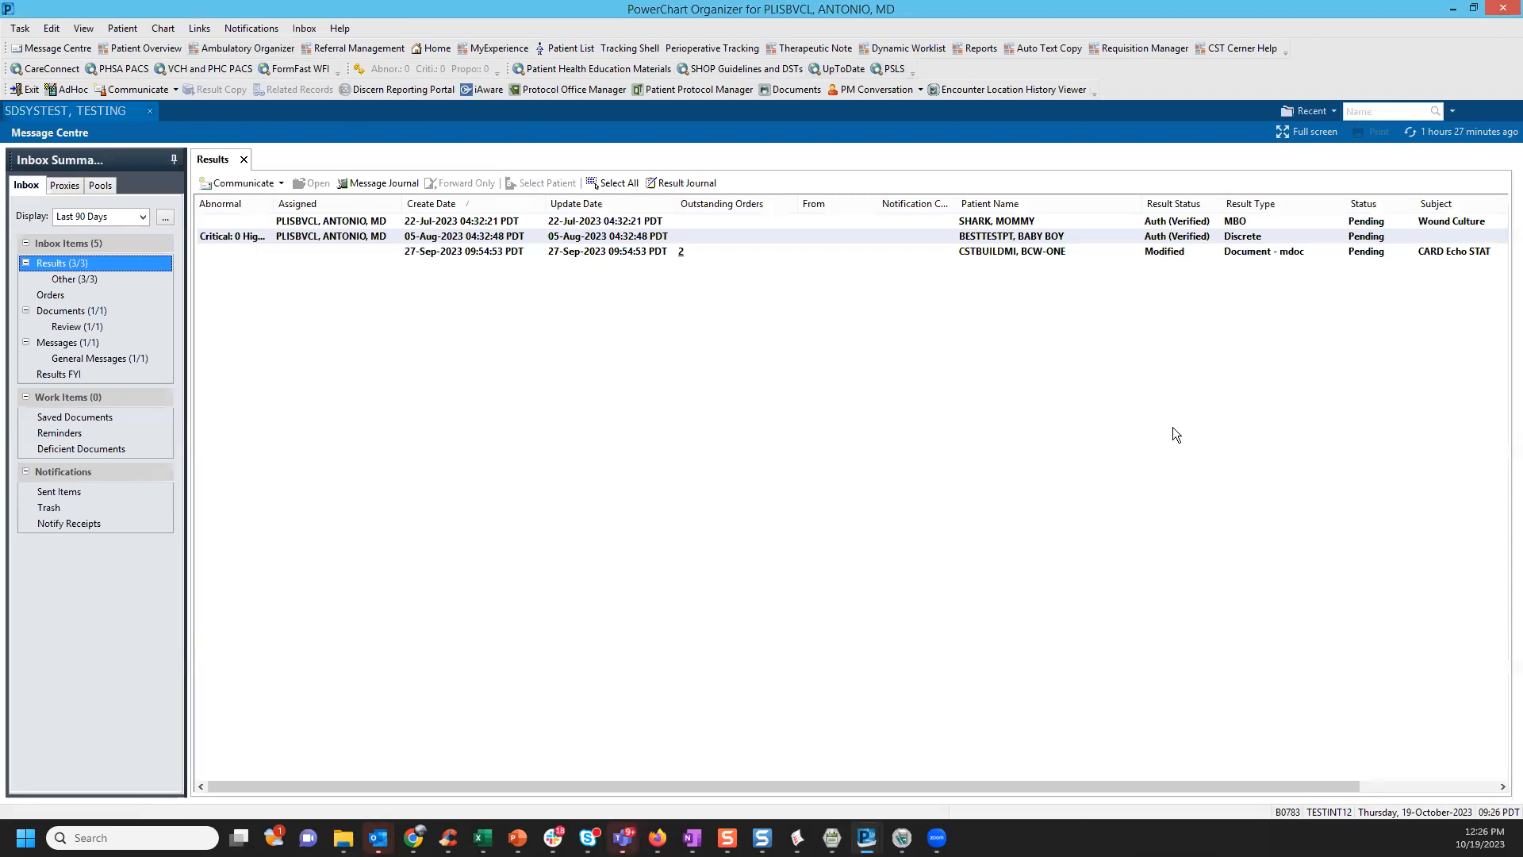
{"action": "left_click", "coordinate": [242, 48]}
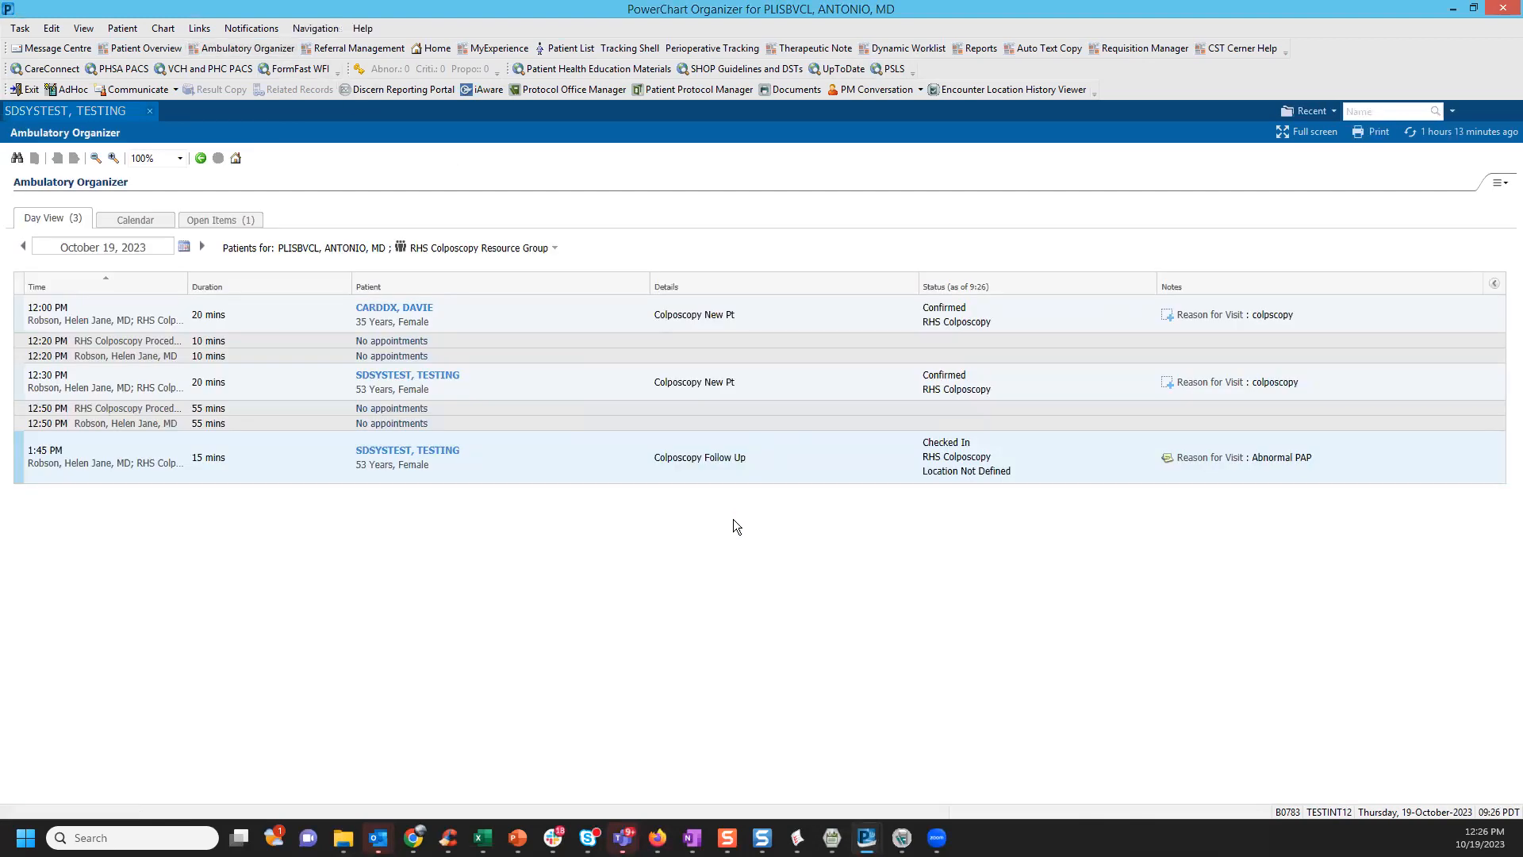